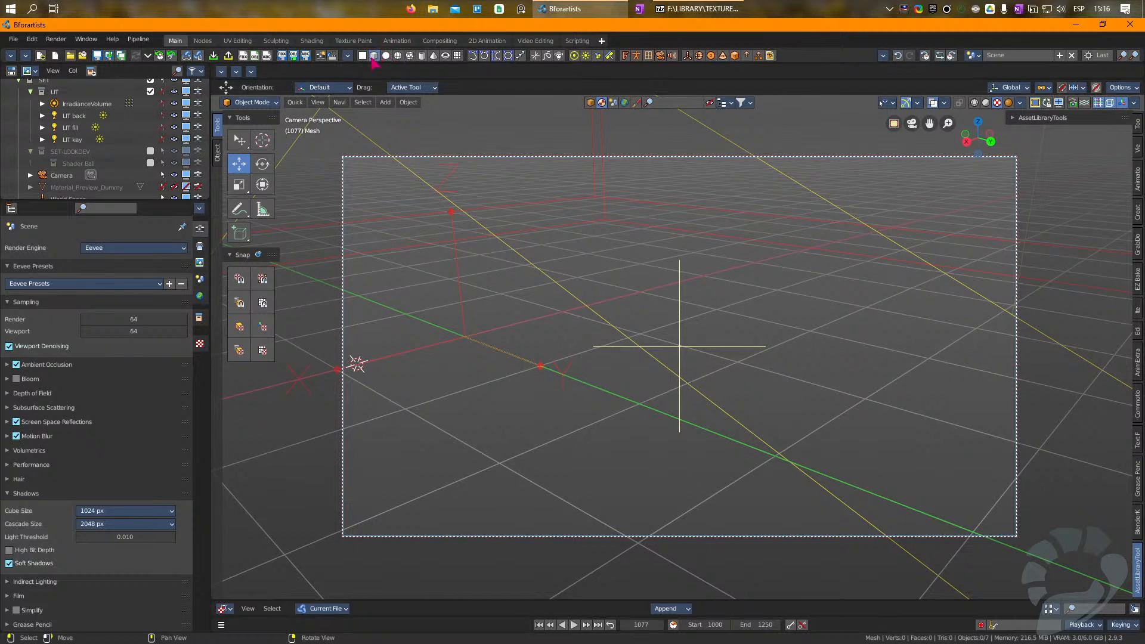
# Step: Add a cube to the scene and open its mesh for face editing
pyautogui.click(373, 56)
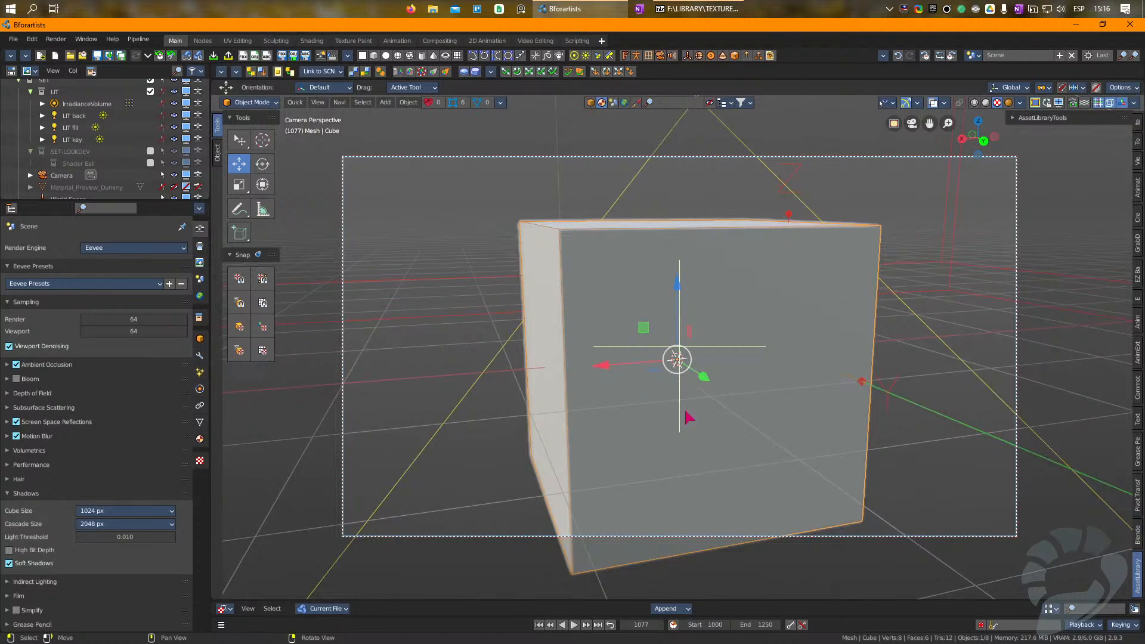
pyautogui.press('Tab')
pyautogui.moveTo(661, 225); pyautogui.dragTo(658, 141)
pyautogui.moveTo(626, 310); pyautogui.dragTo(620, 327, button='right')
pyautogui.press('3')
# Step: Scale down the cube's bottom face so the body tapers toward its base
pyautogui.click(644, 406)
pyautogui.moveTo(644, 405); pyautogui.dragTo(640, 375, button='right')
pyautogui.click(624, 471)
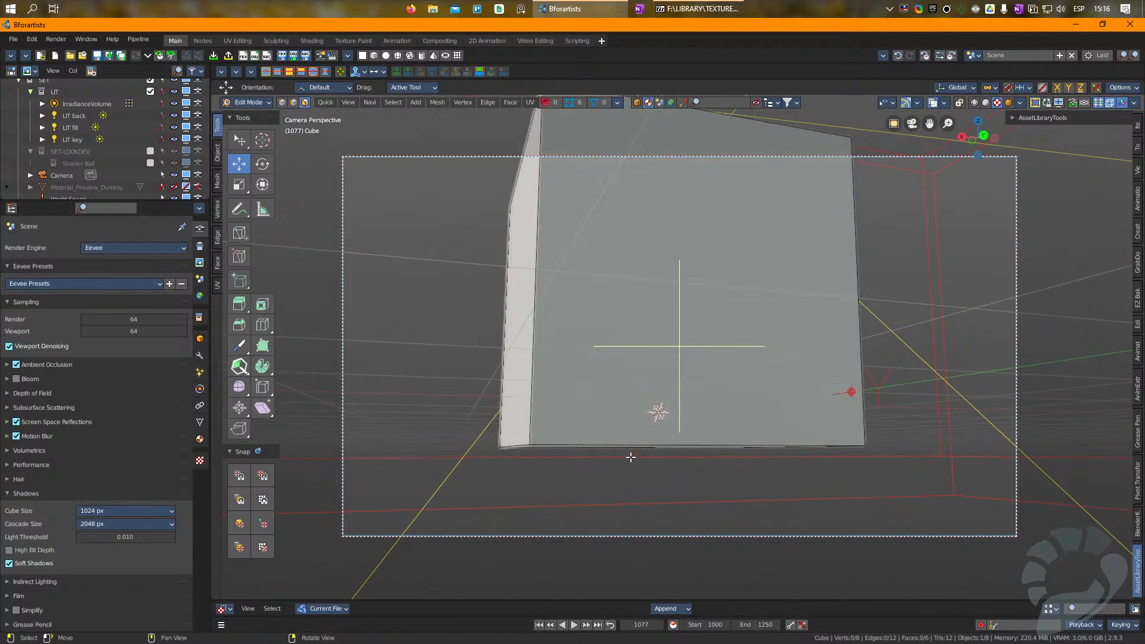
pyautogui.moveTo(630, 457); pyautogui.dragTo(635, 444, button='right')
pyautogui.click(710, 208)
pyautogui.moveTo(710, 207); pyautogui.dragTo(612, 357, button='middle')
pyautogui.press('r')
pyautogui.moveTo(916, 346); pyautogui.dragTo(812, 347)
# Step: Add three horizontal loop cuts that divide the tapered cube into four bands
pyautogui.moveTo(748, 186); pyautogui.dragTo(721, 355, button='middle')
pyautogui.hotkey('ctrl', 'r')
pyautogui.click(721, 354)
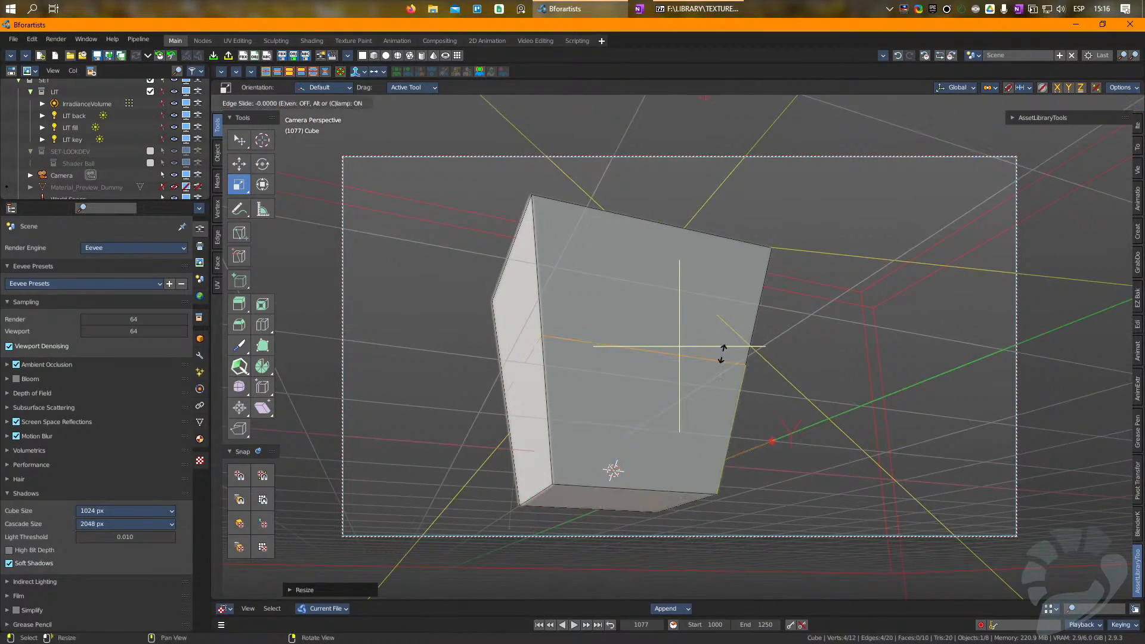
pyautogui.click(721, 354)
pyautogui.hotkey('ctrl', 'r')
pyautogui.click(737, 297)
pyautogui.click(737, 296)
pyautogui.press('super')
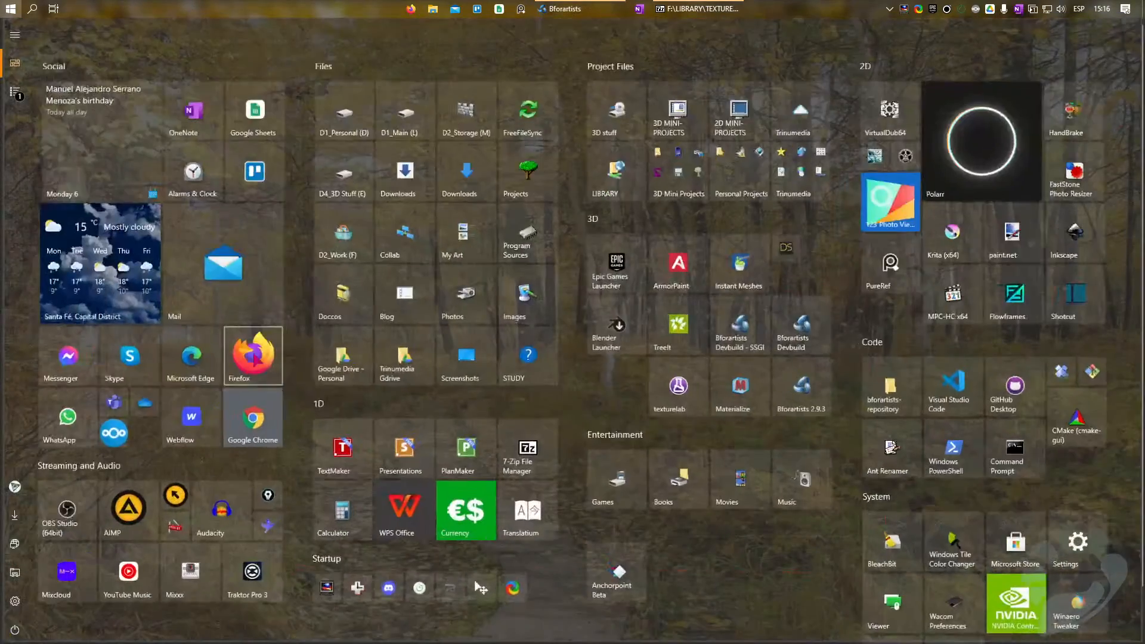
pyautogui.press('super')
pyautogui.hotkey('ctrl', 'r')
pyautogui.click(729, 417)
pyautogui.click(729, 417)
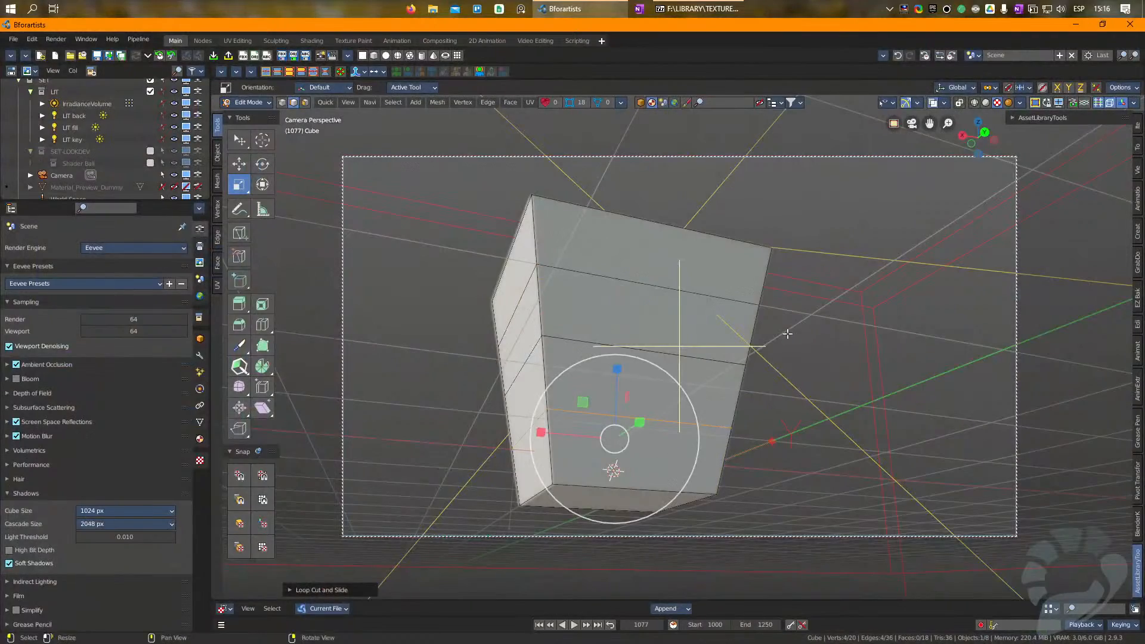
# Step: Enlarge the top face of the tapered body with smooth proportional editing so its sides flare outward, and leave mesh editing
pyautogui.moveTo(787, 332); pyautogui.dragTo(745, 398, button='right')
pyautogui.press('3')
pyautogui.click(576, 261)
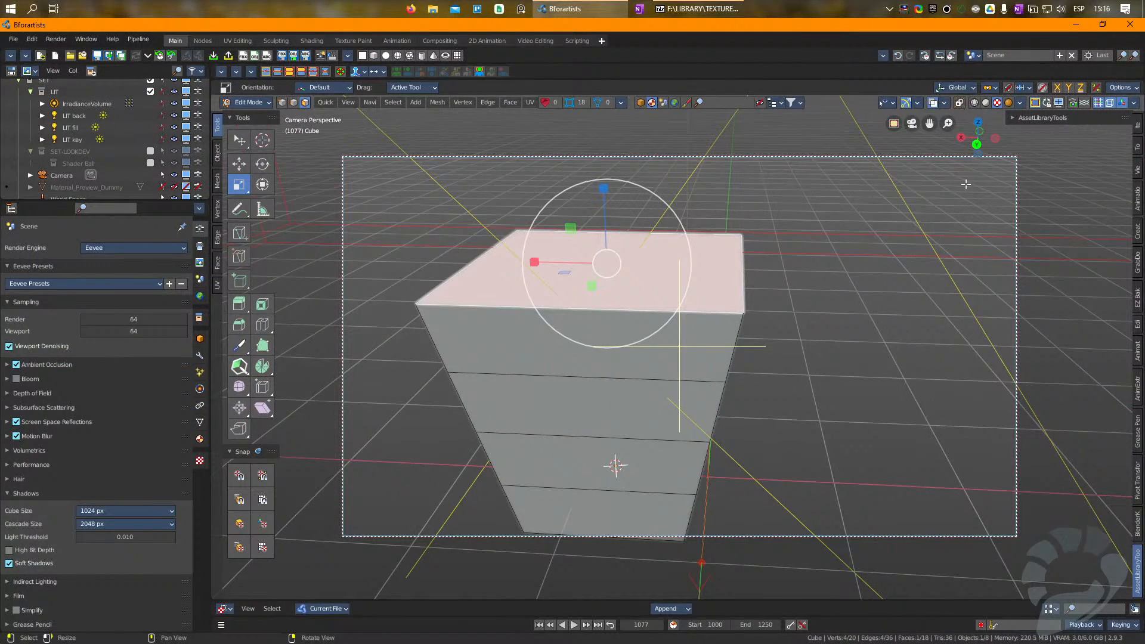
pyautogui.moveTo(966, 138); pyautogui.dragTo(1063, 96)
pyautogui.click(1042, 89)
pyautogui.moveTo(935, 263); pyautogui.dragTo(874, 302, button='right')
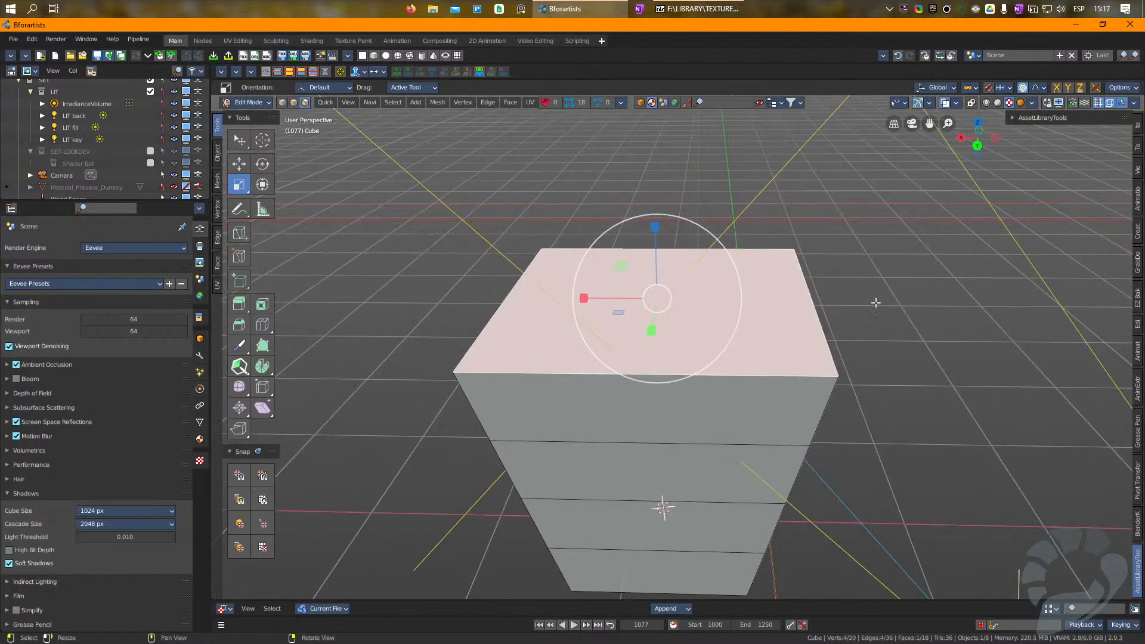
pyautogui.moveTo(877, 292); pyautogui.dragTo(909, 260)
pyautogui.scroll(-5, 910, 259)
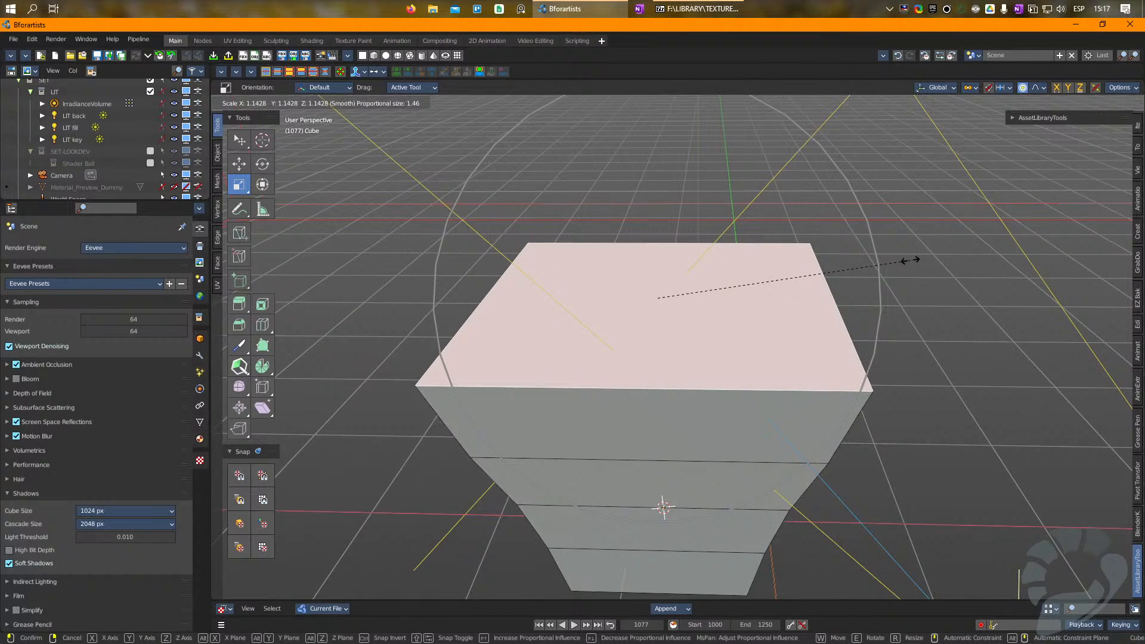
pyautogui.click(912, 258)
pyautogui.scroll(-4, 575, 275)
pyautogui.moveTo(646, 324); pyautogui.dragTo(657, 304, button='right')
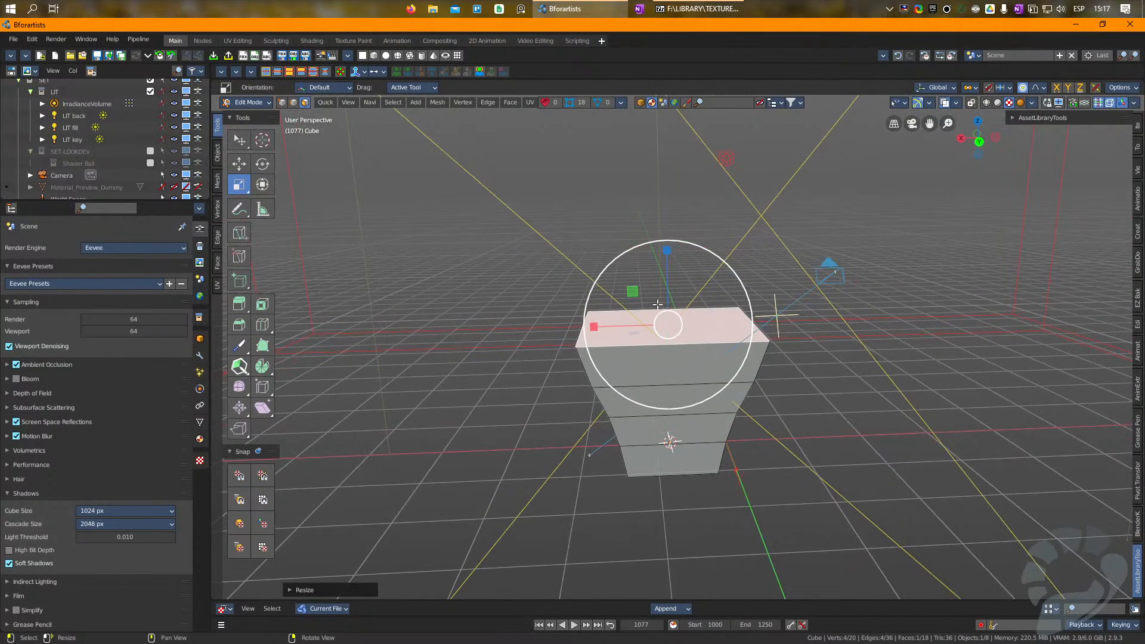
pyautogui.press('Tab')
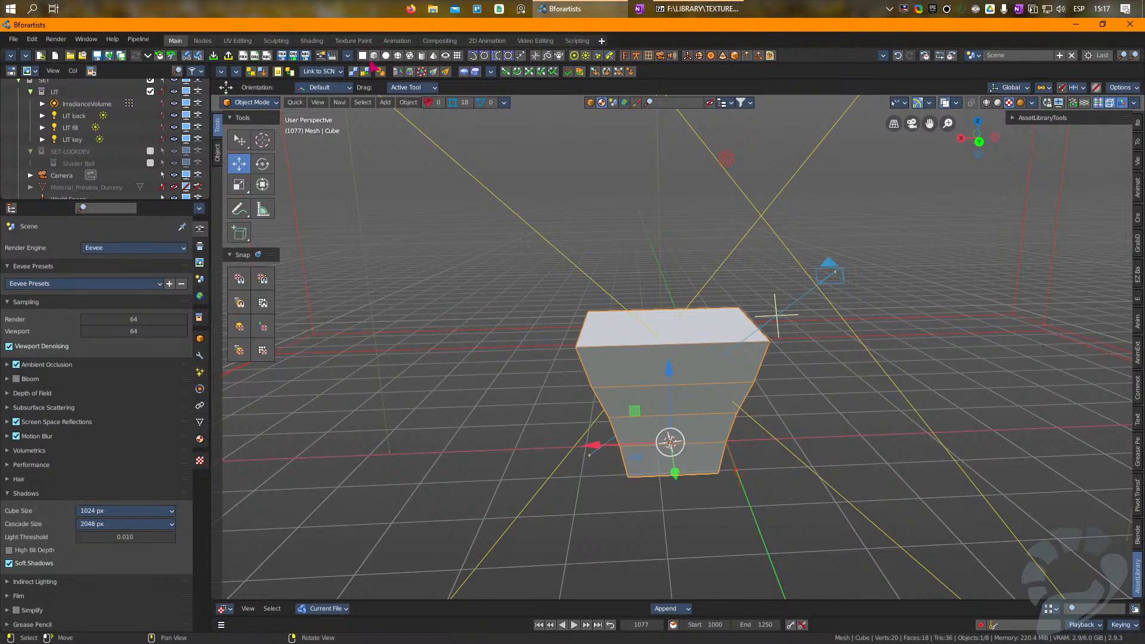
# Step: Add a second cube, raise it above the tapered body and select its top face for editing
pyautogui.click(374, 57)
pyautogui.moveTo(668, 371); pyautogui.dragTo(655, 191)
pyautogui.press('Tab')
pyautogui.moveTo(672, 196); pyautogui.dragTo(696, 225, button='right')
pyautogui.click(684, 202)
pyautogui.press('w')
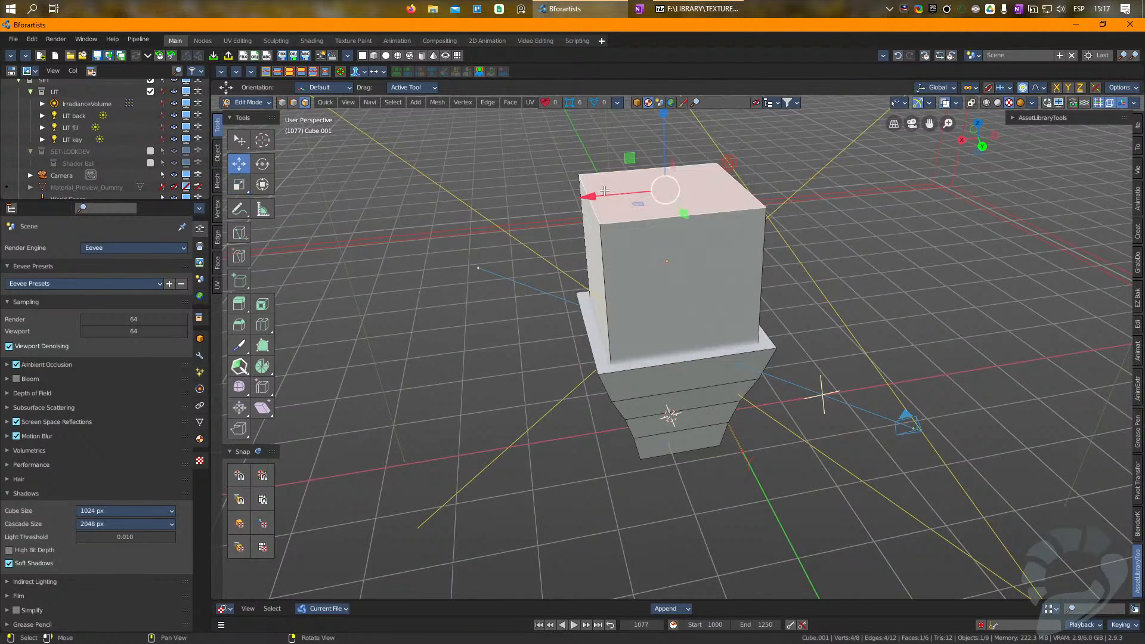
pyautogui.moveTo(596, 197); pyautogui.dragTo(660, 192)
pyautogui.hotkey('ctrl', 'z')
# Step: Scale the upper cube's top face narrow along X to form a roof ridge, and return to object editing
pyautogui.press('r')
pyautogui.press('2')
pyautogui.press('3')
pyautogui.click(676, 357)
pyautogui.moveTo(676, 356); pyautogui.dragTo(662, 268, button='right')
pyautogui.click(667, 356)
pyautogui.press('Tab')
pyautogui.moveTo(667, 356); pyautogui.dragTo(656, 354, button='middle')
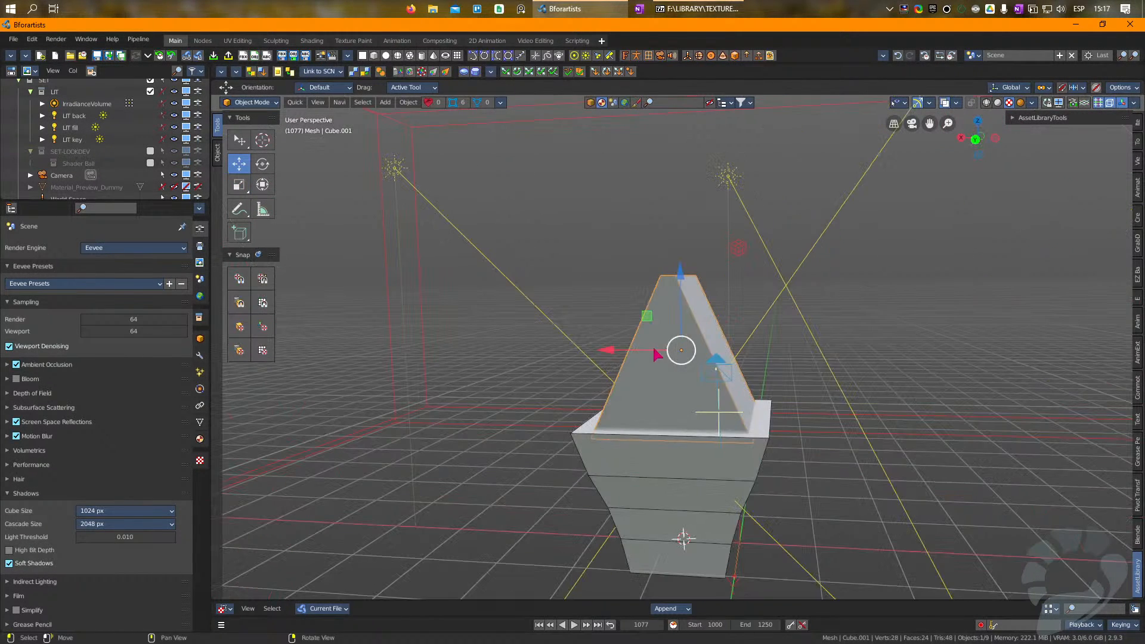
# Step: Widen the roof block's bottom face along X to make overhanging eaves, and seat the block on the tapered body
pyautogui.moveTo(679, 263); pyautogui.dragTo(679, 179)
pyautogui.press('Tab')
pyautogui.moveTo(702, 382); pyautogui.dragTo(702, 356, button='right')
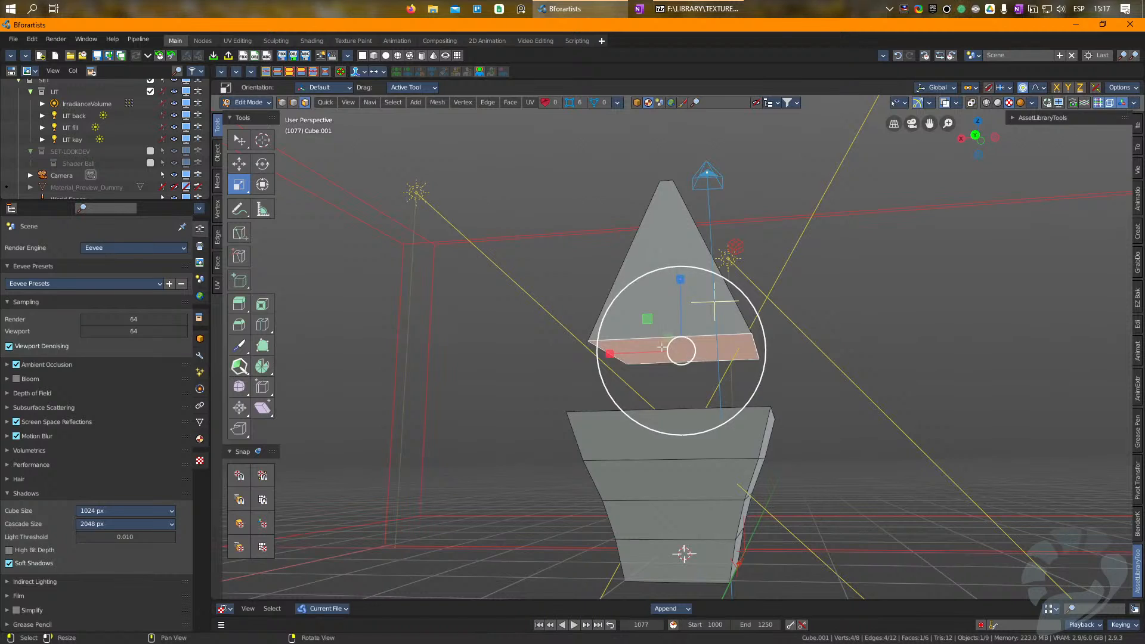
pyautogui.moveTo(610, 353); pyautogui.dragTo(555, 353)
pyautogui.moveTo(554, 353); pyautogui.dragTo(654, 281, button='middle')
pyautogui.press('Tab')
pyautogui.moveTo(679, 203); pyautogui.dragTo(679, 275)
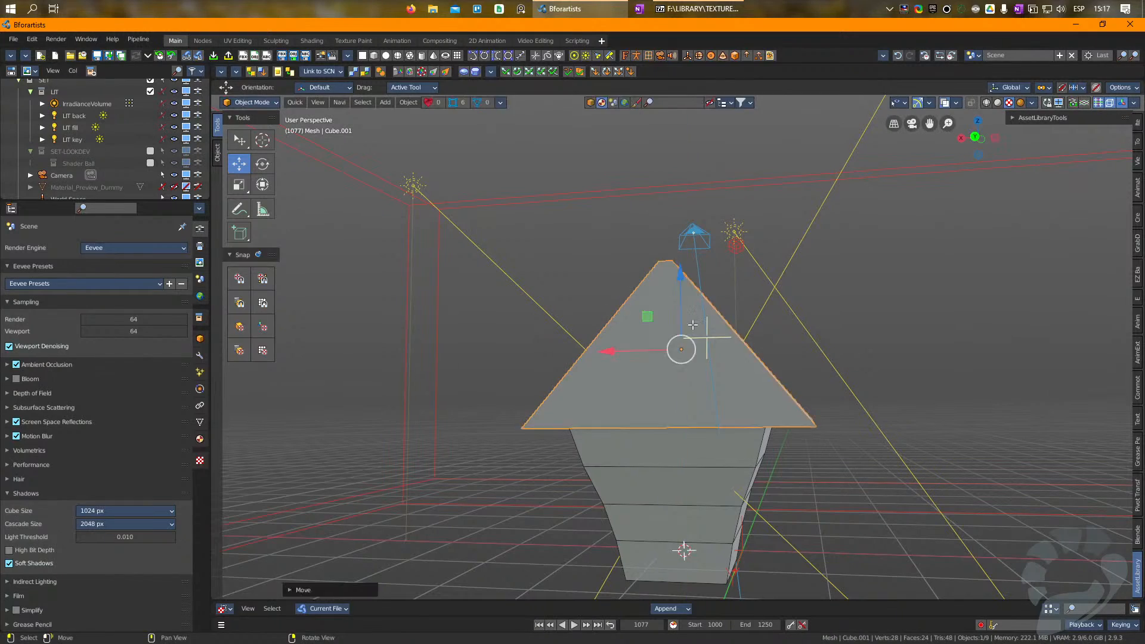
# Step: Separate the roof block's two gable end faces into their own object
pyautogui.press('Tab')
pyautogui.click(663, 381)
pyautogui.moveTo(769, 384); pyautogui.dragTo(794, 384, button='right')
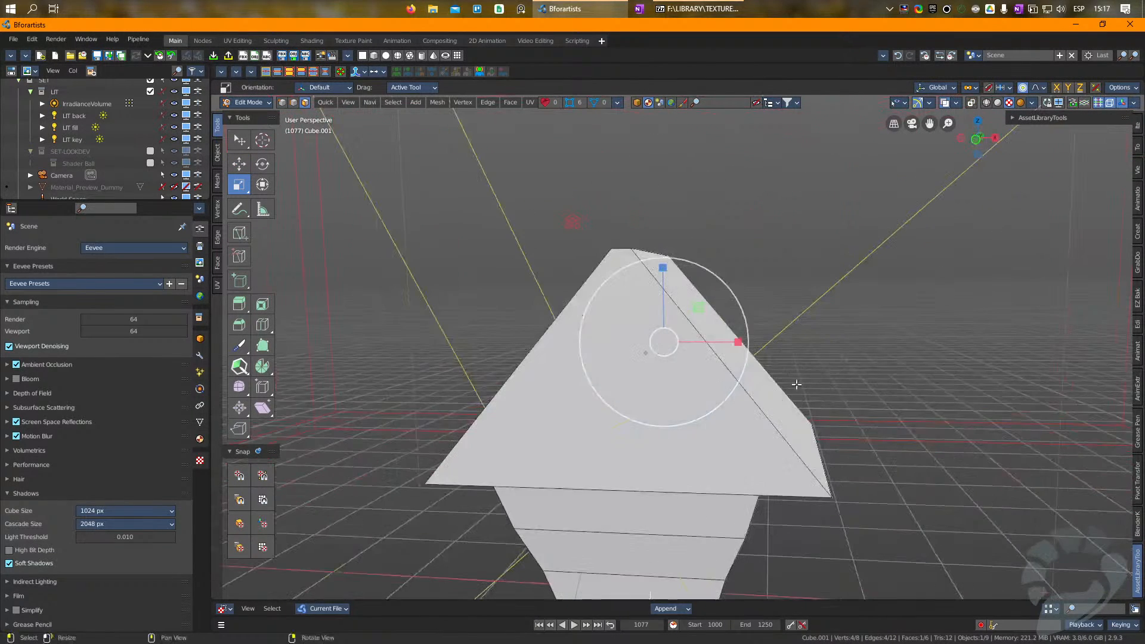
pyautogui.keyDown('shift'); pyautogui.click(644, 424); pyautogui.keyUp('shift')
pyautogui.press('p')
pyautogui.click(644, 424)
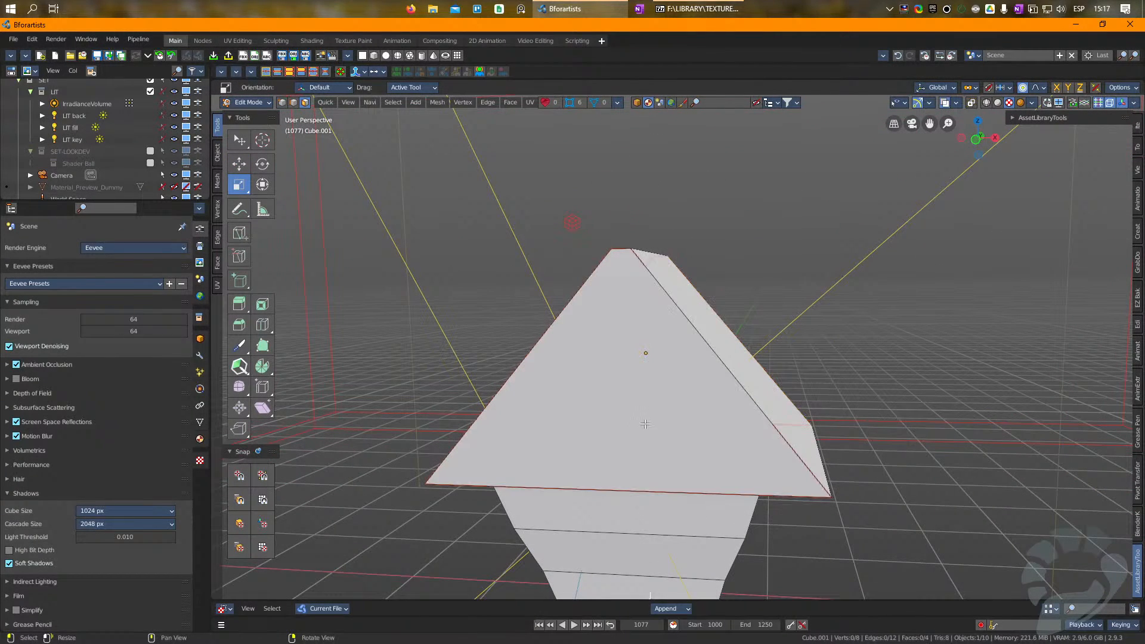
pyautogui.press('Tab')
# Step: Add a Solidify modifier to the roof with a thickness of about -0.318 m
pyautogui.moveTo(902, 411); pyautogui.dragTo(812, 409, button='right')
pyautogui.click(742, 422)
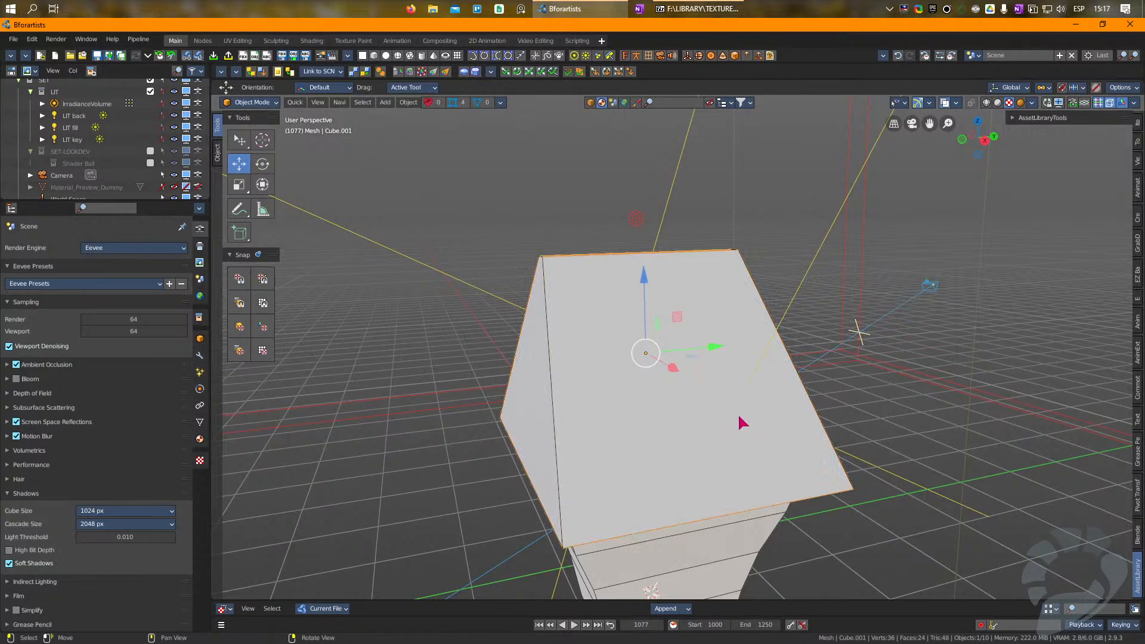
pyautogui.click(1136, 124)
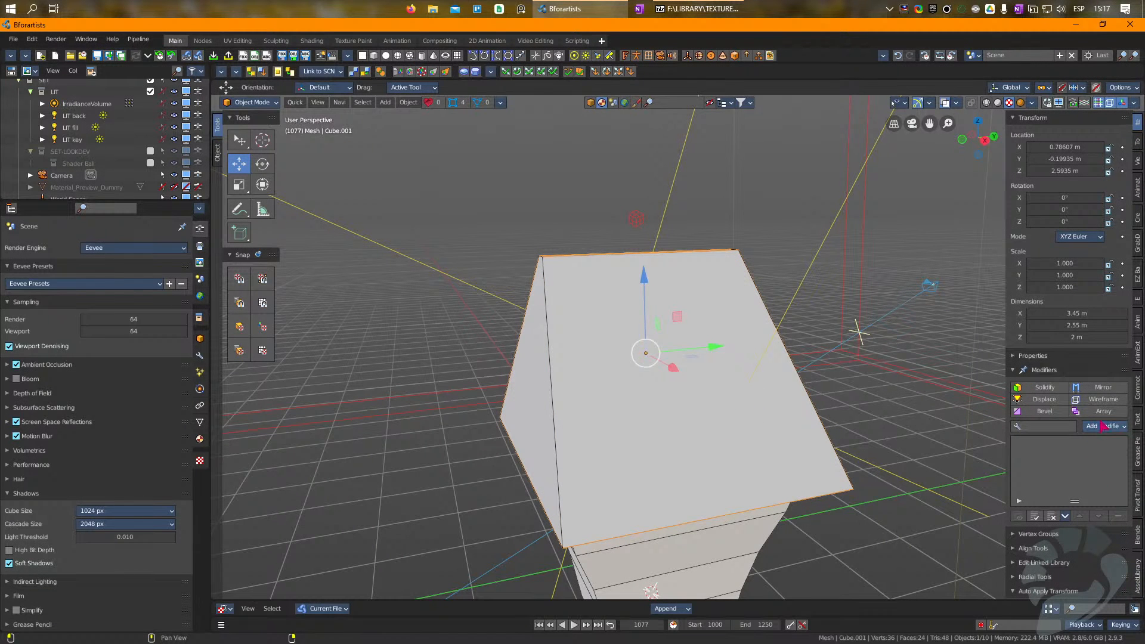
pyautogui.click(1059, 388)
pyautogui.moveTo(654, 400); pyautogui.dragTo(754, 389, button='right')
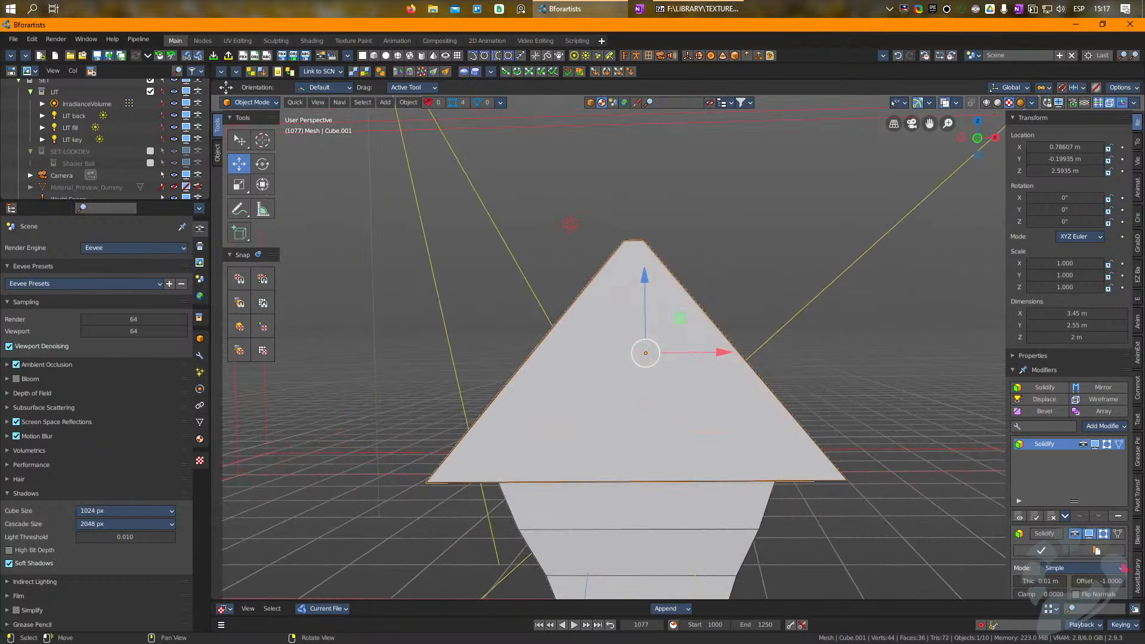
pyautogui.scroll(-2, 1055, 554)
pyautogui.moveTo(1040, 533)
pyautogui.mouseDown()
pyautogui.moveTo(1000, 533)
pyautogui.moveTo(1035, 530)
pyautogui.mouseUp()
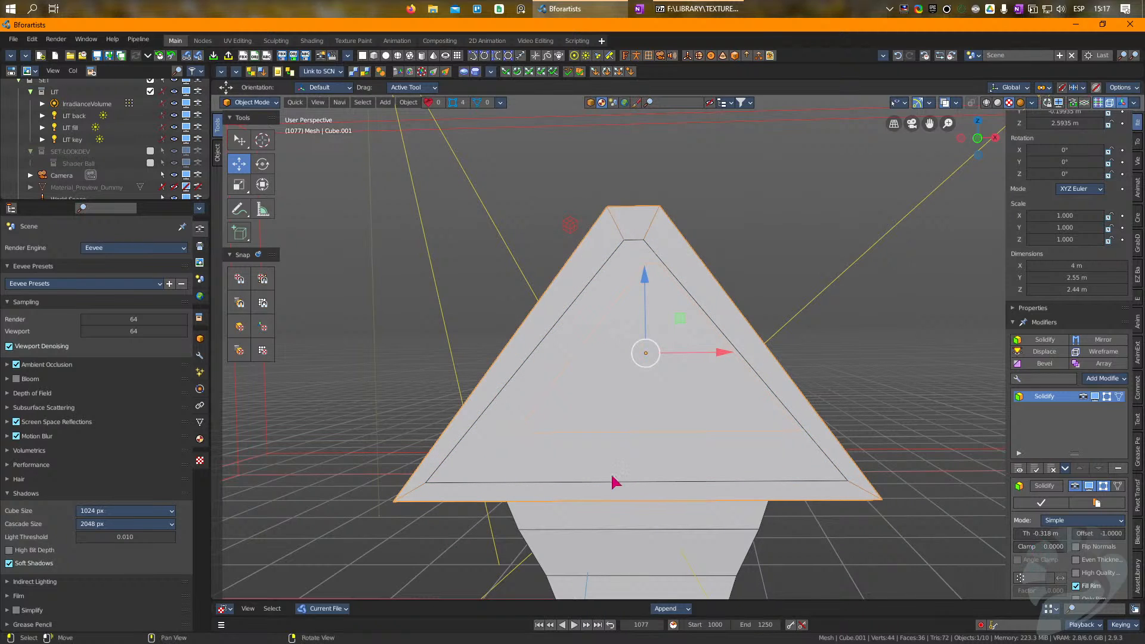
# Step: Delete the bottom face of the roof mesh and return to object editing
pyautogui.moveTo(615, 481); pyautogui.dragTo(660, 412, button='right')
pyautogui.press('Tab')
pyautogui.click(500, 439)
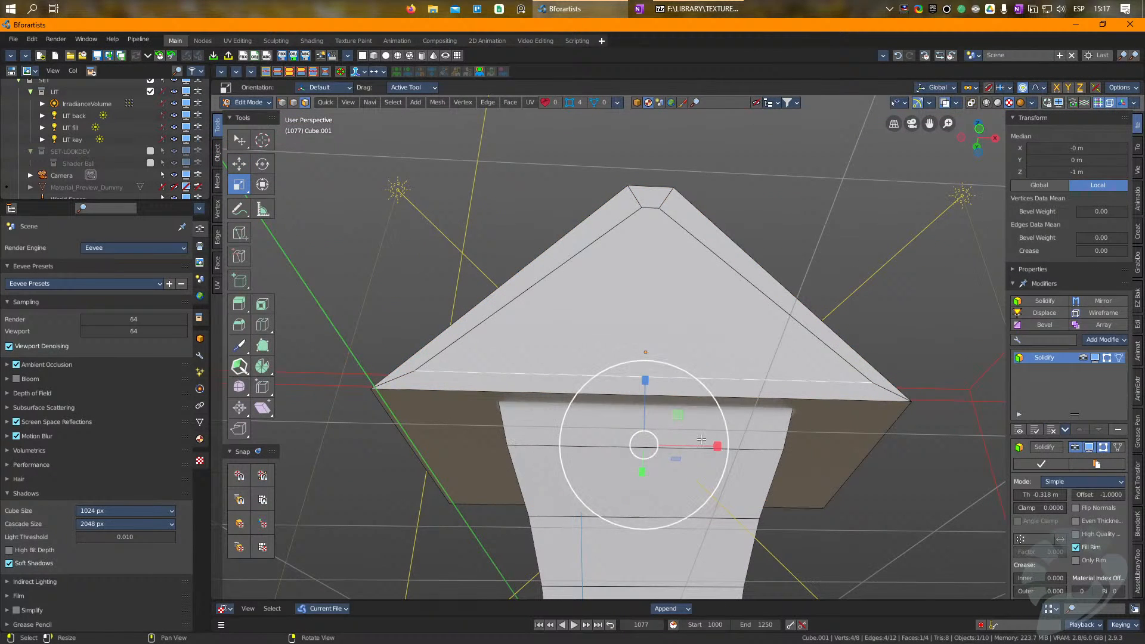
pyautogui.press('Delete')
pyautogui.press('Tab')
# Step: Add a Solidify modifier to the separated gable walls with a thickness of about 0.25 m
pyautogui.moveTo(675, 354); pyautogui.dragTo(702, 346, button='right')
pyautogui.click(674, 342)
pyautogui.click(1047, 387)
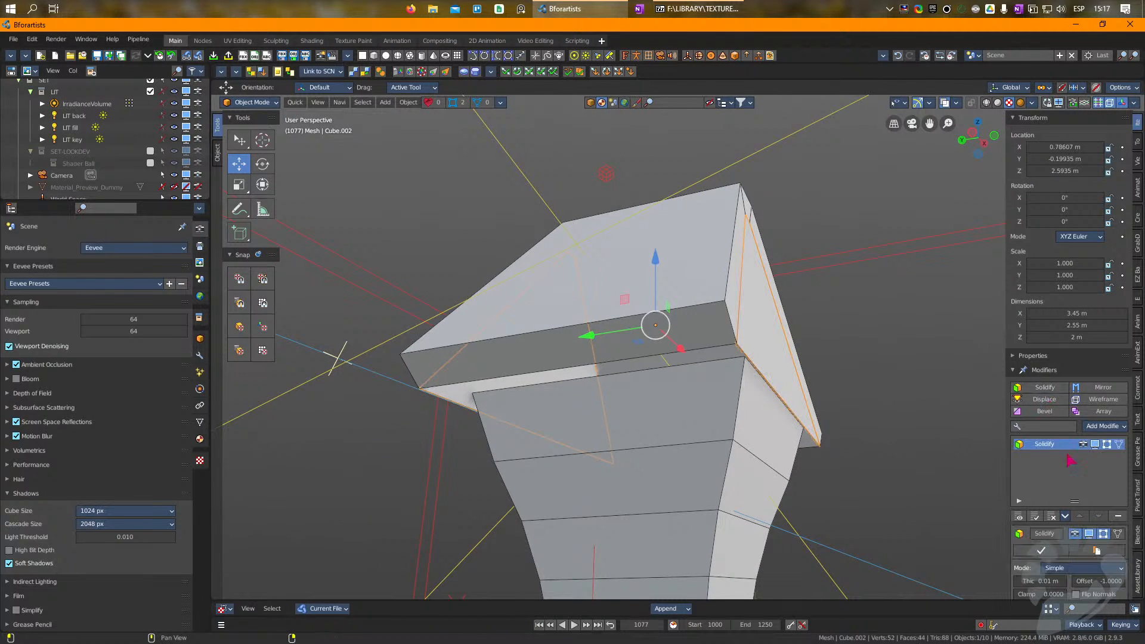
pyautogui.moveTo(1039, 581); pyautogui.dragTo(1087, 580)
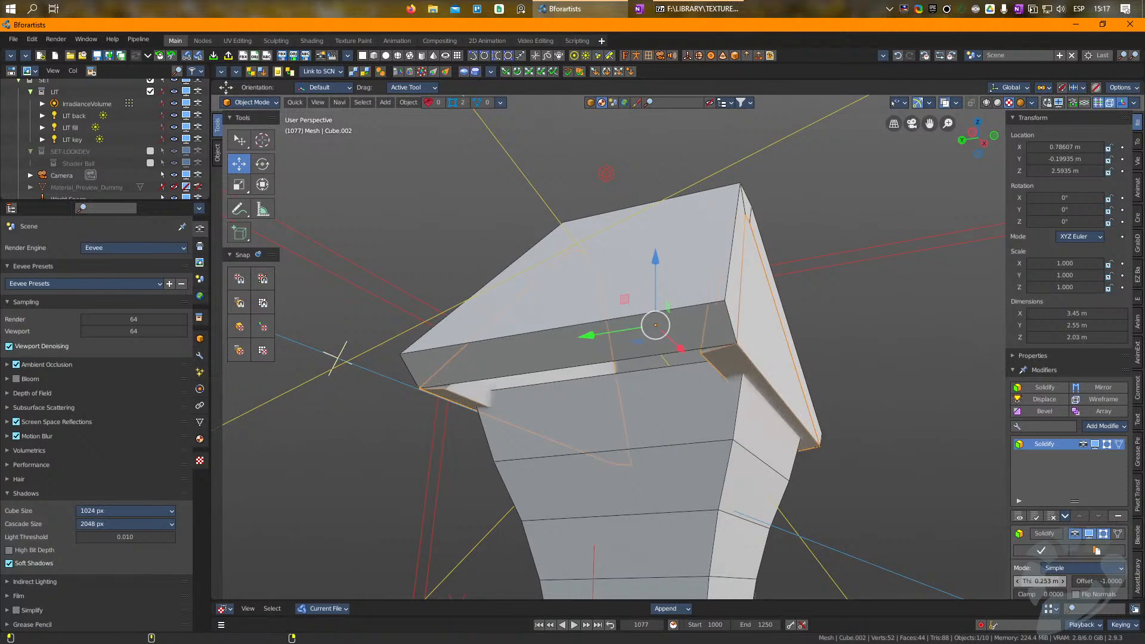
# Step: Scale the gable walls inward along Y so they sit recessed under the roof
pyautogui.moveTo(661, 297); pyautogui.dragTo(702, 299, button='right')
pyautogui.press('r')
pyautogui.moveTo(585, 322); pyautogui.dragTo(603, 323)
# Step: Scale the roof object uniformly to 1.095 and lower it slightly over the gable walls
pyautogui.click(661, 338)
pyautogui.moveTo(685, 355); pyautogui.dragTo(887, 421, button='right')
pyautogui.press('Tab')
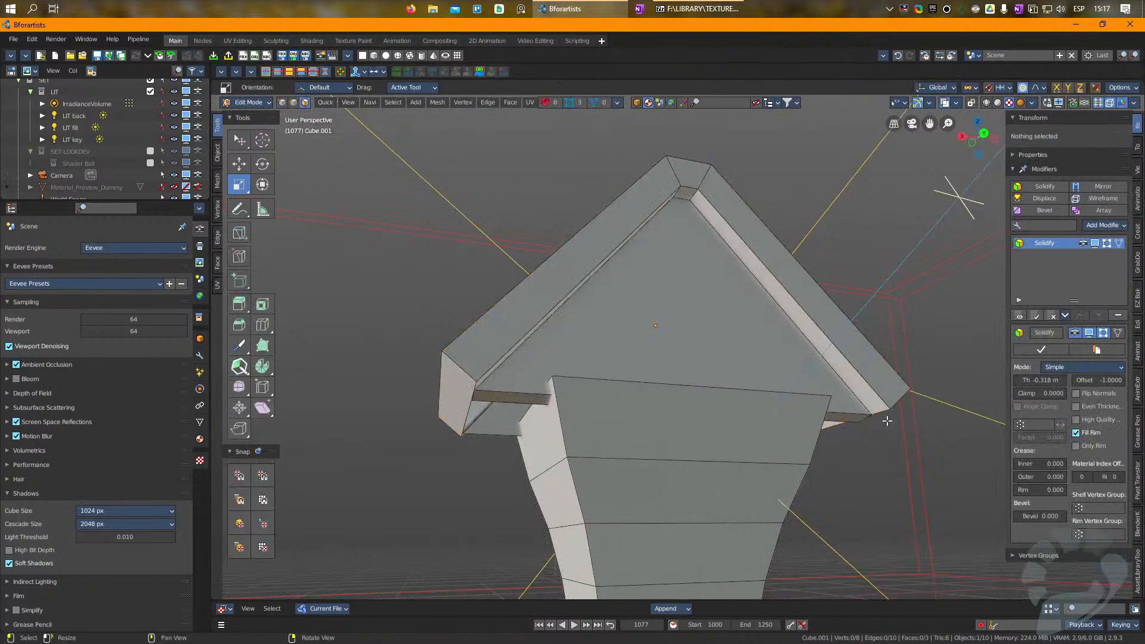
pyautogui.press('Tab')
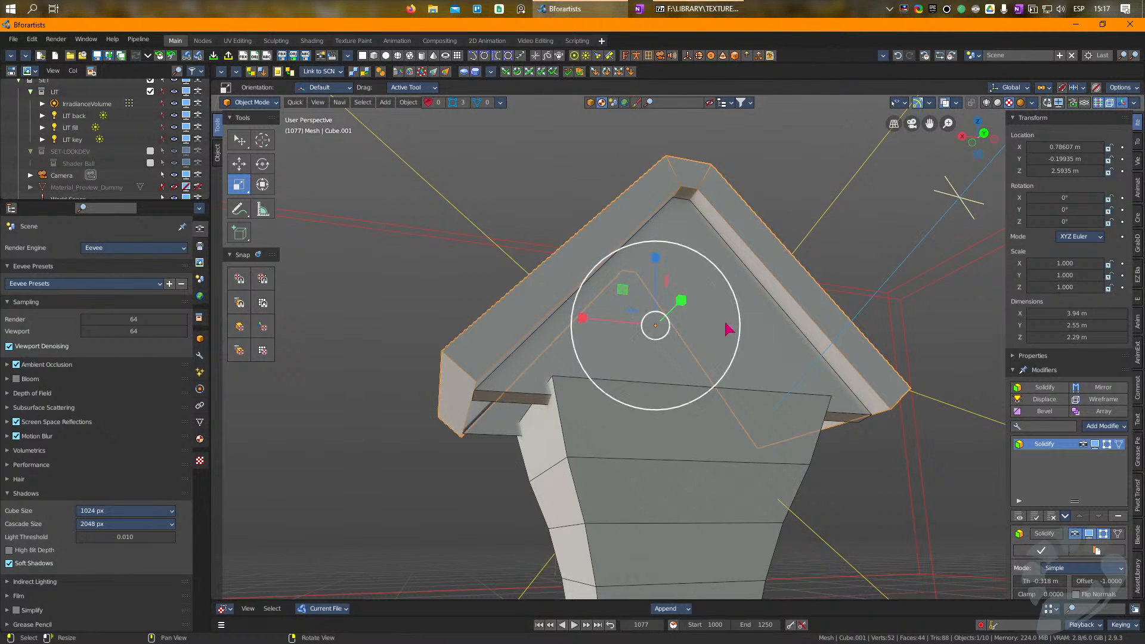
pyautogui.moveTo(949, 287); pyautogui.dragTo(966, 264)
pyautogui.press('w')
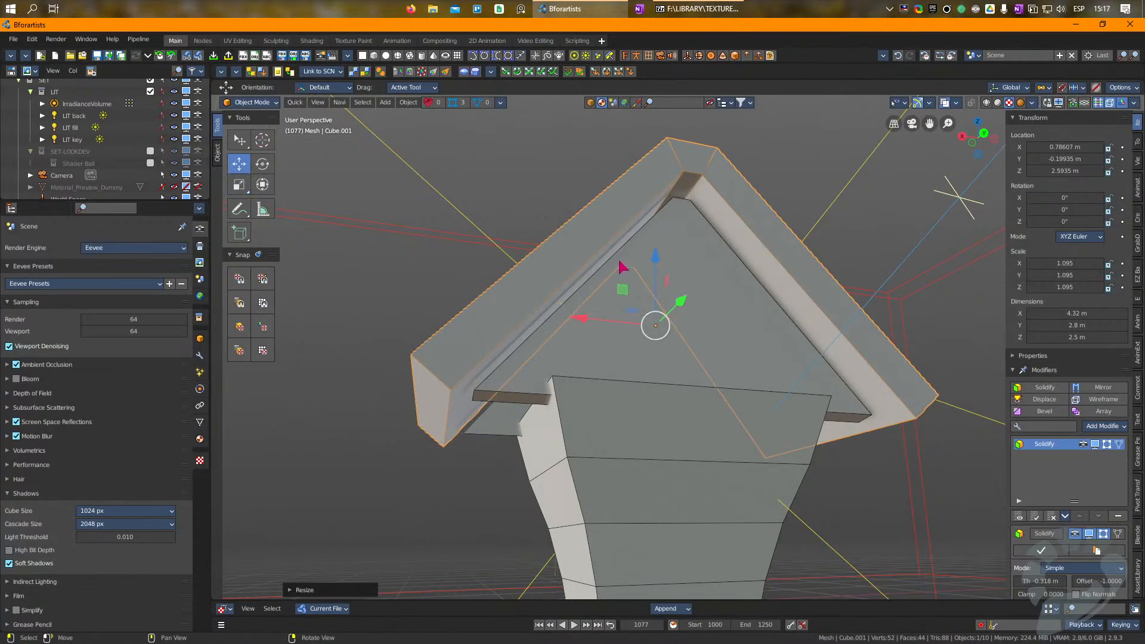
pyautogui.moveTo(654, 252); pyautogui.dragTo(656, 267)
pyautogui.moveTo(666, 270); pyautogui.dragTo(583, 327, button='right')
# Step: Open the tapered body's mesh for editing and select the lowest band's face on its front side
pyautogui.click(533, 387)
pyautogui.click(777, 419)
pyautogui.moveTo(777, 419); pyautogui.dragTo(705, 463, button='right')
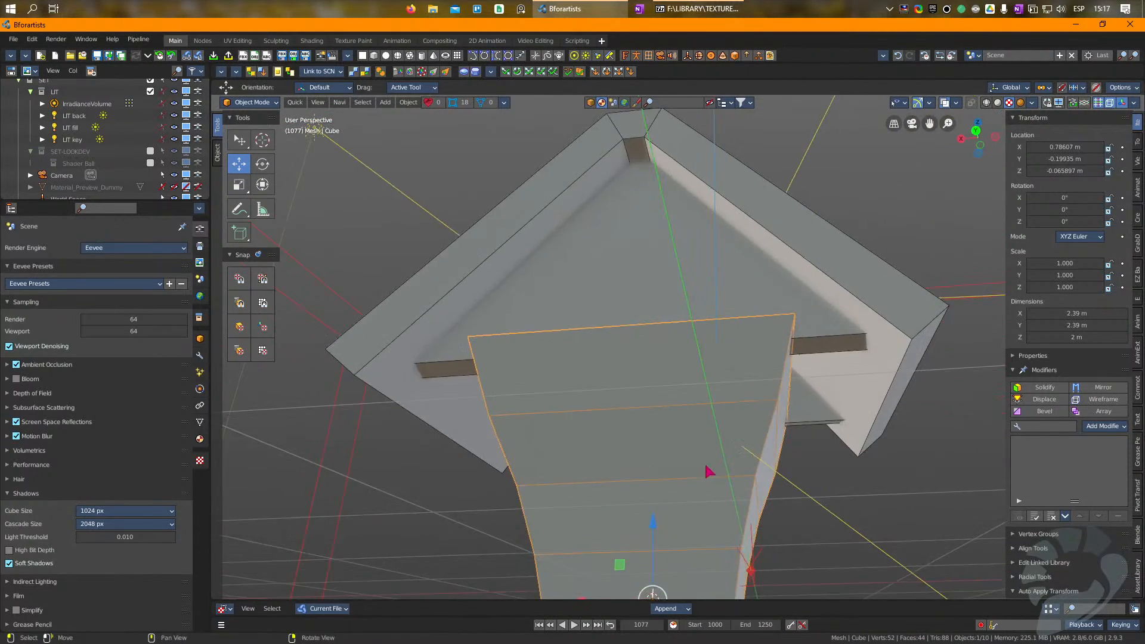
pyautogui.moveTo(705, 463); pyautogui.dragTo(746, 322, button='middle')
pyautogui.moveTo(746, 322); pyautogui.dragTo(753, 361, button='right')
pyautogui.press('Tab')
pyautogui.moveTo(662, 506); pyautogui.dragTo(656, 447, button='right')
pyautogui.click(657, 383)
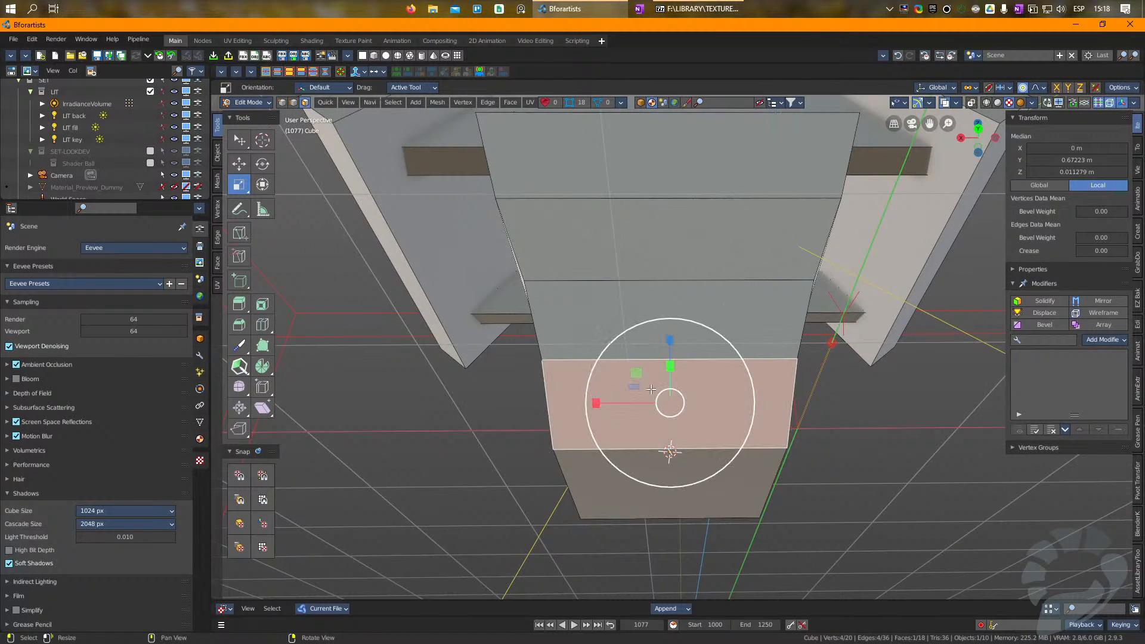
pyautogui.moveTo(651, 386); pyautogui.dragTo(645, 414, button='right')
# Step: Cut the left side of a door outline with the line tool, from the front's bottom edge up to the highest band line
pyautogui.click(245, 236)
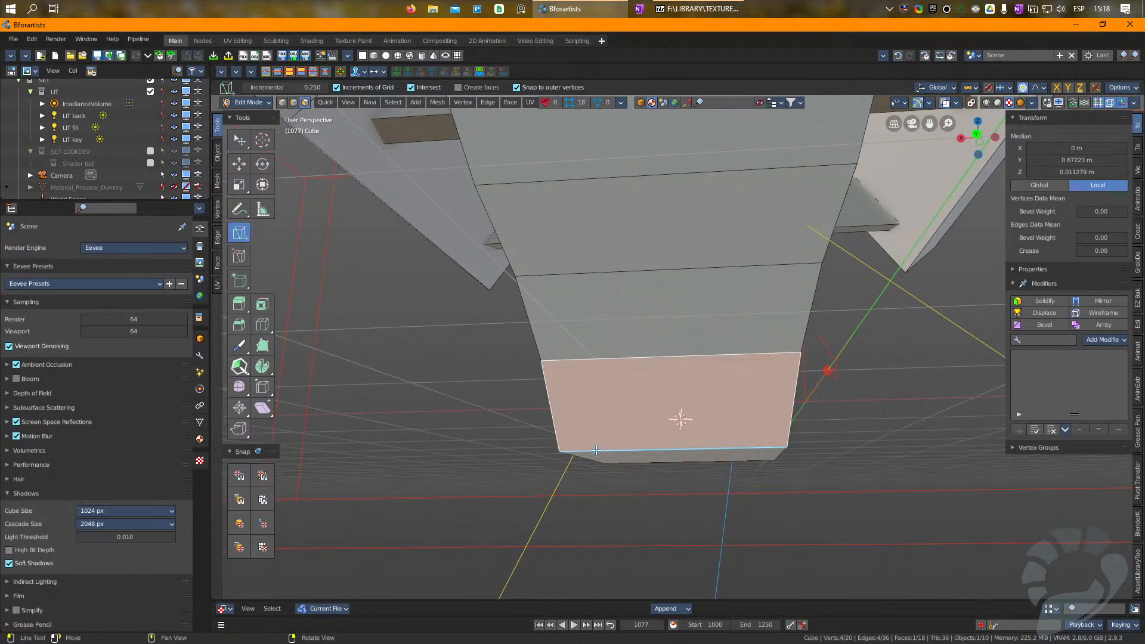
pyautogui.click(608, 448)
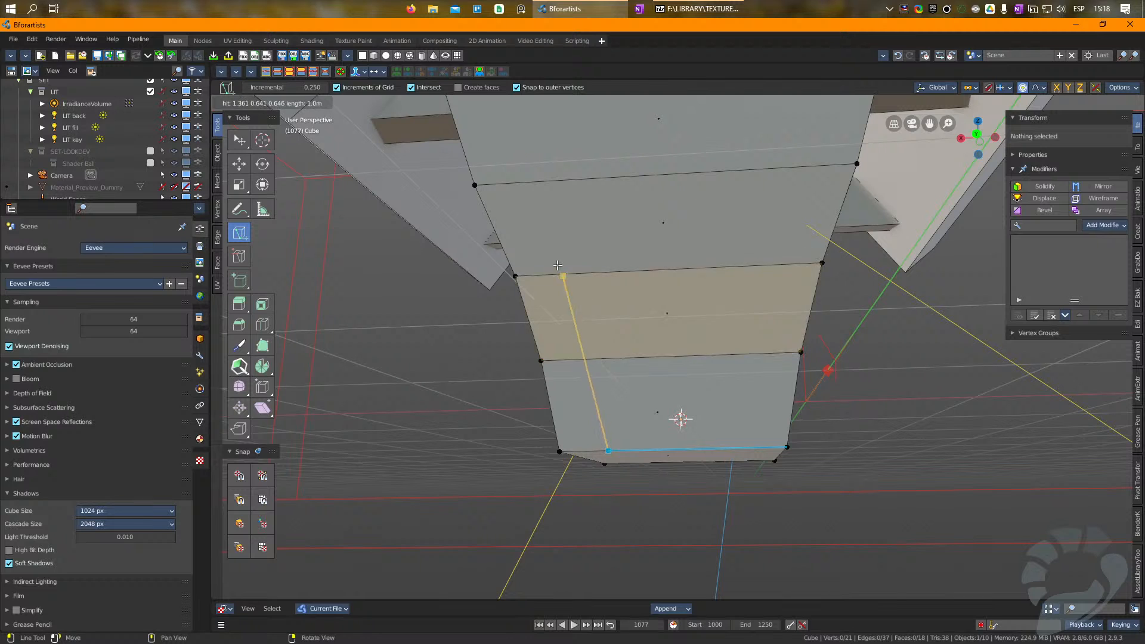
pyautogui.click(527, 184)
pyautogui.moveTo(528, 176); pyautogui.dragTo(523, 274, button='middle')
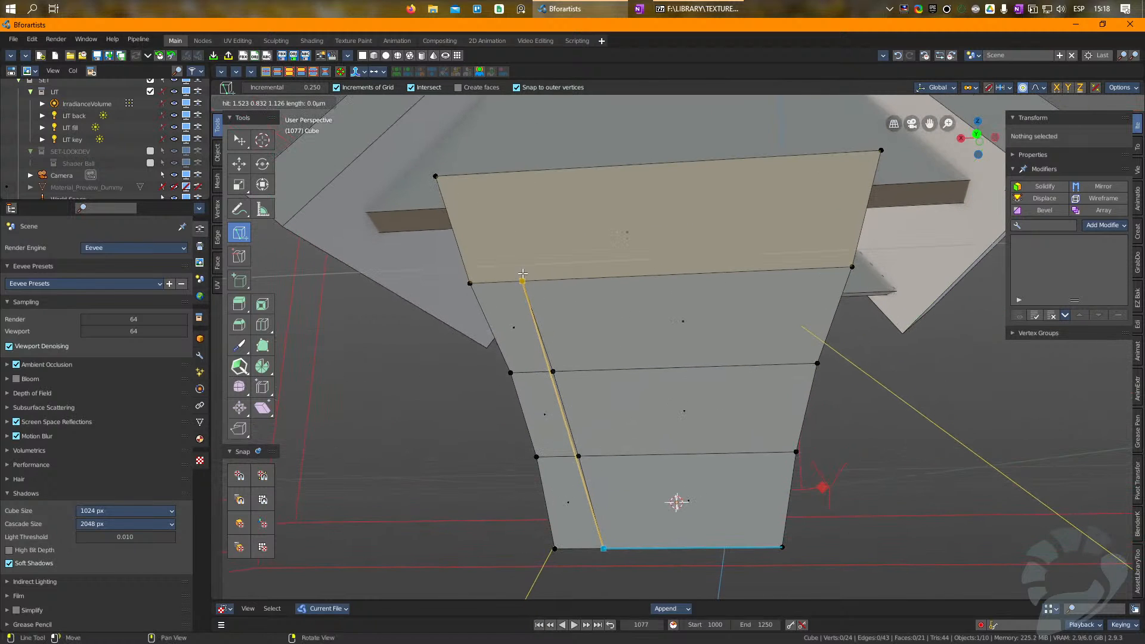
# Step: Continue the door outline with a chamfered top across the uppermost band and a right side down to the bottom edge
pyautogui.click(529, 230)
pyautogui.click(583, 197)
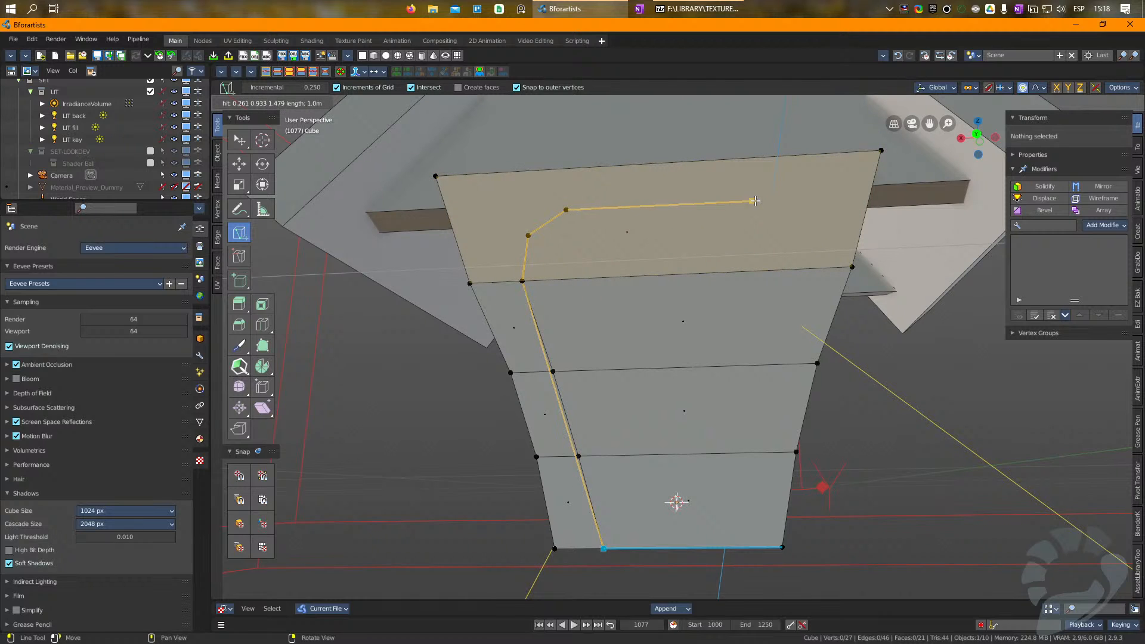
pyautogui.click(793, 225)
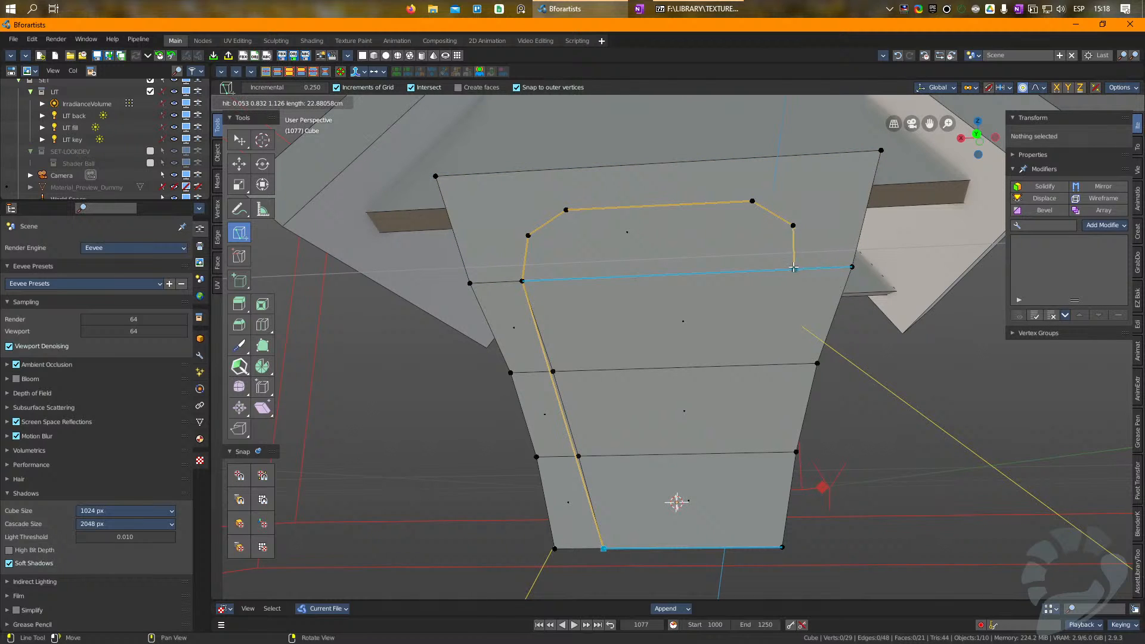
pyautogui.click(796, 268)
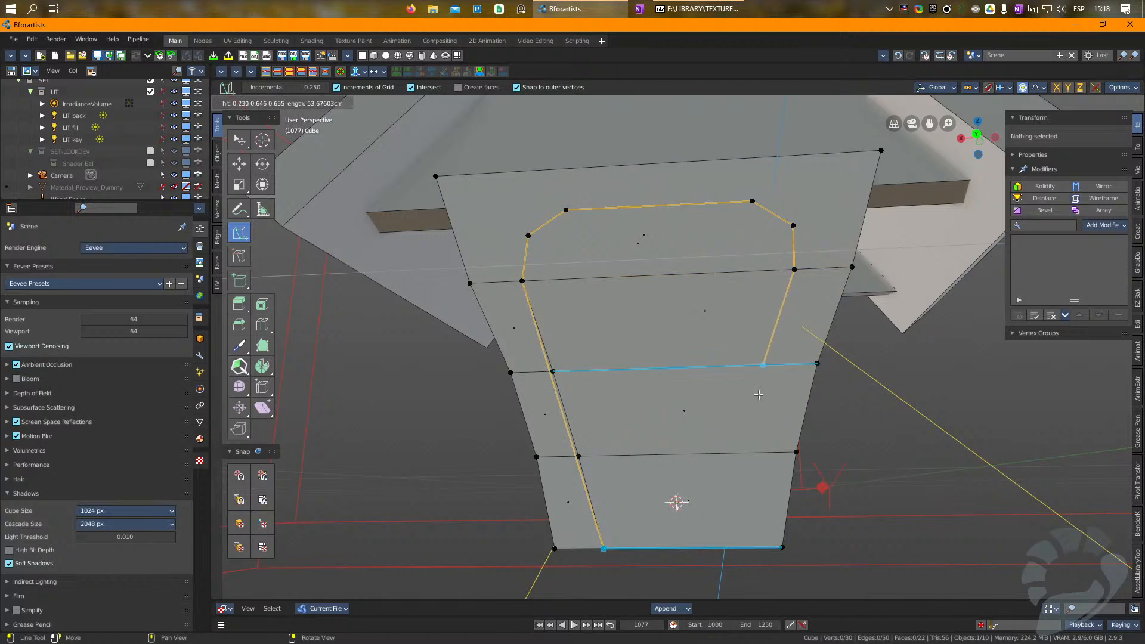
pyautogui.click(738, 547)
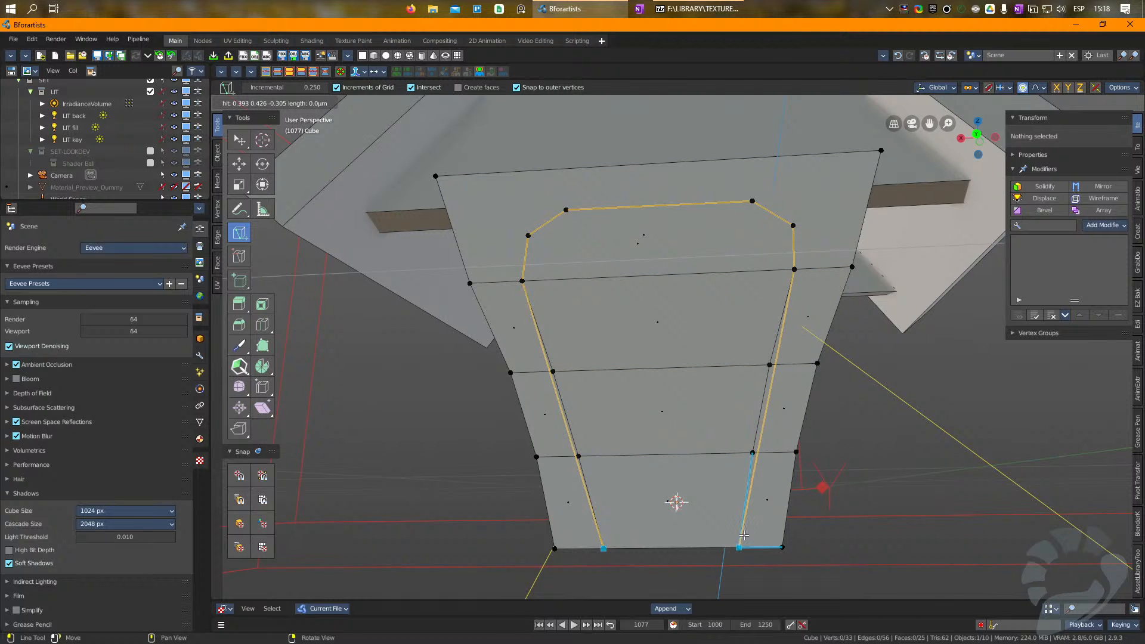
# Step: Select the four stacked faces inside the door outline on the body's front and separate them into their own object
pyautogui.press('Escape')
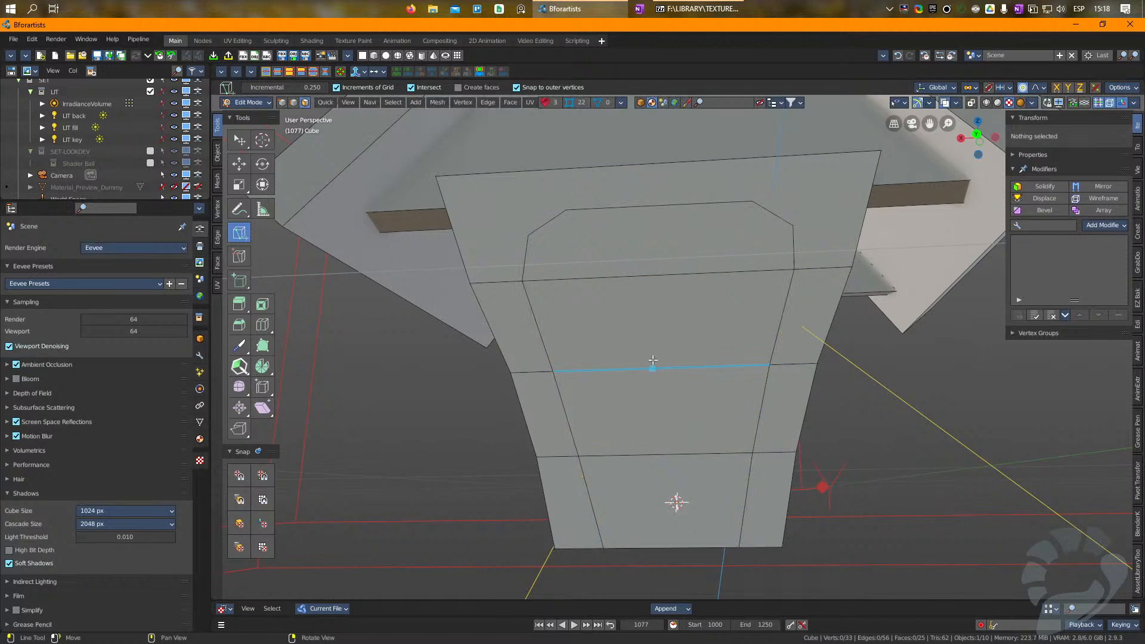
pyautogui.moveTo(652, 362); pyautogui.dragTo(674, 380, button='right')
pyautogui.press('w')
pyautogui.click(626, 259)
pyautogui.keyDown('shift'); pyautogui.click(640, 350); pyautogui.keyUp('shift')
pyautogui.keyDown('shift'); pyautogui.click(641, 411); pyautogui.keyUp('shift')
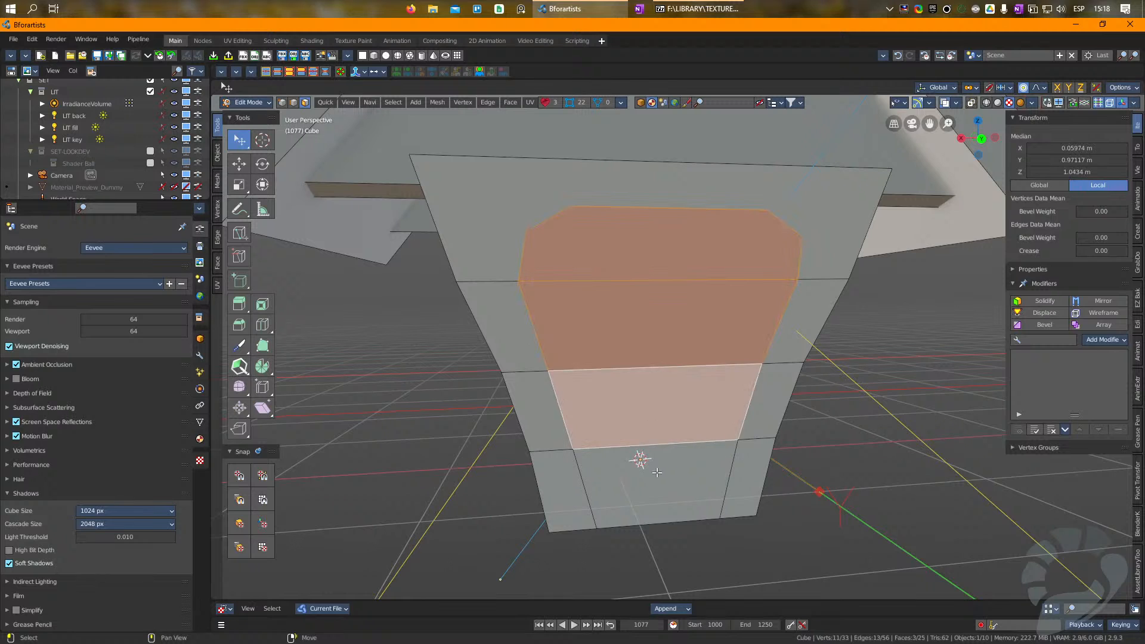
pyautogui.keyDown('shift'); pyautogui.click(655, 477); pyautogui.keyUp('shift')
pyautogui.press('p')
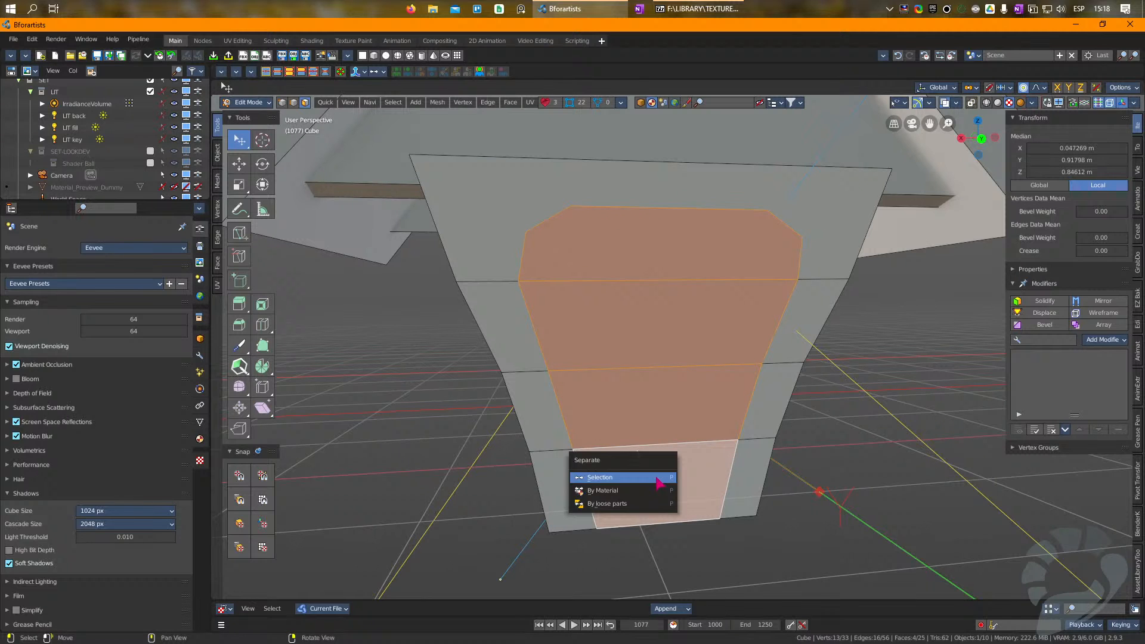
pyautogui.click(620, 477)
# Step: Add a Solidify and a Bevel modifier to the separated door panel
pyautogui.press('Tab')
pyautogui.click(613, 268)
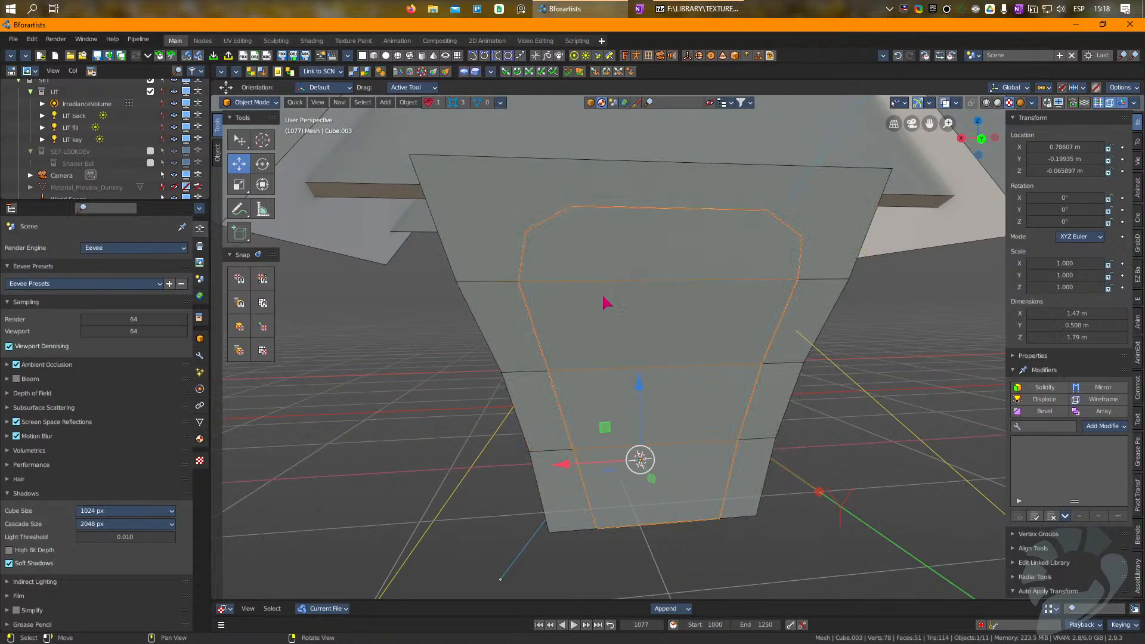
pyautogui.press('Tab')
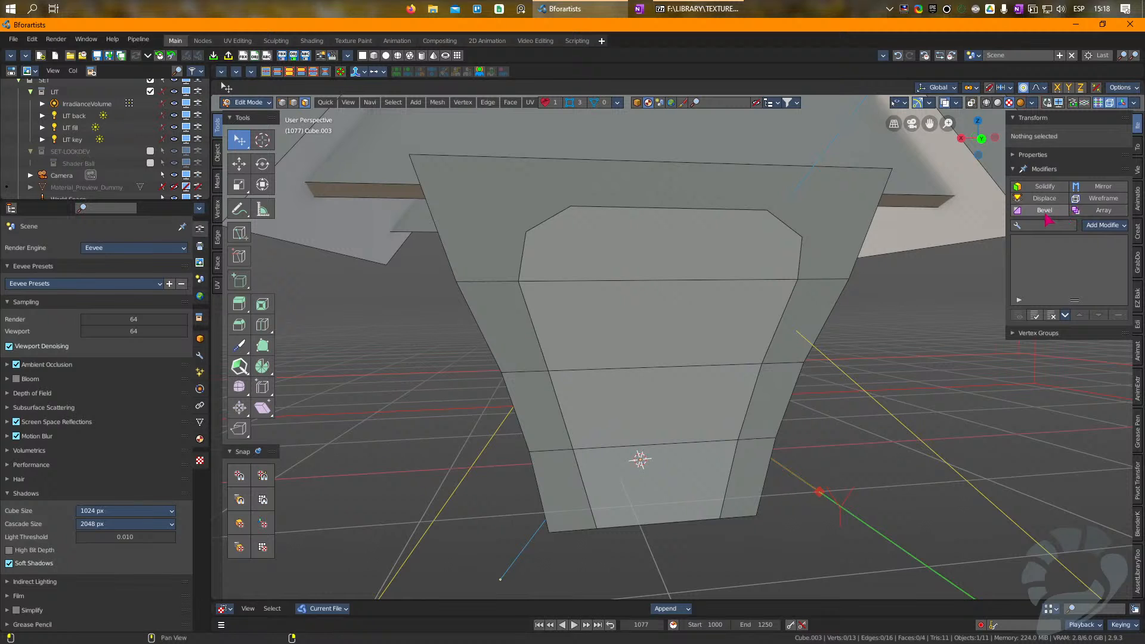
pyautogui.click(1045, 186)
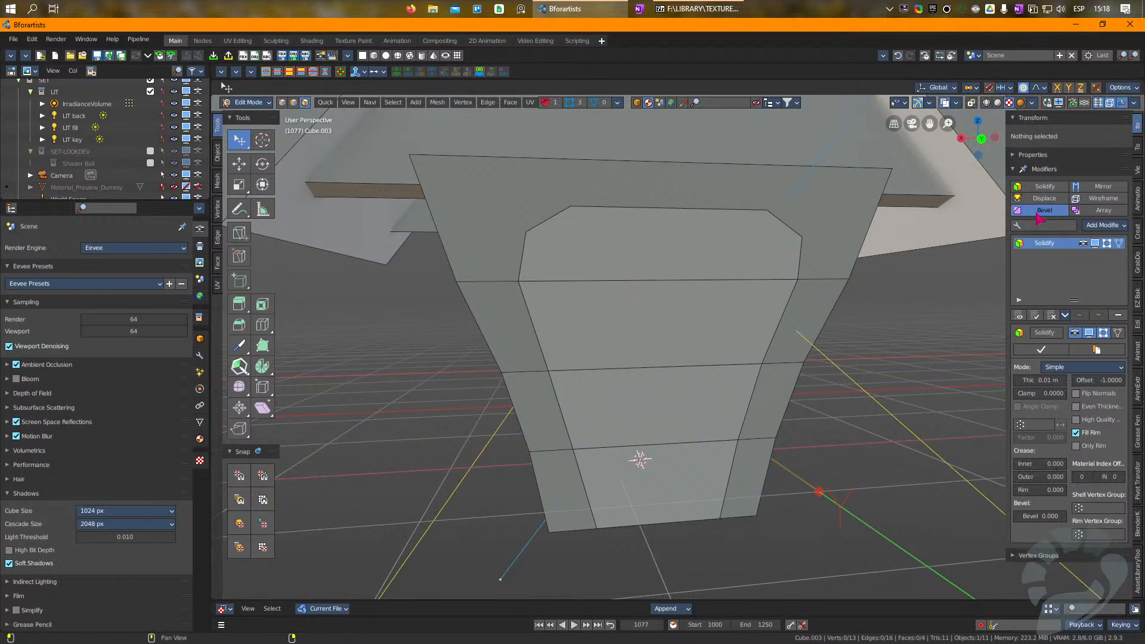
pyautogui.click(1036, 214)
# Step: Move the door panel about 0.18 m outward along Y and set its Solidify thickness to about 0.269 m
pyautogui.press('Tab')
pyautogui.moveTo(662, 349); pyautogui.dragTo(707, 336, button='right')
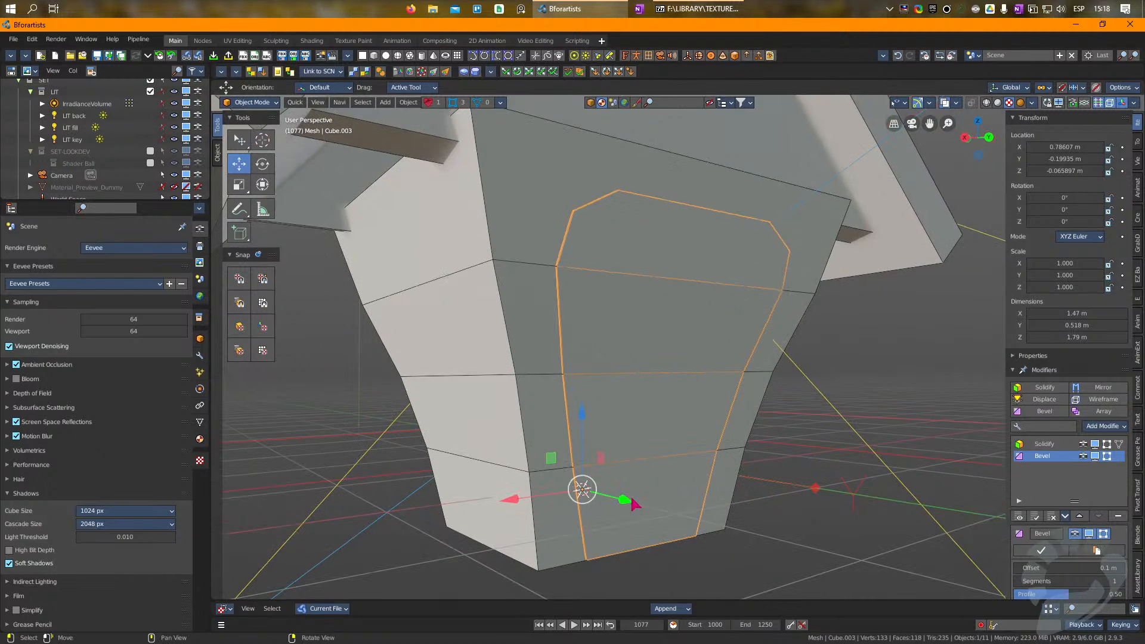
pyautogui.moveTo(633, 504); pyautogui.dragTo(650, 508)
pyautogui.click(1043, 444)
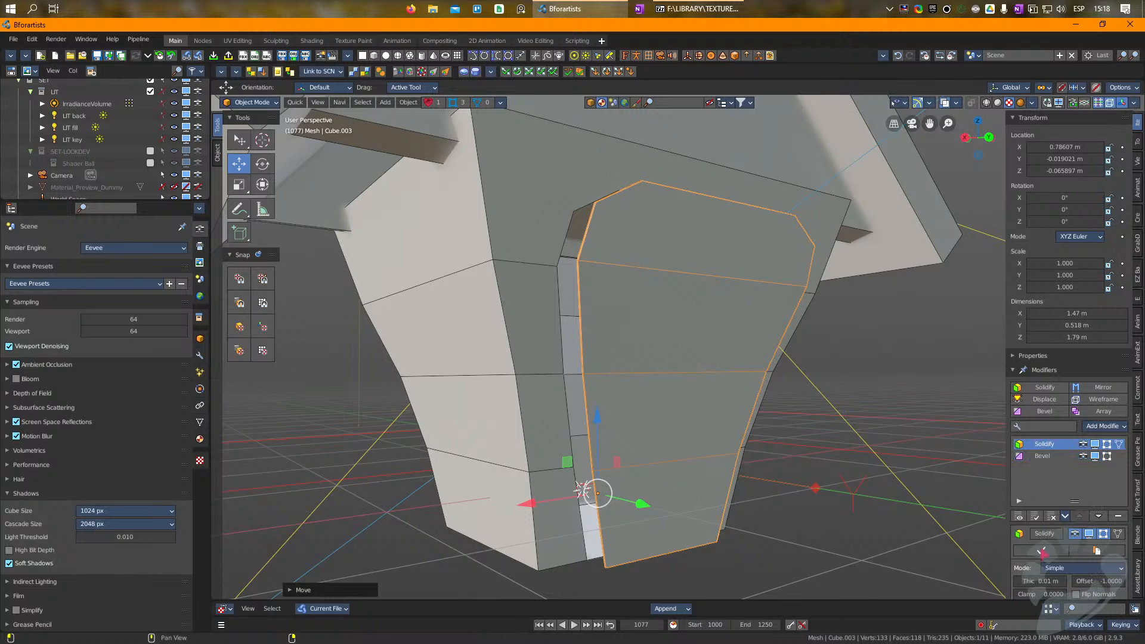
pyautogui.moveTo(1039, 581); pyautogui.dragTo(1070, 580)
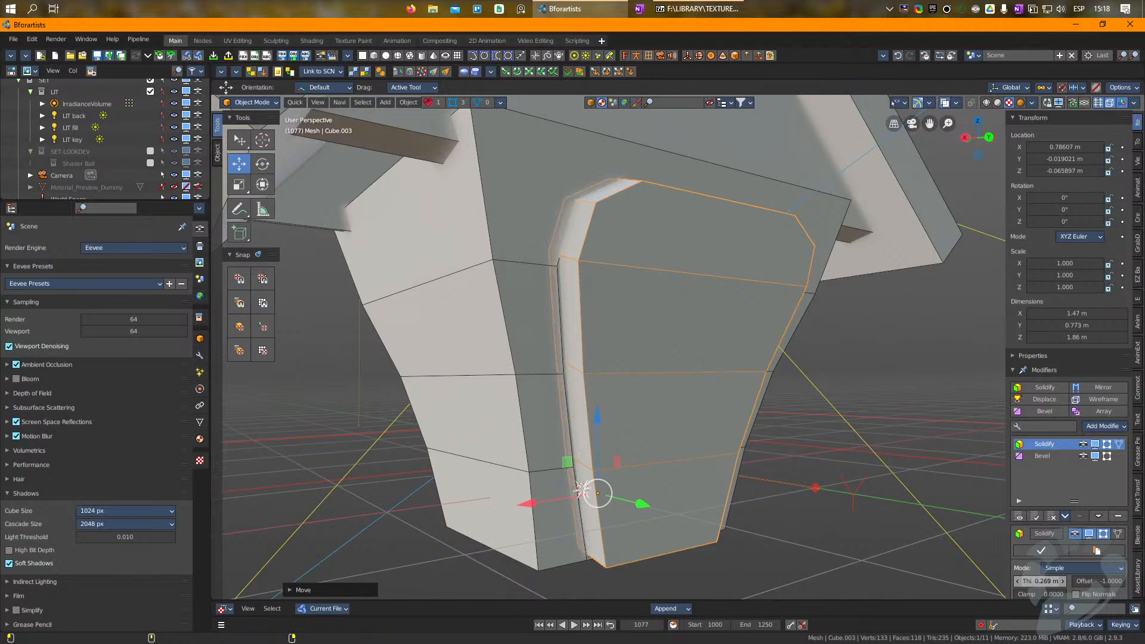
# Step: Delete the separated door panel object
pyautogui.click(1040, 457)
pyautogui.moveTo(632, 352); pyautogui.dragTo(651, 336, button='middle')
pyautogui.press('Delete')
# Step: Open the tapered body's mesh for editing and delete its floor face
pyautogui.click(518, 265)
pyautogui.moveTo(636, 275); pyautogui.dragTo(643, 256, button='right')
pyautogui.press('Tab')
pyautogui.click(676, 482)
pyautogui.press('Delete')
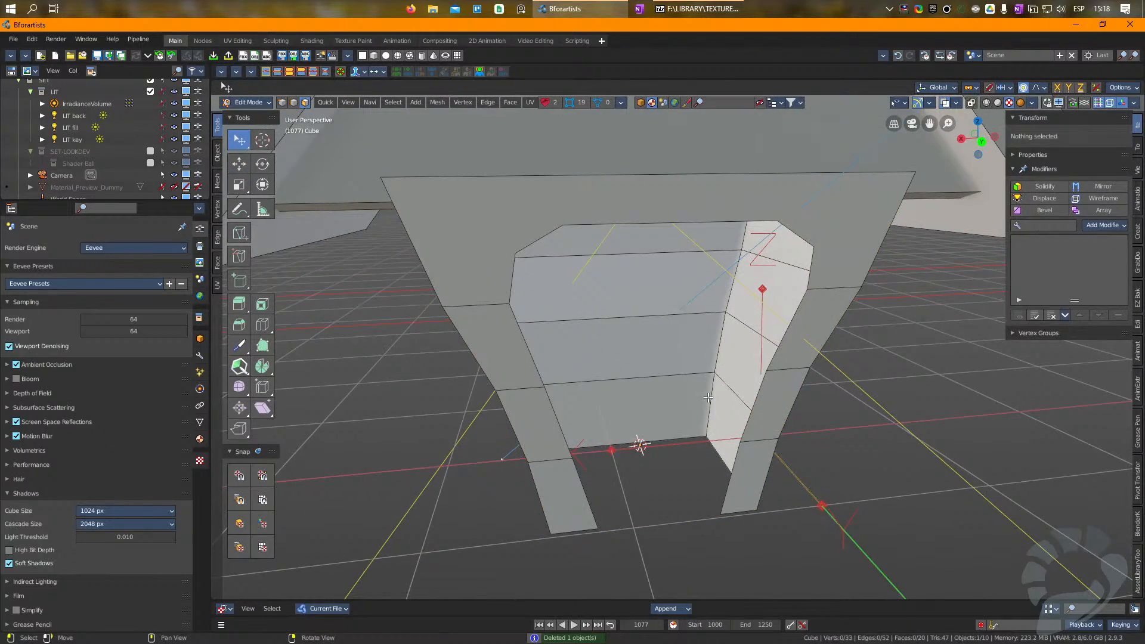
# Step: Add vertical loop cuts around the body at the middle of its side walls and in their rear half
pyautogui.scroll(-6, 708, 397)
pyautogui.press('Tab')
pyautogui.moveTo(708, 397); pyautogui.dragTo(805, 343, button='right')
pyautogui.press('Tab')
pyautogui.moveTo(728, 334); pyautogui.dragTo(634, 319, button='right')
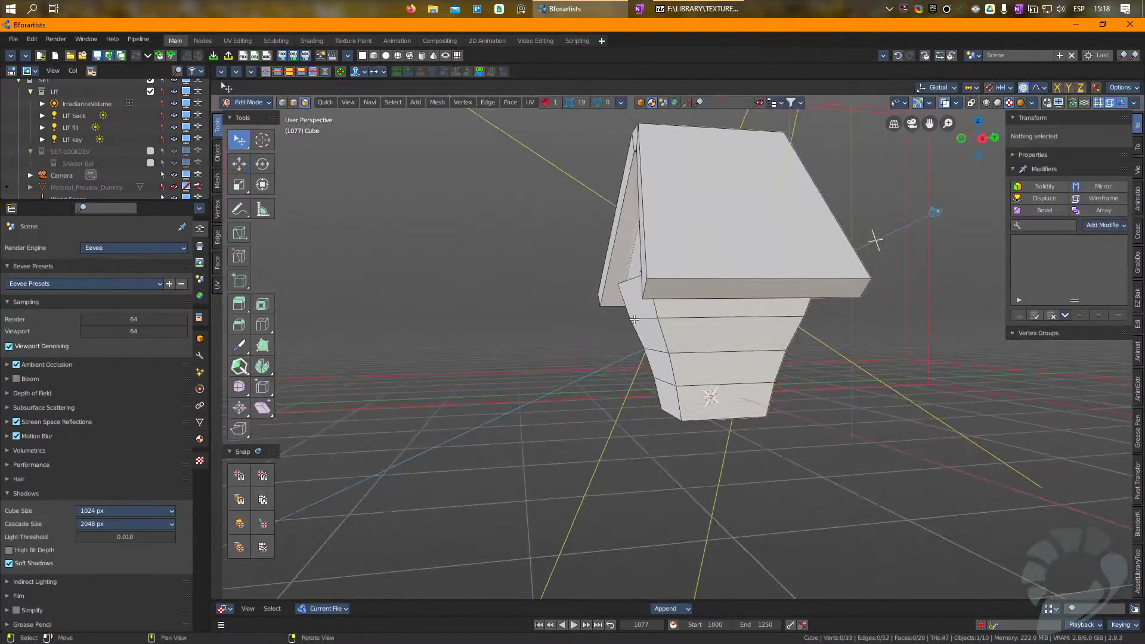
pyautogui.hotkey('ctrl', 'r')
pyautogui.click(690, 320)
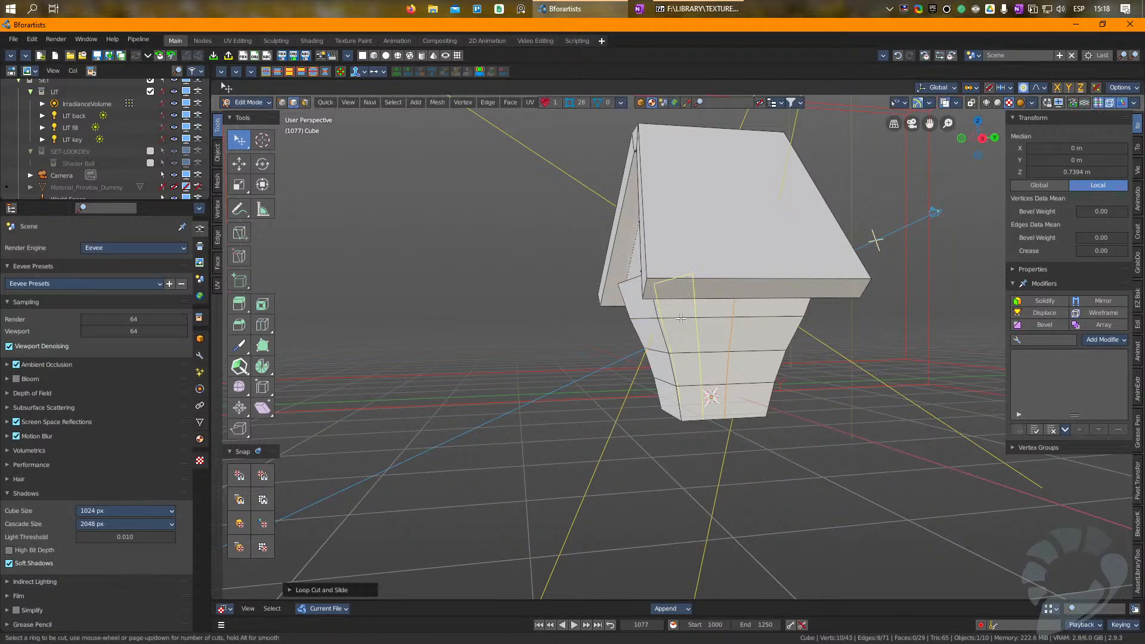
pyautogui.click(661, 318)
# Step: Add a vertical loop cut down the middle of the body's back wall
pyautogui.hotkey('ctrl', 'r')
pyautogui.click(646, 316)
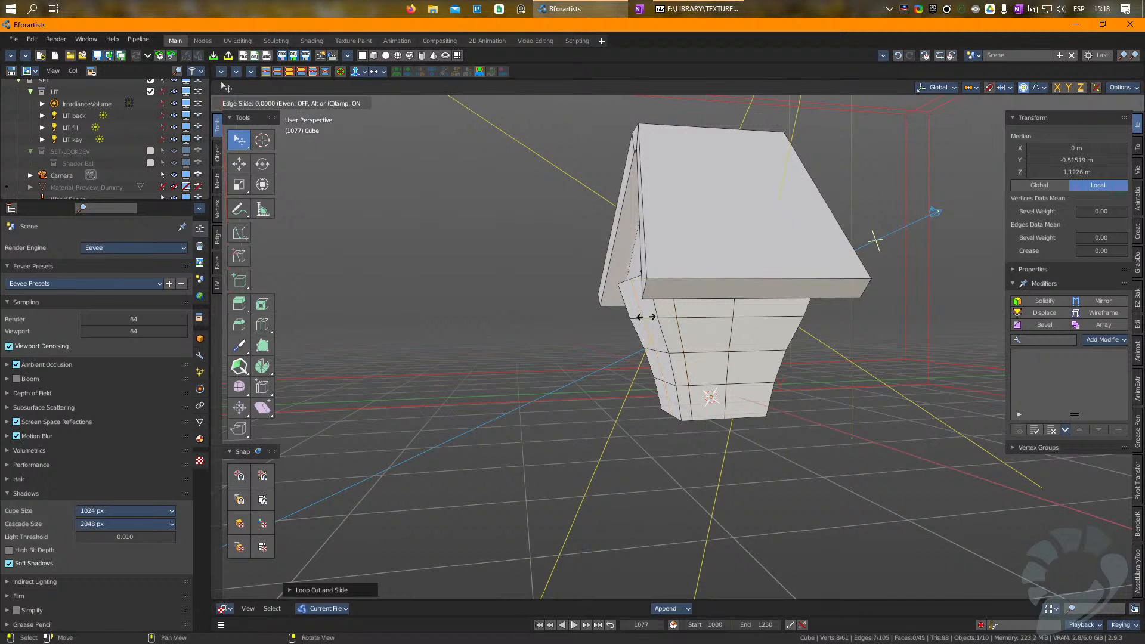
pyautogui.click(646, 315)
# Step: Add two more vertical loop cuts to the body, sliding the second one close to the front corners
pyautogui.moveTo(647, 315); pyautogui.dragTo(569, 314, button='right')
pyautogui.hotkey('ctrl', 'r')
pyautogui.click(679, 314)
pyautogui.click(694, 317)
pyautogui.hotkey('ctrl', 'r')
pyautogui.click(768, 311)
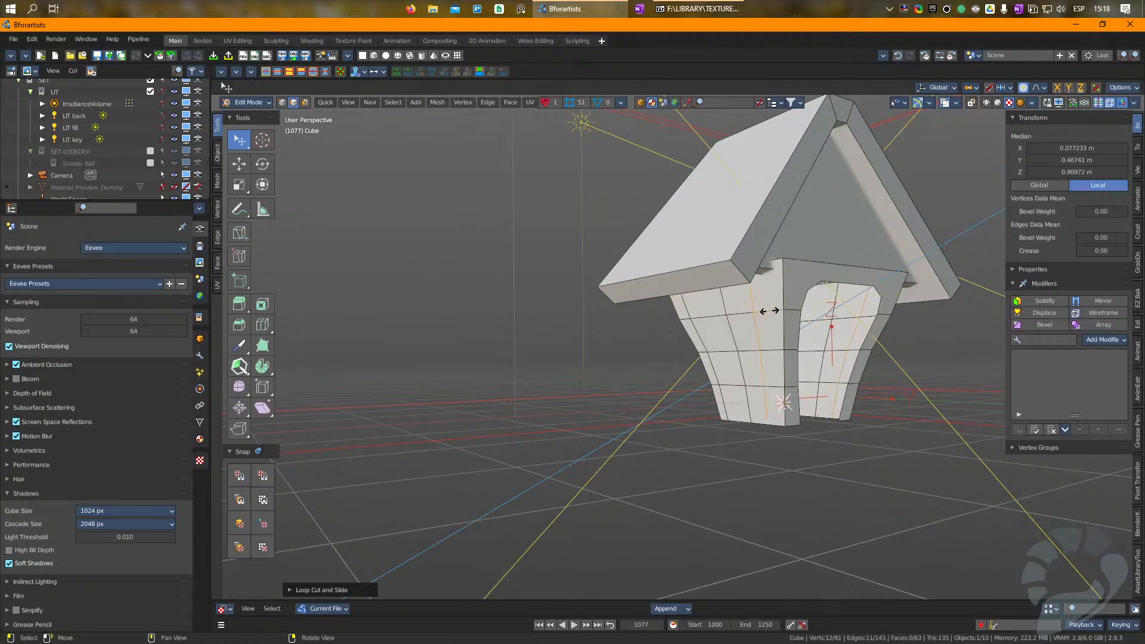
pyautogui.click(784, 316)
# Step: Add a vertical loop cut down the middle of the front pillar on the doorway's left side, below the highest band line
pyautogui.moveTo(784, 316); pyautogui.dragTo(729, 314, button='right')
pyautogui.scroll(4, 822, 280)
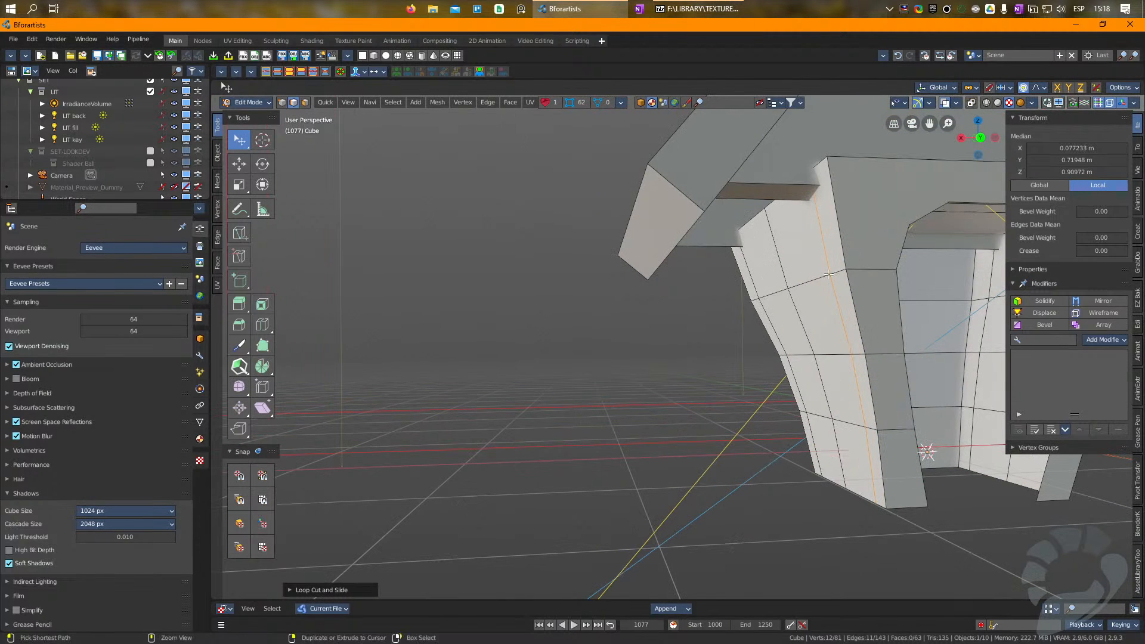
pyautogui.hotkey('ctrl', 'r')
pyautogui.click(875, 255)
pyautogui.click(868, 255)
# Step: Leave mesh editing and scale the body object to about 0.844 along Y
pyautogui.moveTo(865, 253); pyautogui.dragTo(752, 332, button='right')
pyautogui.scroll(-2, 752, 331)
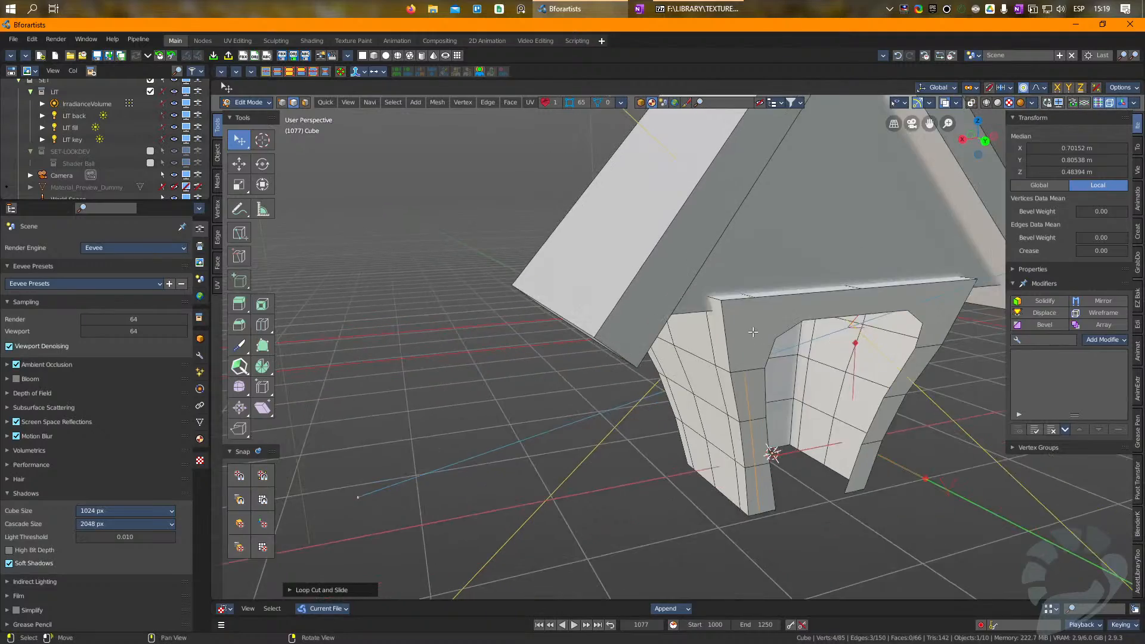
pyautogui.press('Tab')
pyautogui.moveTo(757, 382); pyautogui.dragTo(832, 390, button='right')
pyautogui.press('s')
pyautogui.moveTo(837, 443); pyautogui.dragTo(822, 444)
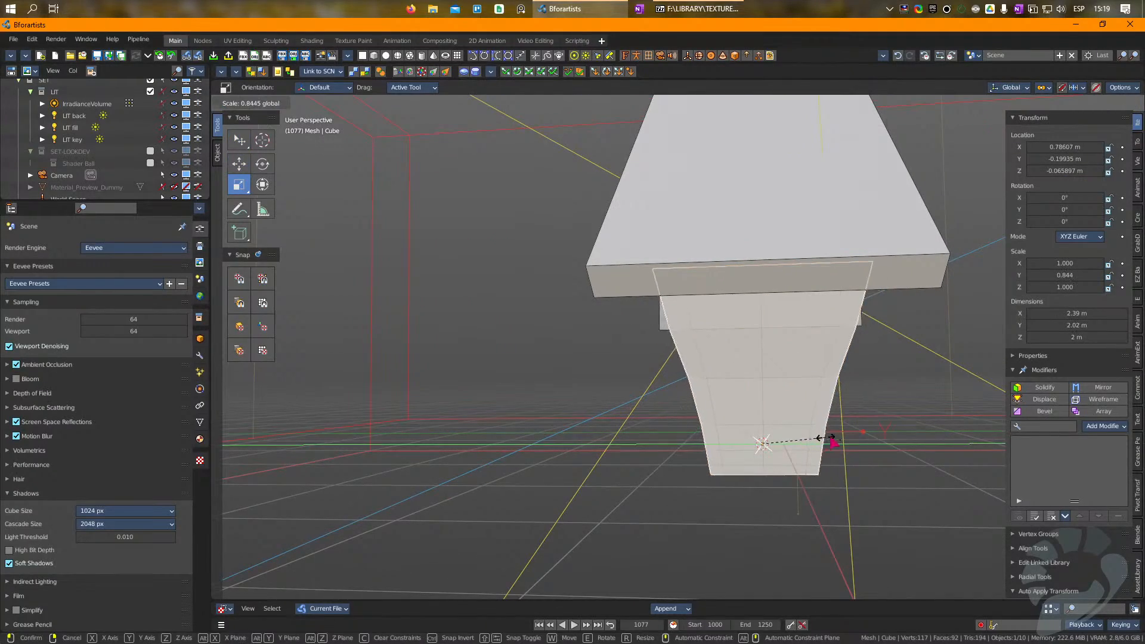
pyautogui.moveTo(822, 444); pyautogui.dragTo(846, 414, button='right')
pyautogui.hotkey('ctrl', 'Tab')
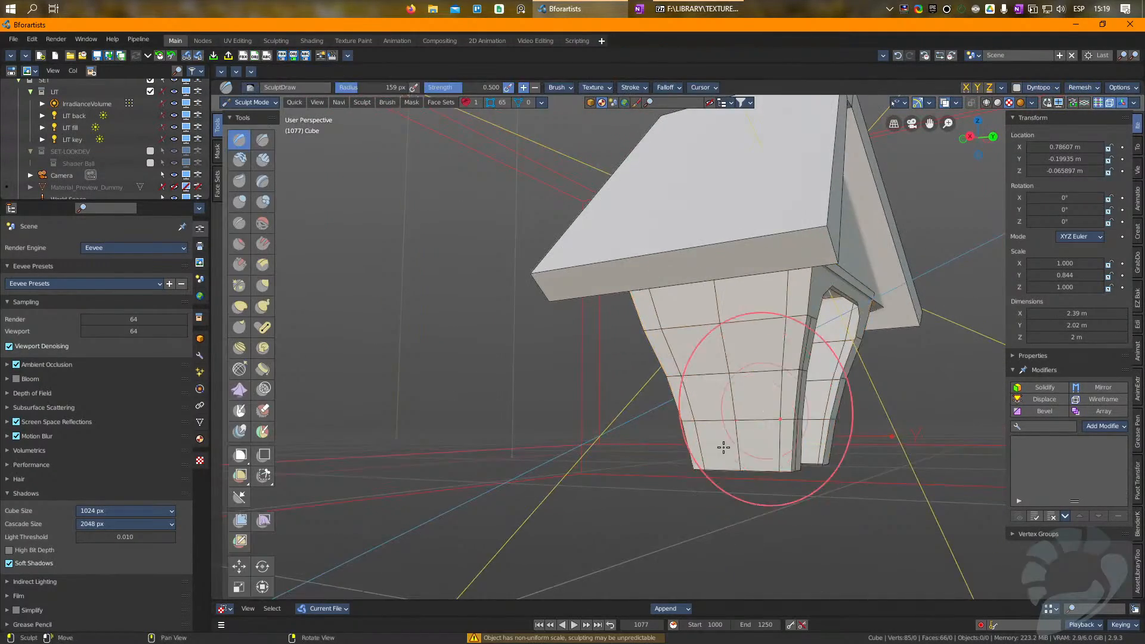
pyautogui.scroll(-2, 723, 446)
pyautogui.moveTo(718, 441)
pyautogui.mouseDown(button='right')
pyautogui.moveTo(644, 435)
pyautogui.moveTo(576, 399)
pyautogui.mouseUp(button='right')
pyautogui.hotkey('ctrl', 'Tab')
# Step: Extend the left pillar's vertical cut from the highest band line to the front's top edge with the line tool
pyautogui.scroll(3, 606, 401)
pyautogui.moveTo(492, 446); pyautogui.dragTo(560, 388, button='middle')
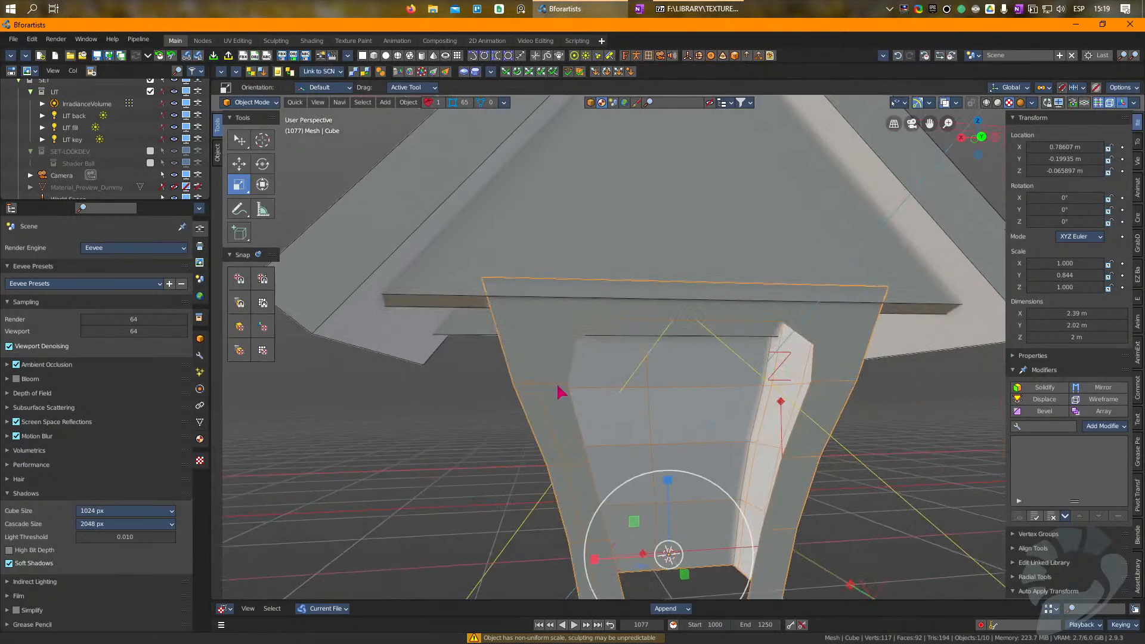
pyautogui.press('Tab')
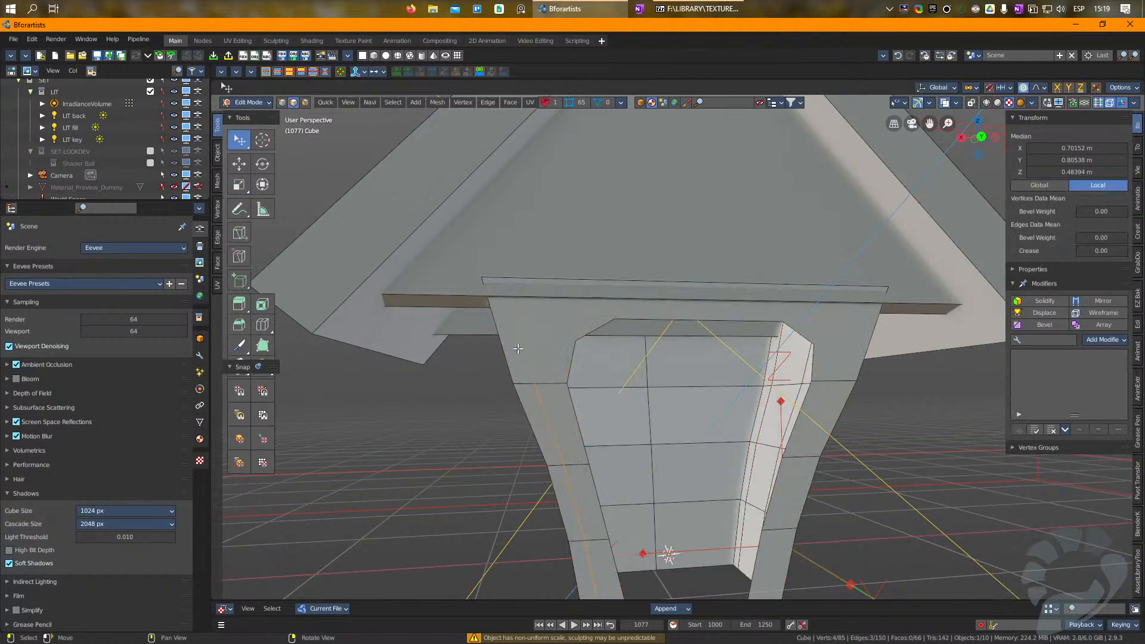
pyautogui.click(238, 256)
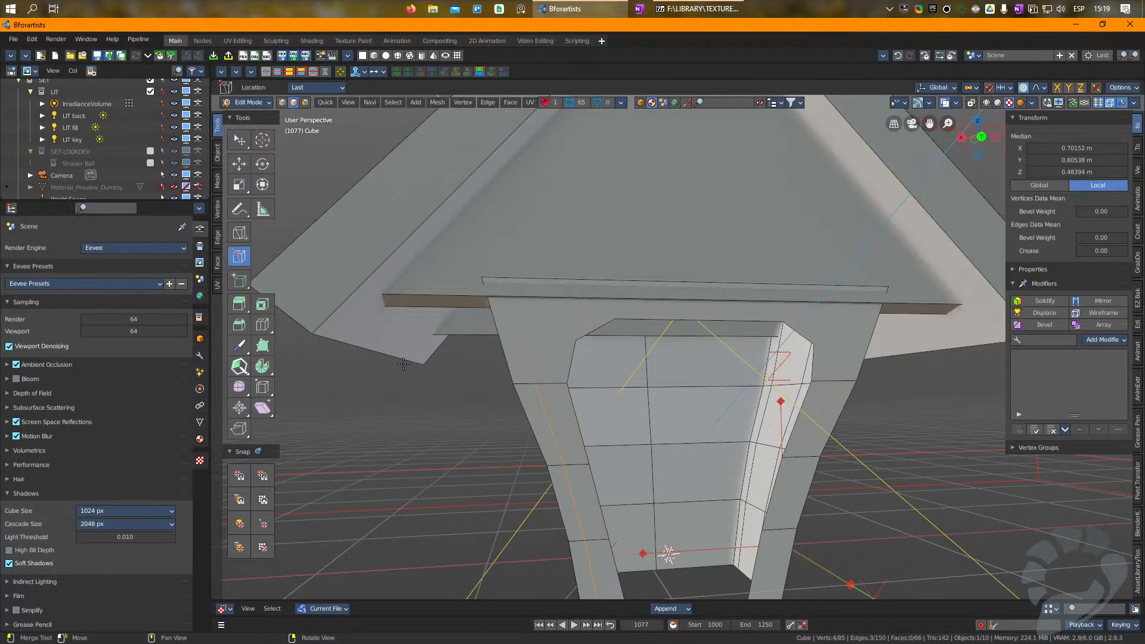
pyautogui.click(239, 233)
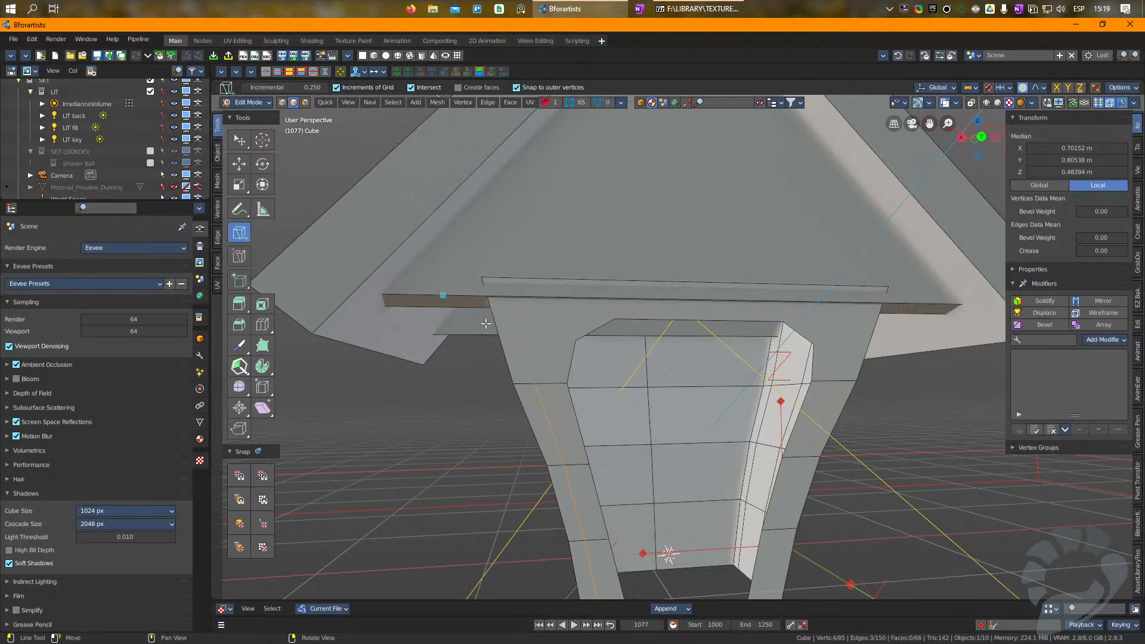
pyautogui.click(537, 384)
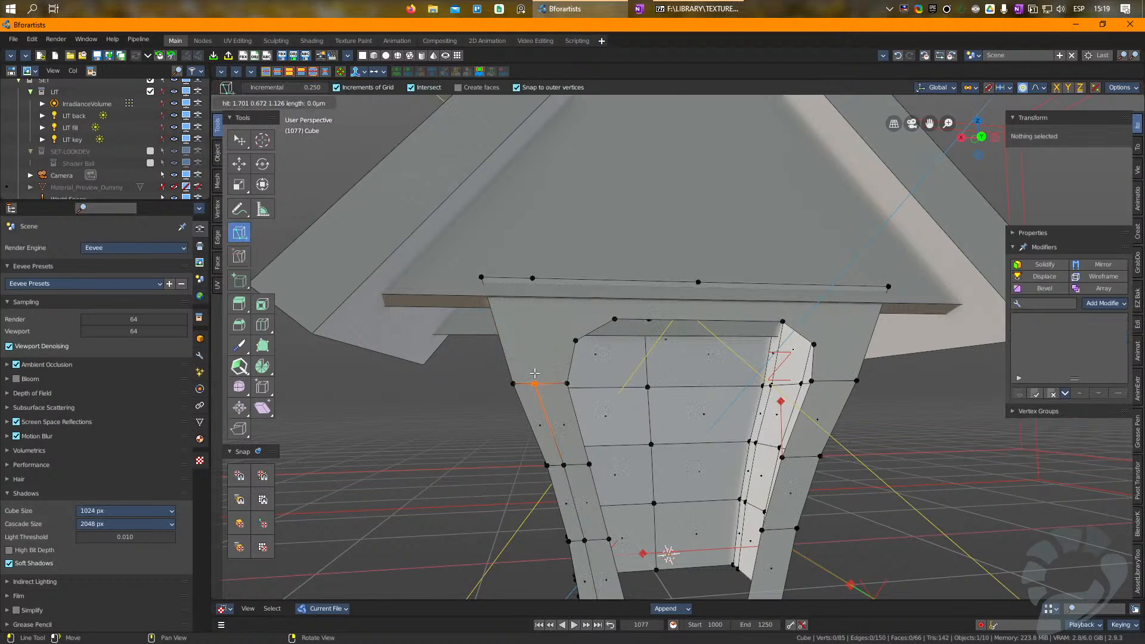
pyautogui.click(533, 279)
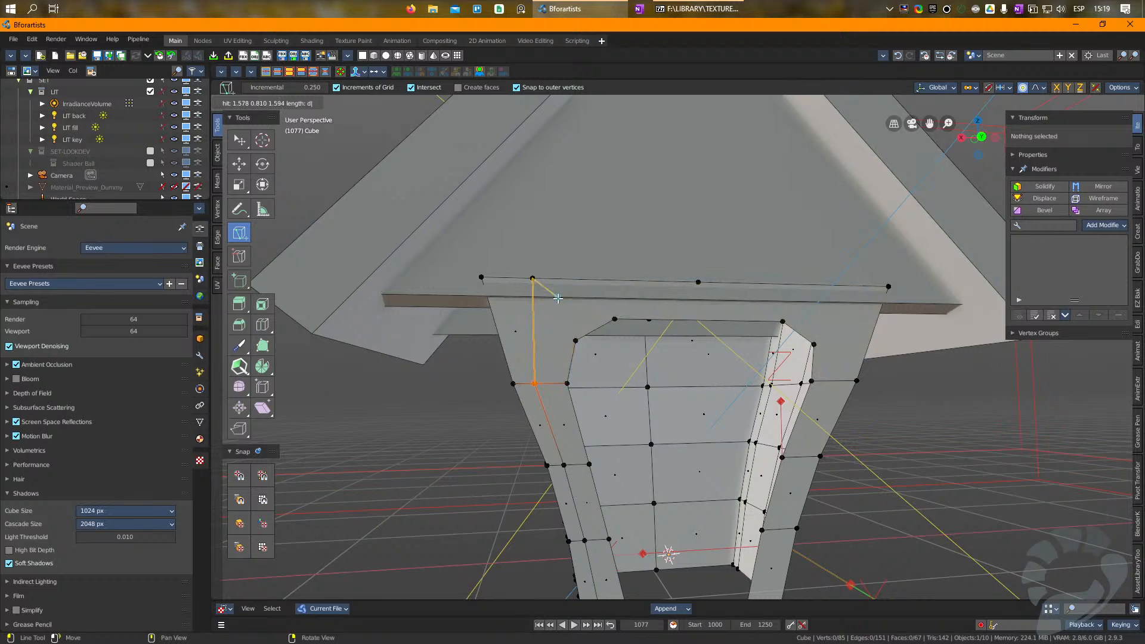
pyautogui.press('Escape')
pyautogui.press('w')
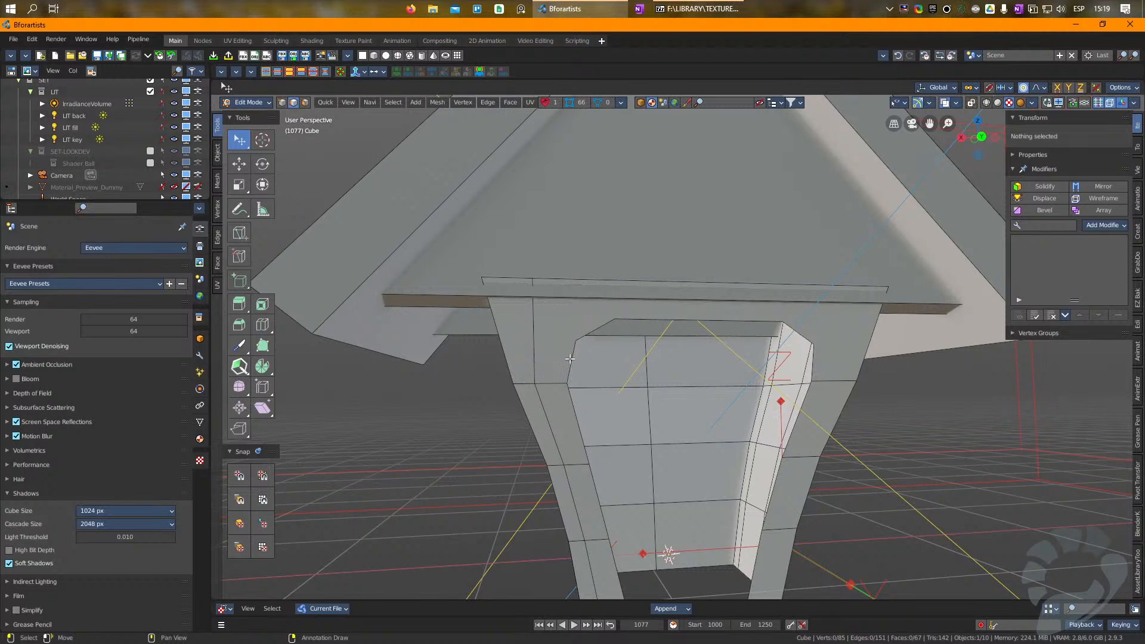
# Step: Select the edges around the rim of the front doorway opening
pyautogui.click(569, 359)
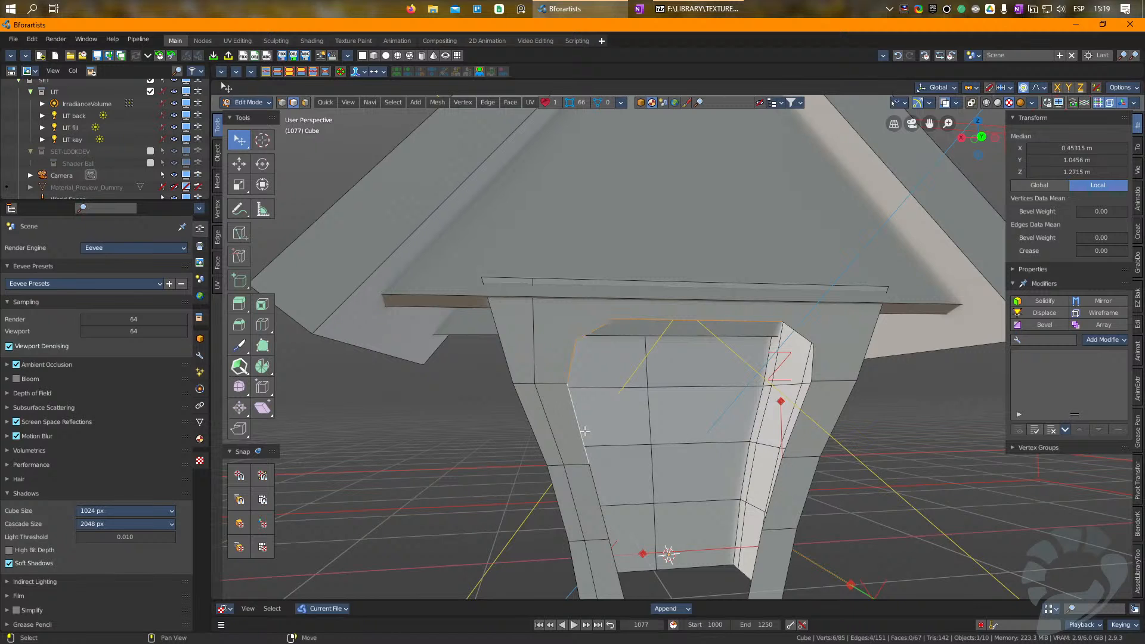
pyautogui.moveTo(592, 488); pyautogui.dragTo(594, 477, button='middle')
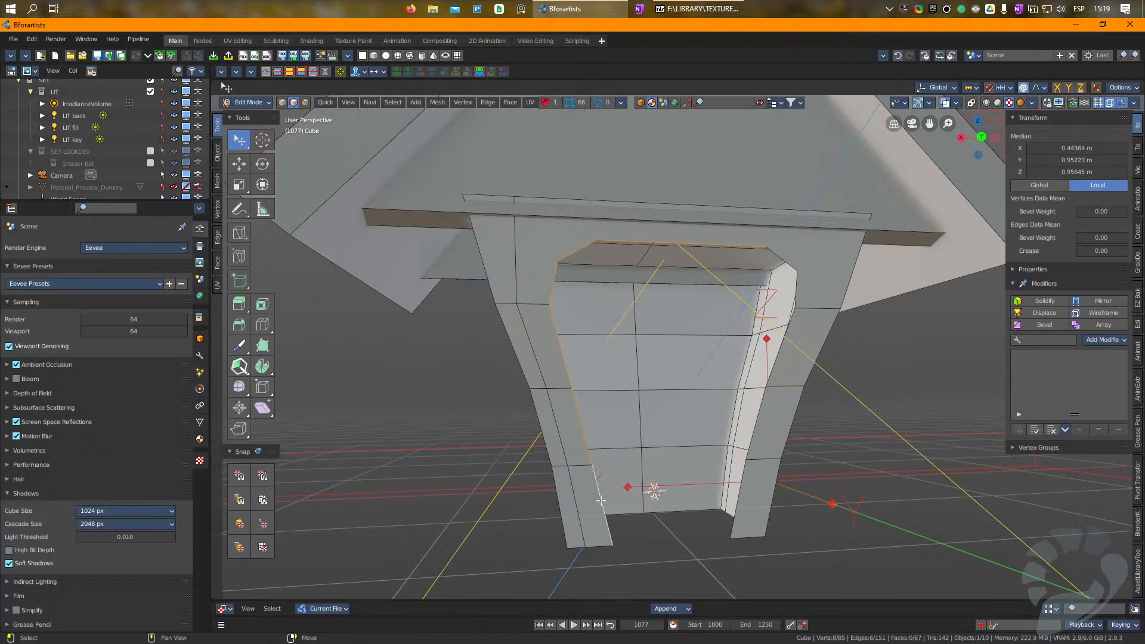
pyautogui.moveTo(607, 344); pyautogui.dragTo(577, 364, button='right')
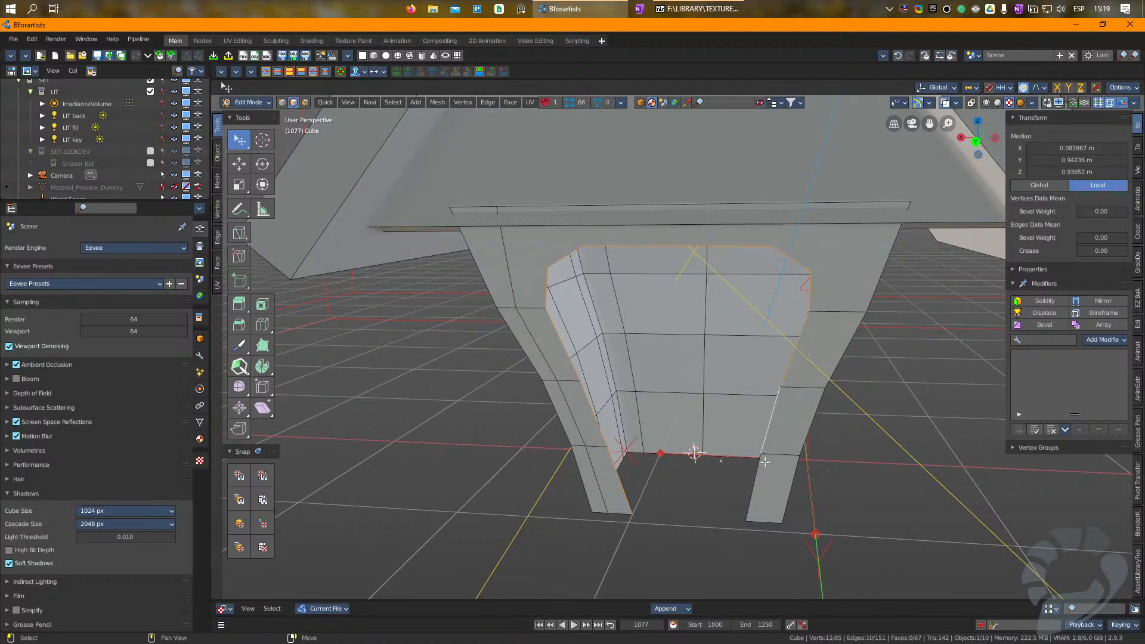
pyautogui.moveTo(758, 469)
pyautogui.mouseDown(button='middle')
pyautogui.moveTo(745, 459)
pyautogui.moveTo(793, 453)
pyautogui.moveTo(771, 463)
pyautogui.mouseUp(button='middle')
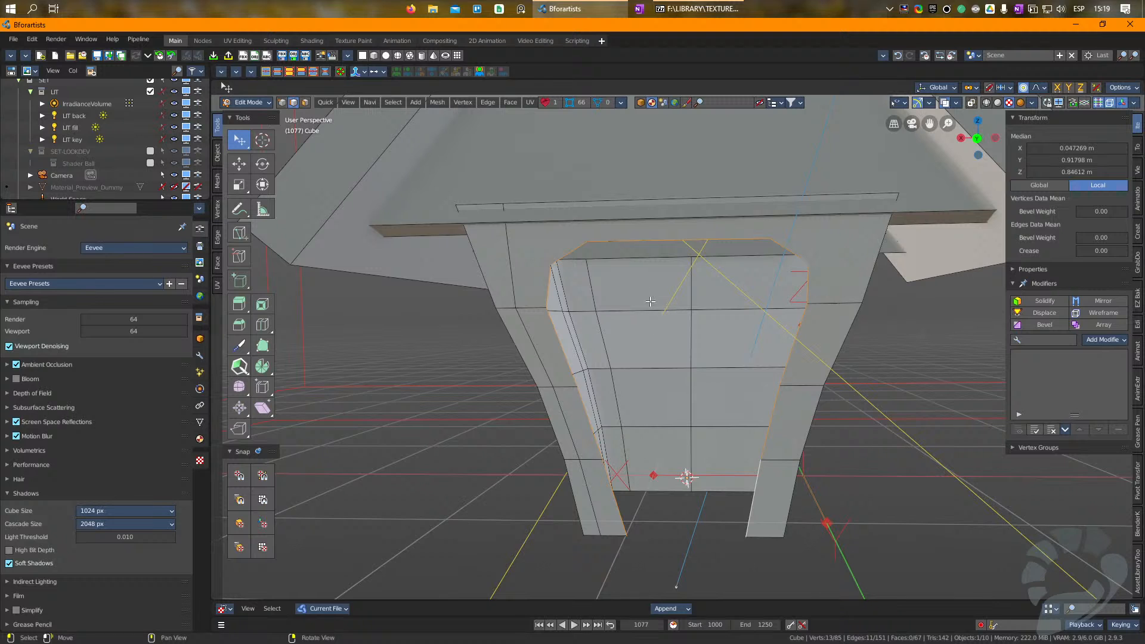
pyautogui.moveTo(650, 301)
pyautogui.mouseDown(button='middle')
pyautogui.moveTo(632, 318)
pyautogui.moveTo(652, 323)
pyautogui.mouseUp(button='middle')
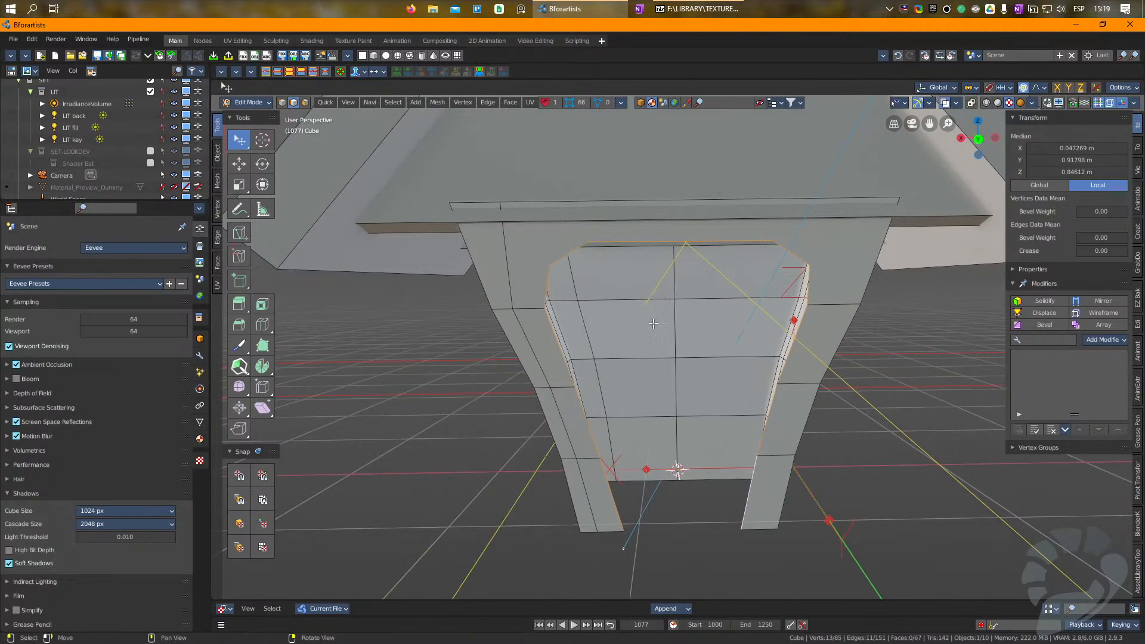
# Step: Cut a line through the doorway's right pillar from the front's top edge down to the pillar's bottom edge
pyautogui.click(787, 489)
pyautogui.moveTo(833, 390); pyautogui.dragTo(781, 474, button='middle')
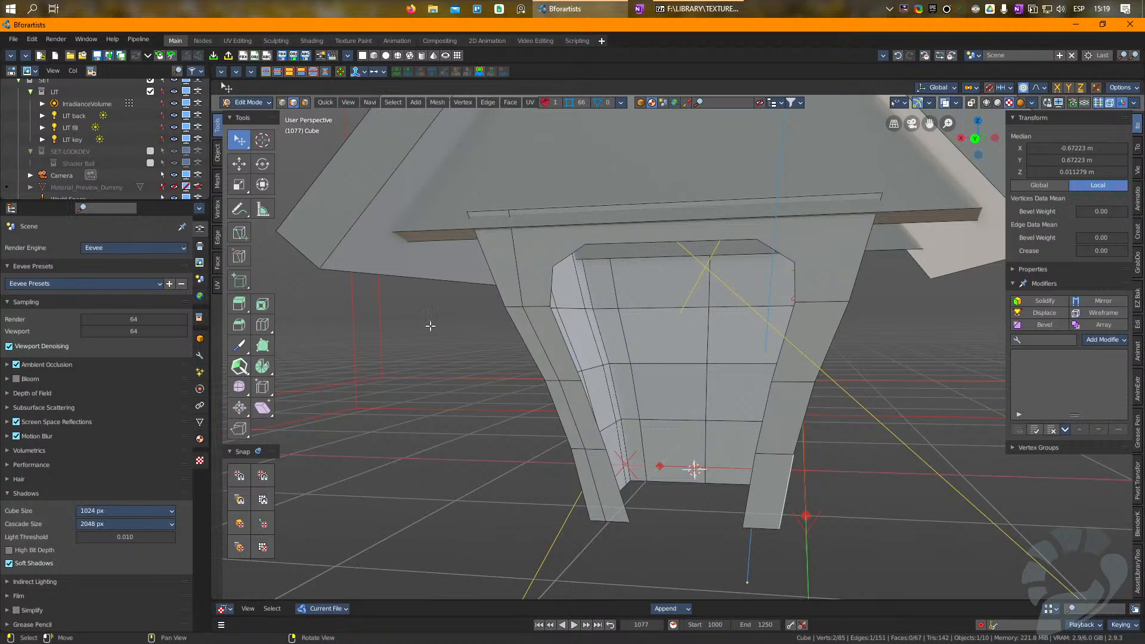
pyautogui.click(852, 194)
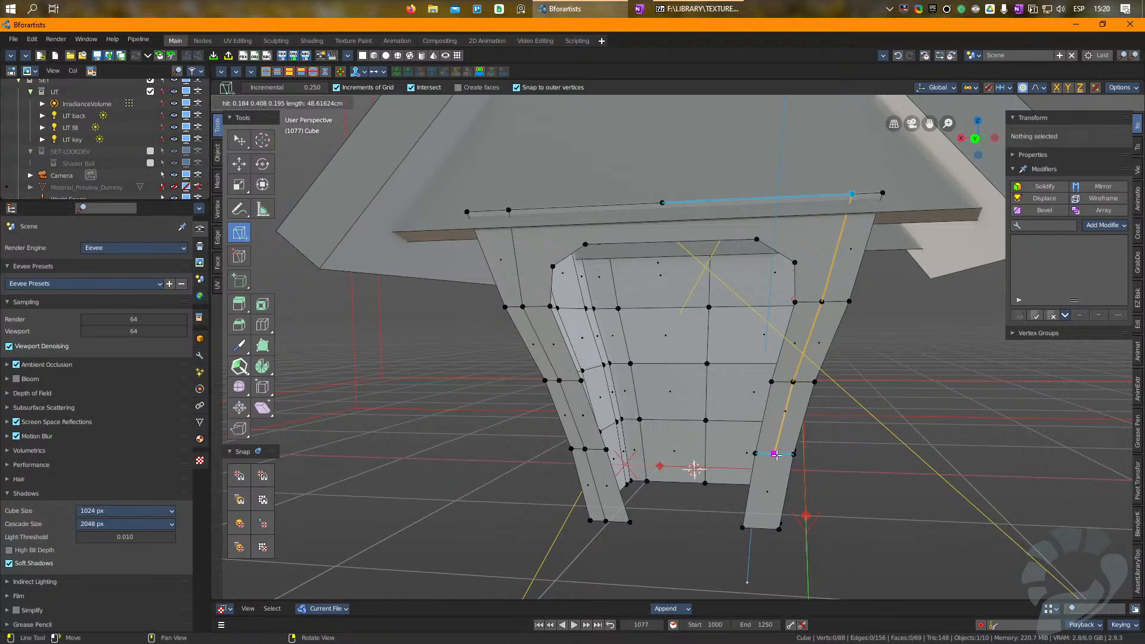
pyautogui.click(764, 522)
pyautogui.write('d')
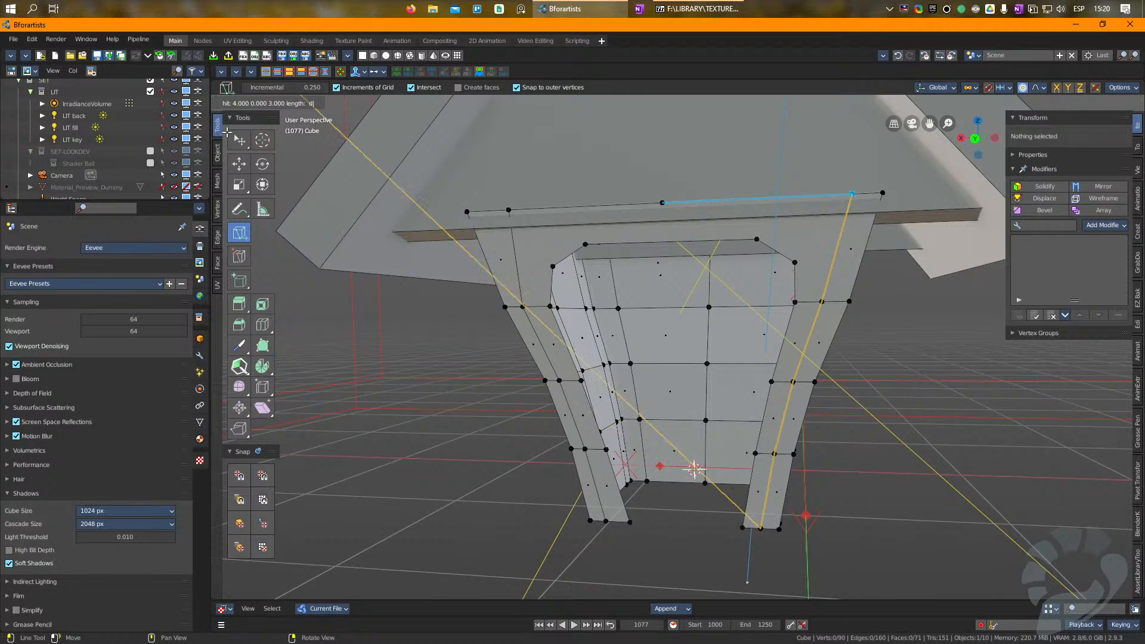
pyautogui.press('Escape')
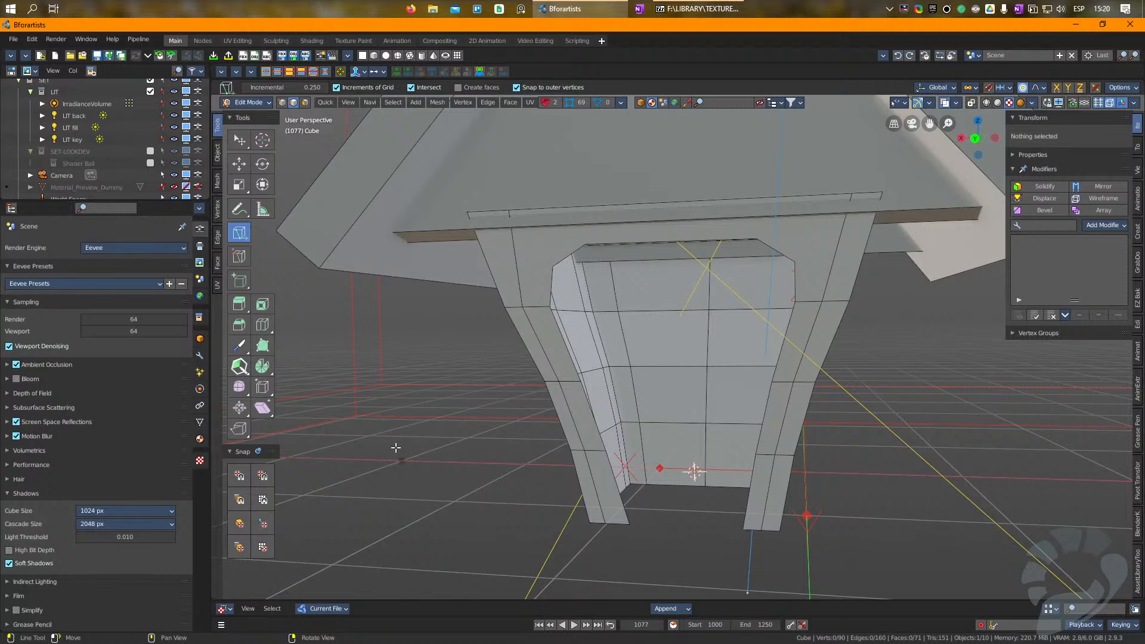
pyautogui.press('w')
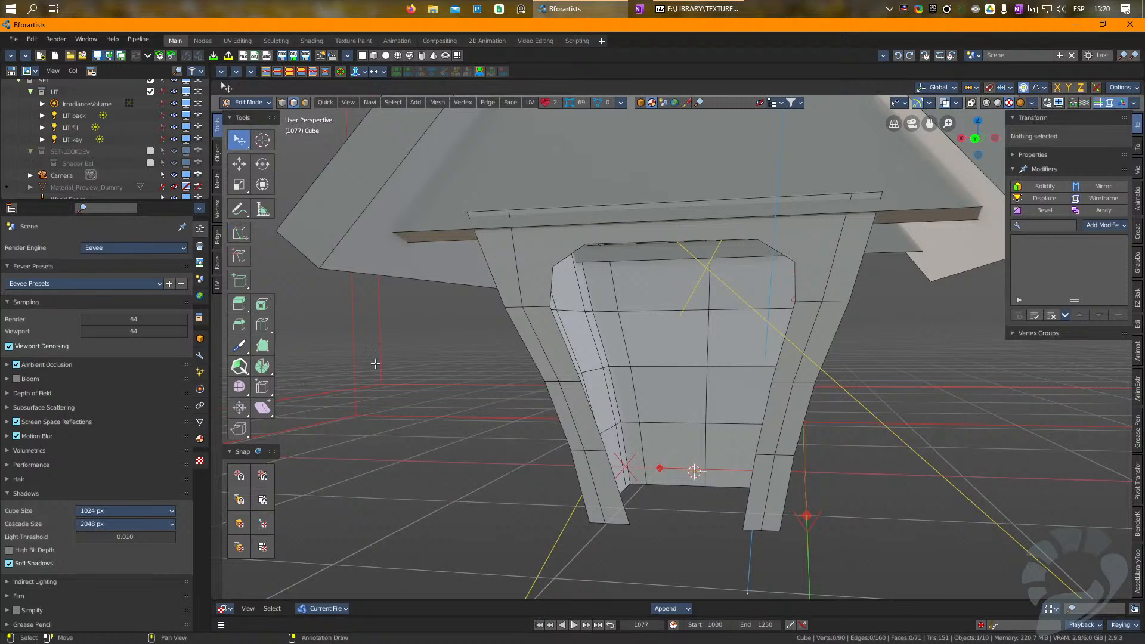
# Step: Switch to face selection and select the narrow face strips on both sides of the body's right front corner, from roof to base
pyautogui.click(756, 484)
pyautogui.moveTo(756, 484); pyautogui.dragTo(749, 436, button='middle')
pyautogui.press('3')
pyautogui.click(796, 251)
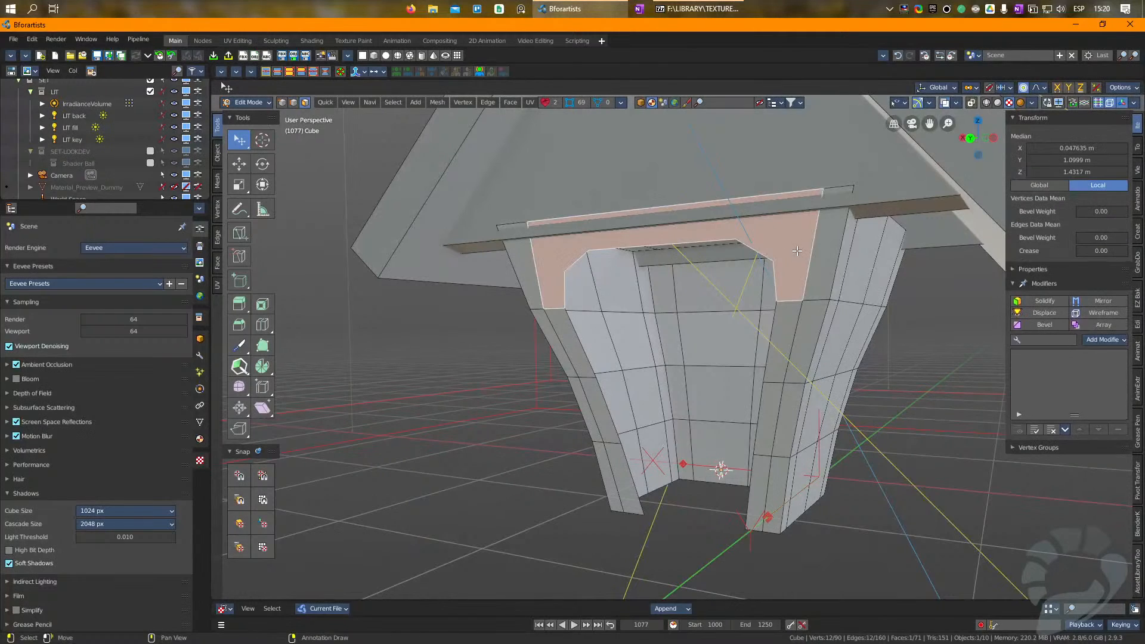
pyautogui.click(824, 271)
pyautogui.moveTo(888, 329); pyautogui.dragTo(858, 328, button='middle')
pyautogui.keyDown('shift'); pyautogui.click(851, 268); pyautogui.keyUp('shift')
pyautogui.keyDown('shift'); pyautogui.click(839, 334); pyautogui.keyUp('shift')
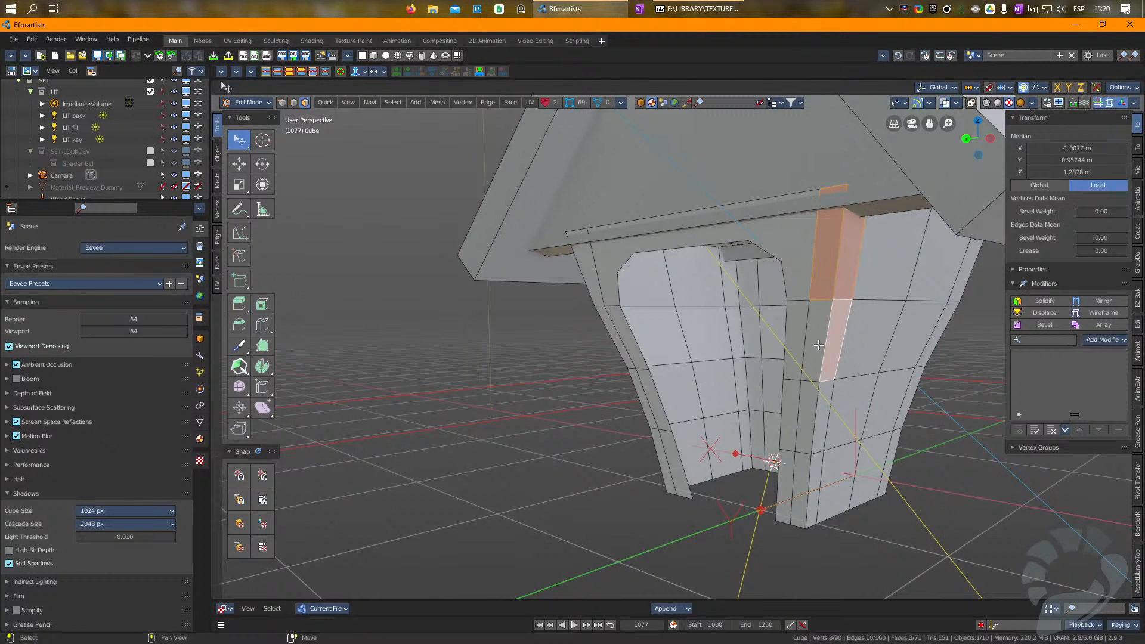
pyautogui.keyDown('shift'); pyautogui.click(819, 345); pyautogui.keyUp('shift')
pyautogui.keyDown('shift'); pyautogui.click(811, 417); pyautogui.keyUp('shift')
pyautogui.keyDown('shift'); pyautogui.click(811, 418); pyautogui.keyUp('shift')
pyautogui.keyDown('shift'); pyautogui.click(801, 492); pyautogui.keyUp('shift')
pyautogui.keyDown('shift'); pyautogui.click(807, 495); pyautogui.keyUp('shift')
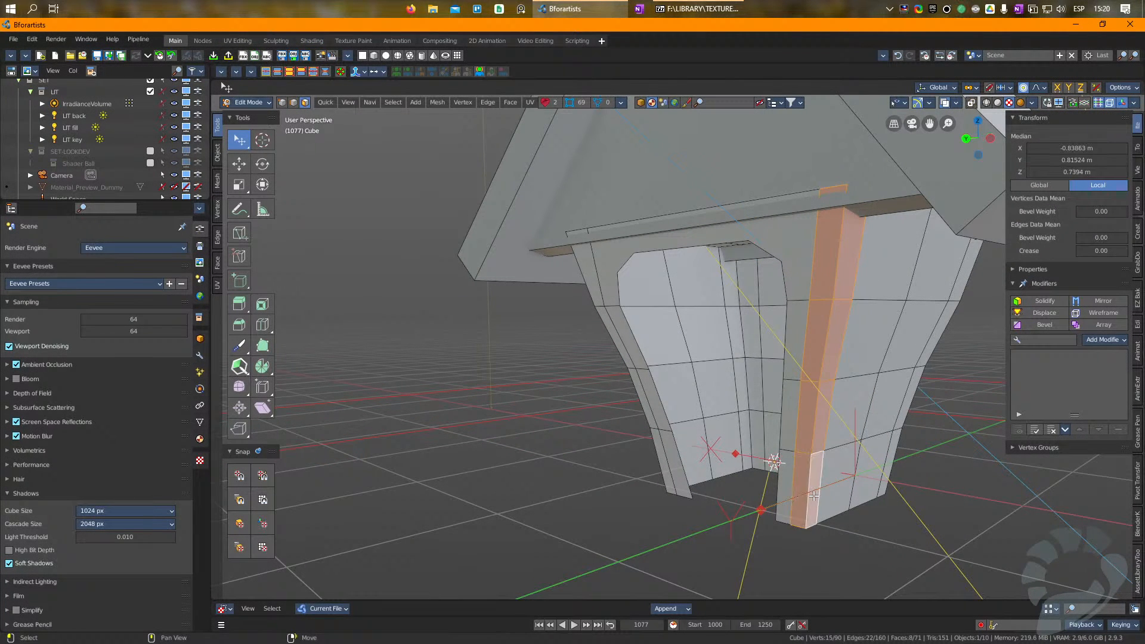
# Step: Add the narrow front and side face strips along the body's left front corner to the selection, from roof to base
pyautogui.moveTo(808, 495); pyautogui.dragTo(745, 459, button='middle')
pyautogui.keyDown('shift'); pyautogui.click(580, 501); pyautogui.keyUp('shift')
pyautogui.keyDown('shift'); pyautogui.click(553, 423); pyautogui.keyUp('shift')
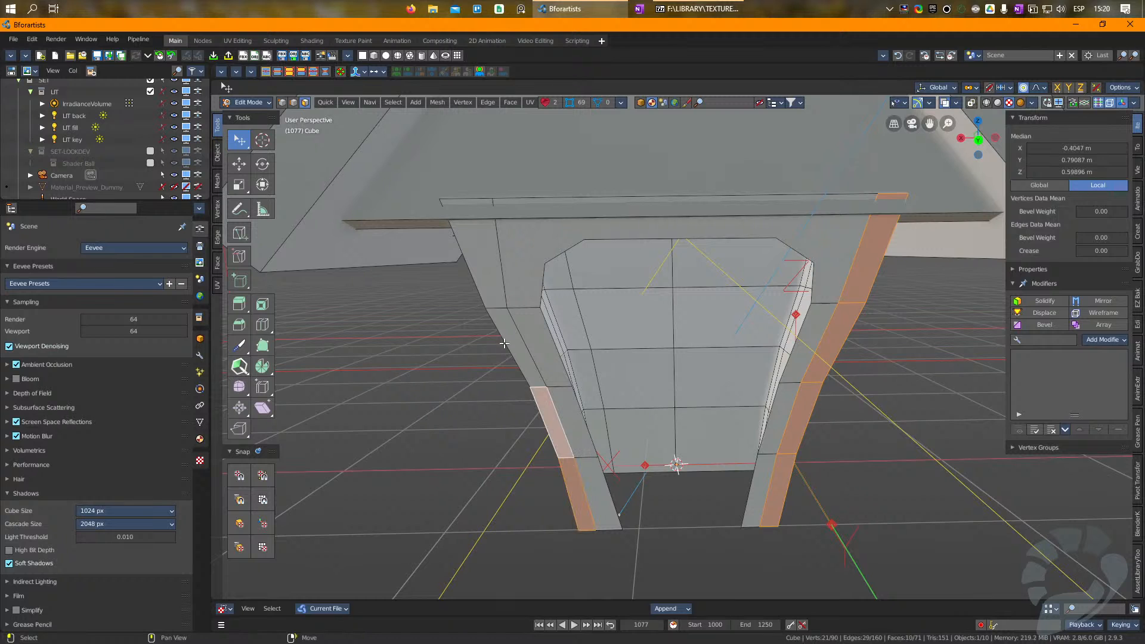
pyautogui.keyDown('shift'); pyautogui.click(515, 329); pyautogui.keyUp('shift')
pyautogui.keyDown('shift'); pyautogui.click(478, 242); pyautogui.keyUp('shift')
pyautogui.moveTo(479, 277); pyautogui.dragTo(527, 284, button='middle')
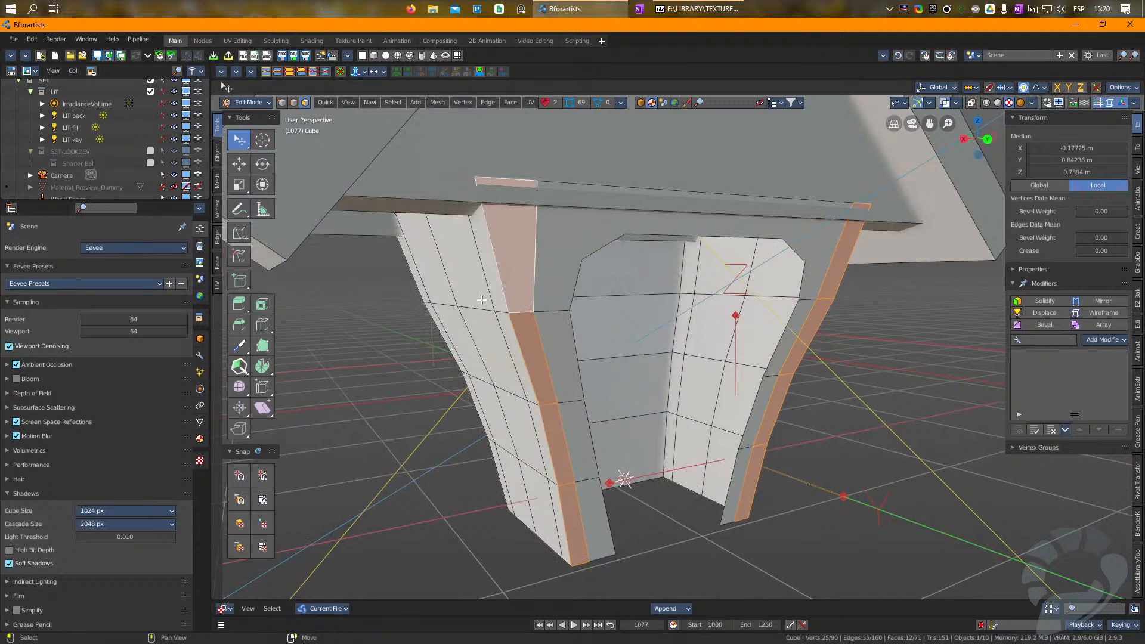
pyautogui.keyDown('shift'); pyautogui.click(495, 286); pyautogui.keyUp('shift')
pyautogui.keyDown('shift'); pyautogui.click(528, 379); pyautogui.keyUp('shift')
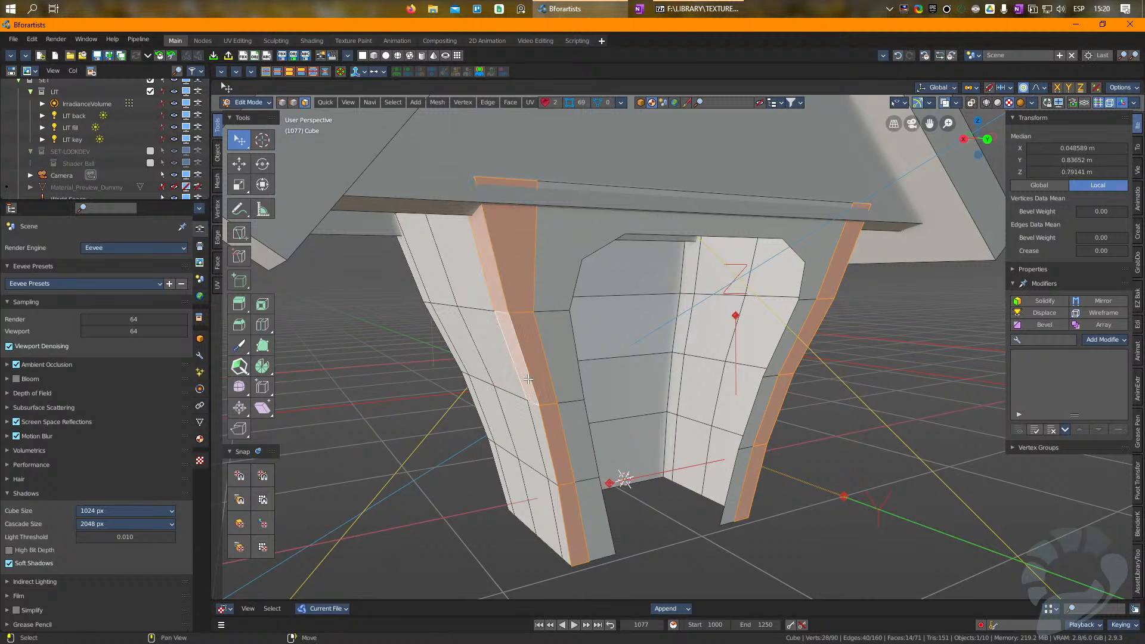
pyautogui.keyDown('shift'); pyautogui.click(540, 429); pyautogui.keyUp('shift')
pyautogui.keyDown('shift'); pyautogui.click(560, 508); pyautogui.keyUp('shift')
pyautogui.moveTo(562, 506); pyautogui.dragTo(685, 489, button='middle')
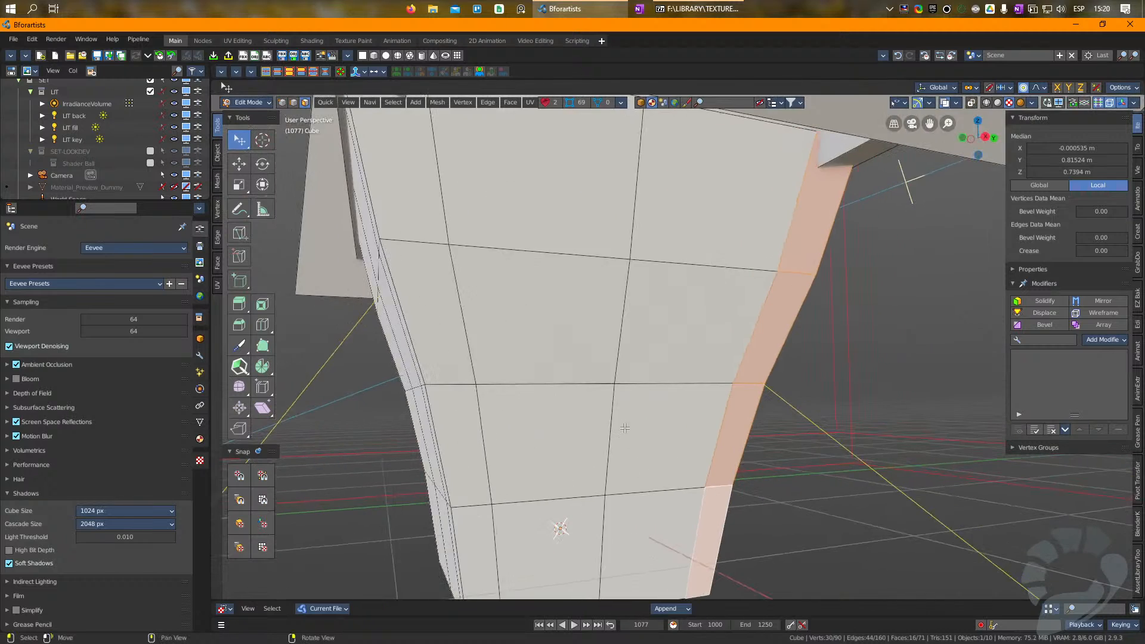
# Step: Add the face strips on both sides of the adjacent rear corner to the selection, from roof to base
pyautogui.scroll(-2, 550, 208)
pyautogui.keyDown('shift'); pyautogui.click(532, 253); pyautogui.keyUp('shift')
pyautogui.keyDown('shift'); pyautogui.click(510, 259); pyautogui.keyUp('shift')
pyautogui.keyDown('shift'); pyautogui.click(526, 331); pyautogui.keyUp('shift')
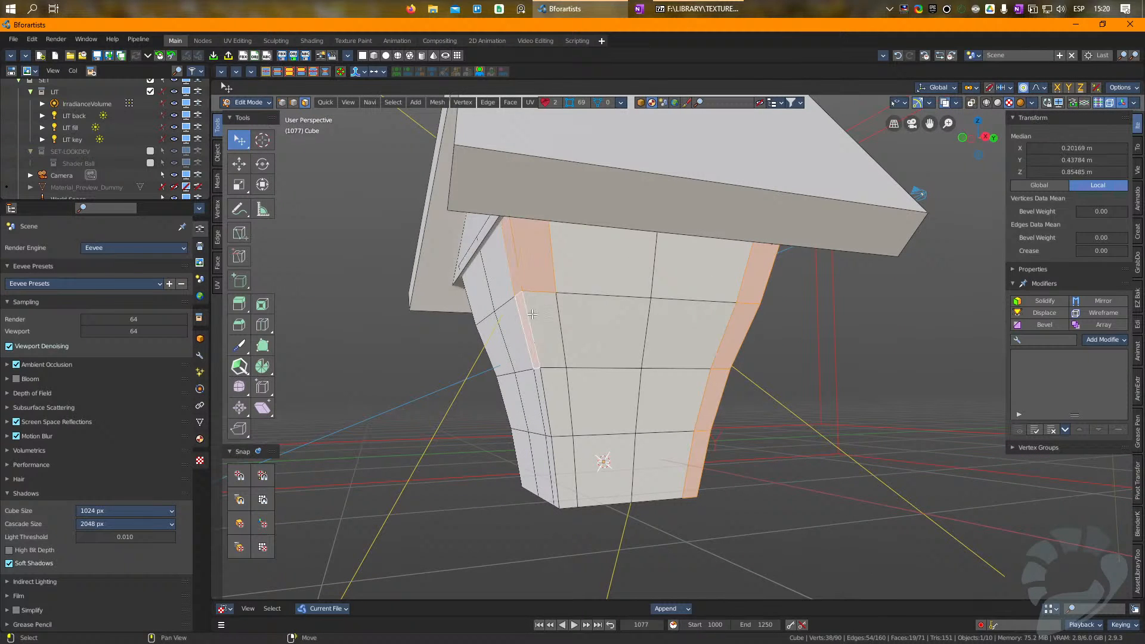
pyautogui.keyDown('shift'); pyautogui.click(545, 345); pyautogui.keyUp('shift')
pyautogui.keyDown('shift'); pyautogui.click(542, 382); pyautogui.keyUp('shift')
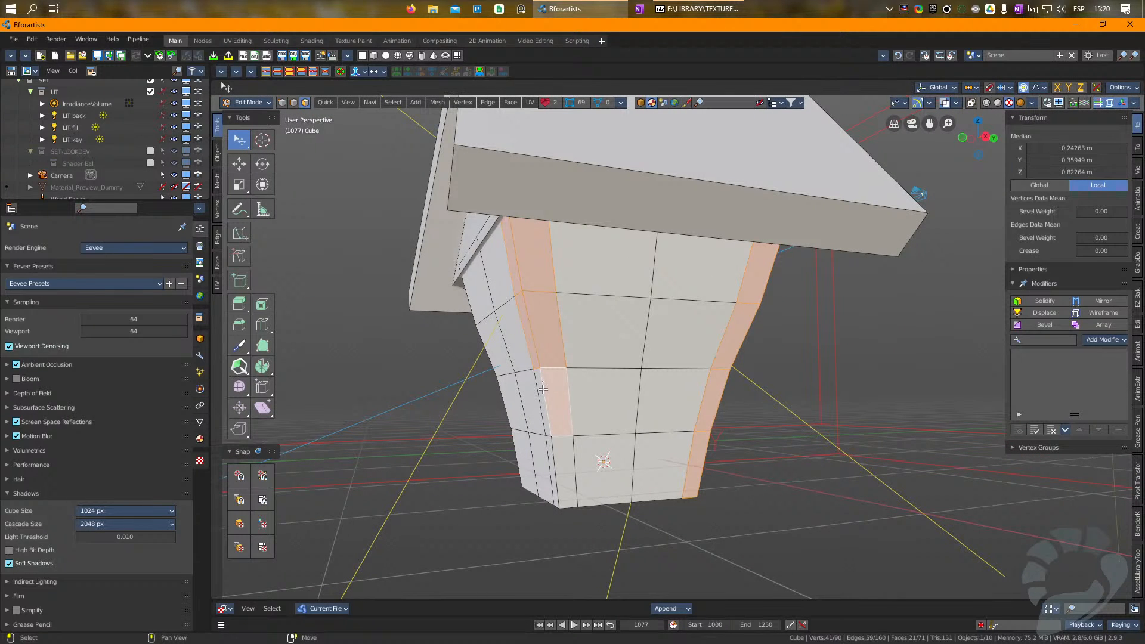
pyautogui.keyDown('shift'); pyautogui.click(542, 398); pyautogui.keyUp('shift')
pyautogui.keyDown('shift'); pyautogui.click(551, 454); pyautogui.keyUp('shift')
pyautogui.keyDown('shift'); pyautogui.click(562, 451); pyautogui.keyUp('shift')
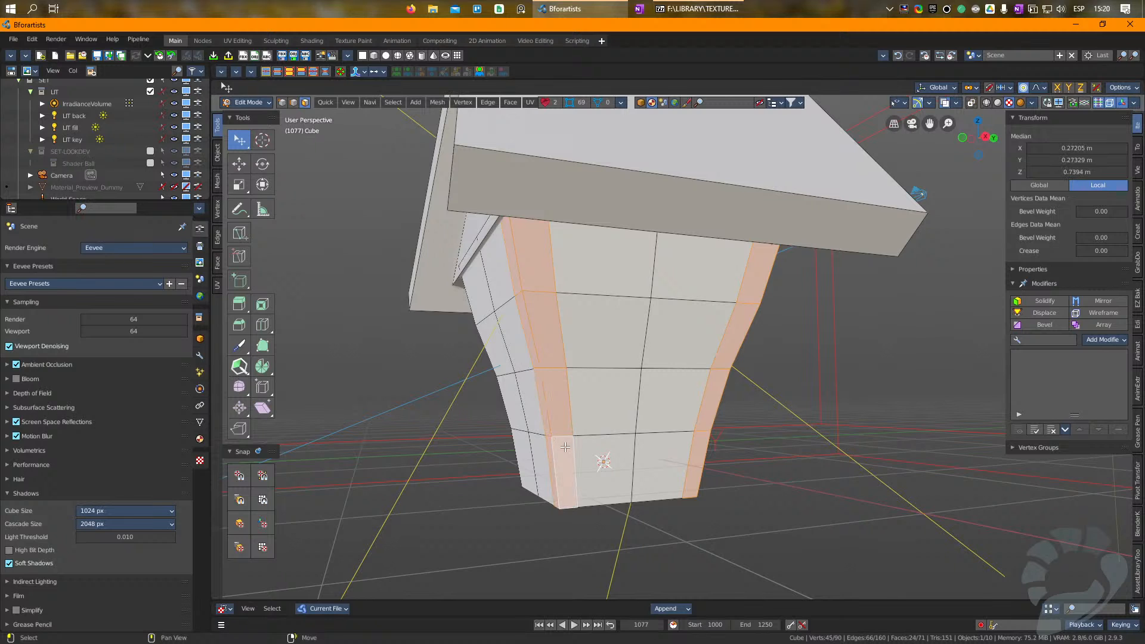
# Step: Cut a vertical line down the back wall beside its uncut corner with the line tool, from the top edge to the bottom edge
pyautogui.moveTo(561, 447); pyautogui.dragTo(641, 339, button='right')
pyautogui.moveTo(677, 186); pyautogui.dragTo(669, 211, button='middle')
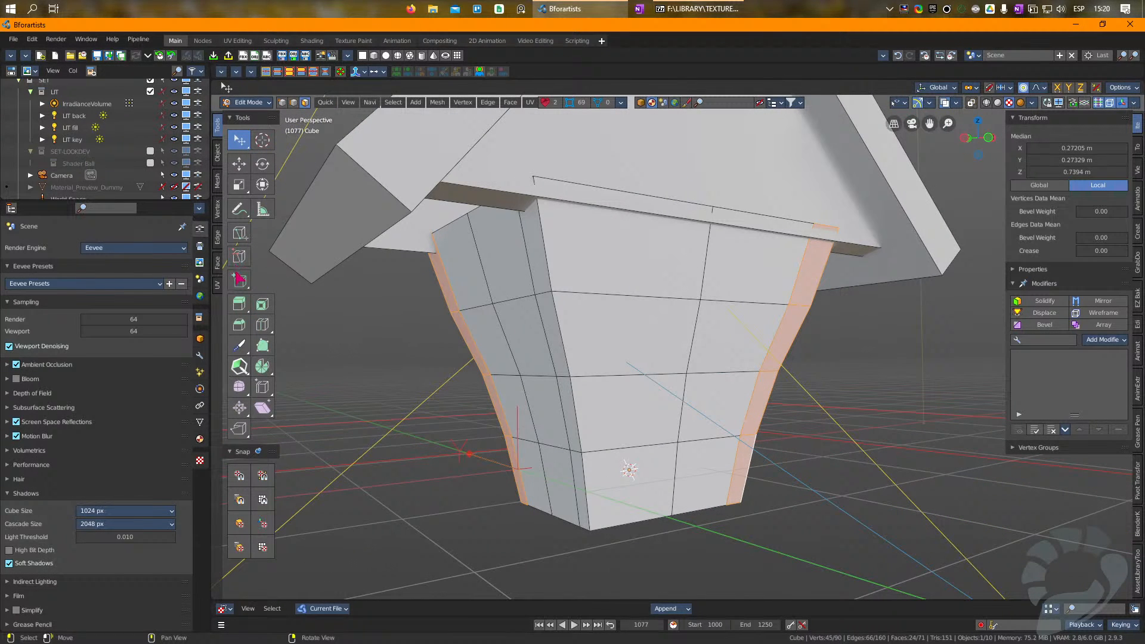
pyautogui.click(241, 233)
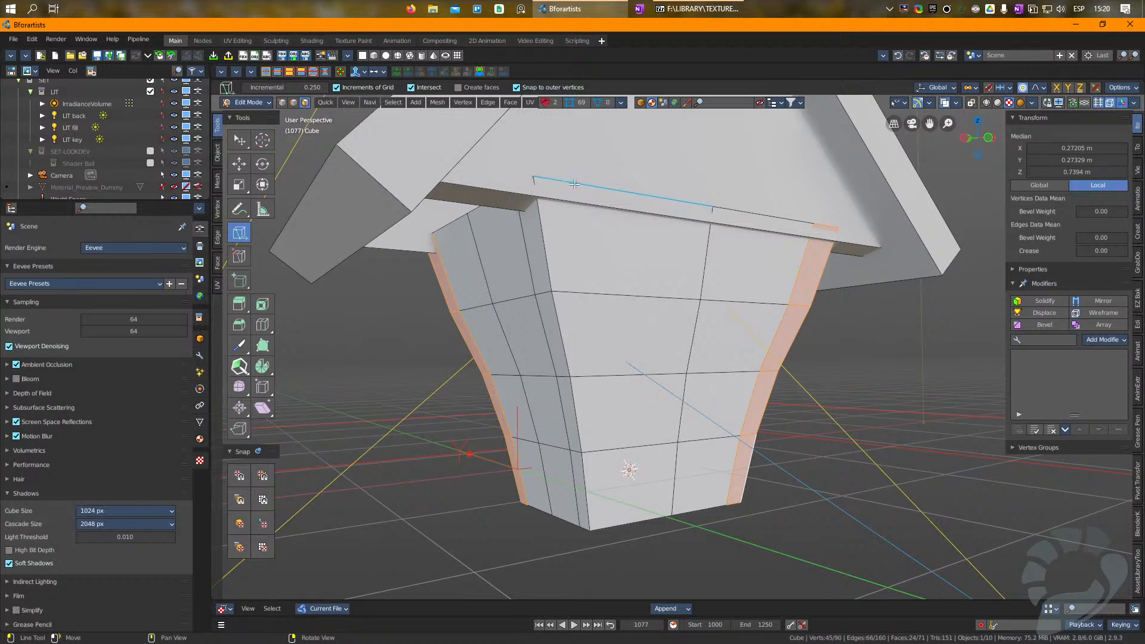
pyautogui.click(575, 183)
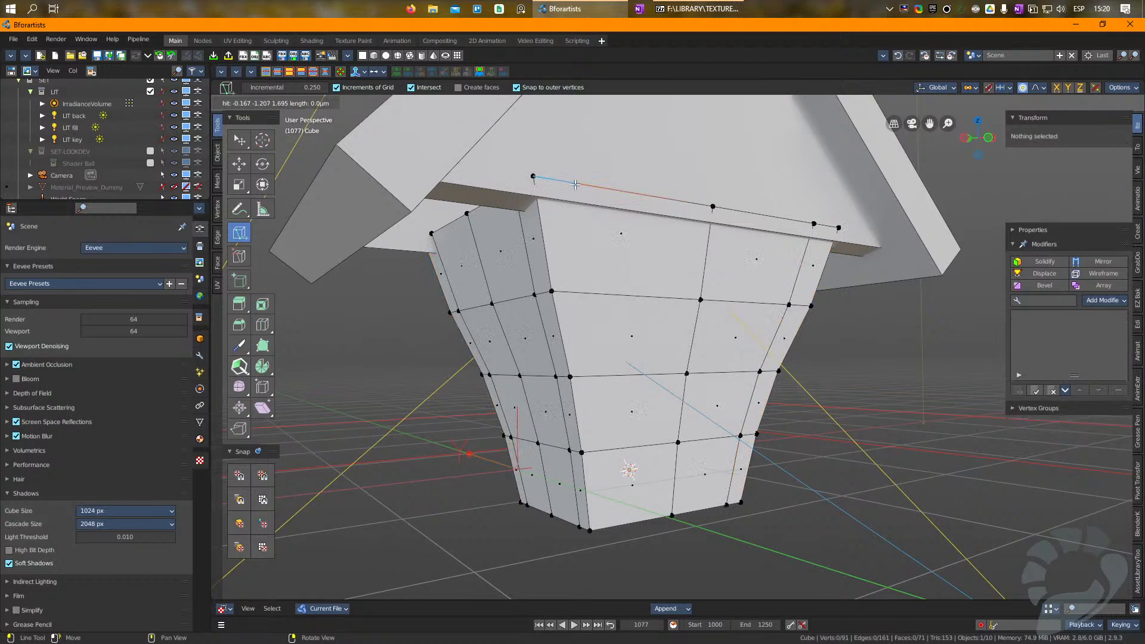
pyautogui.click(597, 376)
pyautogui.click(603, 449)
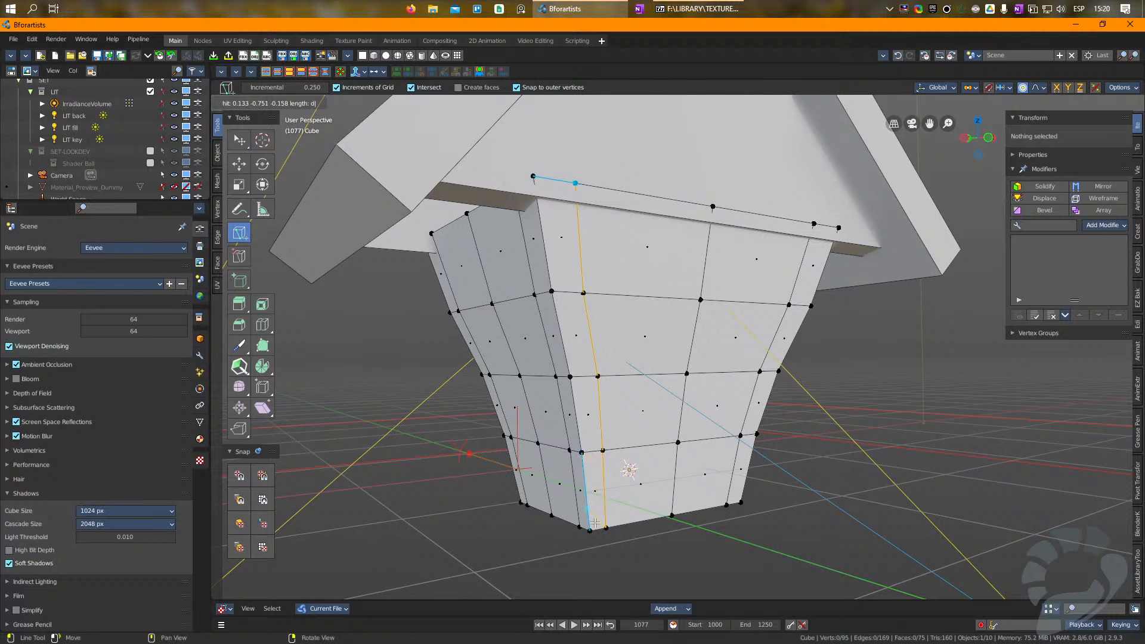
pyautogui.press('Escape')
pyautogui.press('w')
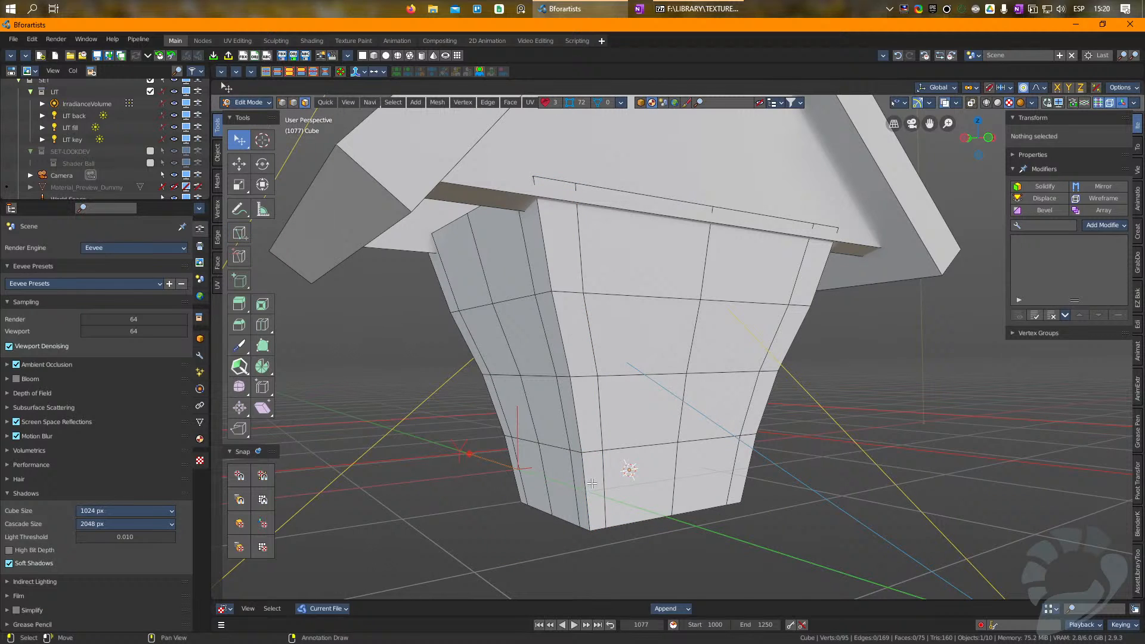
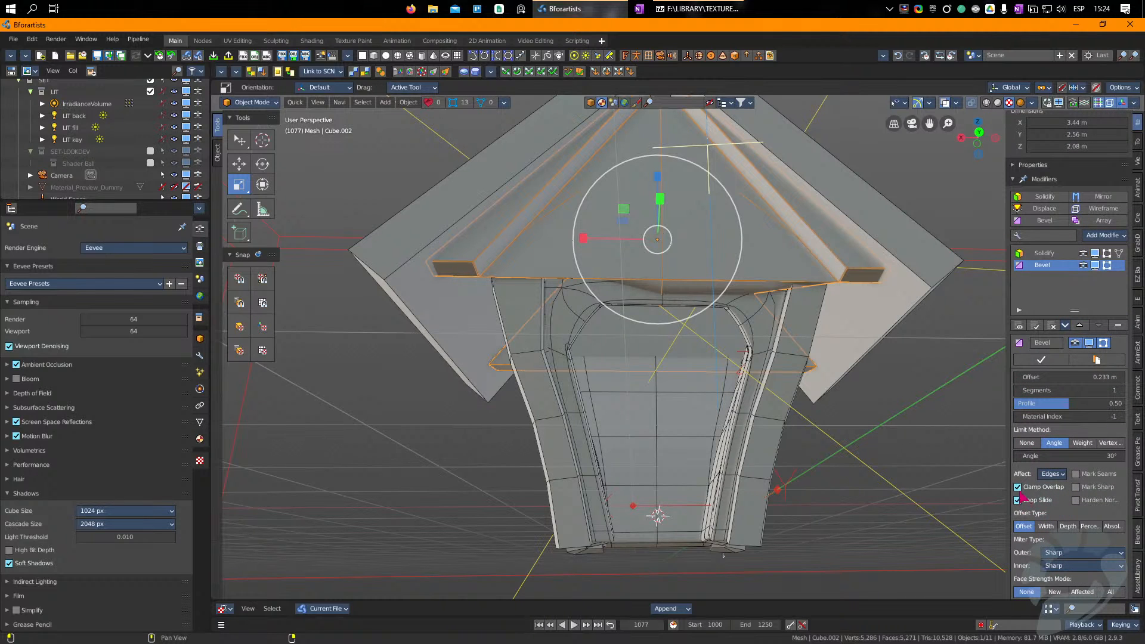
# Step: Turn off Clamp Overlap in the inner roof piece's Bevel modifier and set the bevel offset to 0.06 m
pyautogui.click(1018, 488)
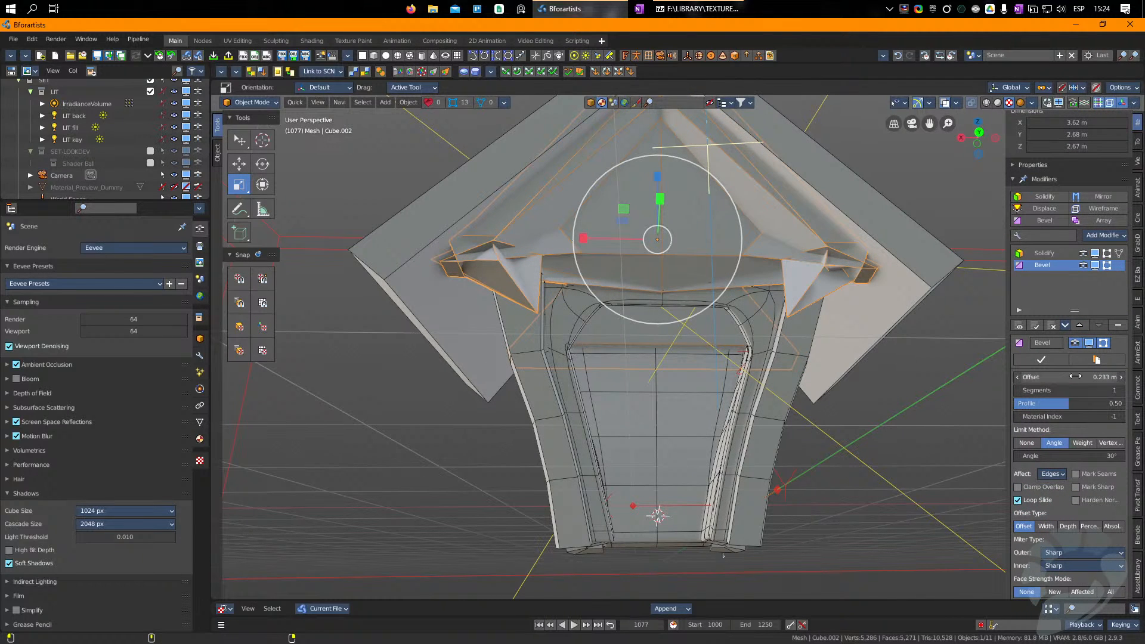
pyautogui.moveTo(1078, 371); pyautogui.dragTo(1020, 371)
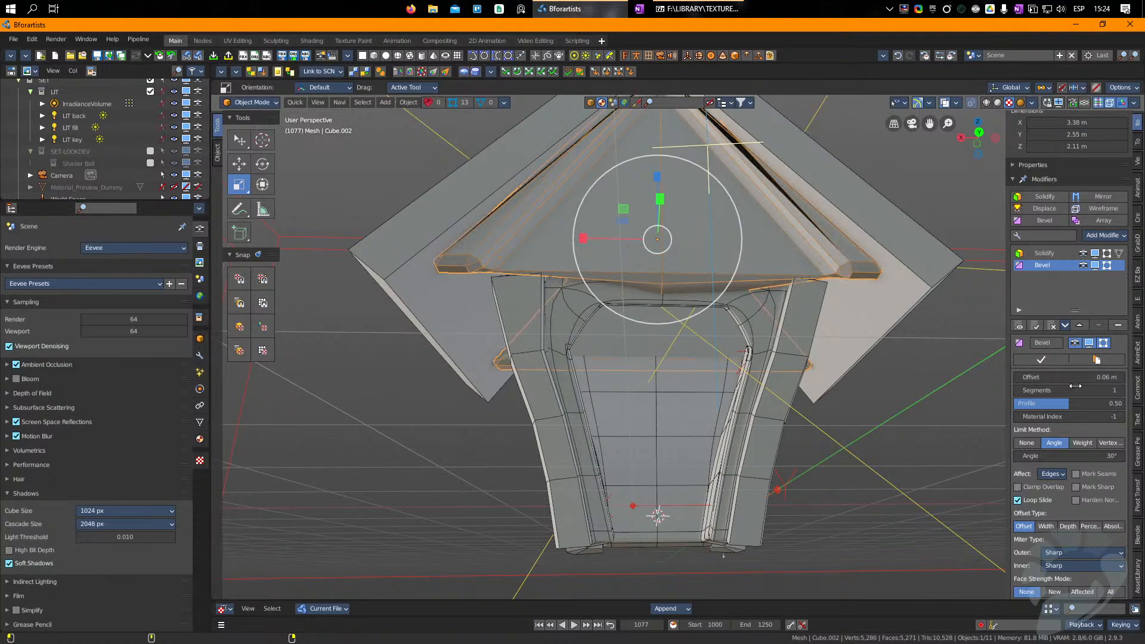
pyautogui.click(409, 11)
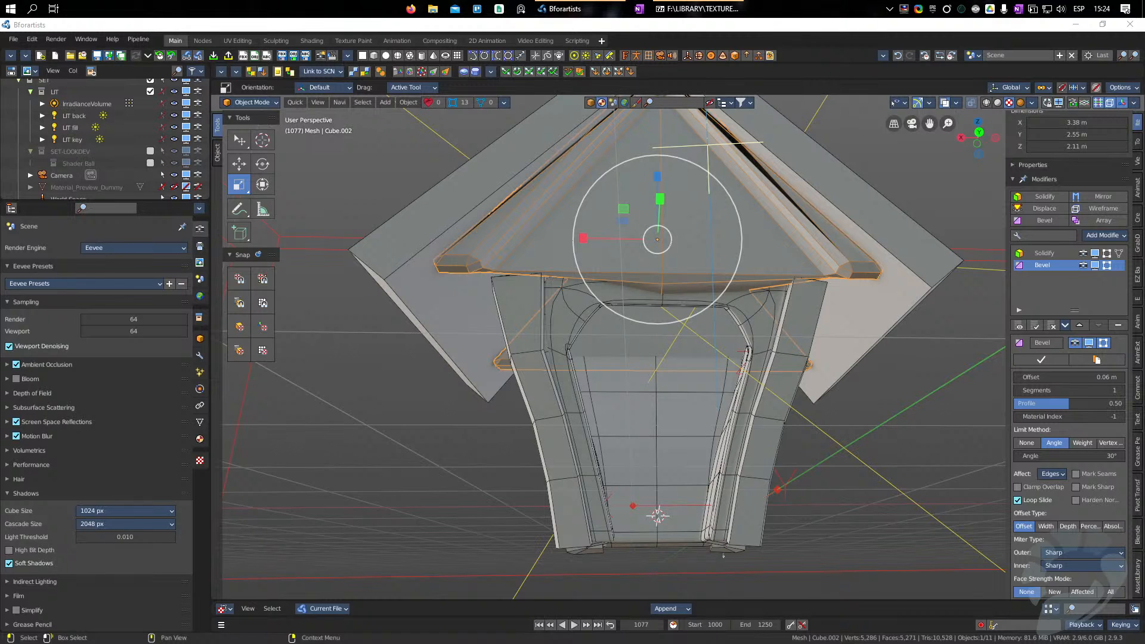
# Step: Select both halves of the front triangular gable face on the inner roof piece and separate the selection into its own object
pyautogui.moveTo(583, 258); pyautogui.dragTo(623, 260, button='middle')
pyautogui.press('Tab')
pyautogui.moveTo(620, 260); pyautogui.dragTo(647, 179, button='right')
pyautogui.click(683, 216)
pyautogui.moveTo(683, 215); pyautogui.dragTo(629, 229, button='middle')
pyautogui.moveTo(760, 221); pyautogui.dragTo(601, 299, button='middle')
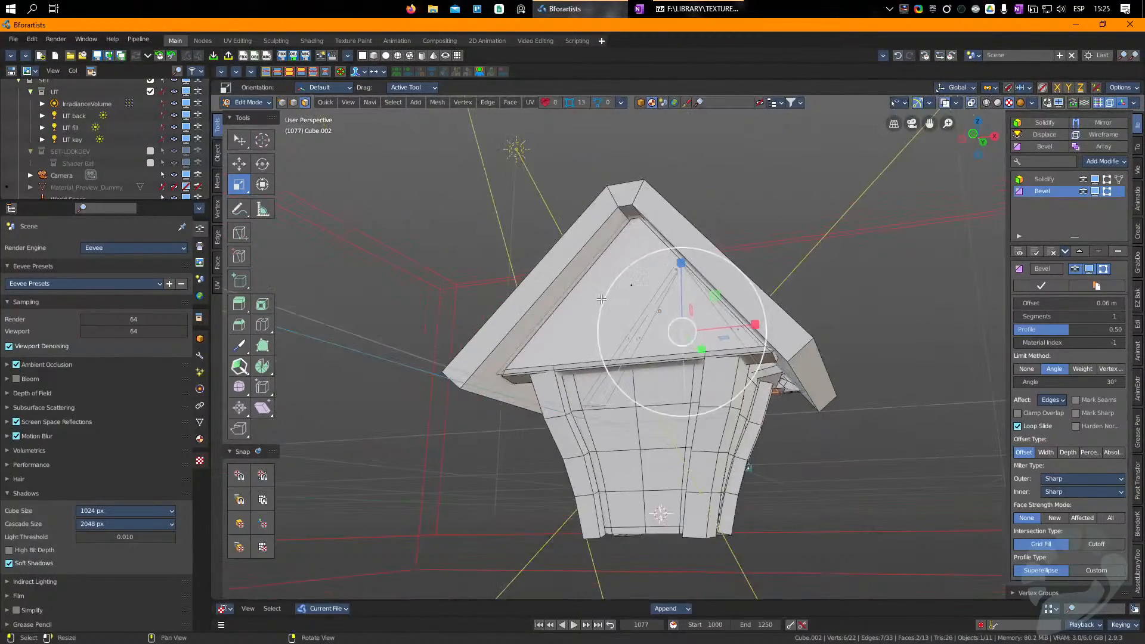
pyautogui.moveTo(720, 320); pyautogui.dragTo(721, 364, button='middle')
pyautogui.scroll(2, 721, 377)
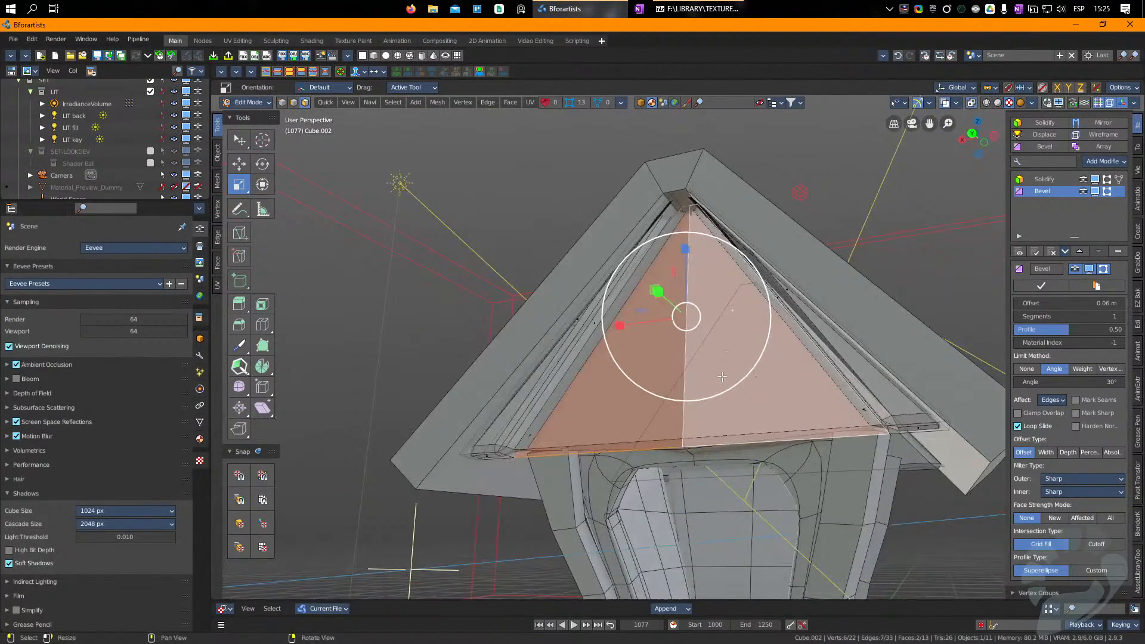
pyautogui.press('p')
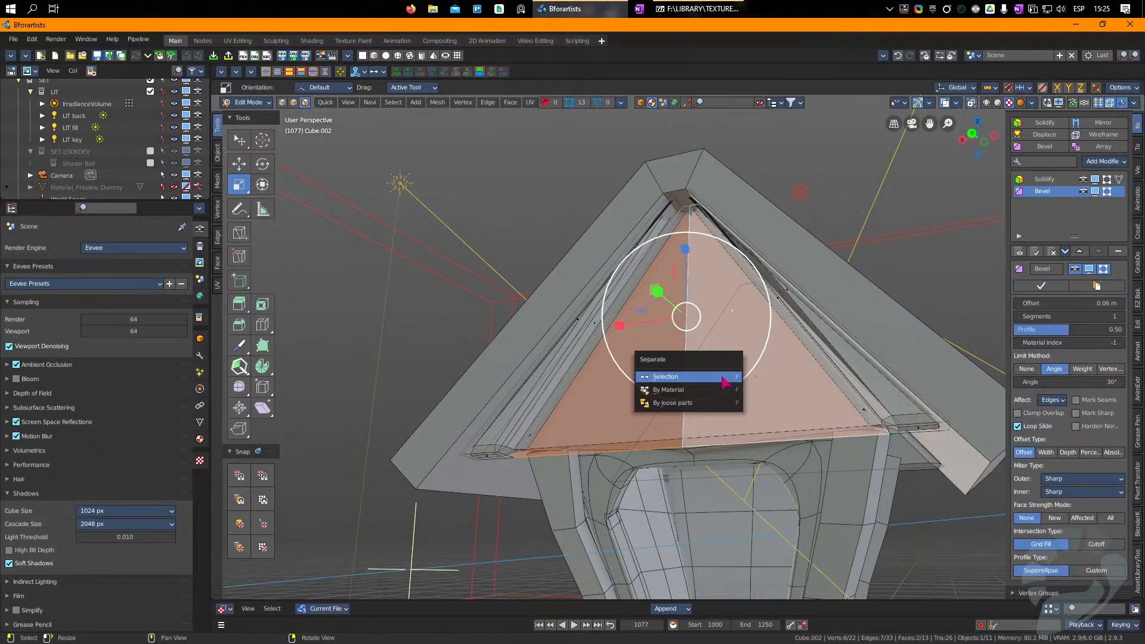
pyautogui.click(722, 377)
# Step: Set the remaining inner roof piece's Solidify thickness to 0.372 m and remove its Bevel modifier
pyautogui.press('Tab')
pyautogui.click(613, 378)
pyautogui.click(501, 422)
pyautogui.click(502, 423)
pyautogui.moveTo(582, 430); pyautogui.dragTo(560, 375, button='right')
pyautogui.press('Tab')
pyautogui.press('Tab')
pyautogui.click(1055, 383)
pyautogui.moveTo(1040, 517); pyautogui.dragTo(1007, 517)
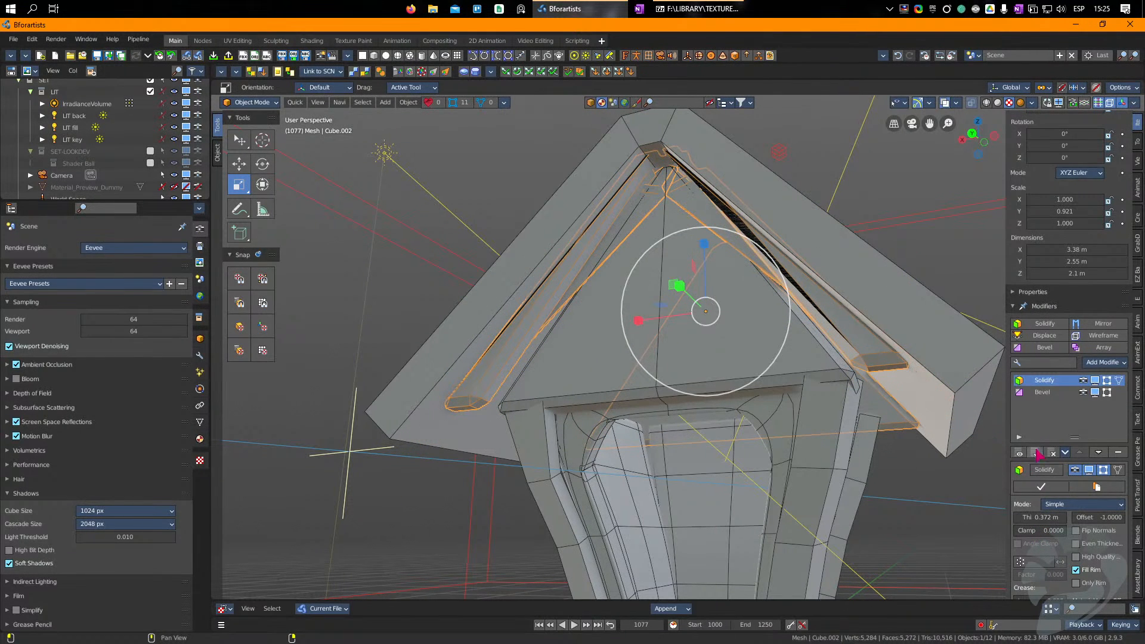
pyautogui.click(1043, 392)
pyautogui.click(1117, 453)
# Step: Edit the narrow face at the inner roof piece's ridge, scaling it sideways along the X axis
pyautogui.moveTo(721, 349); pyautogui.dragTo(651, 327, button='right')
pyautogui.press('Tab')
pyautogui.moveTo(619, 250); pyautogui.dragTo(631, 269, button='right')
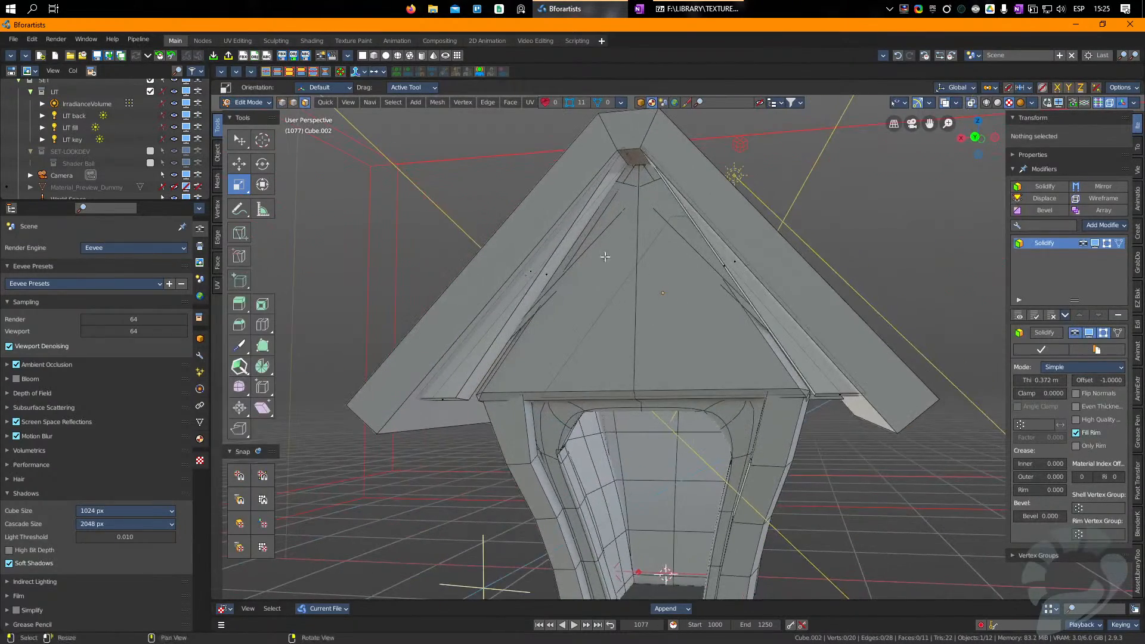
pyautogui.moveTo(566, 232); pyautogui.dragTo(600, 187, button='right')
pyautogui.click(629, 161)
pyautogui.scroll(4, 632, 163)
pyautogui.moveTo(673, 262); pyautogui.dragTo(694, 543, button='middle')
pyautogui.moveTo(631, 387); pyautogui.dragTo(643, 334, button='right')
pyautogui.keyDown('shift'); pyautogui.click(645, 268); pyautogui.keyUp('shift')
pyautogui.moveTo(550, 271); pyautogui.dragTo(837, 268)
pyautogui.scroll(-4, 672, 339)
pyautogui.moveTo(674, 352); pyautogui.dragTo(682, 420, button='right')
pyautogui.press('Tab')
# Step: Enlarge the separated gable panel slightly to 1.042 in X and raise it to Z 2.6634 m under the roof
pyautogui.moveTo(672, 435); pyautogui.dragTo(593, 462, button='middle')
pyautogui.click(560, 441)
pyautogui.moveTo(857, 270); pyautogui.dragTo(866, 263)
pyautogui.press('w')
pyautogui.moveTo(633, 273); pyautogui.dragTo(630, 264)
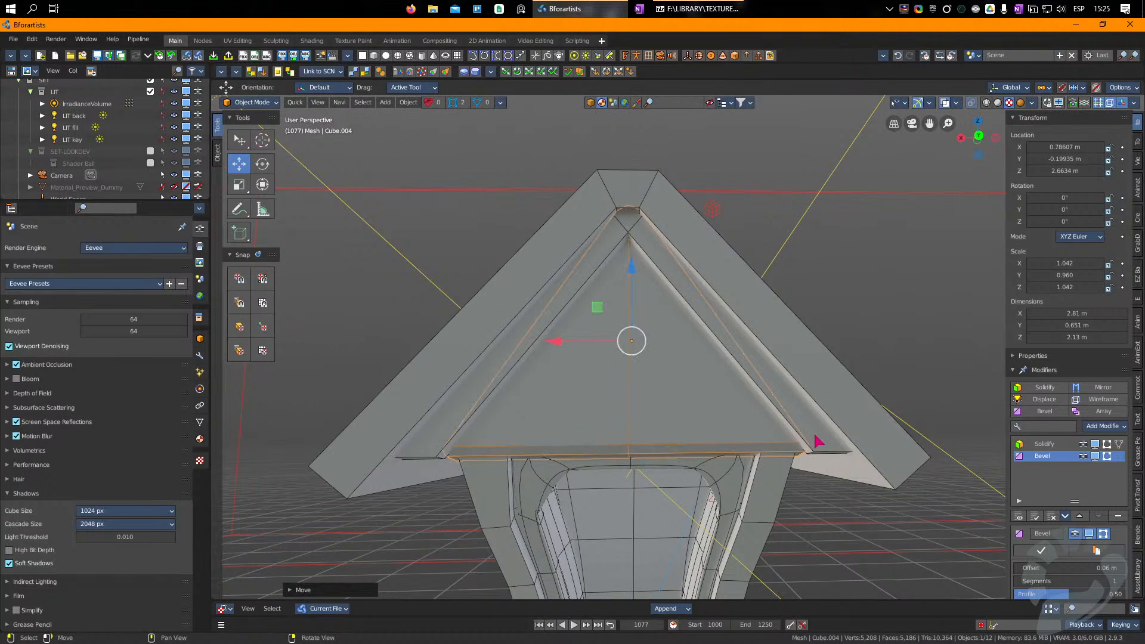
# Step: Add a Bevel modifier with a 0.1 m offset to both the inner roof piece and the outer roof shell
pyautogui.click(818, 442)
pyautogui.click(1044, 412)
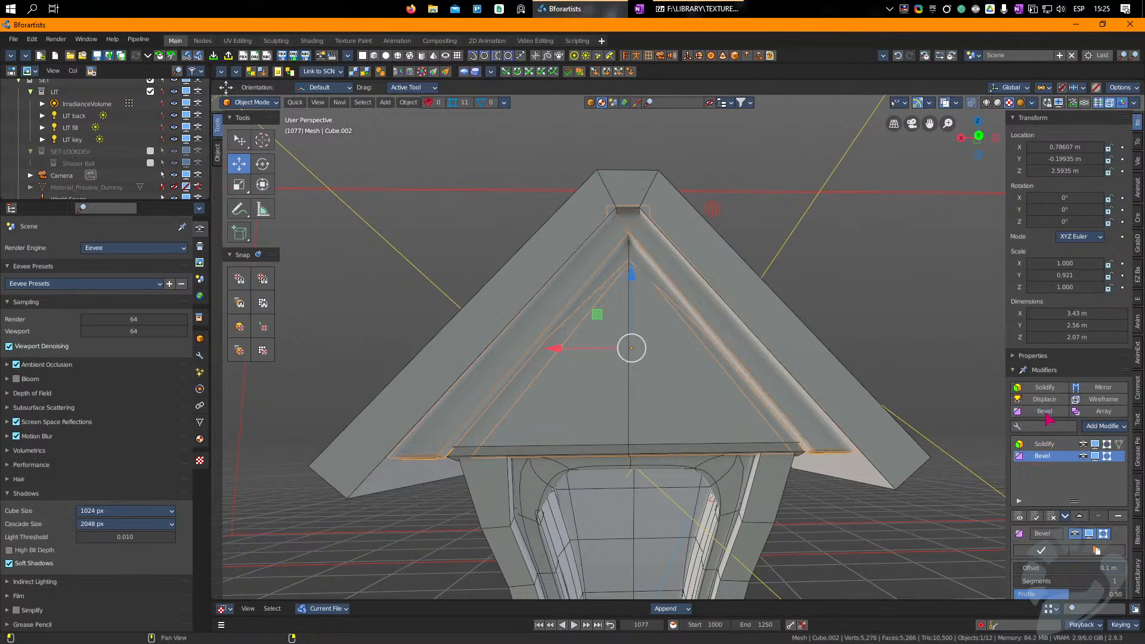
pyautogui.moveTo(613, 352); pyautogui.dragTo(595, 229, button='middle')
pyautogui.click(731, 249)
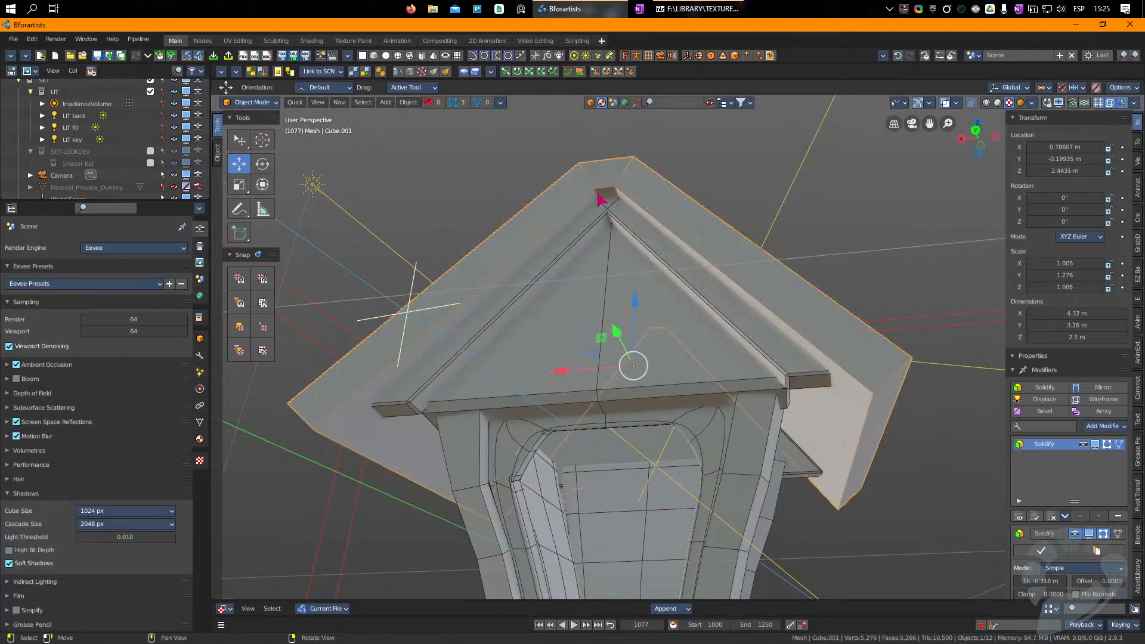
pyautogui.scroll(-4, 882, 334)
pyautogui.click(1043, 411)
pyautogui.moveTo(740, 327); pyautogui.dragTo(669, 377, button='right')
pyautogui.scroll(4, 670, 351)
pyautogui.press('Tab')
pyautogui.press('Tab')
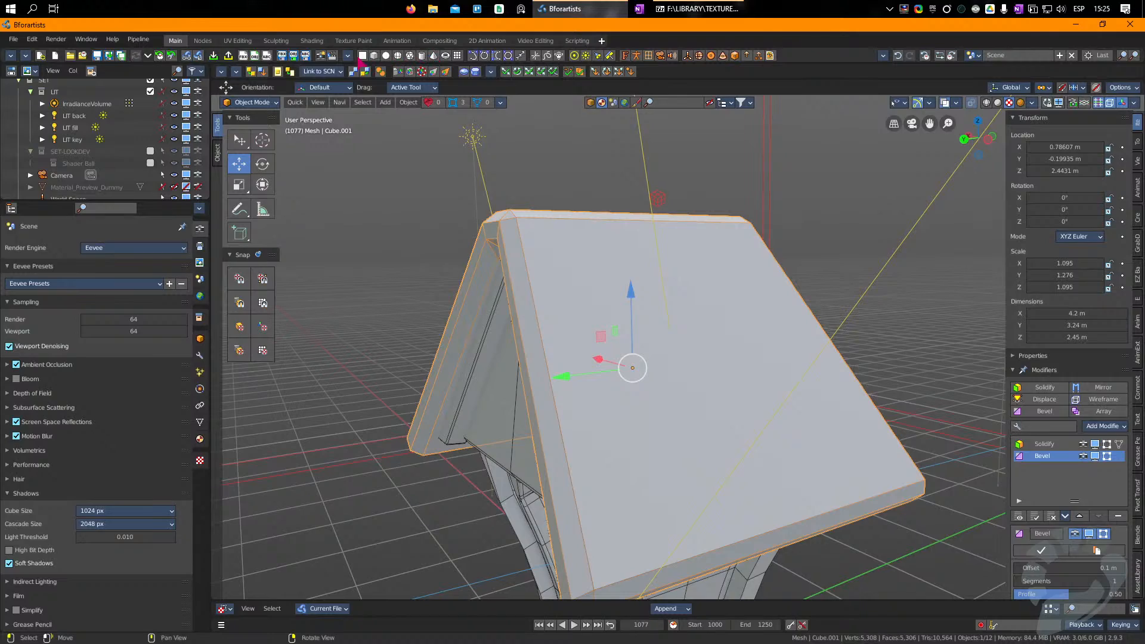
# Step: Select the outer roof, inner roof piece and gable panel and open all three meshes together for editing
pyautogui.scroll(-5, 646, 313)
pyautogui.moveTo(614, 298); pyautogui.dragTo(685, 375, button='right')
pyautogui.scroll(3, 685, 388)
pyautogui.moveTo(685, 450); pyautogui.dragTo(670, 383, button='right')
pyautogui.click(678, 496)
pyautogui.moveTo(653, 471)
pyautogui.mouseDown(button='right')
pyautogui.moveTo(531, 481)
pyautogui.moveTo(704, 464)
pyautogui.moveTo(655, 479)
pyautogui.mouseUp(button='right')
pyautogui.click(611, 253)
pyautogui.click(618, 225)
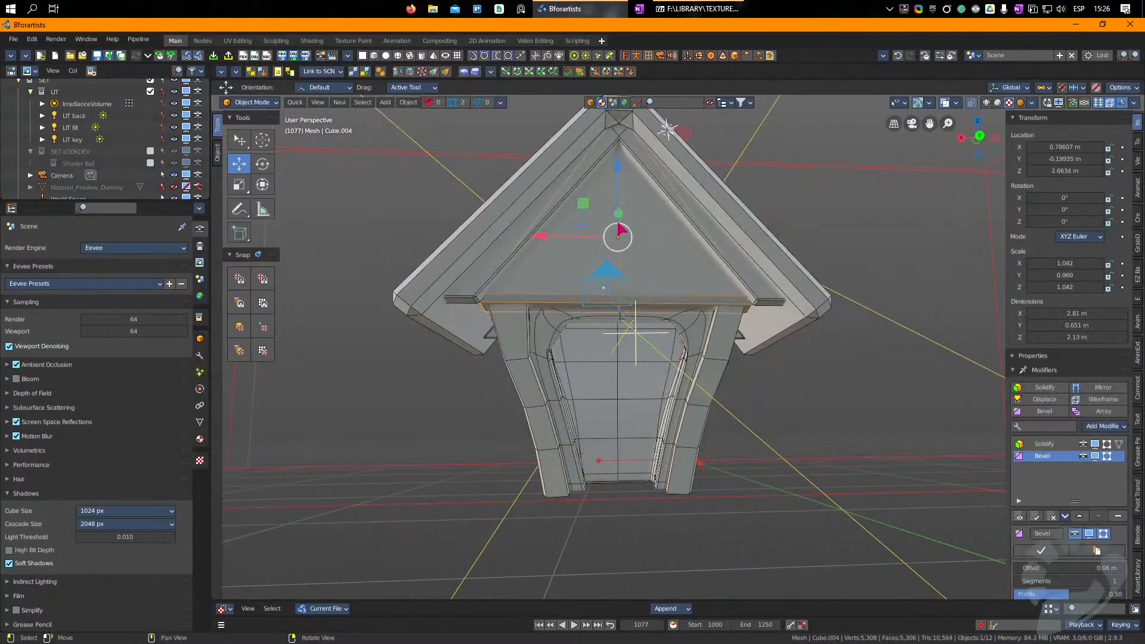
pyautogui.moveTo(633, 244); pyautogui.dragTo(685, 203, button='right')
pyautogui.keyDown('shift'); pyautogui.click(655, 142); pyautogui.keyUp('shift')
pyautogui.keyDown('shift'); pyautogui.click(656, 174); pyautogui.keyUp('shift')
pyautogui.moveTo(715, 275); pyautogui.dragTo(705, 332, button='right')
pyautogui.press('Tab')
pyautogui.click(668, 277)
pyautogui.moveTo(669, 276); pyautogui.dragTo(699, 261, button='right')
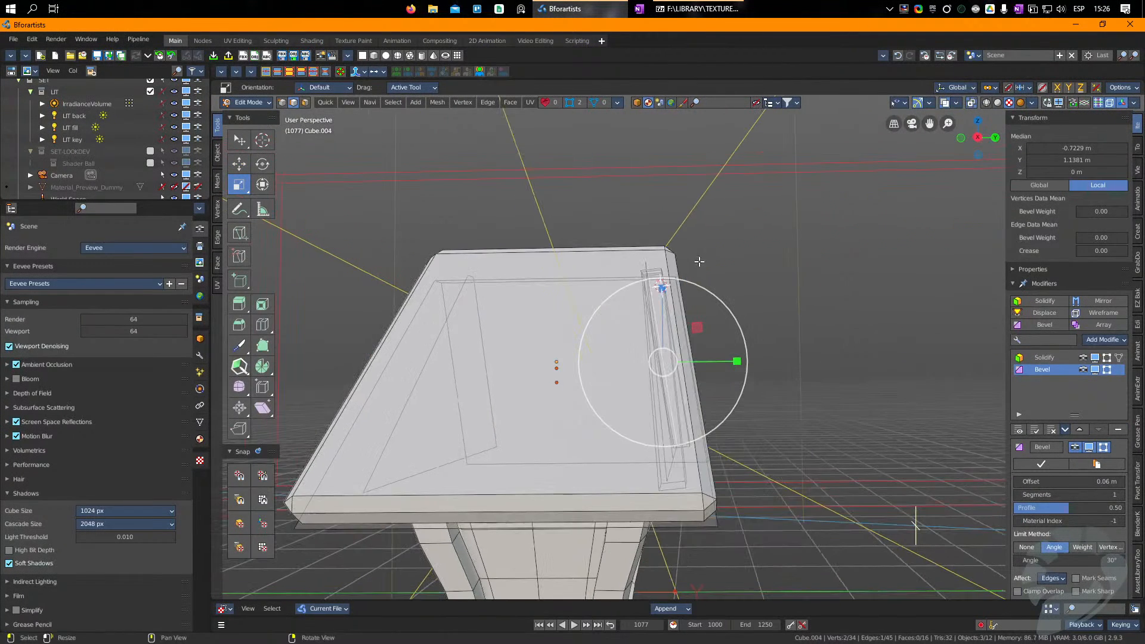
pyautogui.keyDown('ctrl'); pyautogui.moveTo(727, 201); pyautogui.dragTo(628, 302, button='right'); pyautogui.keyUp('ctrl')
pyautogui.keyDown('ctrl'); pyautogui.moveTo(518, 205); pyautogui.dragTo(370, 320, button='right'); pyautogui.keyUp('ctrl')
pyautogui.moveTo(695, 282); pyautogui.dragTo(733, 280)
pyautogui.hotkey('ctrl', 'z')
# Step: Select the ridge vertices of all three roof meshes, stretching them along Y and shifting them toward the front
pyautogui.click(687, 264)
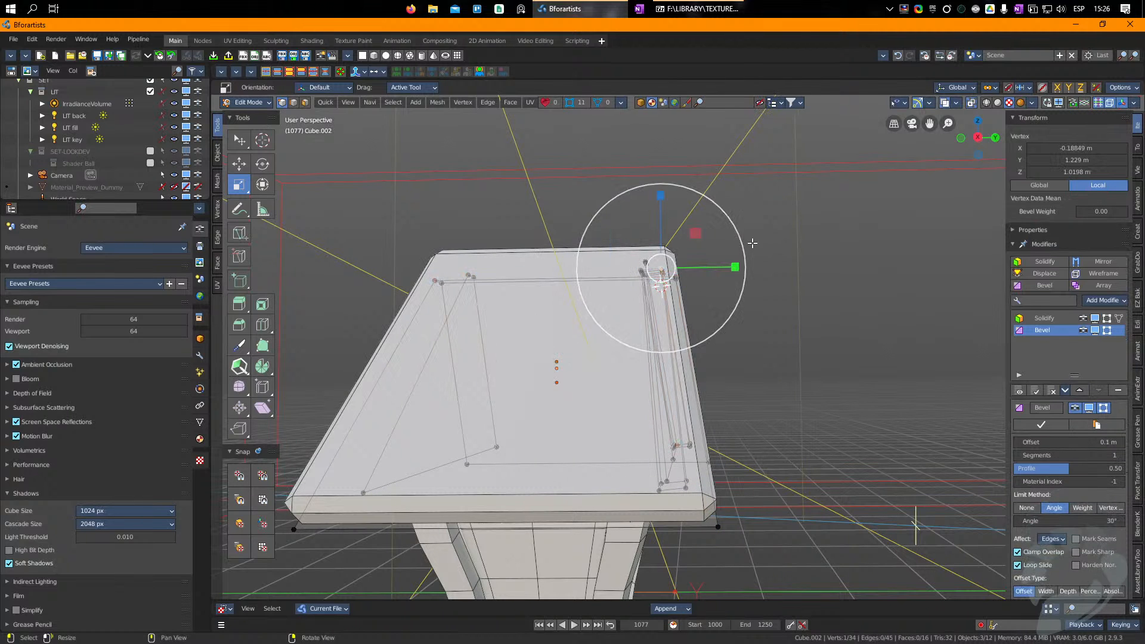
pyautogui.moveTo(772, 213); pyautogui.dragTo(377, 322)
pyautogui.moveTo(685, 271); pyautogui.dragTo(749, 281)
pyautogui.press('w')
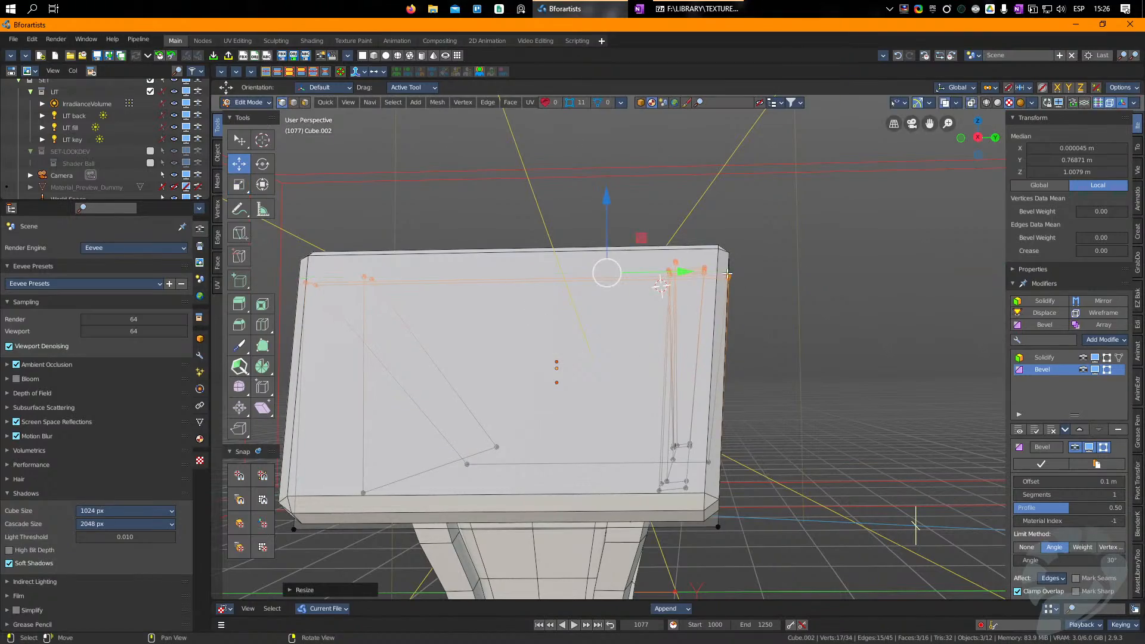
pyautogui.moveTo(681, 272); pyautogui.dragTo(706, 272)
# Step: Bisect all three roof meshes with several slightly slanted, roughly horizontal cuts between the ridge and the eaves
pyautogui.moveTo(912, 340); pyautogui.dragTo(745, 375, button='middle')
pyautogui.press('a')
pyautogui.moveTo(840, 405); pyautogui.dragTo(815, 405, button='middle')
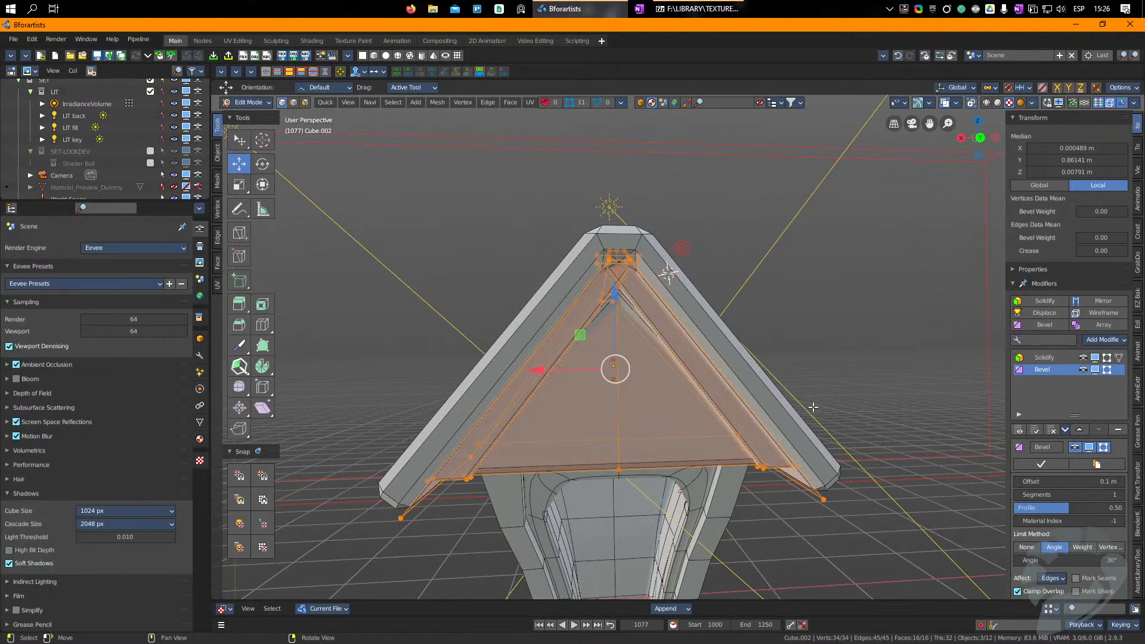
pyautogui.click(236, 348)
pyautogui.moveTo(236, 347); pyautogui.dragTo(730, 343)
pyautogui.press('a')
pyautogui.moveTo(337, 422); pyautogui.dragTo(822, 412)
pyautogui.press('a')
pyautogui.moveTo(404, 296); pyautogui.dragTo(685, 307)
pyautogui.moveTo(398, 384); pyautogui.dragTo(849, 379)
pyautogui.moveTo(361, 438); pyautogui.dragTo(760, 398, button='middle')
pyautogui.moveTo(760, 399)
pyautogui.mouseDown(button='right')
pyautogui.moveTo(667, 436)
pyautogui.moveTo(560, 430)
pyautogui.moveTo(581, 316)
pyautogui.mouseUp(button='right')
pyautogui.press('Tab')
pyautogui.press('g')
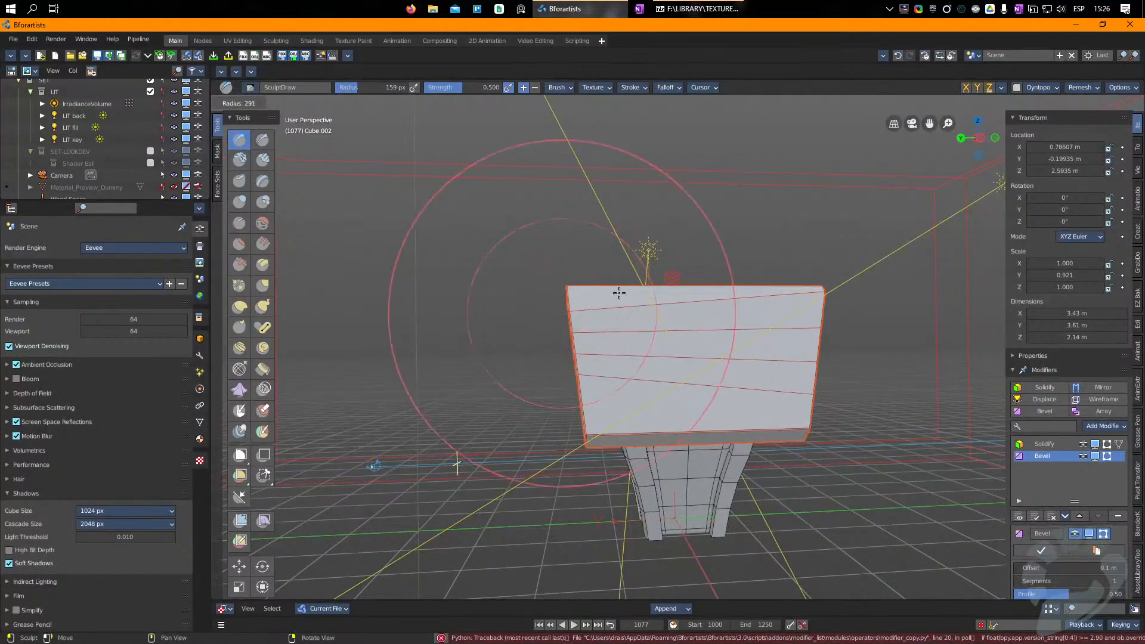
pyautogui.press('Tab')
# Step: Reopen the three roof meshes for editing and box select the vertices at the front end of the ridge
pyautogui.click(580, 323)
pyautogui.moveTo(571, 347)
pyautogui.mouseDown(button='right')
pyautogui.moveTo(633, 351)
pyautogui.moveTo(612, 351)
pyautogui.mouseUp(button='right')
pyautogui.keyDown('shift'); pyautogui.click(600, 356); pyautogui.keyUp('shift')
pyautogui.keyDown('shift'); pyautogui.click(616, 381); pyautogui.keyUp('shift')
pyautogui.press('Tab')
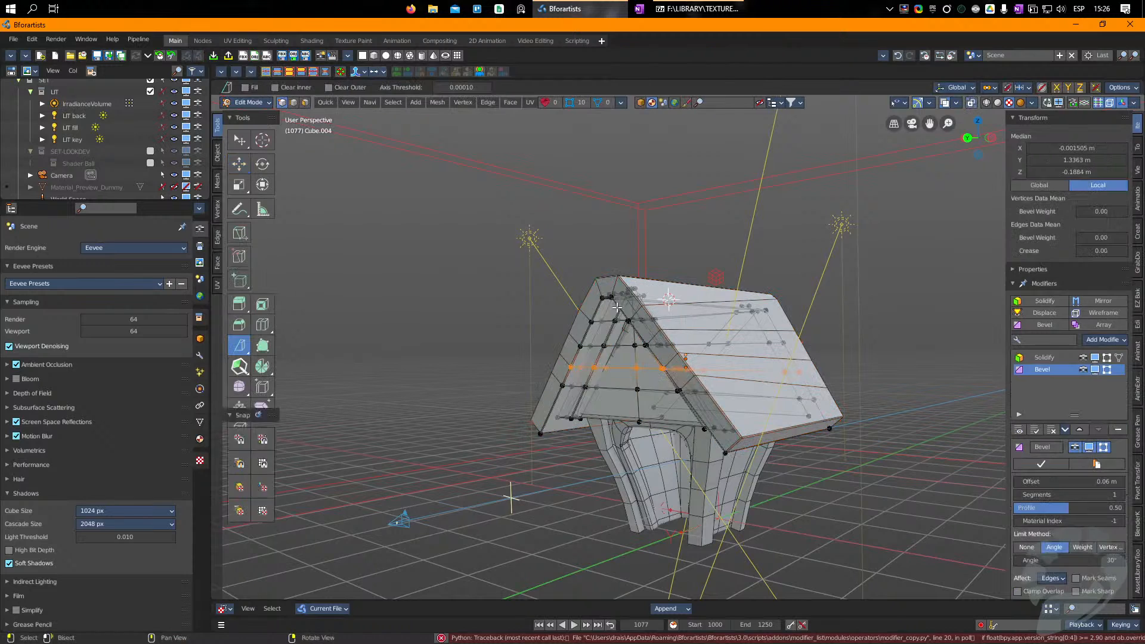
pyautogui.moveTo(665, 271); pyautogui.dragTo(596, 282, button='right')
pyautogui.click(669, 266)
pyautogui.press('b')
pyautogui.moveTo(669, 266); pyautogui.dragTo(531, 314)
pyautogui.moveTo(570, 304); pyautogui.dragTo(529, 303, button='right')
pyautogui.press('g')
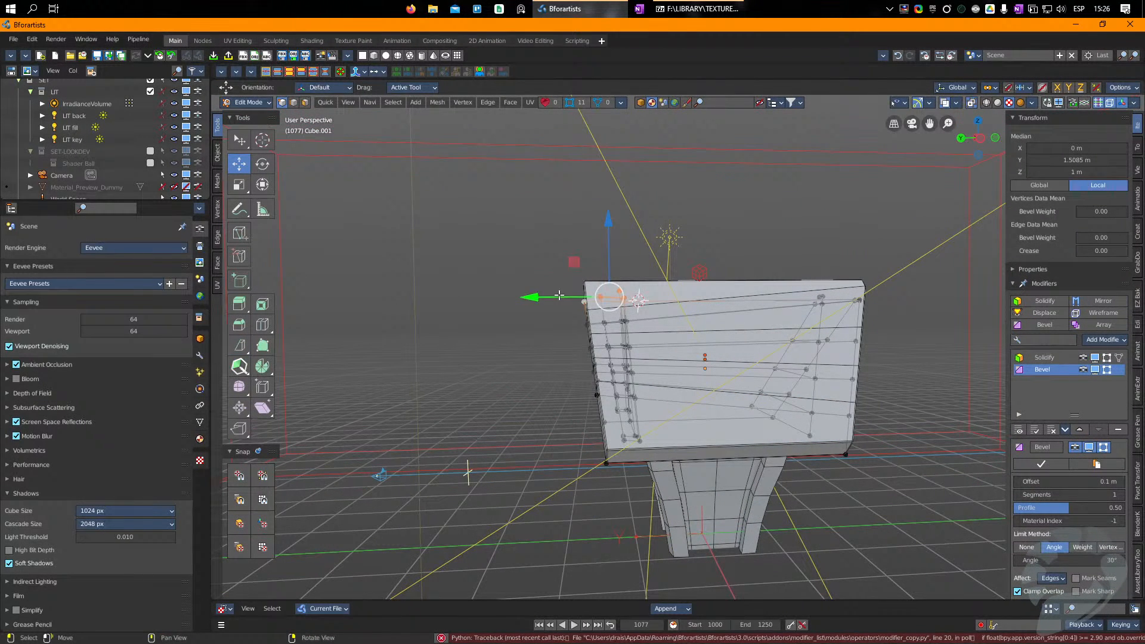
pyautogui.moveTo(617, 297); pyautogui.dragTo(598, 285)
pyautogui.press('Escape')
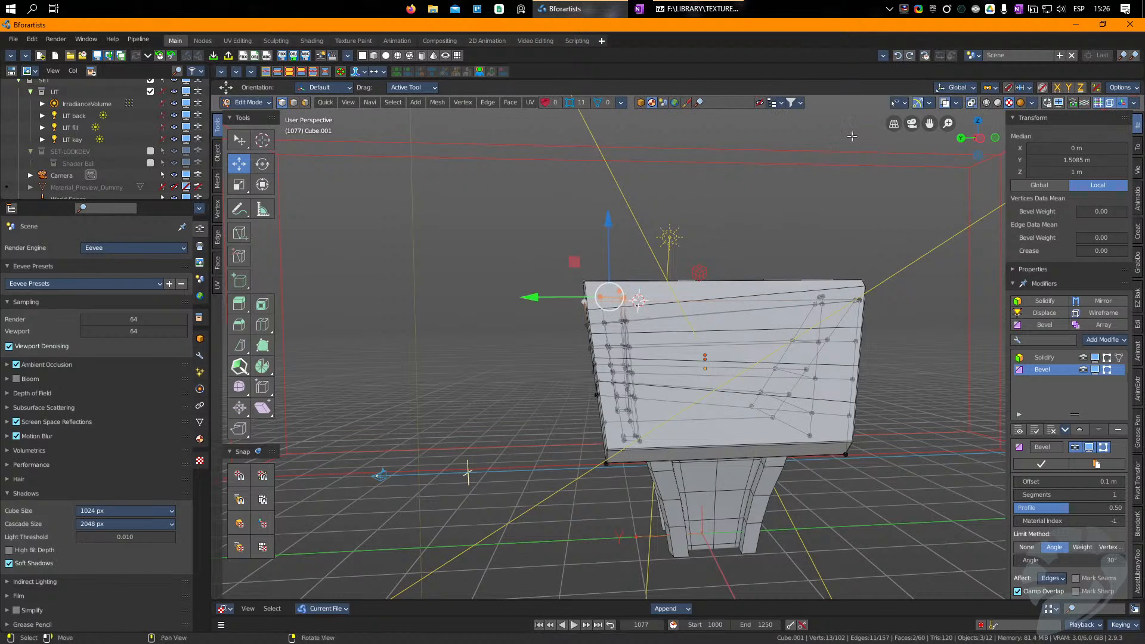
# Step: Pull the front ridge vertices forward and slightly up using smooth proportional editing with a size of 2.358 m
pyautogui.scroll(-8, 591, 285)
pyautogui.moveTo(599, 289); pyautogui.dragTo(573, 285)
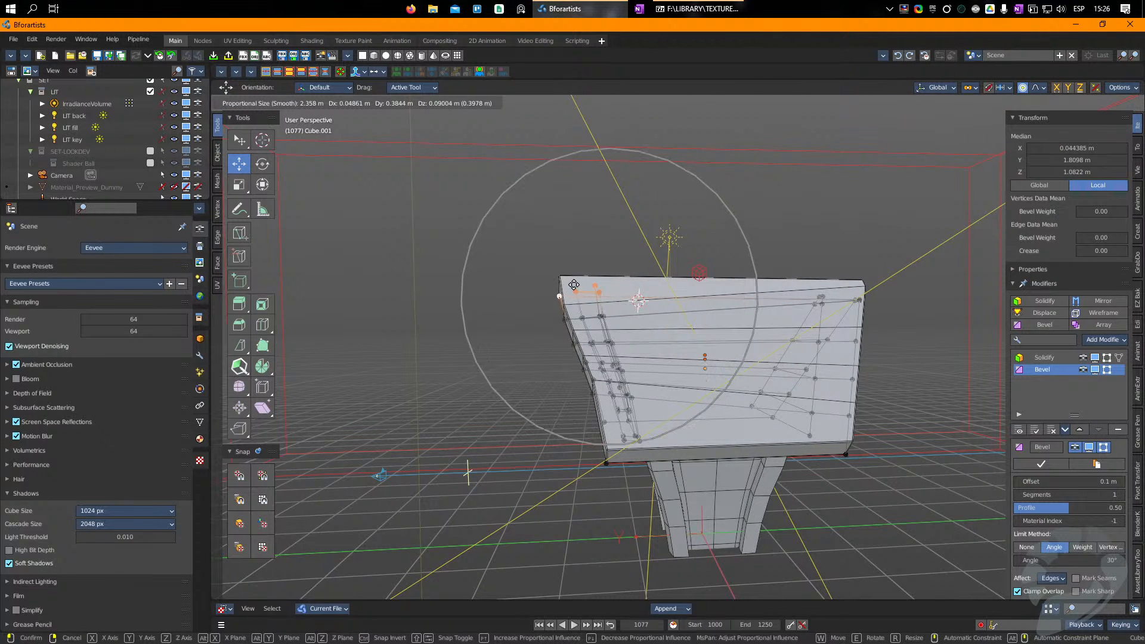
pyautogui.click(574, 285)
pyautogui.moveTo(574, 285); pyautogui.dragTo(711, 315, button='middle')
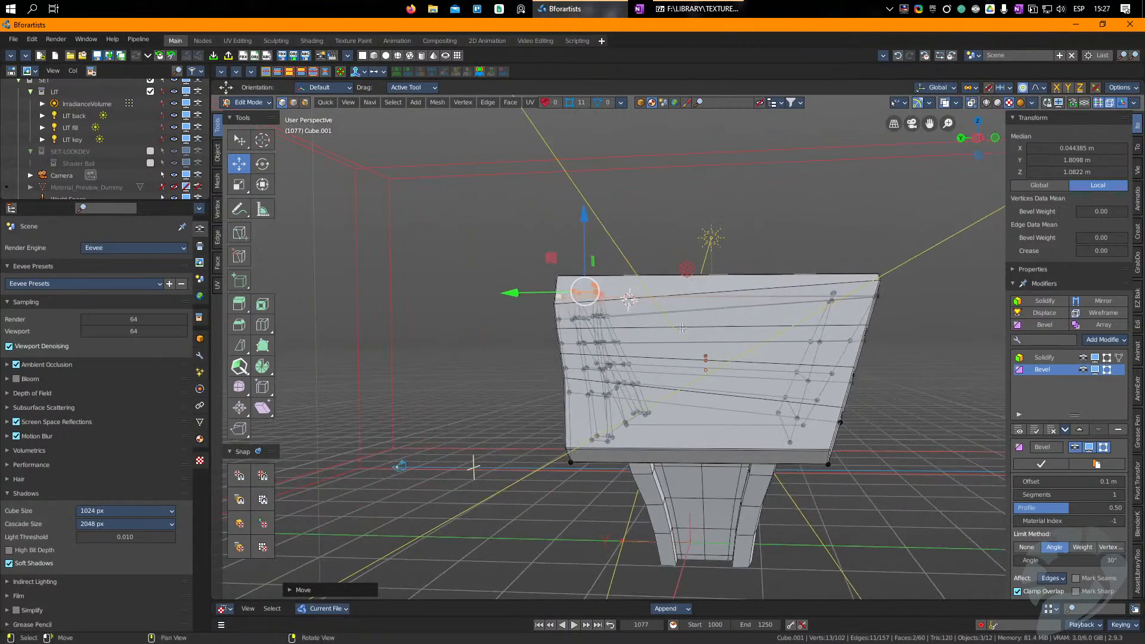
pyautogui.moveTo(588, 299); pyautogui.dragTo(581, 292)
pyautogui.moveTo(547, 328); pyautogui.dragTo(703, 310, button='right')
pyautogui.press('Tab')
# Step: Edit the corner strips object and nudge the vertex at the bend of the front left strip toward the doorway
pyautogui.scroll(3, 560, 420)
pyautogui.moveTo(556, 424); pyautogui.dragTo(539, 455, button='right')
pyautogui.moveTo(538, 454); pyautogui.dragTo(528, 343, button='middle')
pyautogui.moveTo(528, 343); pyautogui.dragTo(542, 339, button='right')
pyautogui.click(438, 412)
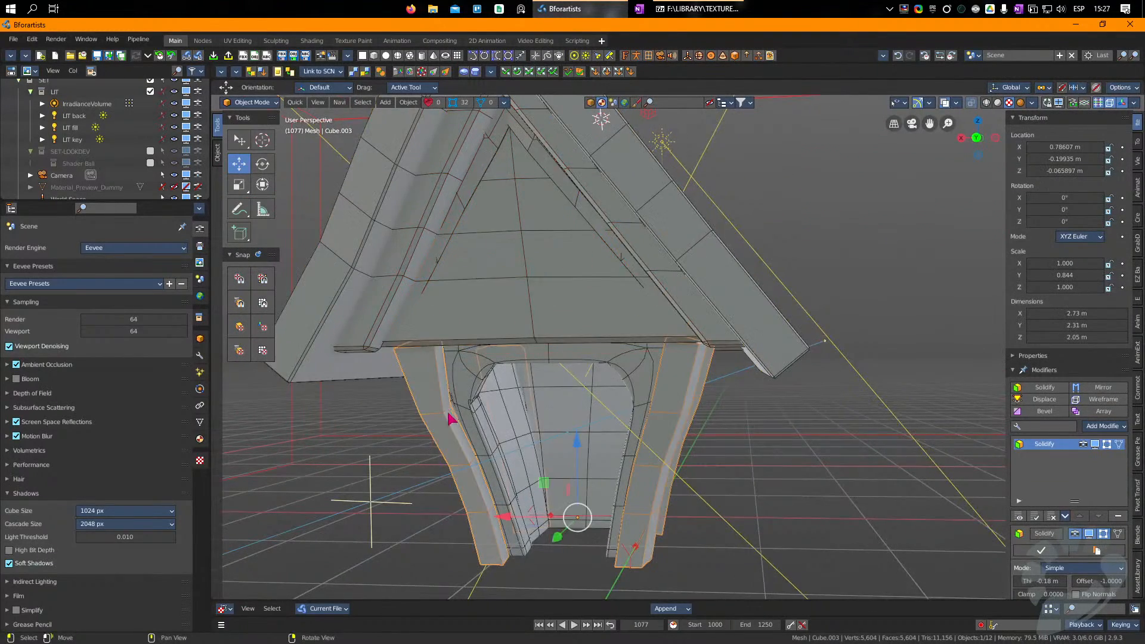
pyautogui.moveTo(451, 415); pyautogui.dragTo(451, 398, button='right')
pyautogui.press('Tab')
pyautogui.click(454, 397)
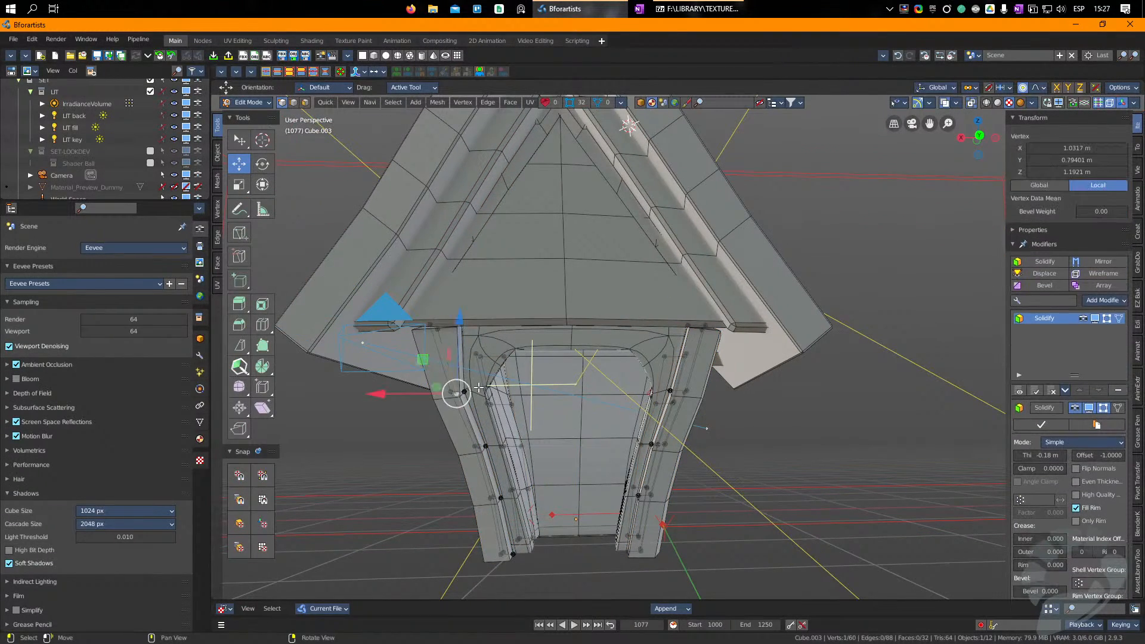
pyautogui.moveTo(463, 392); pyautogui.dragTo(470, 395)
pyautogui.press('Tab')
# Step: Add an icosphere below the house with a level 2 subdivision and scale it uniformly to 3.230
pyautogui.scroll(-4, 633, 358)
pyautogui.moveTo(630, 358); pyautogui.dragTo(624, 403, button='right')
pyautogui.click(650, 453)
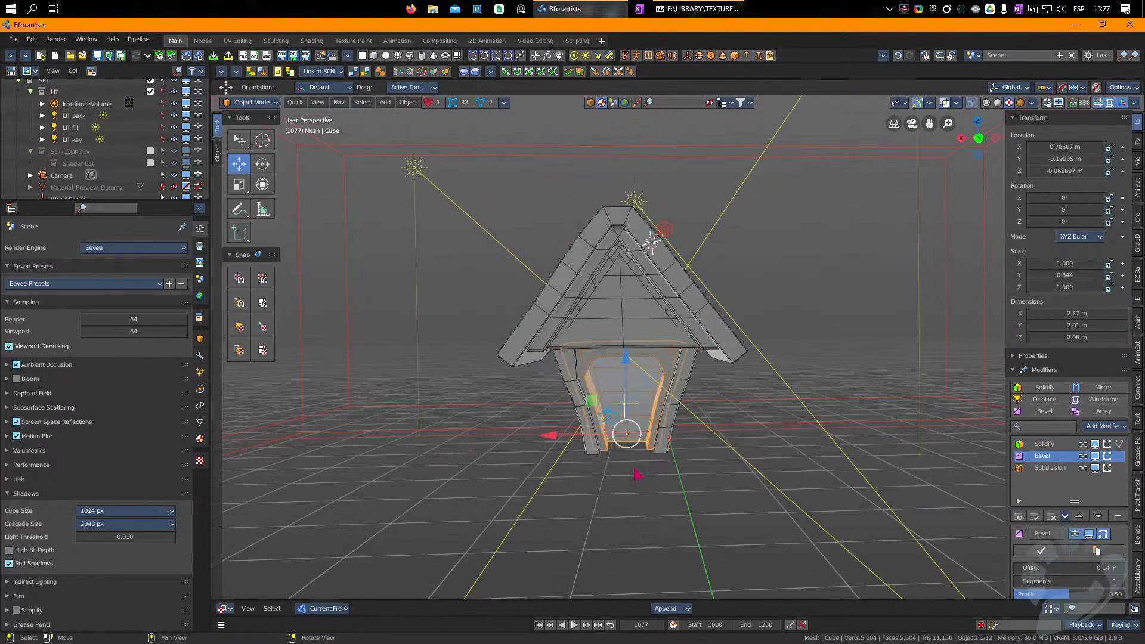
pyautogui.click(409, 56)
pyautogui.moveTo(659, 228); pyautogui.dragTo(639, 486)
pyautogui.hotkey('shift', 'space')
pyautogui.press('s')
pyautogui.hotkey('ctrl', '2')
pyautogui.moveTo(737, 421); pyautogui.dragTo(756, 328)
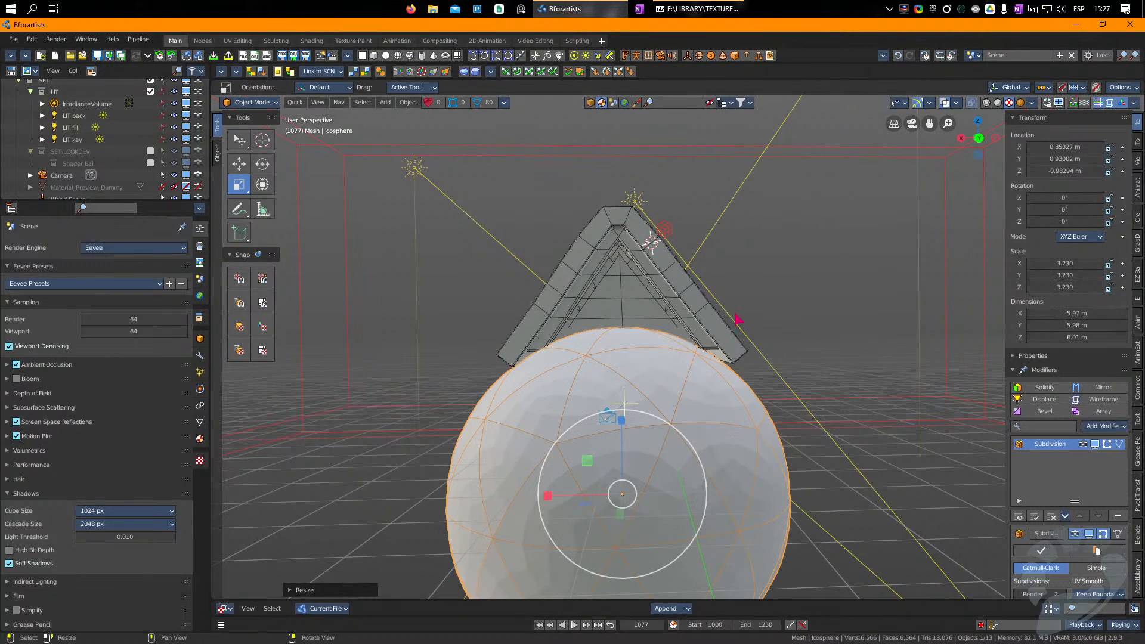
# Step: Lower the sphere and shift it back so it sits centered beneath the house, at about Z -1.99 m
pyautogui.moveTo(620, 421); pyautogui.dragTo(626, 472)
pyautogui.press('w')
pyautogui.moveTo(626, 471); pyautogui.dragTo(818, 465, button='middle')
pyautogui.moveTo(825, 466); pyautogui.dragTo(881, 474)
pyautogui.moveTo(662, 418); pyautogui.dragTo(791, 395, button='middle')
pyautogui.click(668, 276)
pyautogui.moveTo(715, 304)
pyautogui.mouseDown(button='right')
pyautogui.moveTo(636, 338)
pyautogui.moveTo(725, 330)
pyautogui.moveTo(725, 304)
pyautogui.mouseUp(button='right')
pyautogui.click(732, 539)
# Step: Resize the sphere uniformly to a scale of 2.974 and lower it to Z -2.975 m beneath the house
pyautogui.press('r')
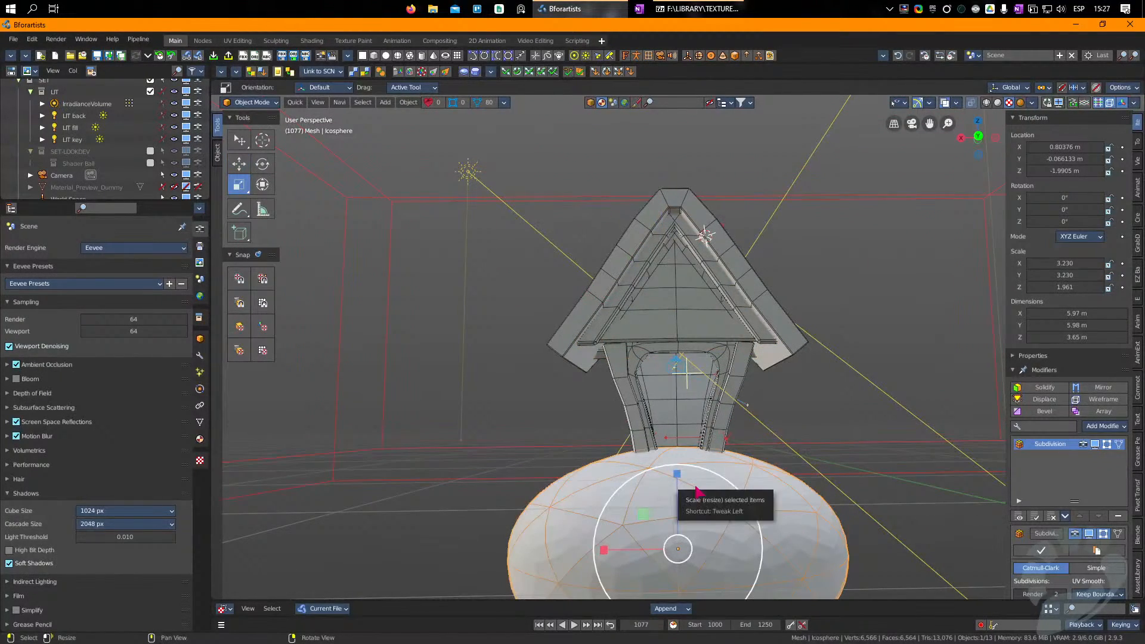
pyautogui.hotkey('alt', 'r')
pyautogui.moveTo(860, 413); pyautogui.dragTo(1136, 209)
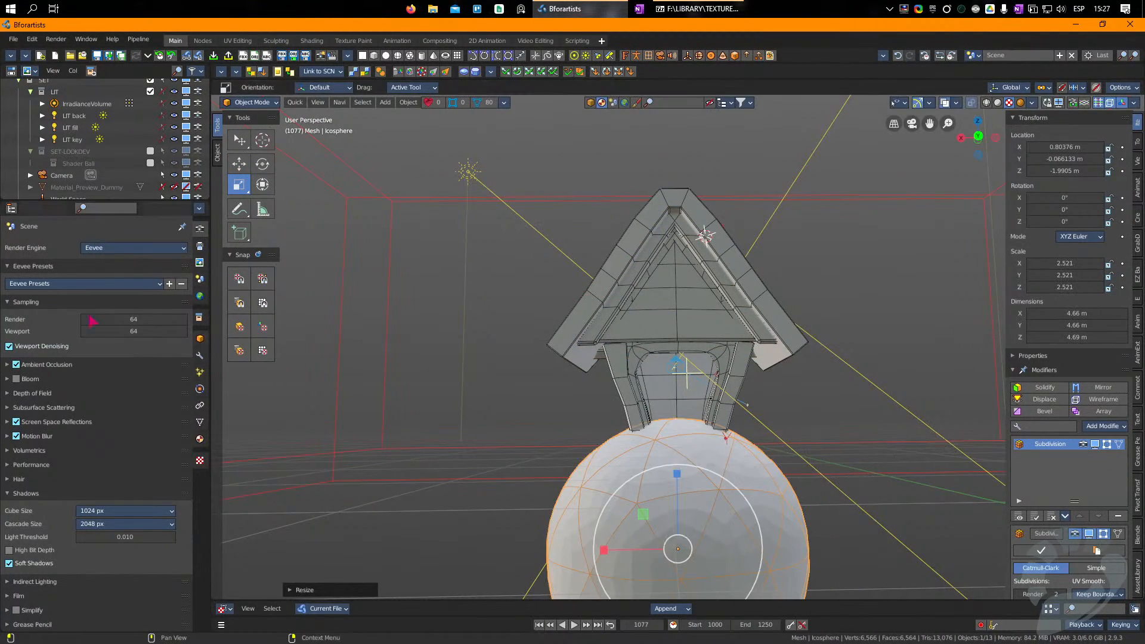
pyautogui.moveTo(686, 387); pyautogui.dragTo(714, 362)
pyautogui.press('w')
pyautogui.moveTo(702, 426); pyautogui.dragTo(704, 483)
pyautogui.moveTo(705, 442); pyautogui.dragTo(701, 402, button='right')
pyautogui.scroll(-2, 552, 222)
pyautogui.click(536, 223)
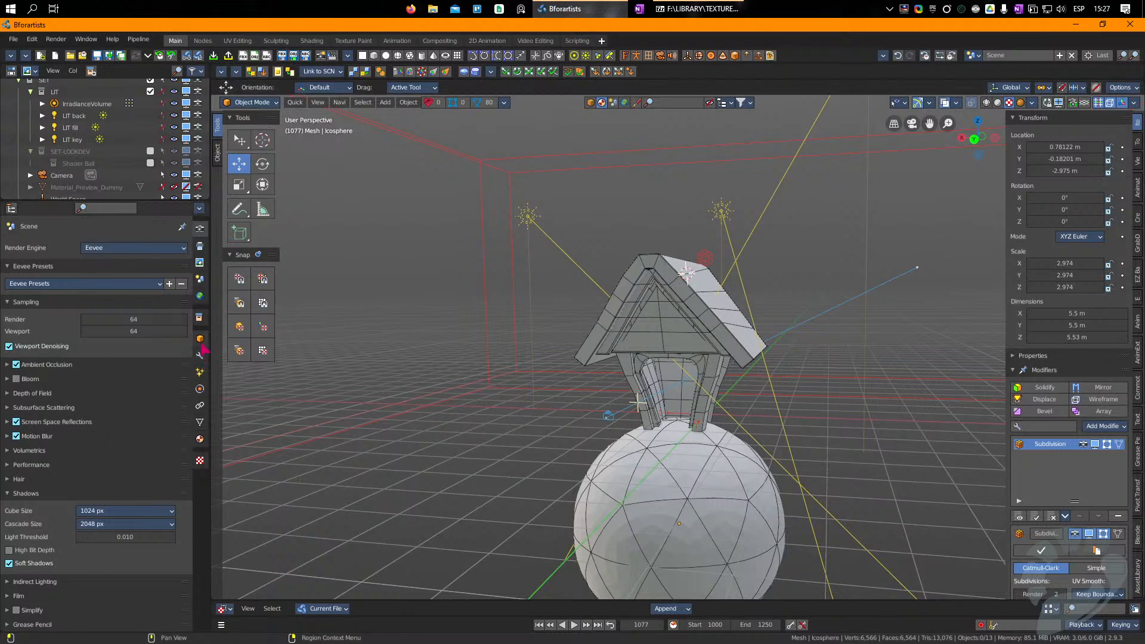
# Step: Start appending from the LIBRARY\SCENES folder and open the file Eevee - proceduralsky_02.blend
pyautogui.click(201, 297)
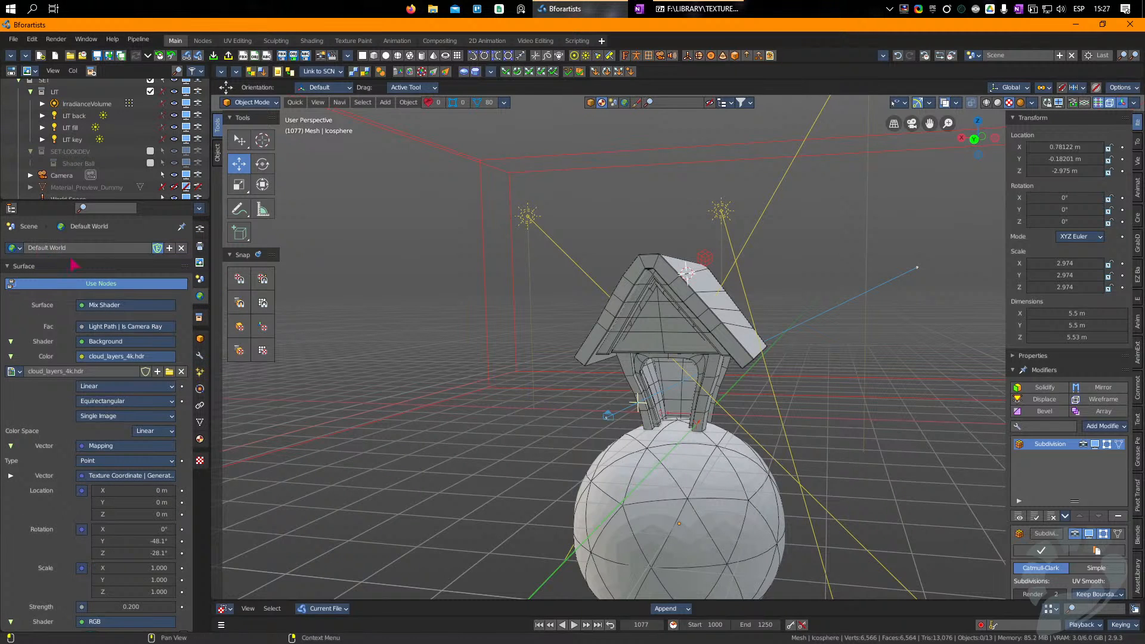
pyautogui.click(201, 56)
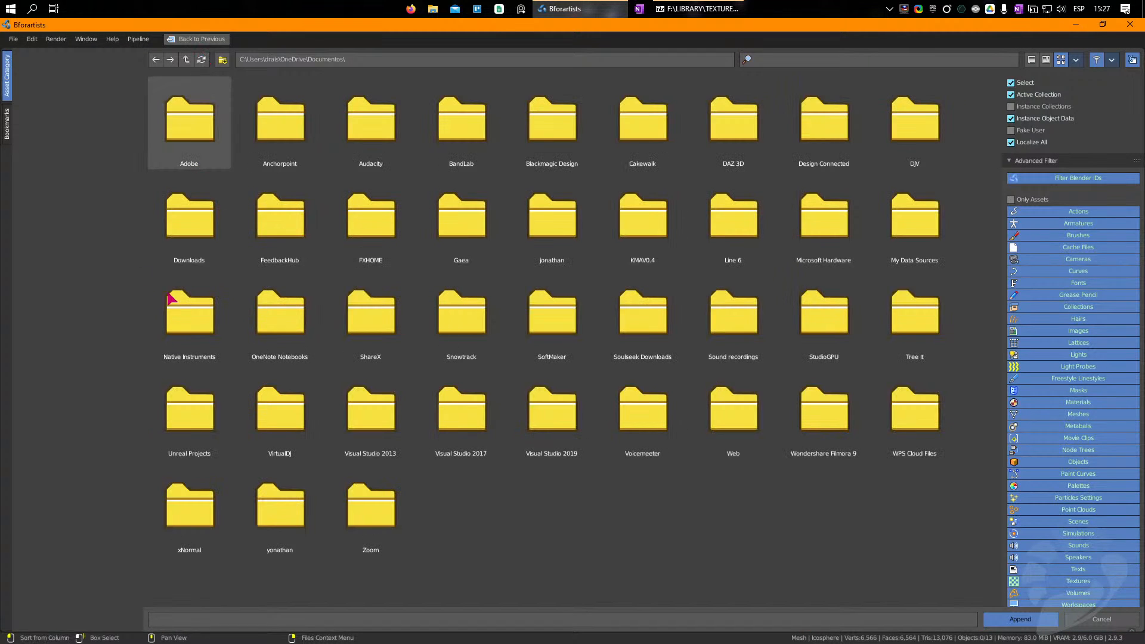
pyautogui.click(9, 128)
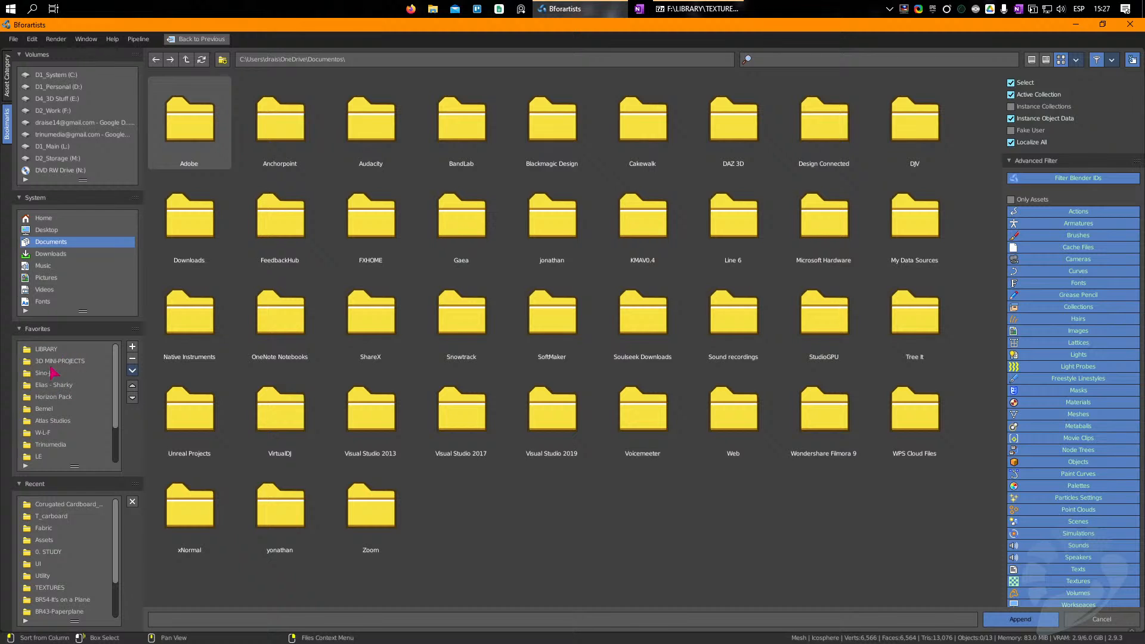
pyautogui.click(46, 350)
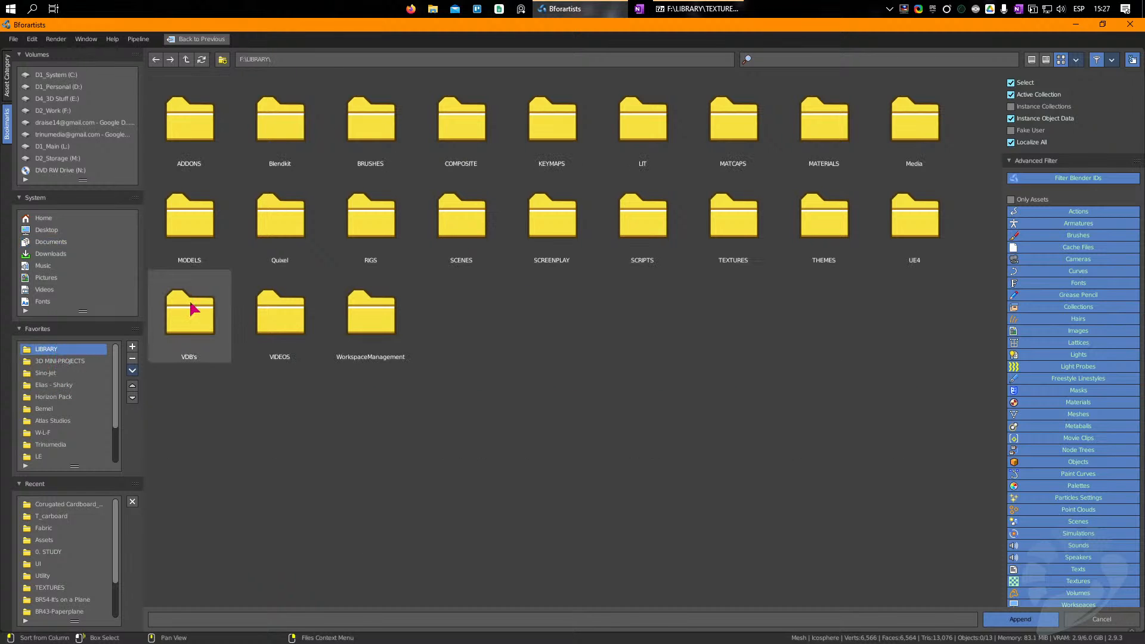
pyautogui.click(462, 221)
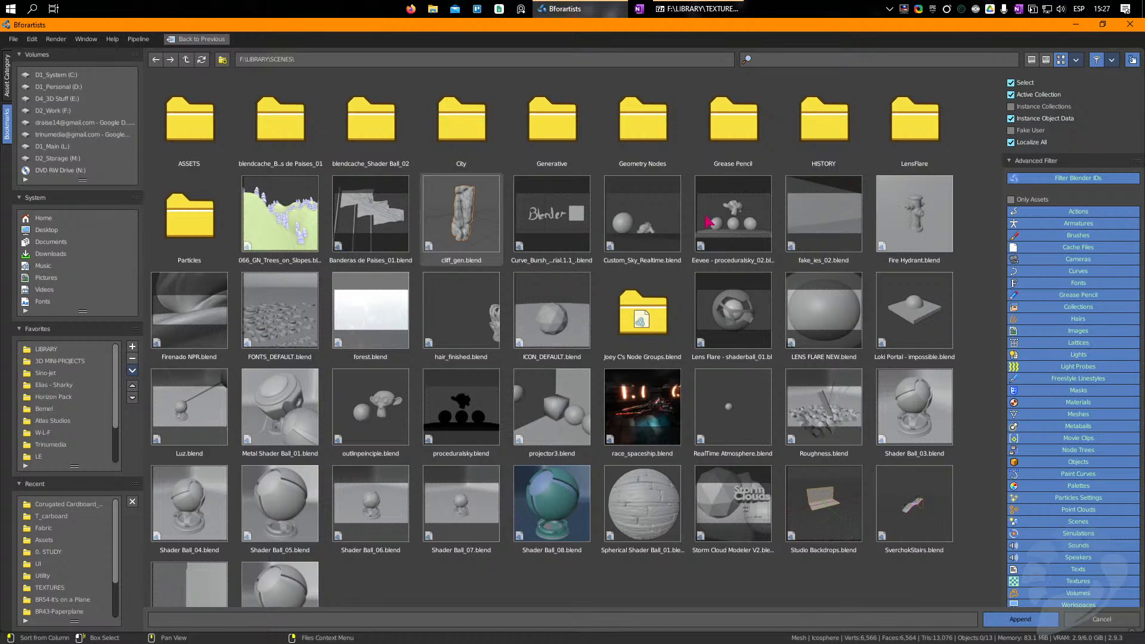
pyautogui.click(734, 231)
pyautogui.click(645, 243)
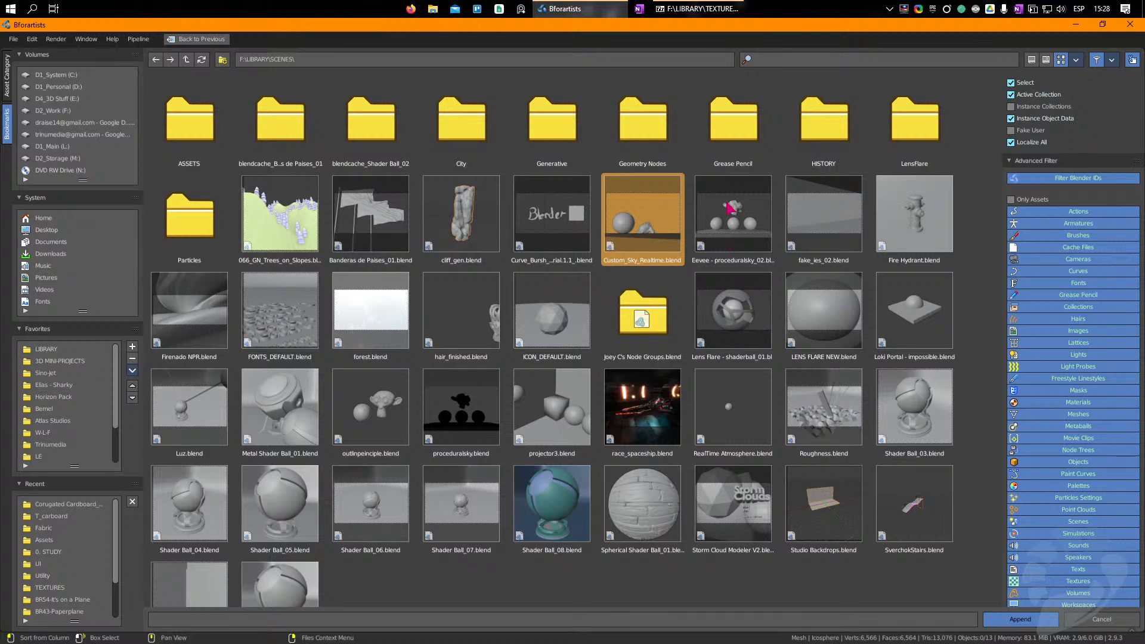
pyautogui.click(729, 208)
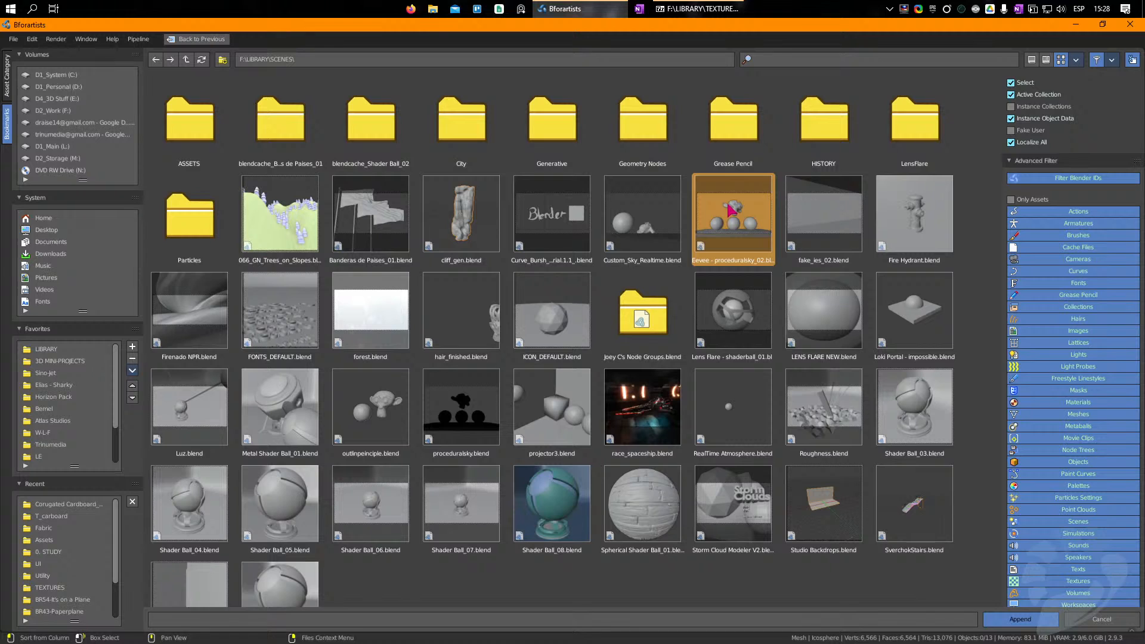
pyautogui.doubleClick(729, 208)
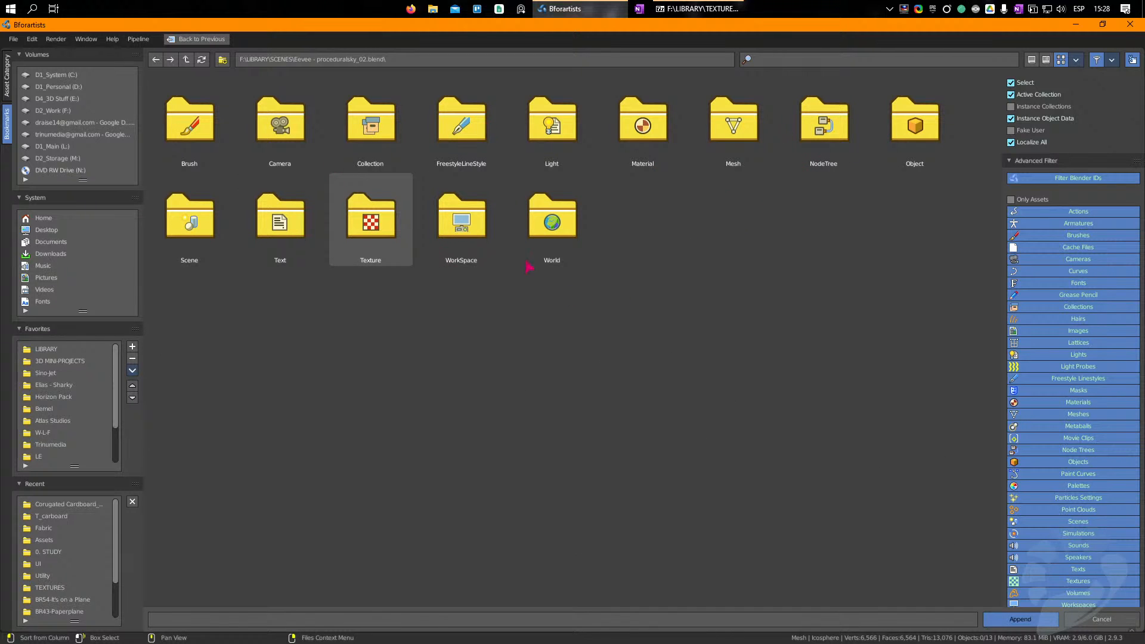
# Step: Append the file's World data, assign World as the scene's world, and show the viewport in rendered shading
pyautogui.doubleClick(544, 215)
pyautogui.click(186, 133)
pyautogui.doubleClick(183, 128)
pyautogui.click(15, 247)
pyautogui.click(37, 265)
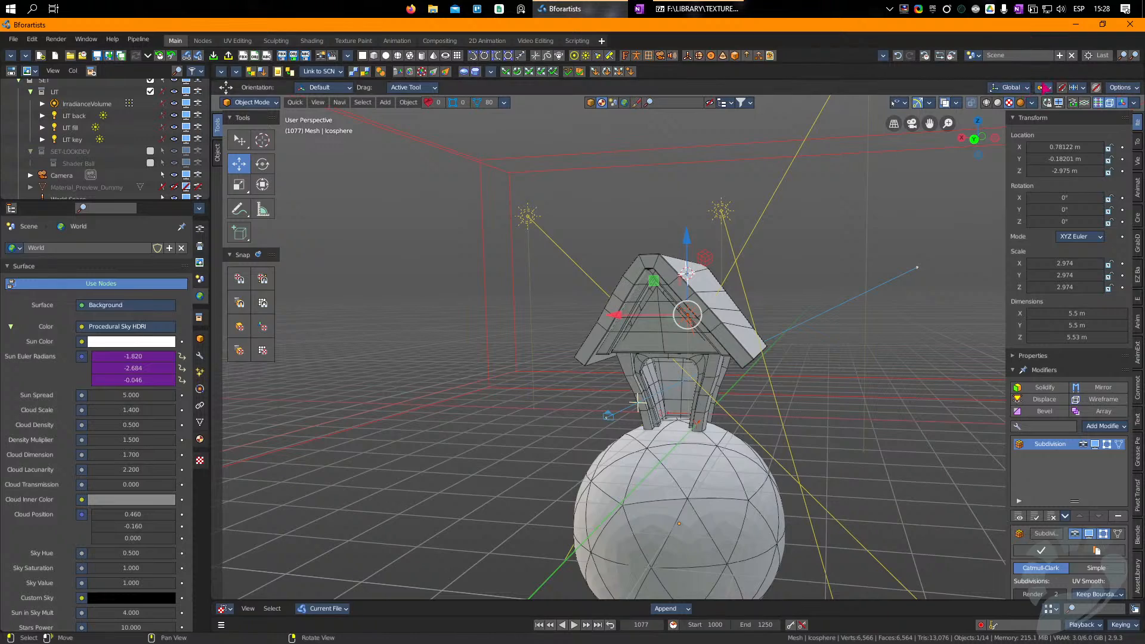
pyautogui.click(1020, 103)
# Step: Edit the house body and move the middle vertex of the right door jamb outward with proportional editing
pyautogui.moveTo(672, 334); pyautogui.dragTo(699, 372, button='middle')
pyautogui.click(708, 427)
pyautogui.scroll(4, 696, 366)
pyautogui.press('Tab')
pyautogui.press('Tab')
pyautogui.keyDown('shift'); pyautogui.click(696, 347); pyautogui.keyUp('shift')
pyautogui.press('Tab')
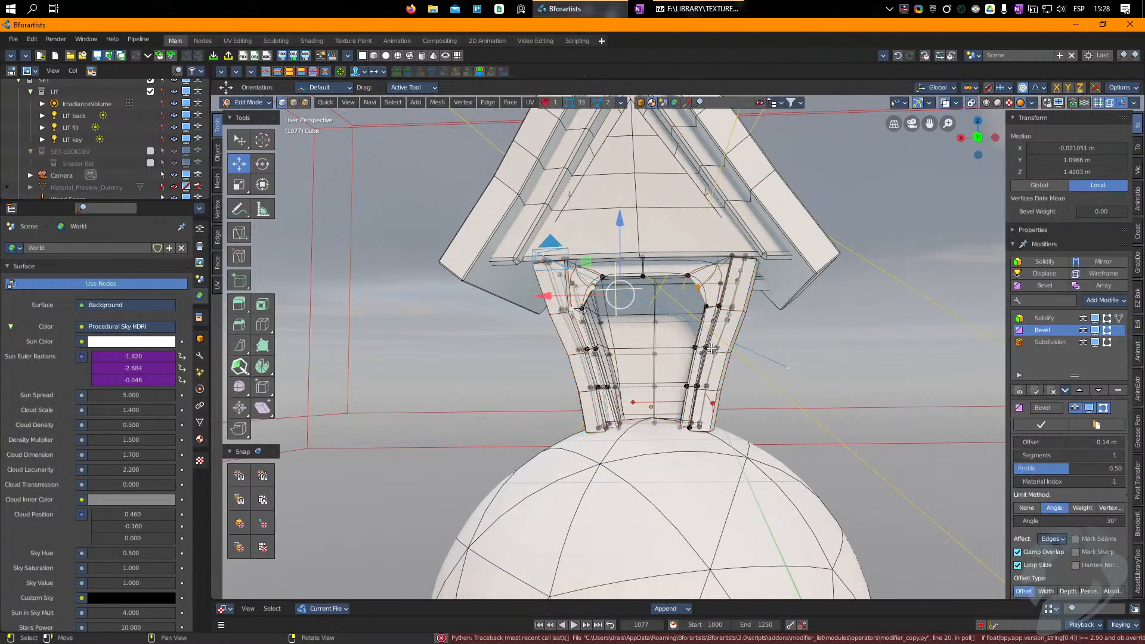
pyautogui.click(704, 350)
pyautogui.keyDown('alt'); pyautogui.click(705, 350); pyautogui.keyUp('alt')
pyautogui.press('s')
pyautogui.press('g')
pyautogui.moveTo(846, 357); pyautogui.dragTo(835, 353)
# Step: Widen the doorway by moving its bottom corner vertices and the left jamb's middle vertex outward
pyautogui.click(720, 412)
pyautogui.keyDown('ctrl'); pyautogui.click(718, 421); pyautogui.keyUp('ctrl')
pyautogui.moveTo(714, 436); pyautogui.dragTo(738, 446)
pyautogui.click(612, 433)
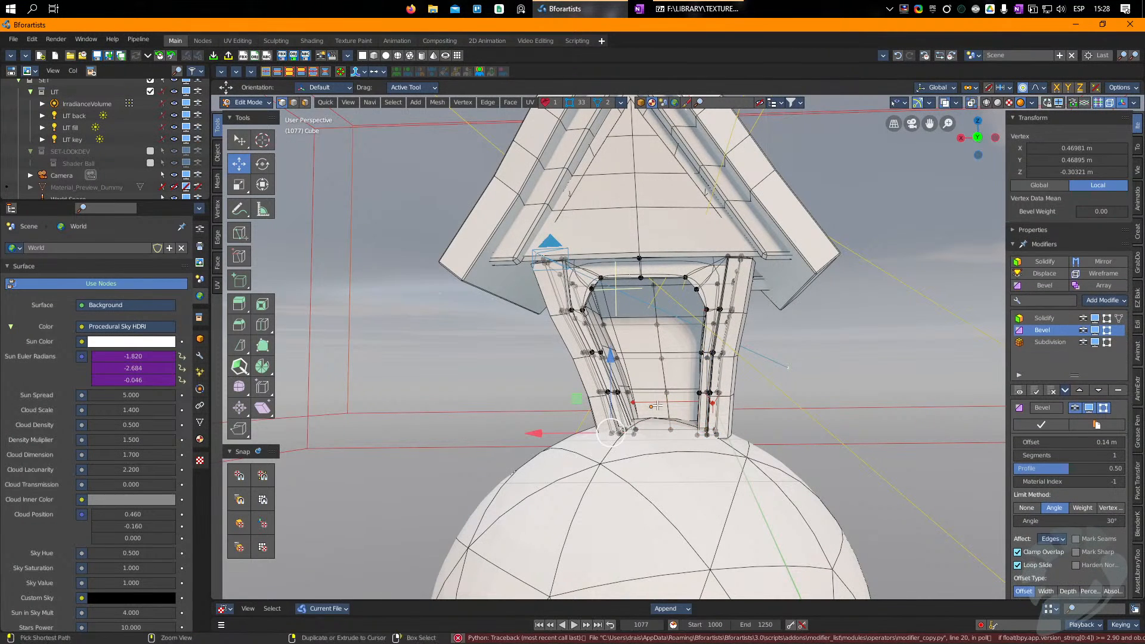
pyautogui.keyDown('ctrl'); pyautogui.click(625, 433); pyautogui.keyUp('ctrl')
pyautogui.moveTo(620, 435); pyautogui.dragTo(592, 434)
pyautogui.click(589, 356)
pyautogui.keyDown('ctrl'); pyautogui.click(616, 360); pyautogui.keyUp('ctrl')
pyautogui.moveTo(609, 361); pyautogui.dragTo(598, 361)
# Step: Edit the roof, trim and gable together and nudge the gable's central vertices upward to arch its horizontal edges
pyautogui.moveTo(617, 172); pyautogui.dragTo(625, 236, button='middle')
pyautogui.press('Tab')
pyautogui.click(642, 276)
pyautogui.press('Tab')
pyautogui.press('Tab')
pyautogui.keyDown('shift'); pyautogui.click(741, 265); pyautogui.keyUp('shift')
pyautogui.keyDown('shift'); pyautogui.click(756, 230); pyautogui.keyUp('shift')
pyautogui.moveTo(755, 226); pyautogui.dragTo(750, 262, button='middle')
pyautogui.press('Tab')
pyautogui.click(621, 300)
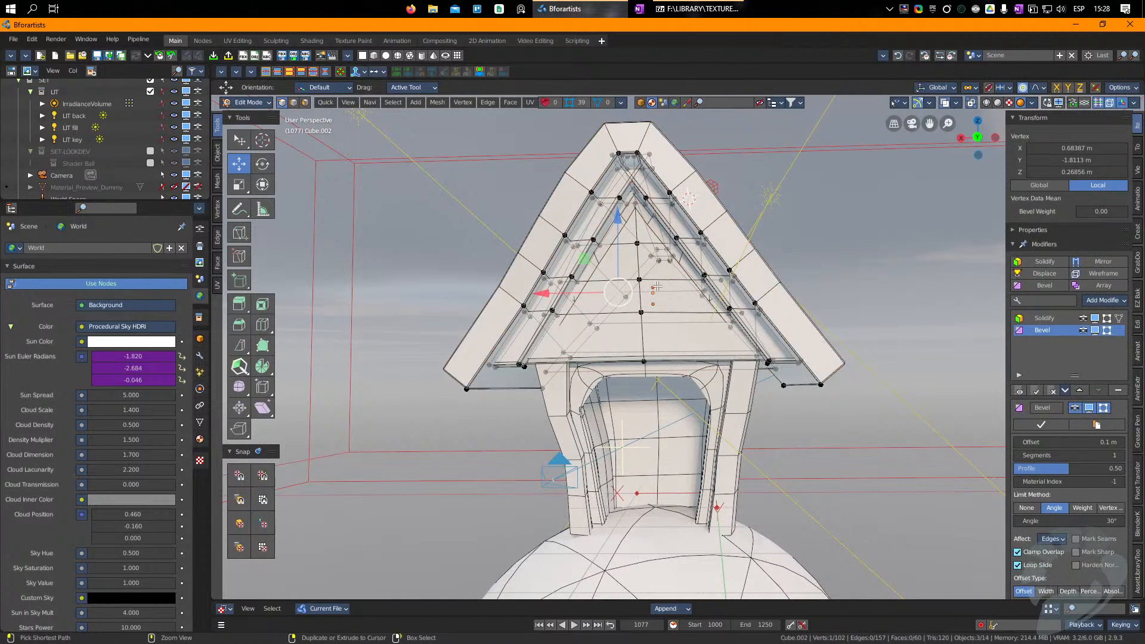
pyautogui.keyDown('shift'); pyautogui.click(641, 313); pyautogui.keyUp('shift')
pyautogui.moveTo(634, 317); pyautogui.dragTo(632, 310)
pyautogui.click(641, 356)
# Step: Box-select and reposition the vertices at the left and right eave ends with proportional editing
pyautogui.click(556, 355)
pyautogui.press('b')
pyautogui.moveTo(457, 411); pyautogui.dragTo(518, 384)
pyautogui.click(820, 384)
pyautogui.press('b')
pyautogui.moveTo(886, 423); pyautogui.dragTo(730, 346)
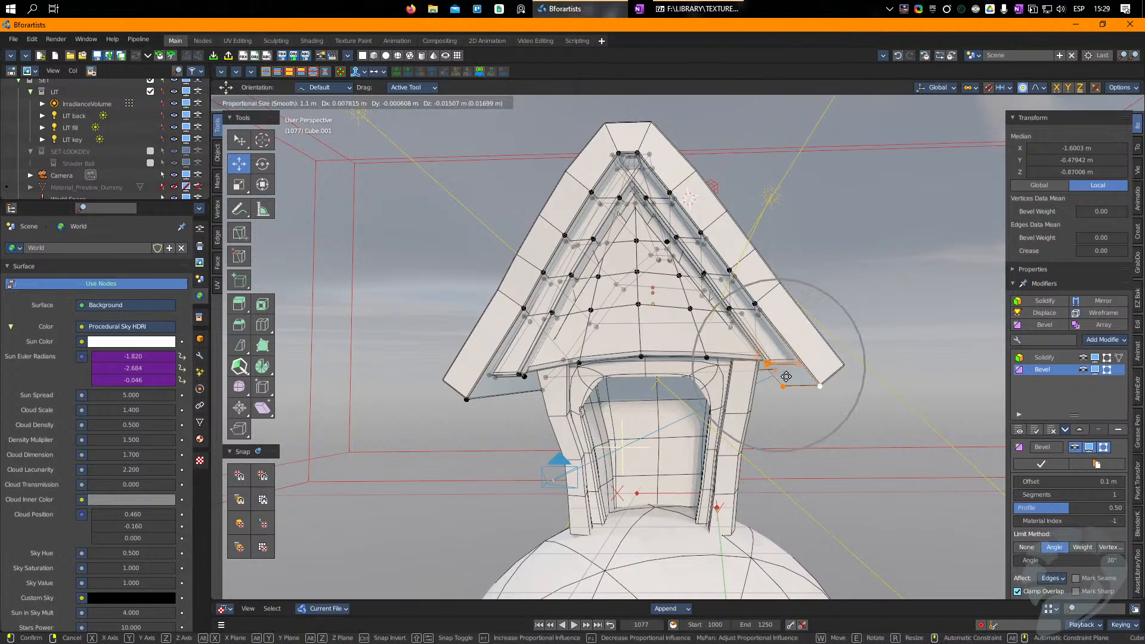
# Step: Pull the middle vertices of the right and left roof slopes inward to give the roof a concave curve
pyautogui.click(701, 232)
pyautogui.press('b')
pyautogui.moveTo(812, 208); pyautogui.dragTo(672, 297)
pyautogui.moveTo(709, 262); pyautogui.dragTo(693, 275)
pyautogui.click(568, 238)
pyautogui.press('b')
pyautogui.moveTo(616, 217); pyautogui.dragTo(501, 296)
pyautogui.moveTo(586, 277); pyautogui.dragTo(609, 292)
# Step: Shift the ridge vertices slightly and move the right eave end outward to finish the roof curve
pyautogui.click(638, 153)
pyautogui.keyDown('ctrl'); pyautogui.moveTo(672, 136); pyautogui.dragTo(601, 173, button='right'); pyautogui.keyUp('ctrl')
pyautogui.moveTo(635, 159); pyautogui.dragTo(651, 153)
pyautogui.moveTo(775, 283); pyautogui.dragTo(803, 384, button='middle')
pyautogui.click(798, 380)
pyautogui.moveTo(799, 381); pyautogui.dragTo(812, 382, button='right')
pyautogui.press('Tab')
# Step: Edit the house body and scale the selected vertices of the left door jamb
pyautogui.click(594, 396)
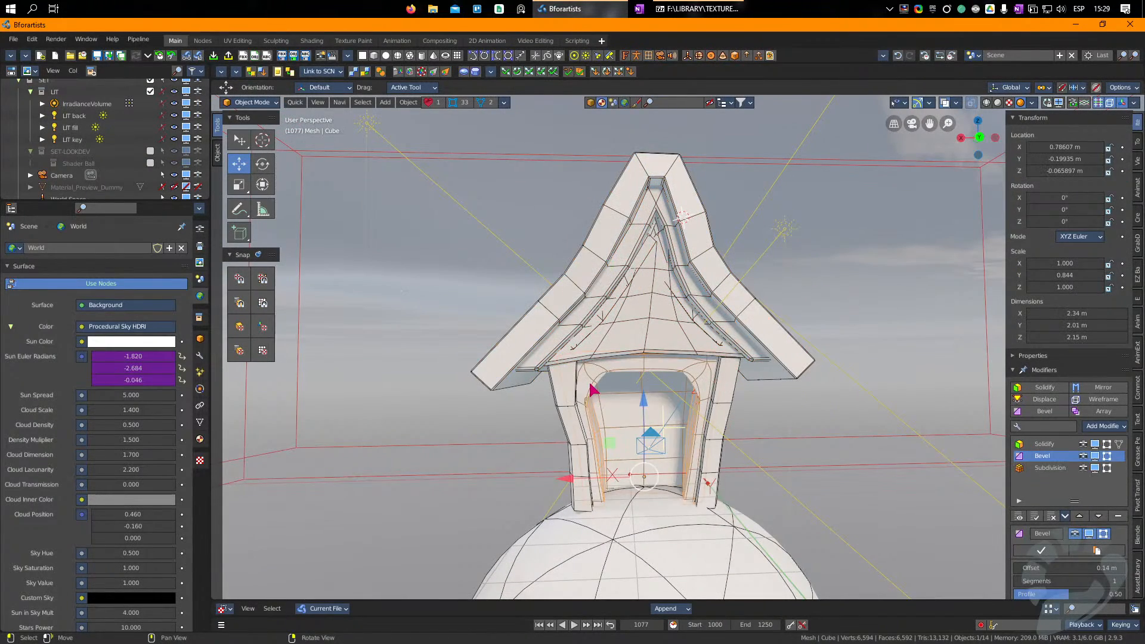
pyautogui.press('Tab')
pyautogui.scroll(3, 589, 391)
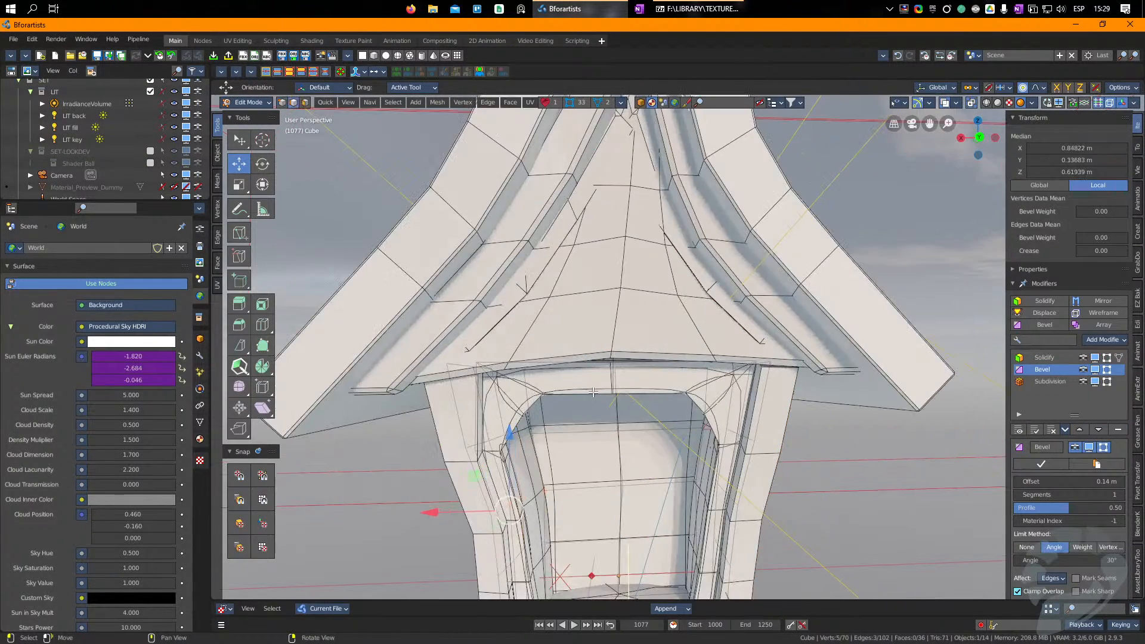
pyautogui.scroll(2, 589, 391)
pyautogui.press('s')
pyautogui.click(890, 401)
pyautogui.hotkey('ctrl', 'z')
pyautogui.moveTo(858, 401); pyautogui.dragTo(891, 401, button='right')
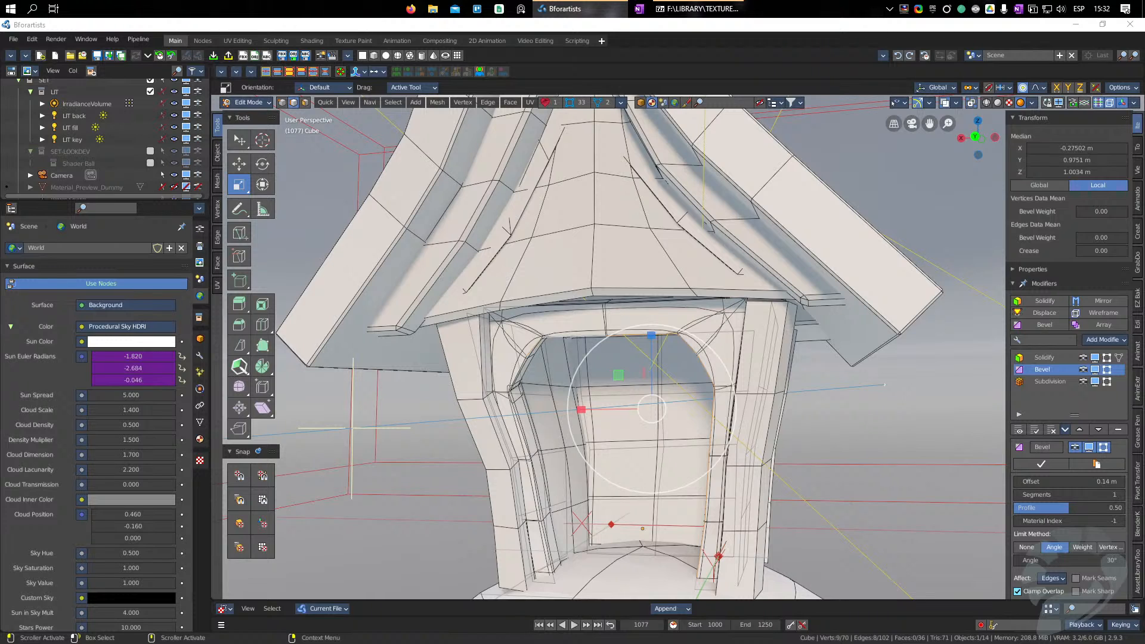
pyautogui.moveTo(632, 426); pyautogui.dragTo(581, 412, button='middle')
pyautogui.moveTo(580, 410); pyautogui.dragTo(585, 409)
pyautogui.rightClick(585, 409)
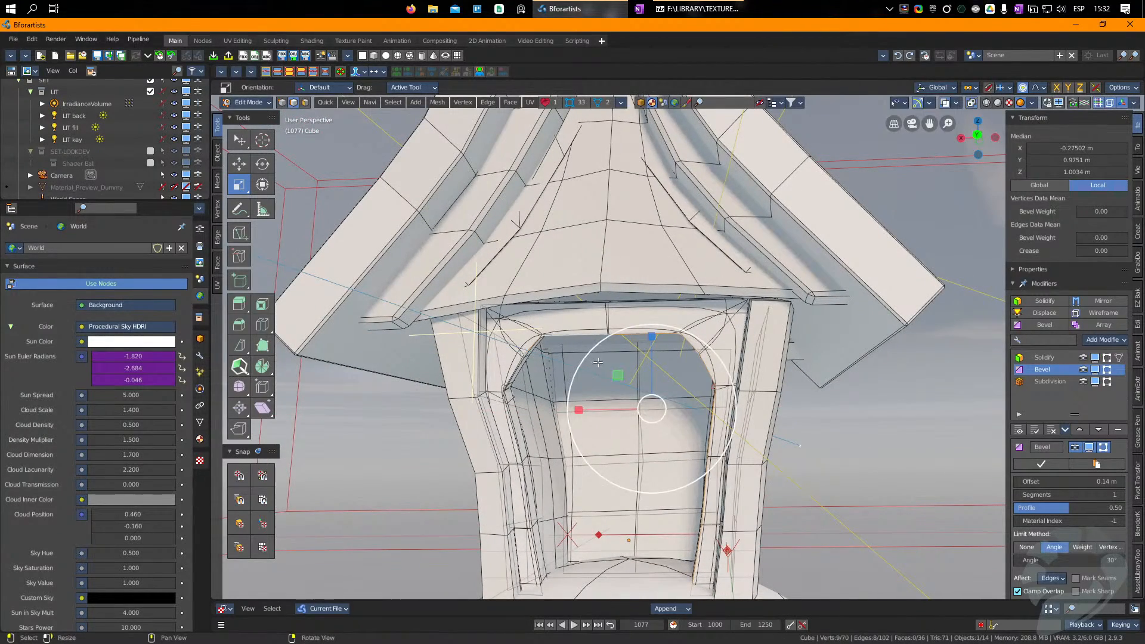
pyautogui.moveTo(598, 362); pyautogui.dragTo(601, 441, button='middle')
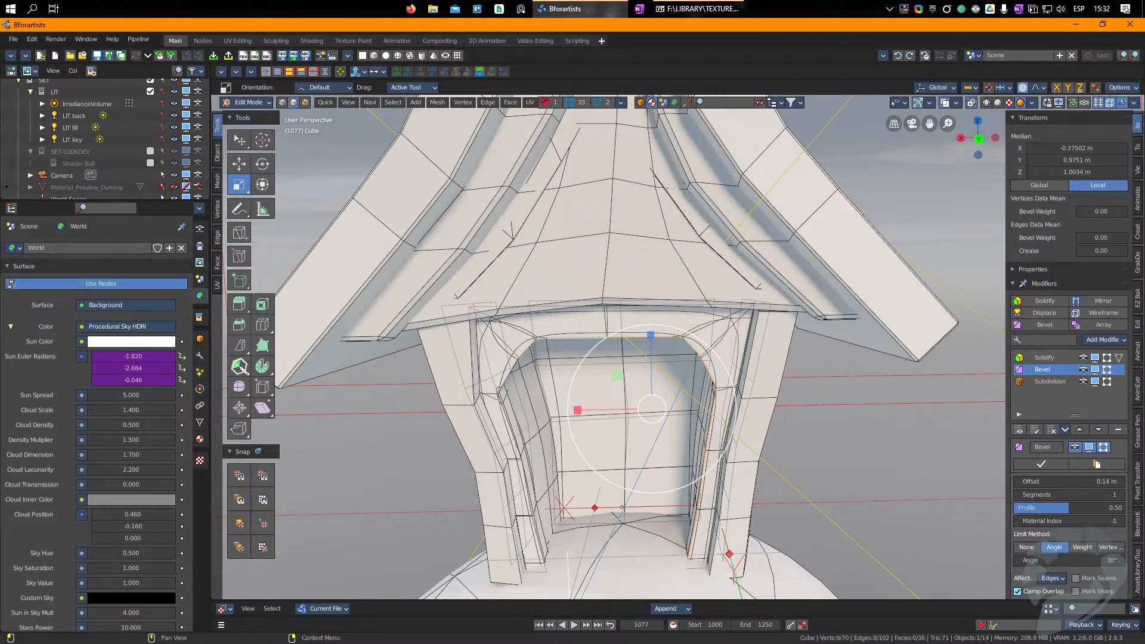
pyautogui.press('g')
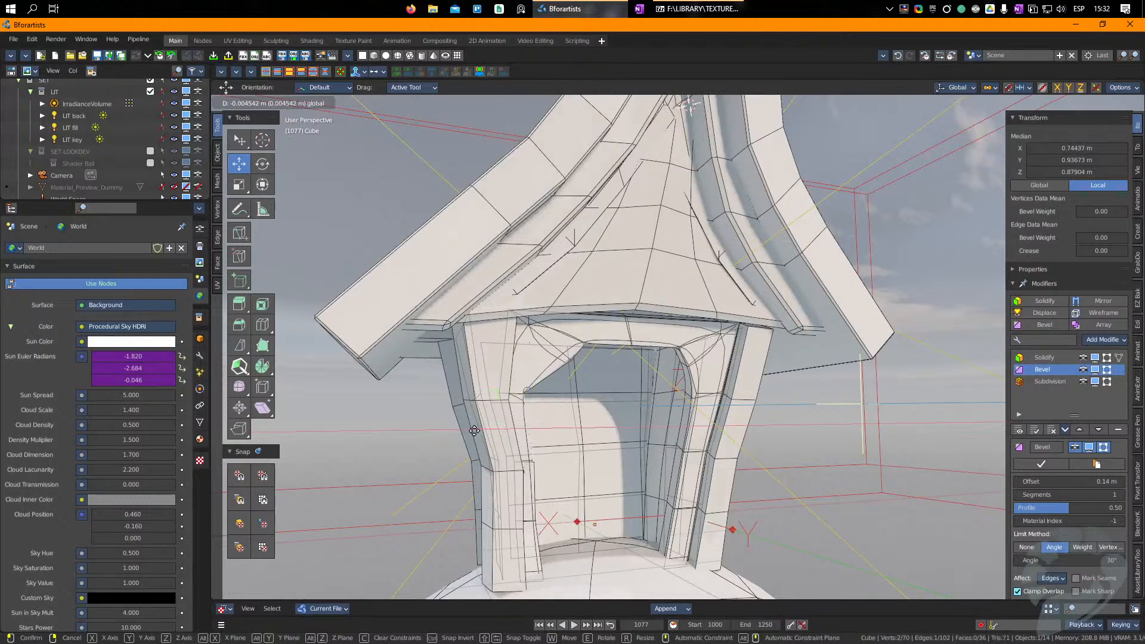
pyautogui.click(472, 430)
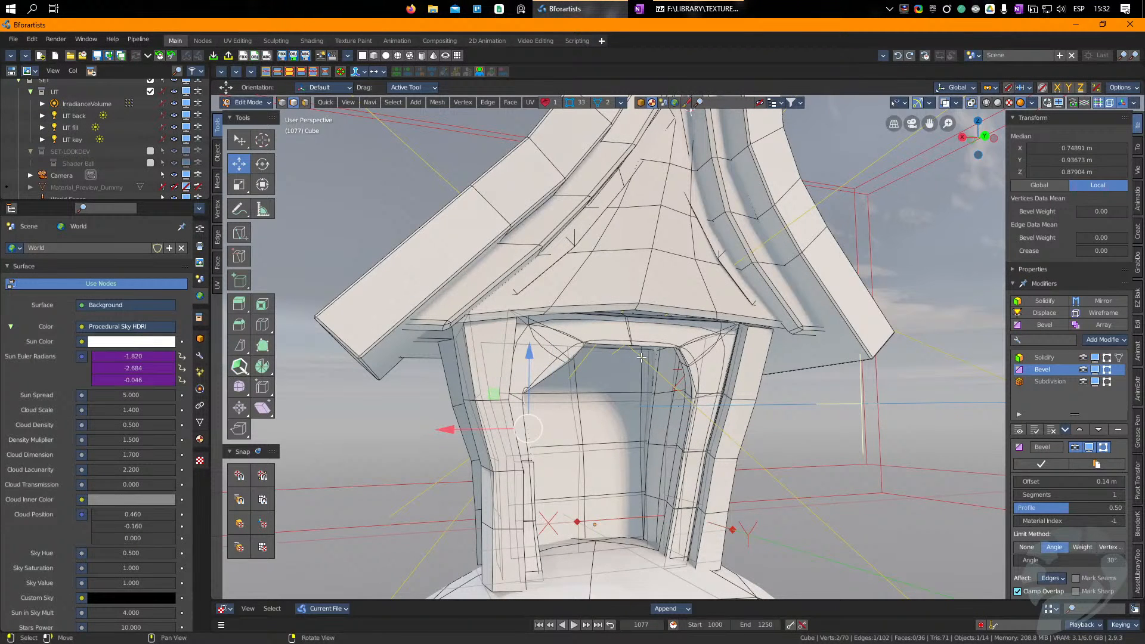
# Step: Isolate the house body, hide its Bevel and Subdivision effects, and merge the stray vertex on the left door jamb
pyautogui.press('KP_Divide')
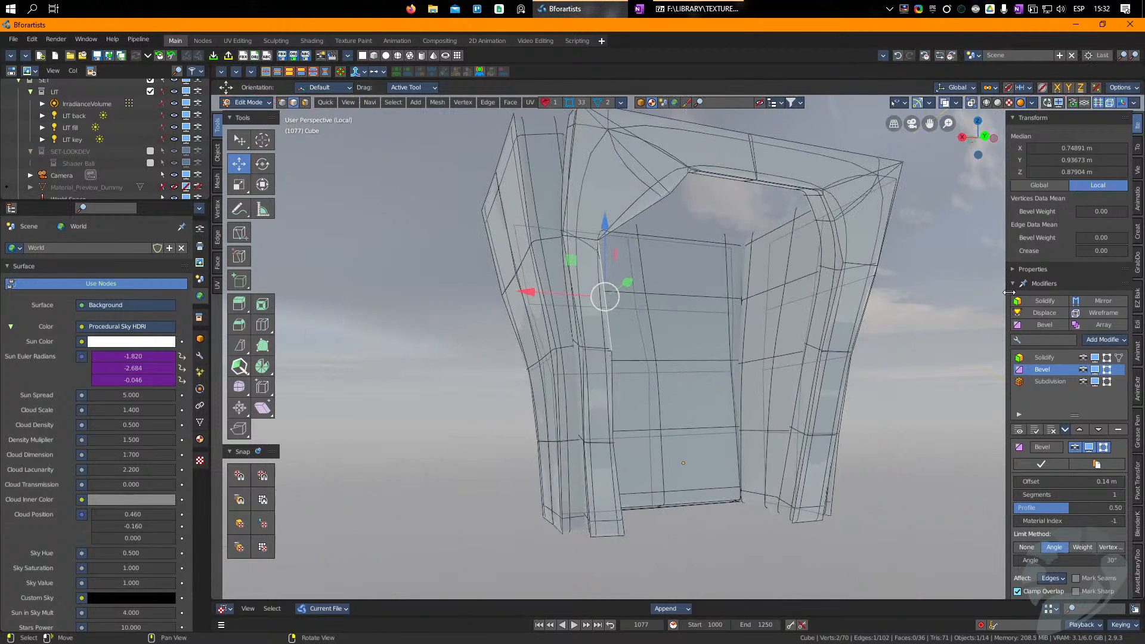
pyautogui.click(1096, 381)
pyautogui.click(1096, 368)
pyautogui.scroll(2, 605, 296)
pyautogui.press('1')
pyautogui.click(591, 241)
pyautogui.moveTo(567, 242); pyautogui.dragTo(620, 267)
pyautogui.click(586, 245)
pyautogui.click(619, 352)
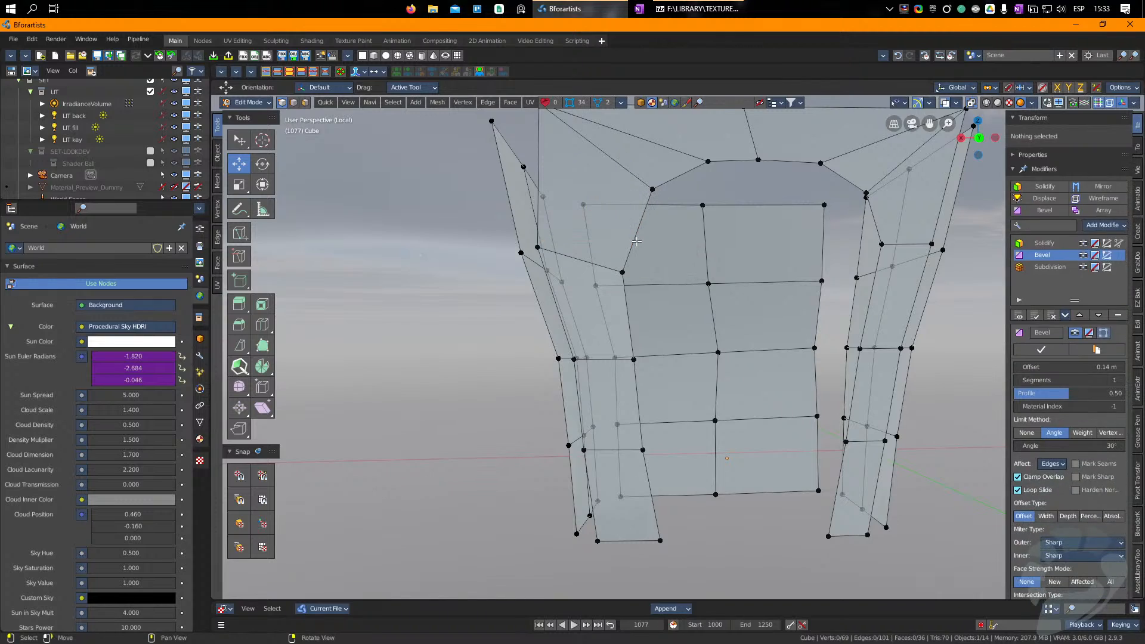
# Step: Turn the house body's modifiers back on in the viewport and show the rest of the scene again
pyautogui.press('Tab')
pyautogui.moveTo(1097, 445); pyautogui.dragTo(1097, 468)
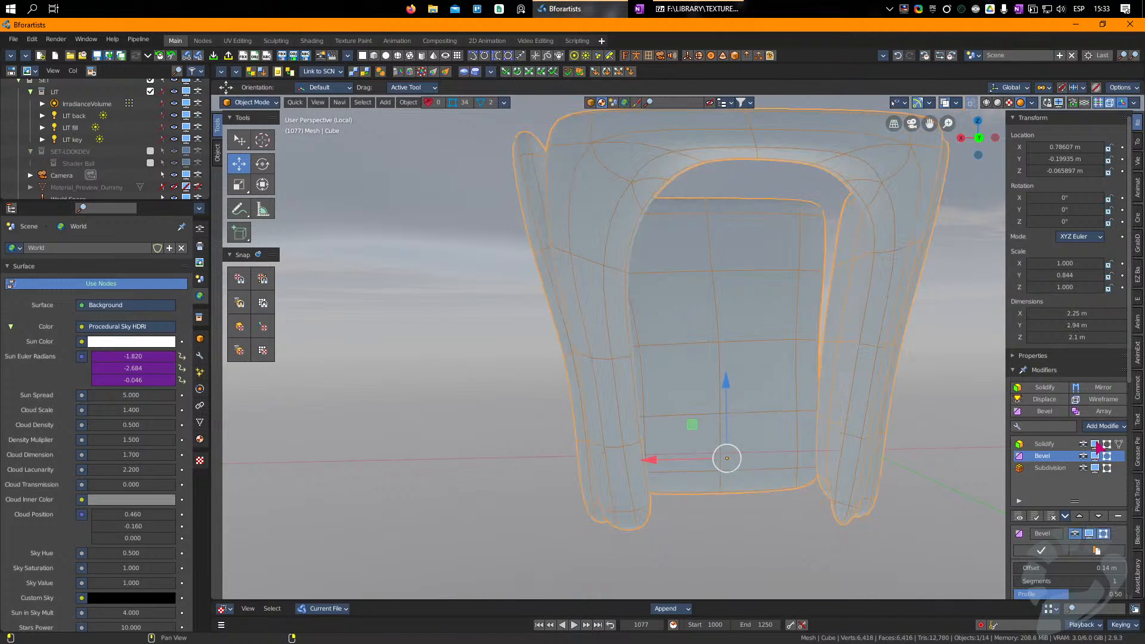
pyautogui.press('KP_Divide')
pyautogui.moveTo(825, 352); pyautogui.dragTo(706, 337, button='right')
pyautogui.press('Tab')
# Step: Raise the front wall's upper right corner and top middle vertices toward the roof
pyautogui.press('Tab')
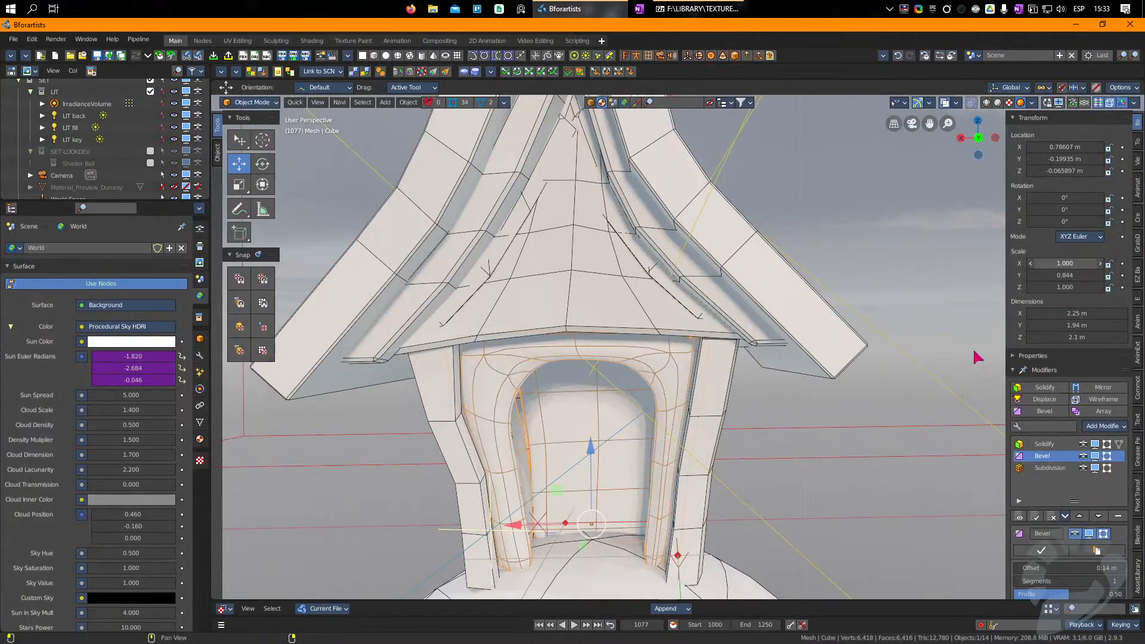
# Step: Set the house body's Bevel modifier to 2 segments
pyautogui.click(680, 353)
pyautogui.click(618, 357)
pyautogui.moveTo(637, 412); pyautogui.dragTo(709, 292, button='middle')
pyautogui.click(1051, 468)
pyautogui.click(1043, 456)
pyautogui.scroll(-2, 1043, 456)
pyautogui.press('Tab')
pyautogui.moveTo(780, 198); pyautogui.dragTo(781, 182)
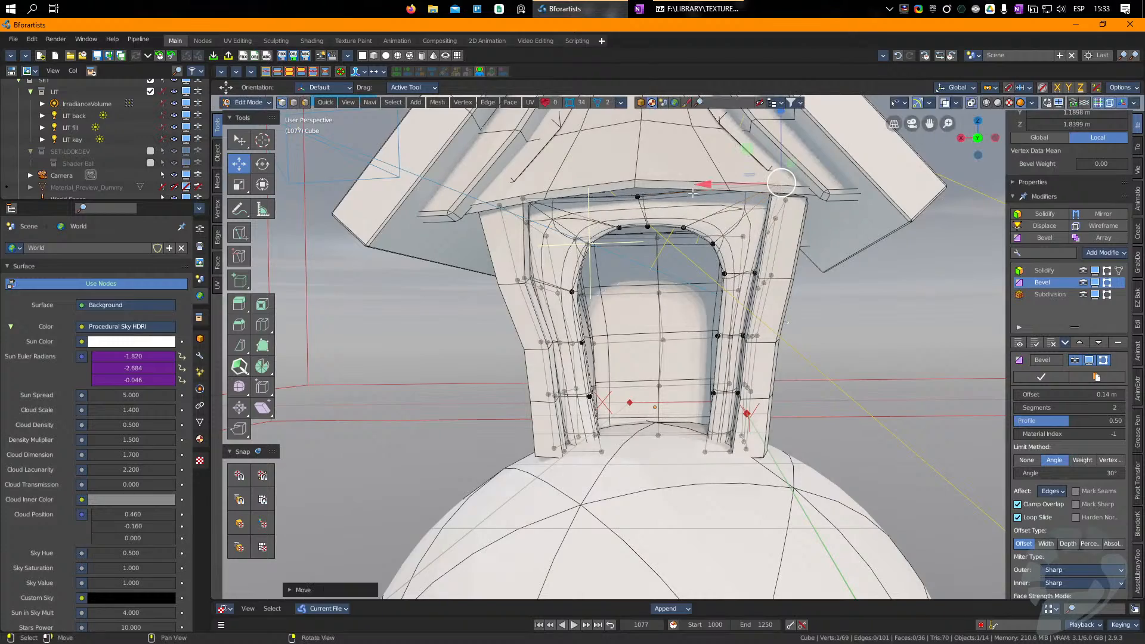
pyautogui.moveTo(637, 199); pyautogui.dragTo(635, 179)
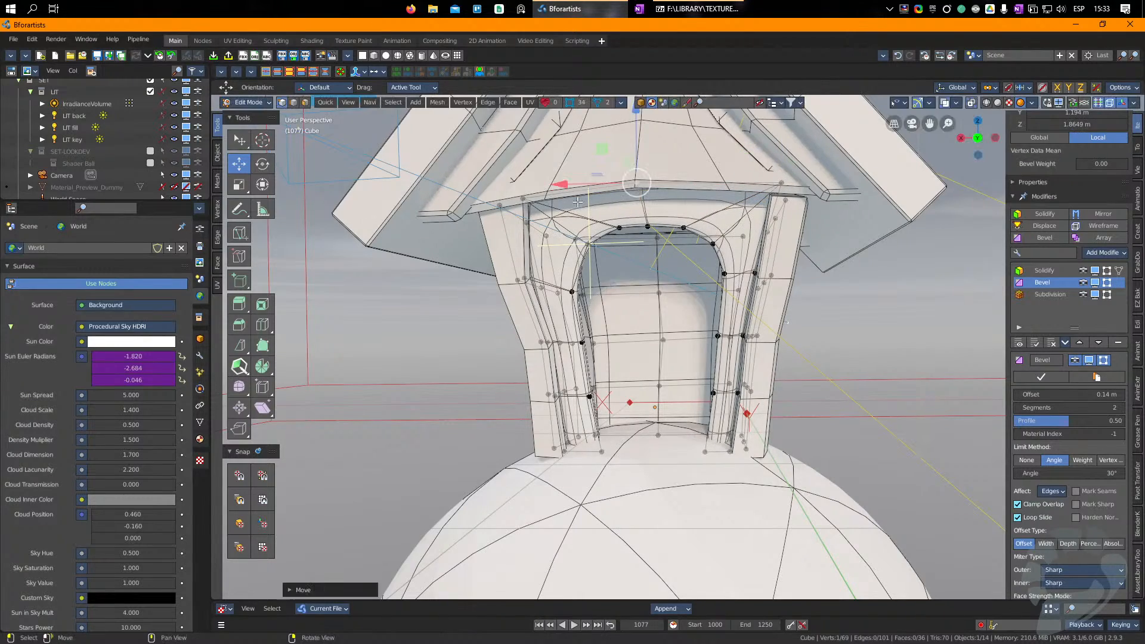
pyautogui.press('Tab')
# Step: Move the four outer vertices of the right door jamb outward toward the corner strip
pyautogui.moveTo(633, 328); pyautogui.dragTo(653, 359, button='middle')
pyautogui.scroll(4, 661, 357)
pyautogui.press('Tab')
pyautogui.moveTo(798, 569); pyautogui.dragTo(817, 568)
pyautogui.moveTo(819, 442); pyautogui.dragTo(837, 443)
pyautogui.moveTo(836, 316); pyautogui.dragTo(854, 318)
pyautogui.click(872, 168)
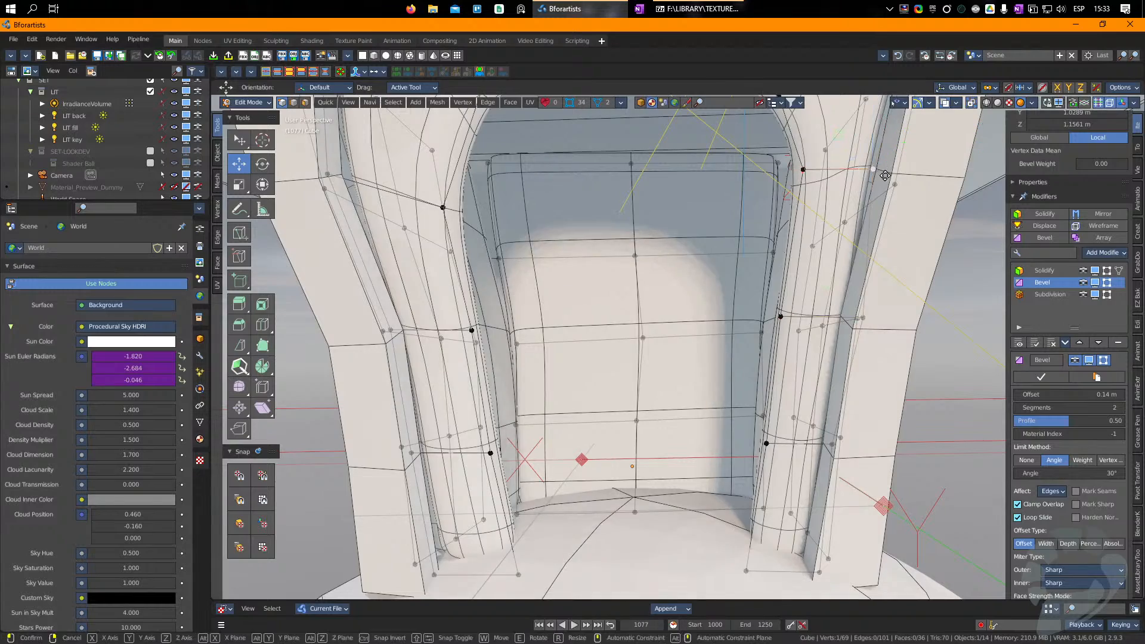
pyautogui.moveTo(874, 169); pyautogui.dragTo(892, 173)
pyautogui.scroll(-3, 489, 232)
# Step: Nudge the bottom outer vertex of the left door jamb toward the left corner strip
pyautogui.moveTo(470, 231); pyautogui.dragTo(514, 232, button='right')
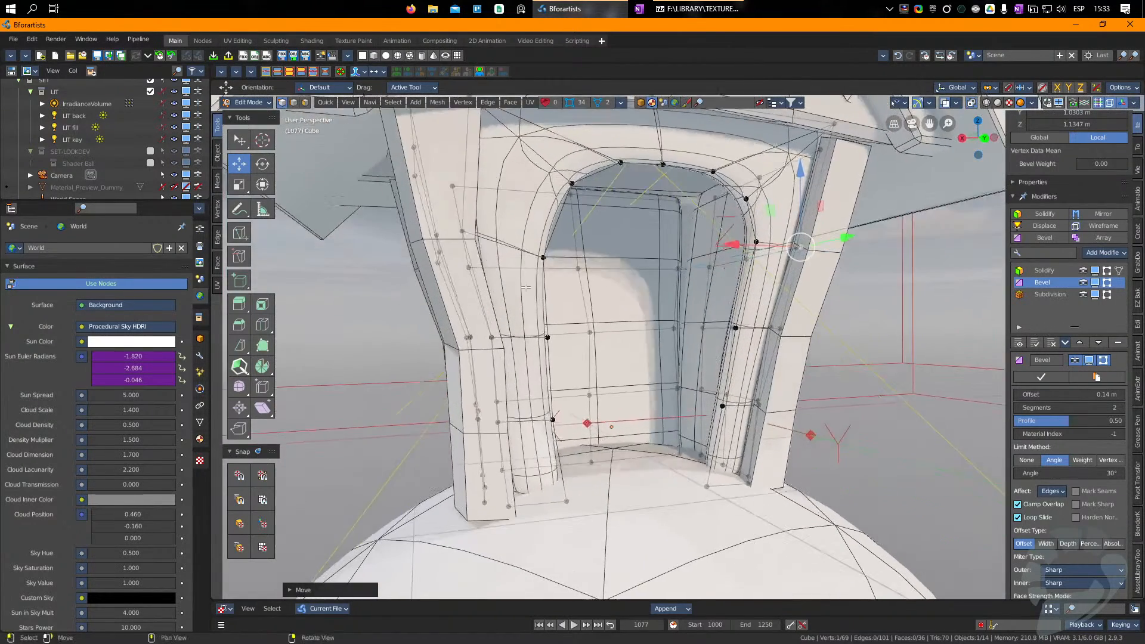
pyautogui.scroll(-1, 513, 232)
pyautogui.moveTo(533, 489); pyautogui.dragTo(528, 491)
pyautogui.press('Tab')
# Step: Adjust the lower vertices beside the doorway, nudging the left one outward and the right one downward
pyautogui.click(763, 353)
pyautogui.click(1048, 365)
pyautogui.moveTo(685, 346); pyautogui.dragTo(643, 343, button='right')
pyautogui.scroll(-2, 644, 343)
pyautogui.press('Tab')
pyautogui.moveTo(542, 440); pyautogui.dragTo(535, 442)
pyautogui.click(717, 428)
pyautogui.moveTo(727, 432); pyautogui.dragTo(726, 456)
pyautogui.scroll(-2, 618, 368)
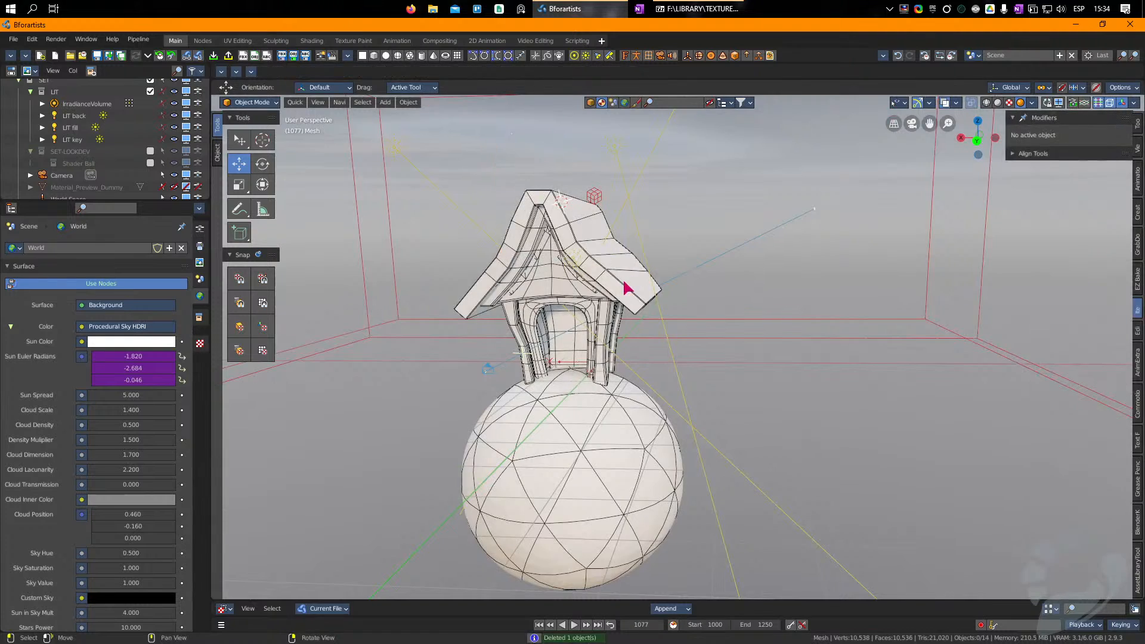
# Step: Check the roof's faces in edit mode and add a flat box above the front of the roof
pyautogui.click(555, 203)
pyautogui.moveTo(555, 204); pyautogui.dragTo(559, 232, button='right')
pyautogui.press('Tab')
pyautogui.press('Tab')
pyautogui.press('Tab')
pyautogui.press('3')
pyautogui.click(621, 232)
pyautogui.keyDown('alt'); pyautogui.click(625, 302); pyautogui.keyUp('alt')
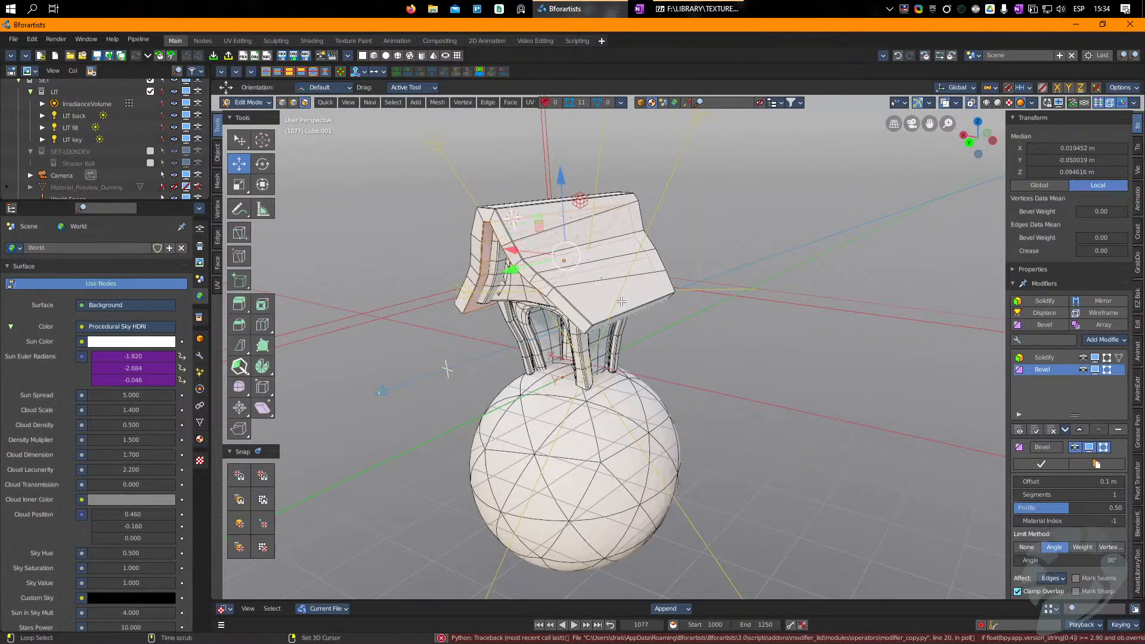
pyautogui.click(625, 301)
pyautogui.moveTo(626, 290); pyautogui.dragTo(652, 286, button='right')
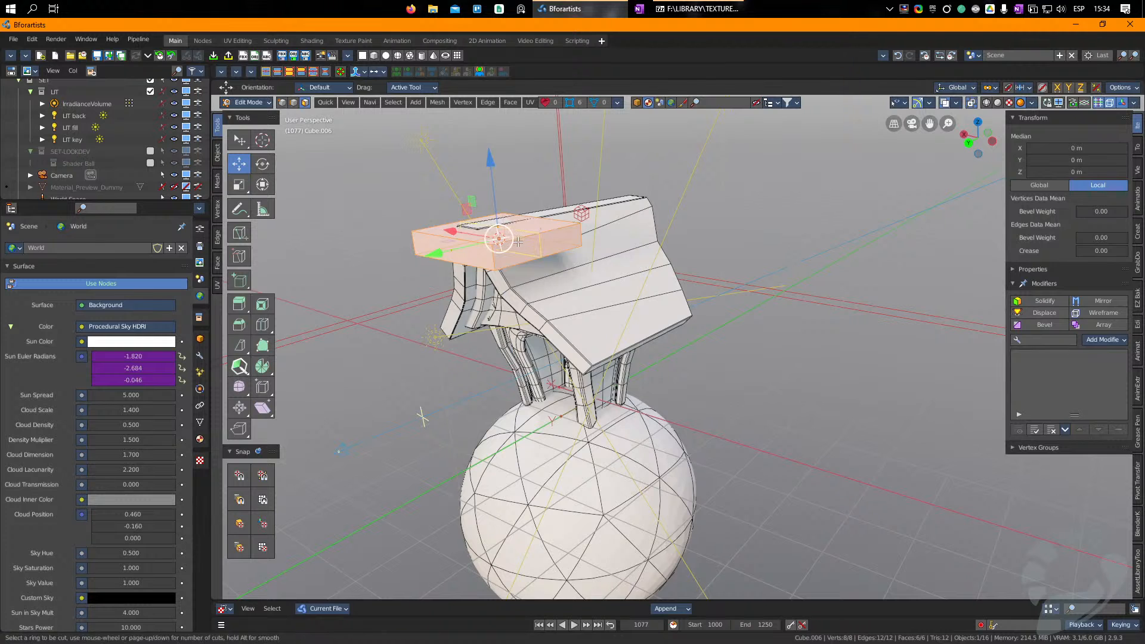
# Step: Add a loop cut near each end of the flat box above the roof
pyautogui.moveTo(536, 280); pyautogui.dragTo(513, 267, button='middle')
pyautogui.hotkey('ctrl', 'r')
pyautogui.click(513, 268)
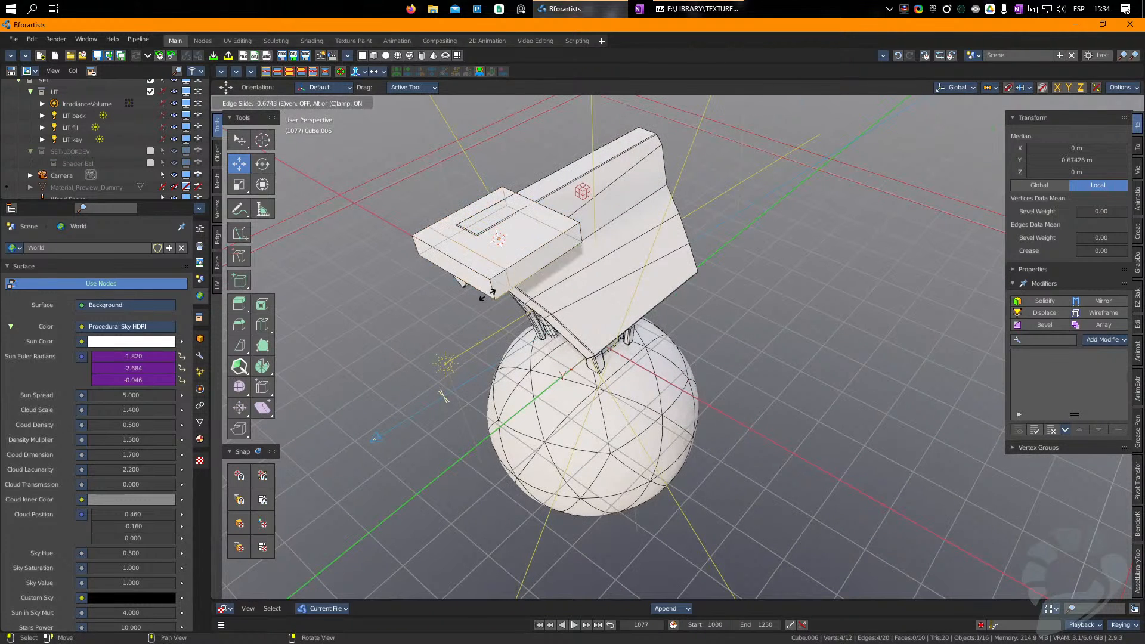
pyautogui.click(487, 252)
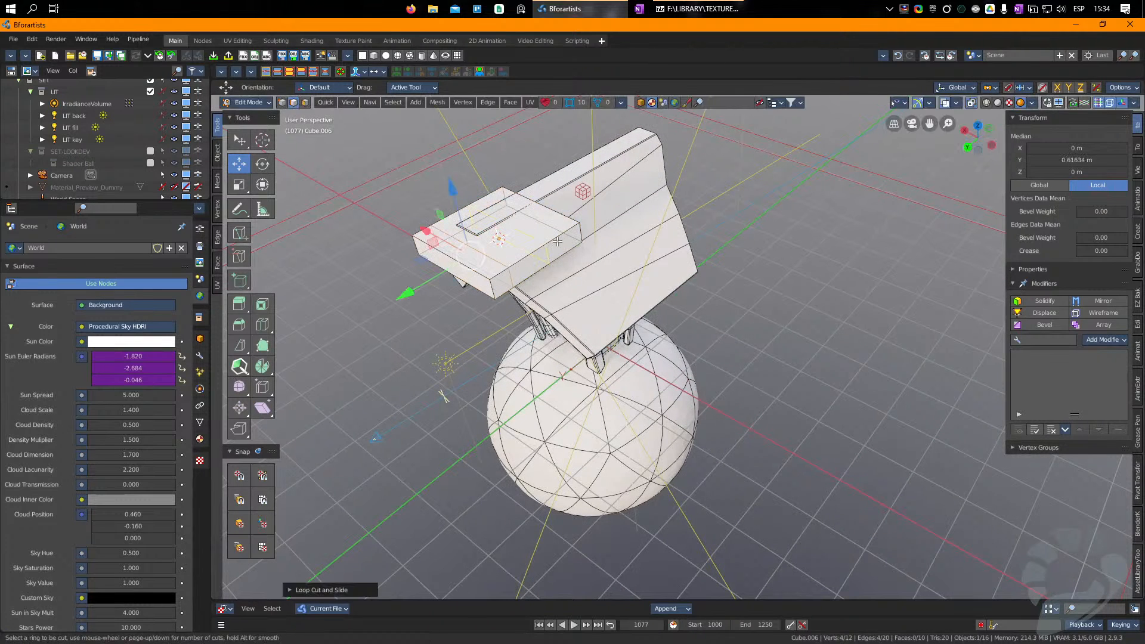
pyautogui.click(507, 261)
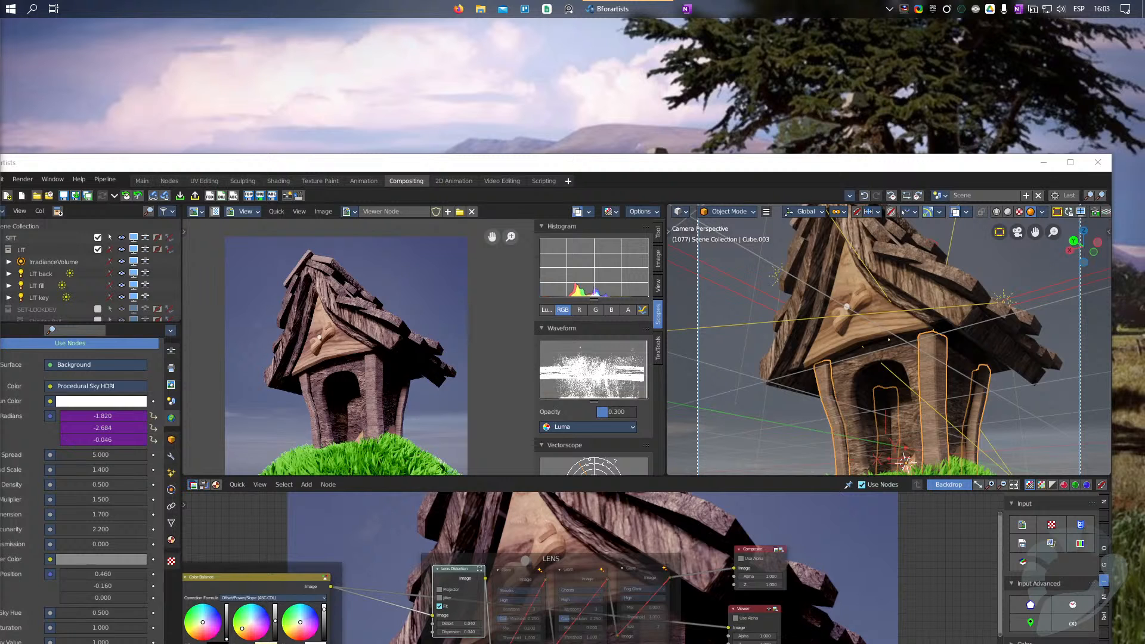
# Step: Switch to Discord to view the br-voice-chat channel
pyautogui.moveTo(0, 232); pyautogui.dragTo(600, 15)
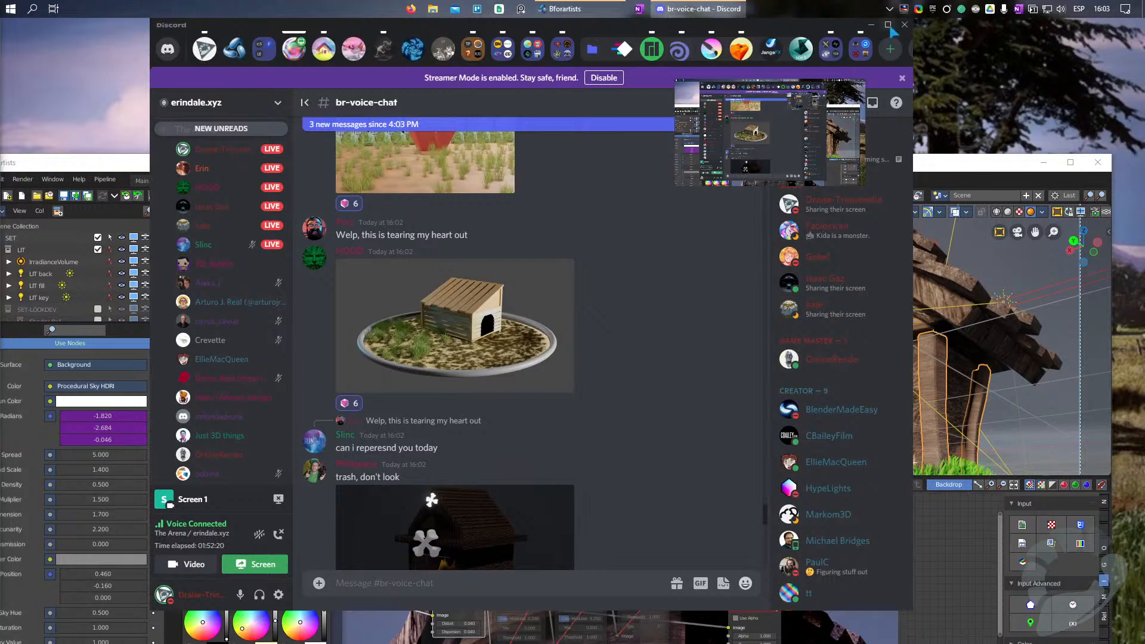
# Step: Maximize the Discord window and view the red doghouse render with the cartoon dog at full size
pyautogui.click(888, 25)
pyautogui.scroll(10, 256, 371)
pyautogui.scroll(15, 256, 371)
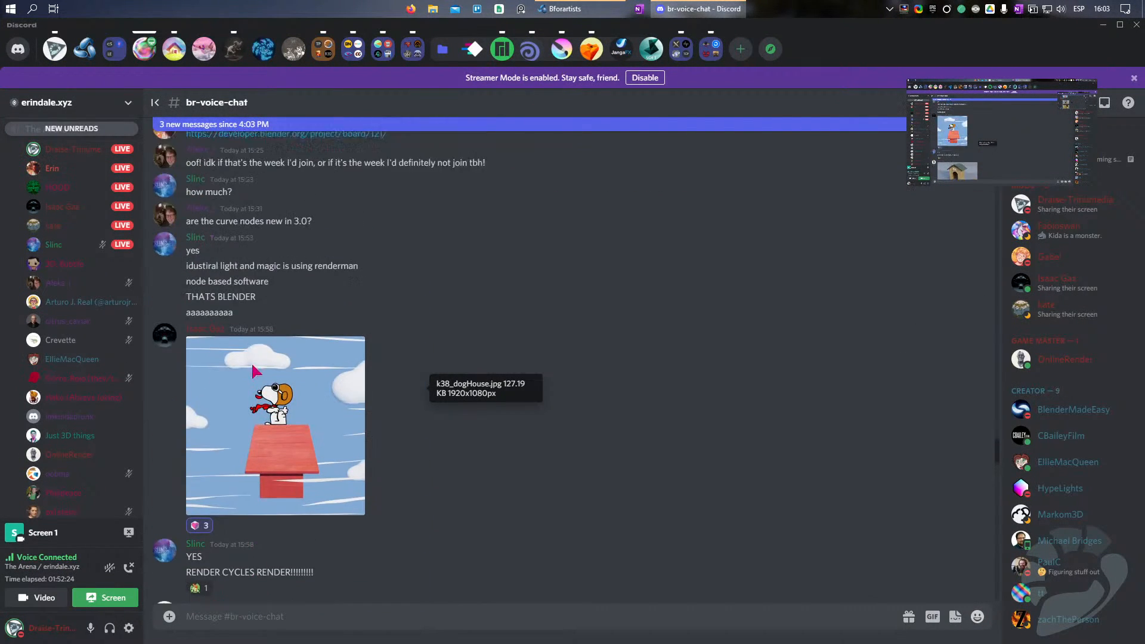
pyautogui.scroll(4, 255, 370)
pyautogui.scroll(-8, 260, 363)
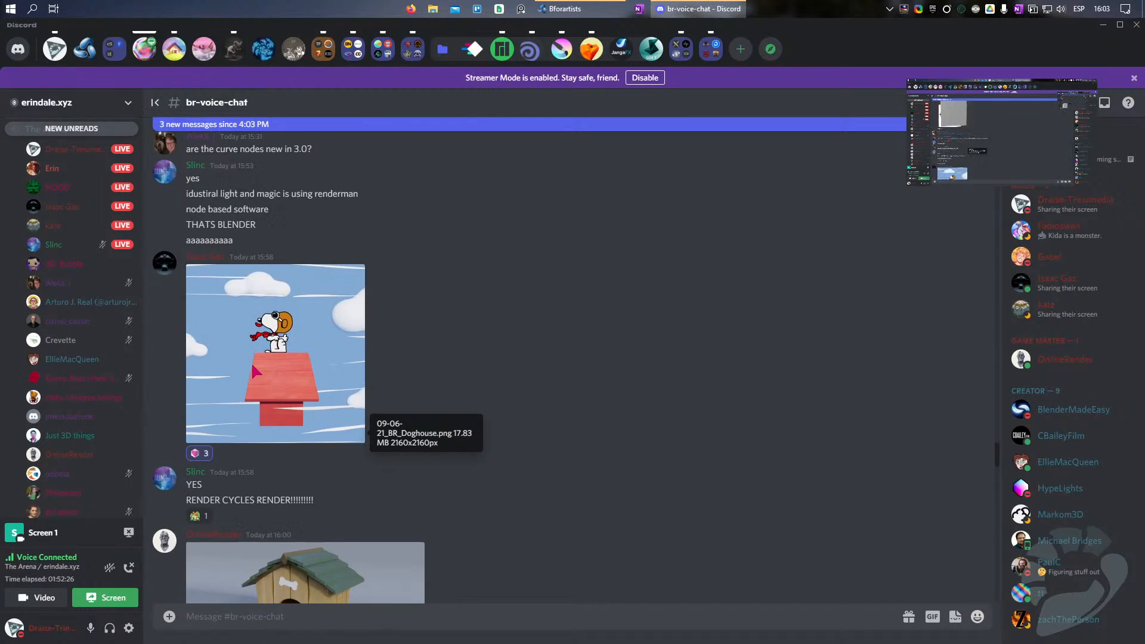
pyautogui.click(264, 352)
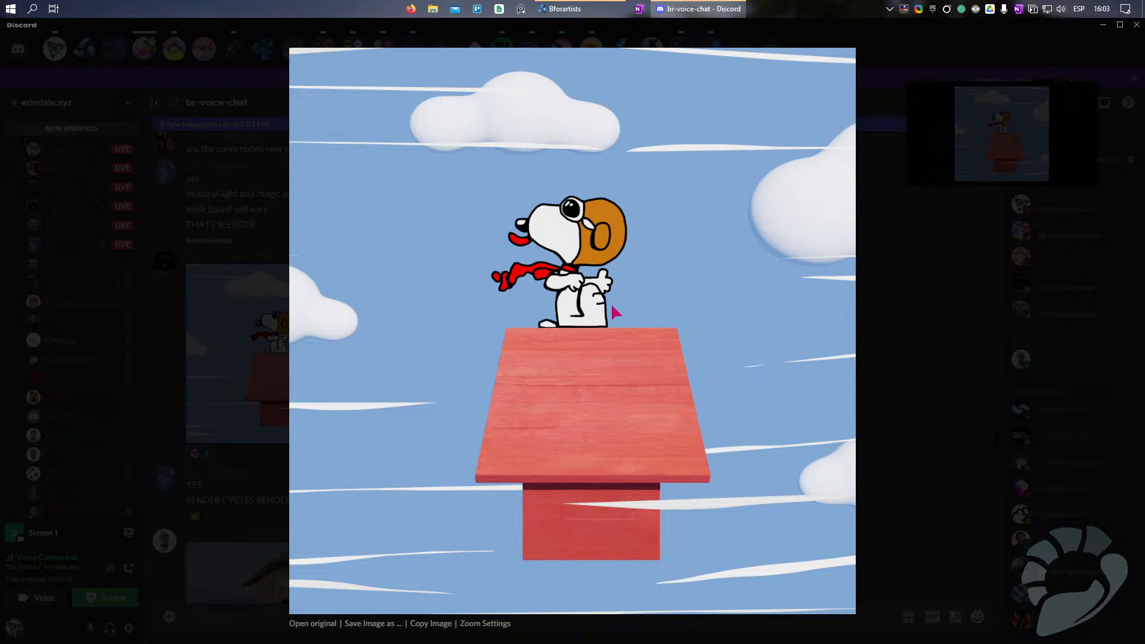
pyautogui.click(894, 407)
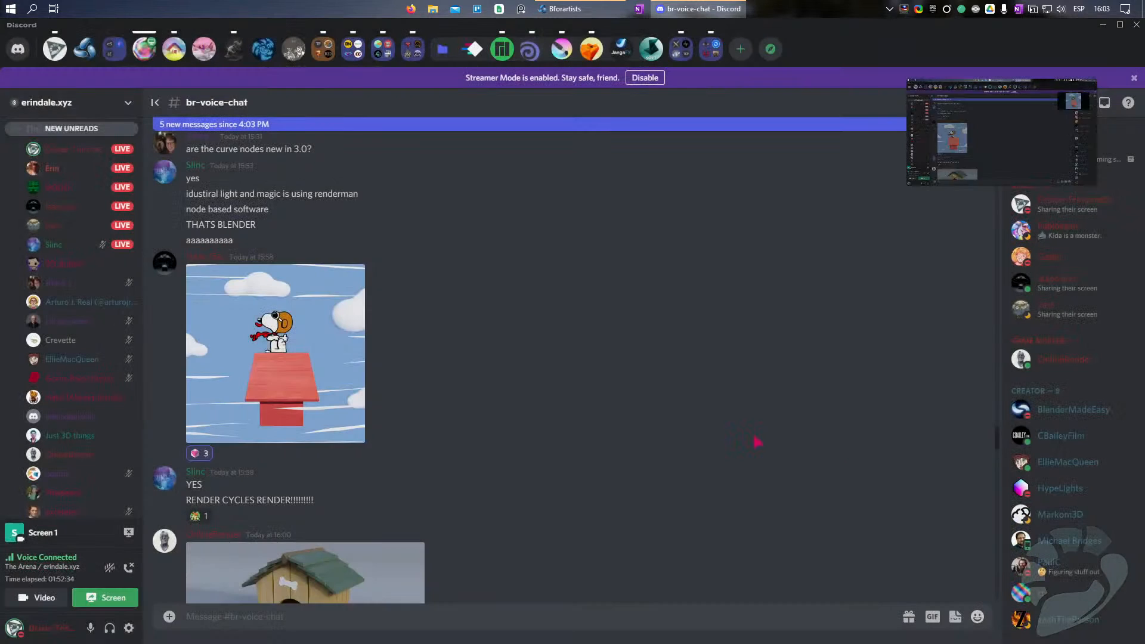
# Step: View the green-roofed doghouse render and the rocket render captioned "TO THE MOON" enlarged
pyautogui.scroll(-4, 310, 388)
pyautogui.click(306, 409)
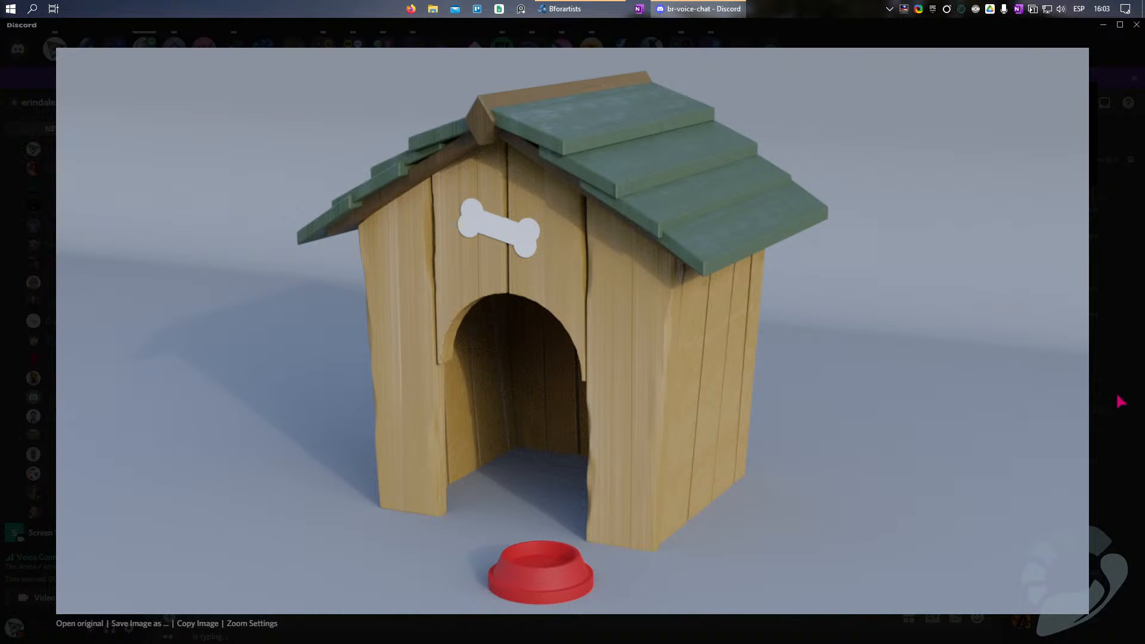
pyautogui.click(1121, 401)
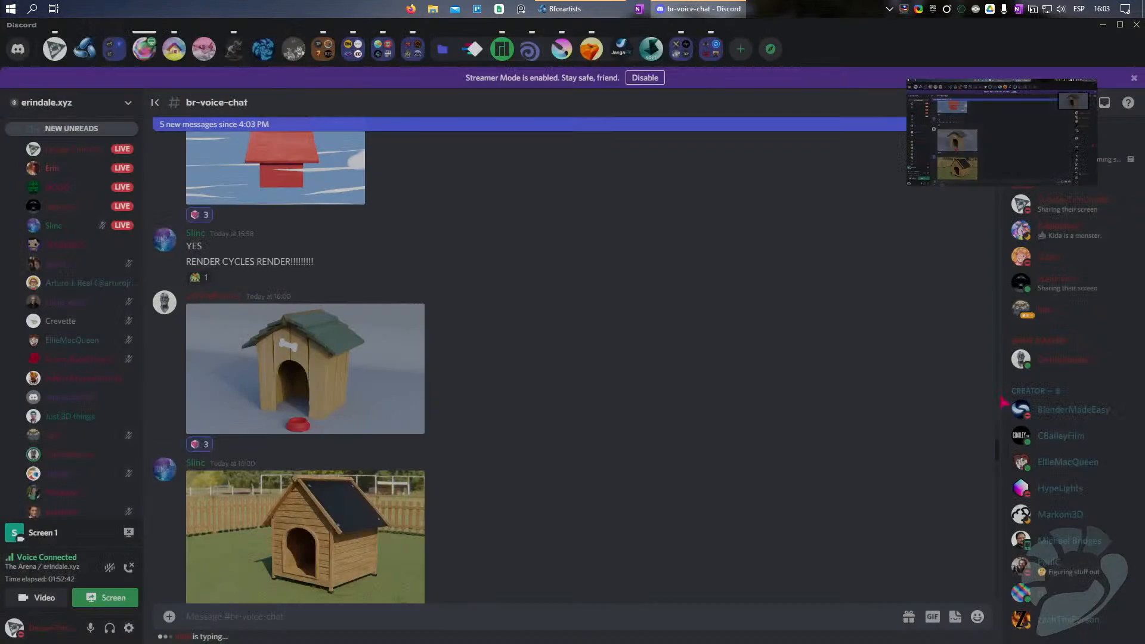
pyautogui.scroll(-10, 341, 400)
pyautogui.scroll(-5, 341, 400)
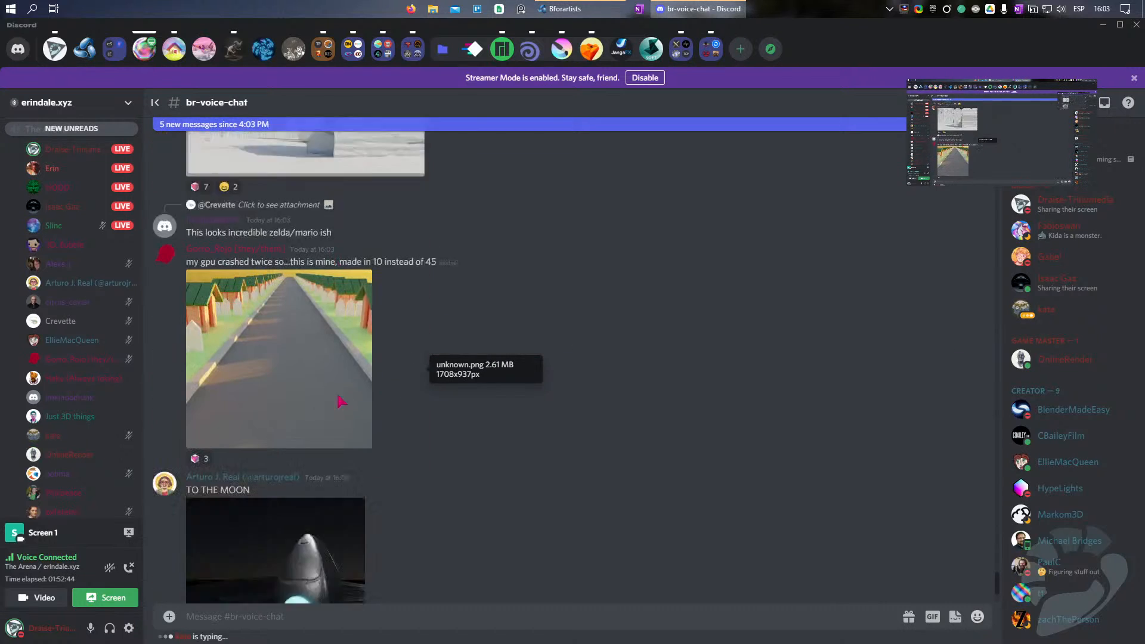
pyautogui.click(301, 486)
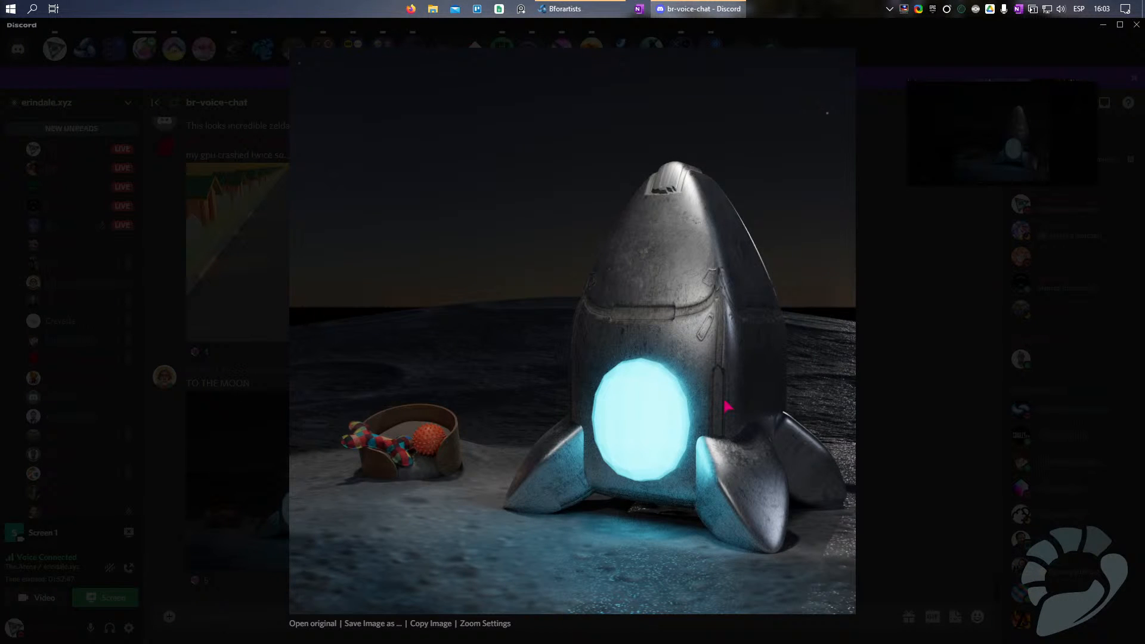
pyautogui.click(903, 340)
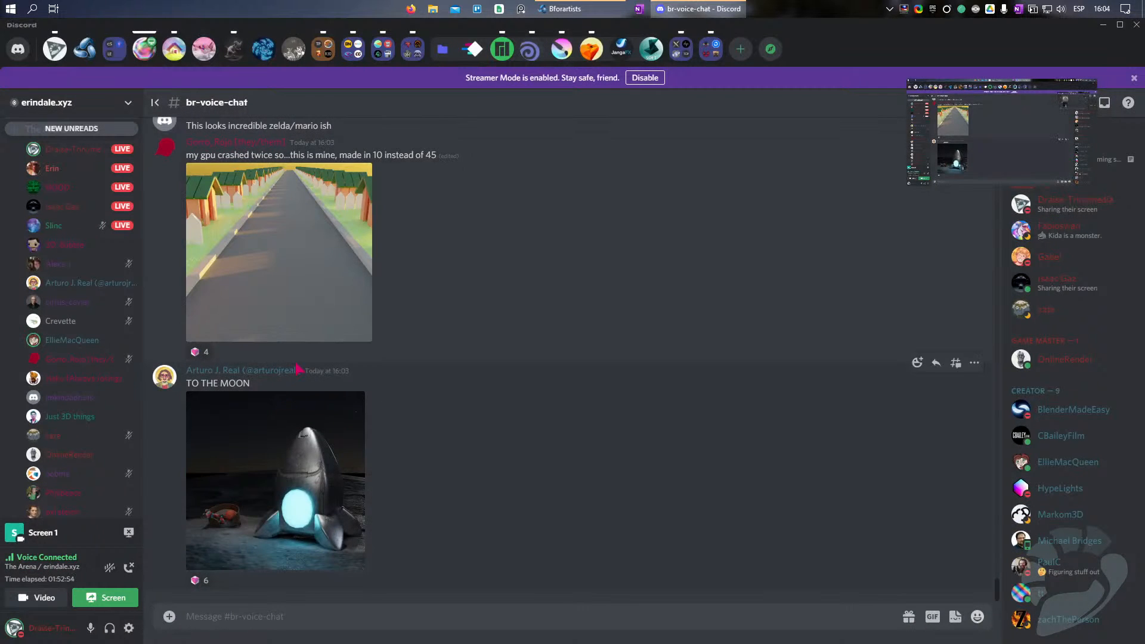
# Step: View the render of the road lined with houses and the wooden doghouse with the dark roof enlarged
pyautogui.scroll(3, 288, 408)
pyautogui.click(290, 408)
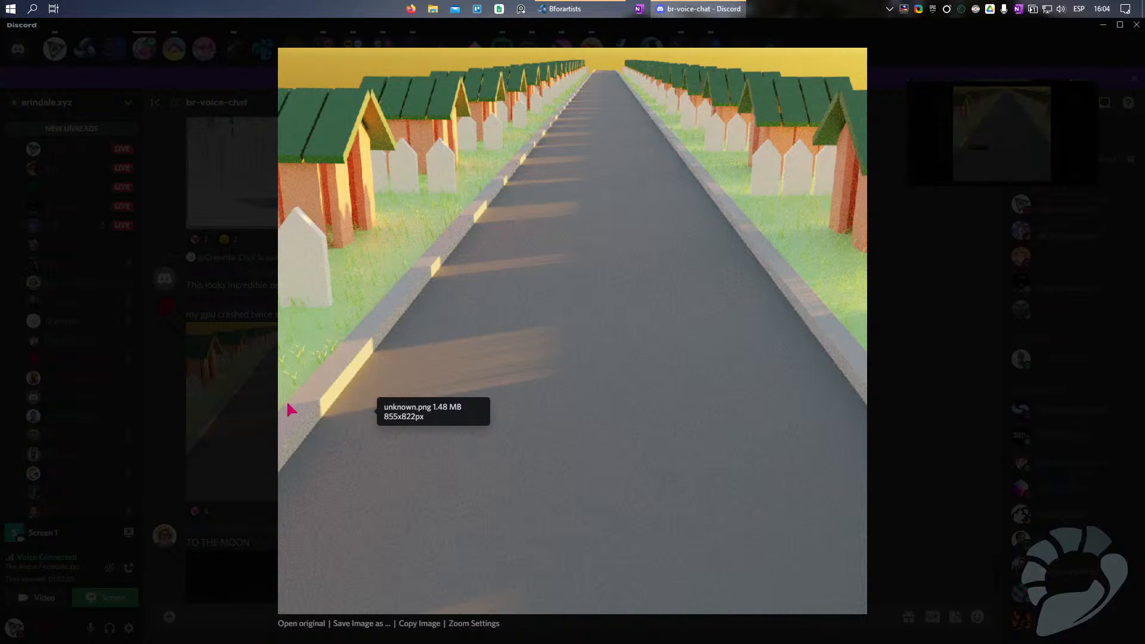
pyautogui.click(894, 251)
pyautogui.scroll(15, 290, 340)
pyautogui.scroll(12, 290, 340)
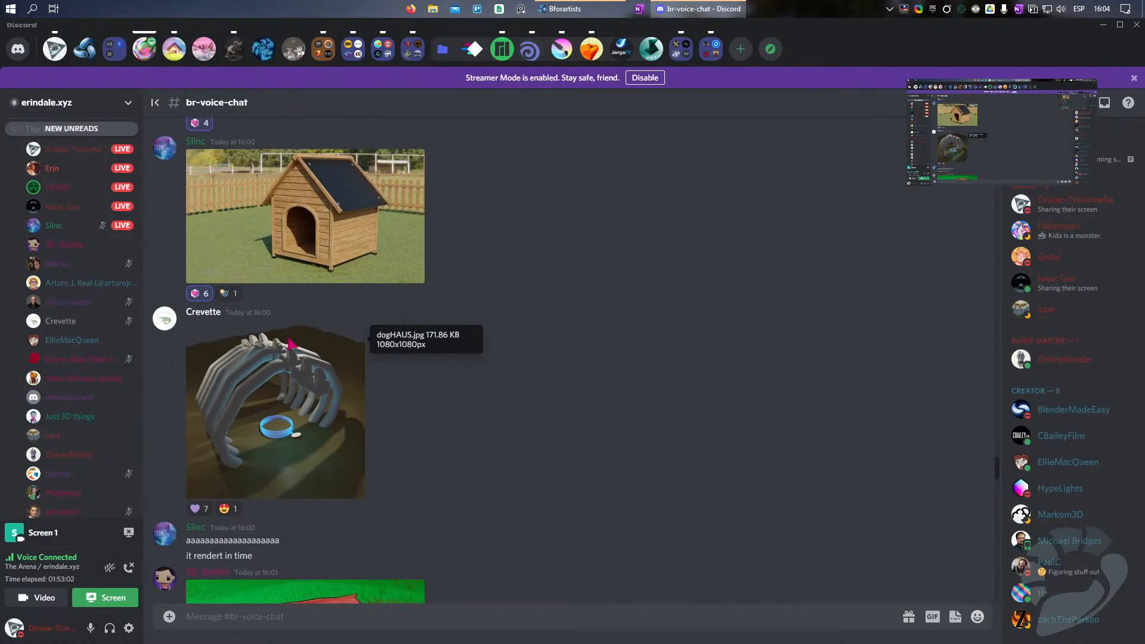
pyautogui.scroll(3, 291, 344)
pyautogui.click(310, 300)
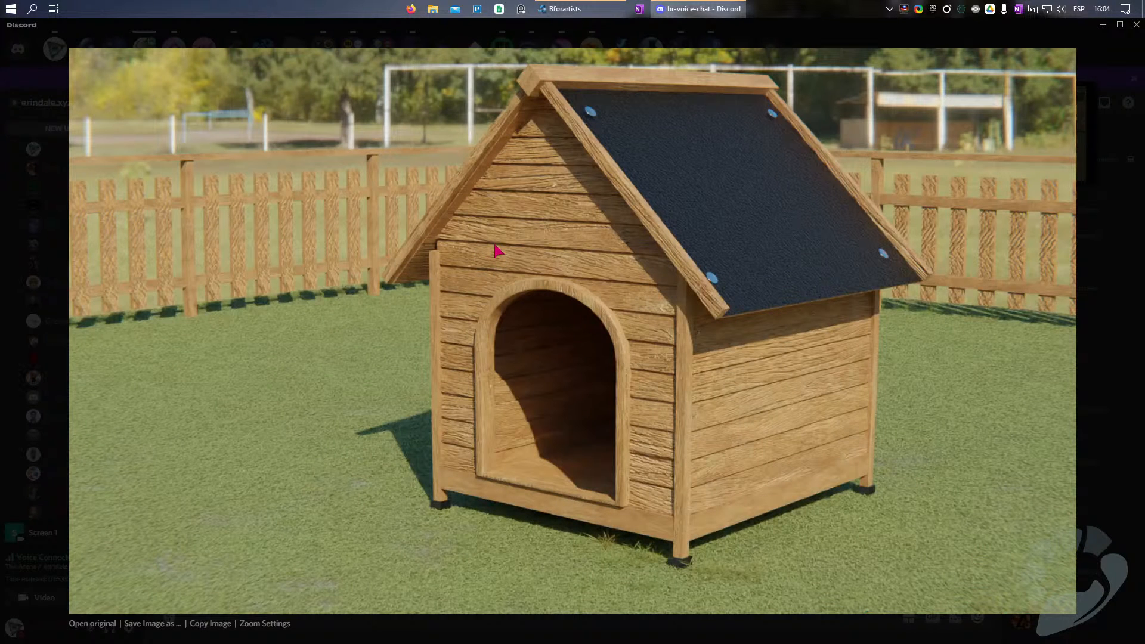
pyautogui.click(1113, 307)
# Step: View the rib-bone shelter render and the red-tiled doghouse on stone slabs enlarged
pyautogui.click(309, 466)
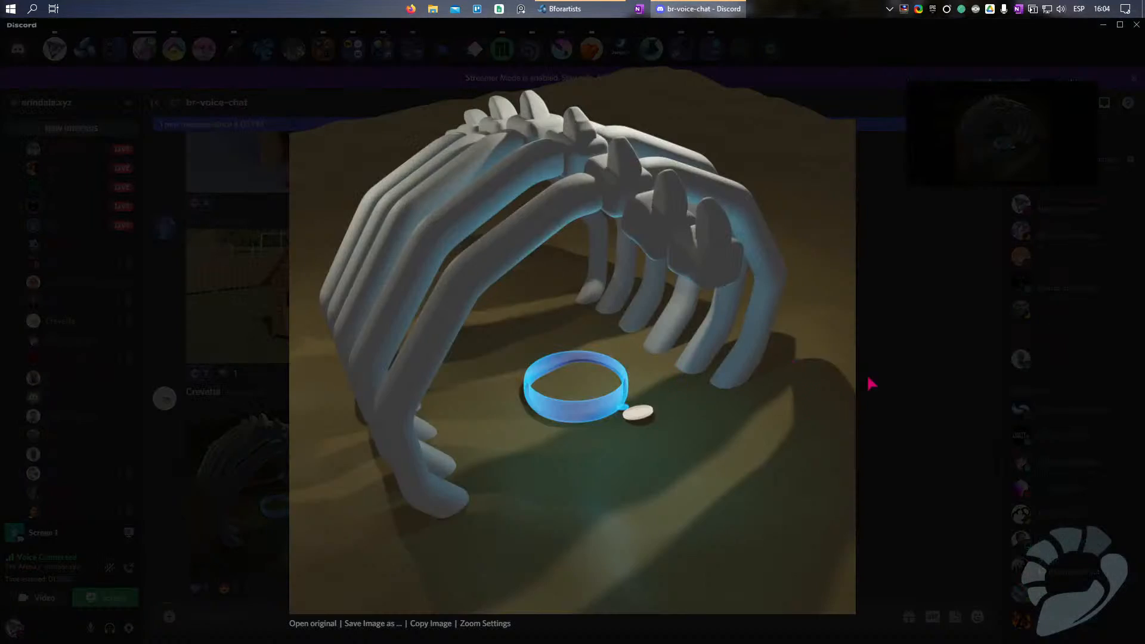
pyautogui.click(872, 383)
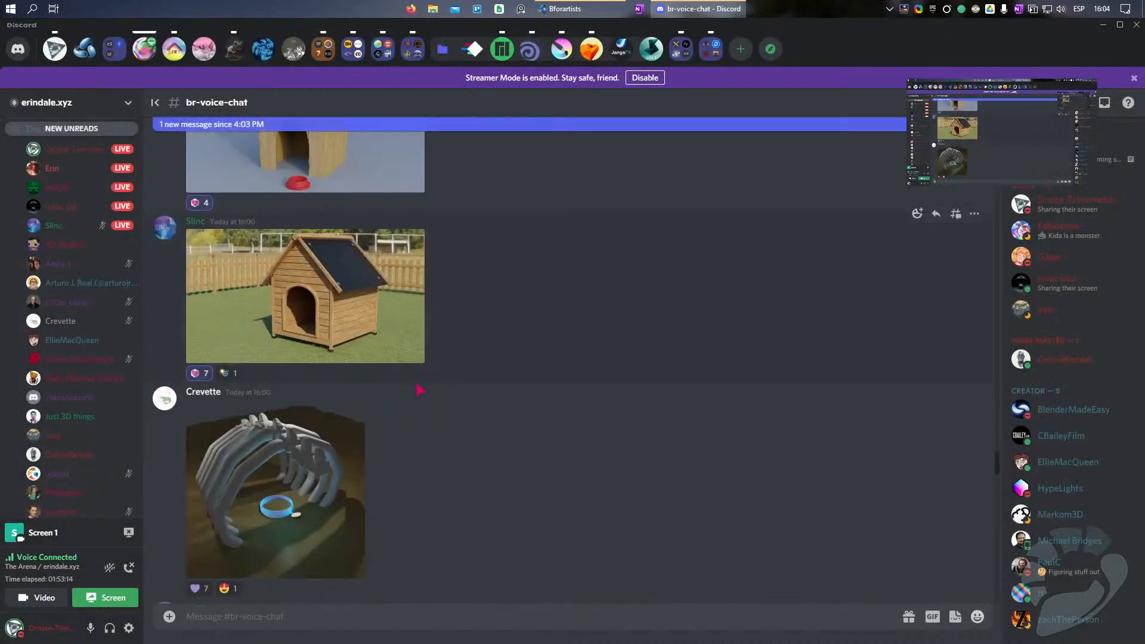
pyautogui.scroll(-5, 419, 388)
pyautogui.click(420, 388)
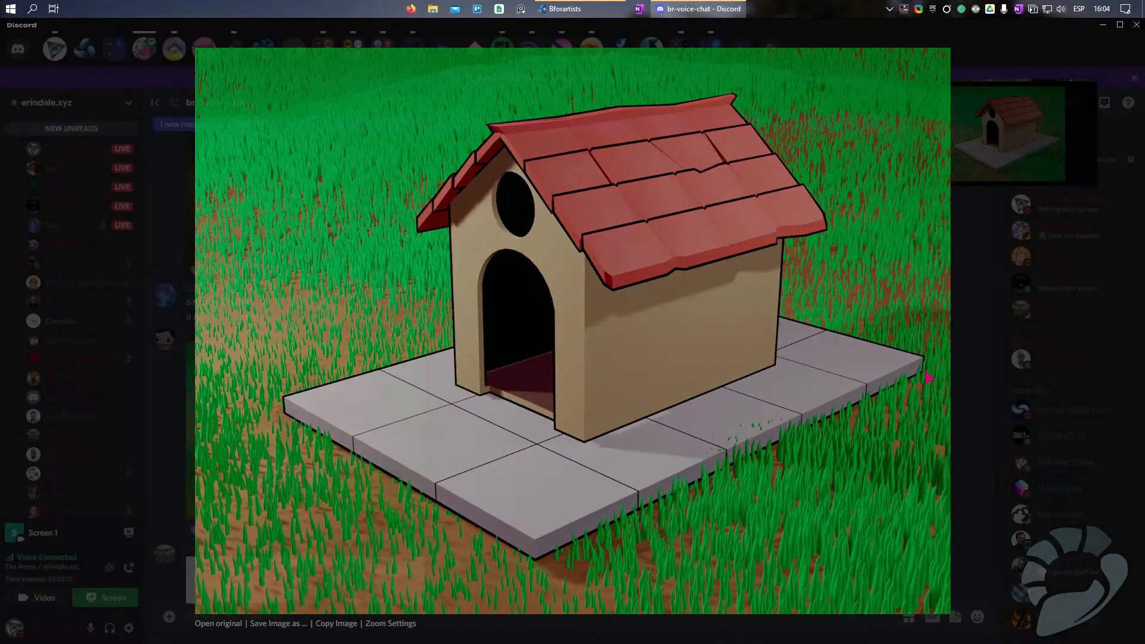
pyautogui.click(921, 380)
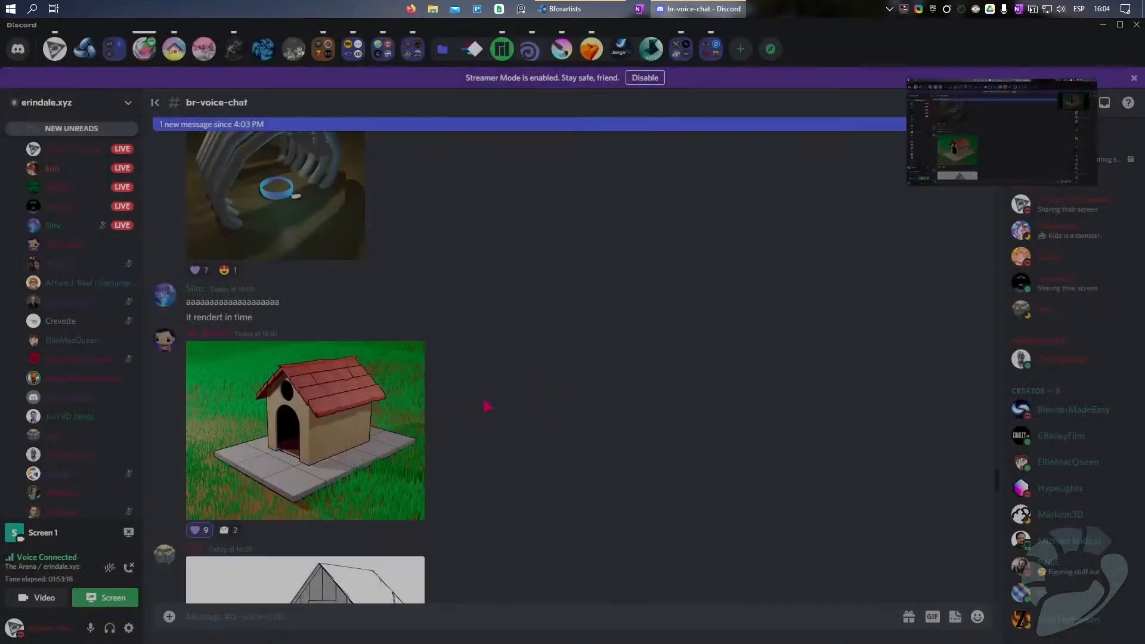
# Step: Browse the following doghouse posts and view the dark house with crossed bones enlarged
pyautogui.scroll(10, 388, 409)
pyautogui.scroll(-15, 389, 412)
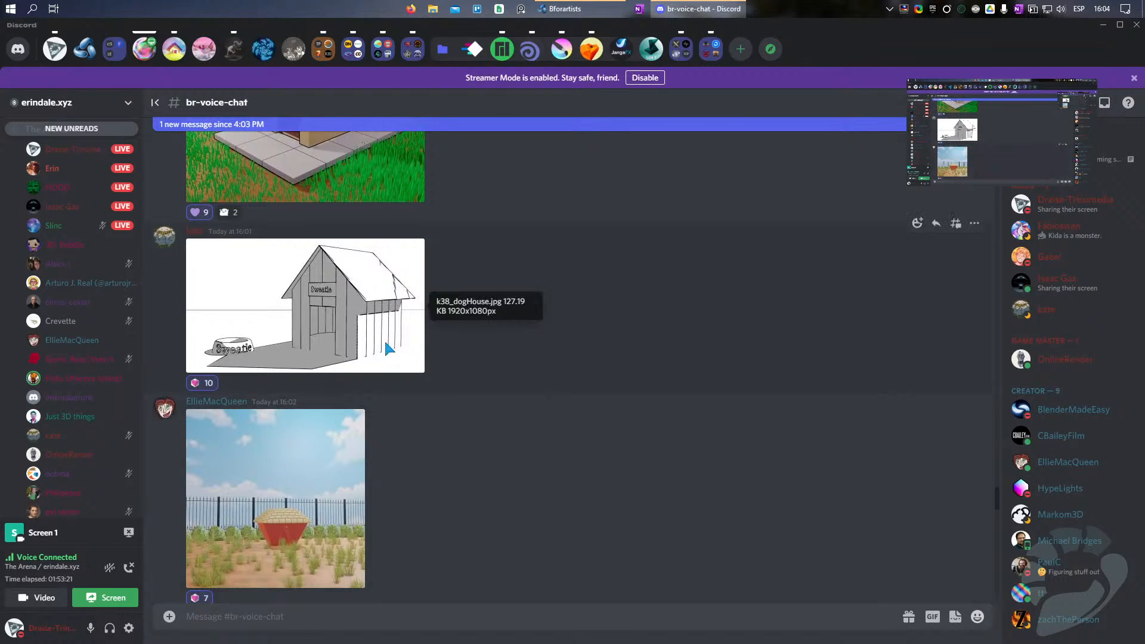
pyautogui.scroll(-3, 384, 339)
pyautogui.scroll(-8, 307, 371)
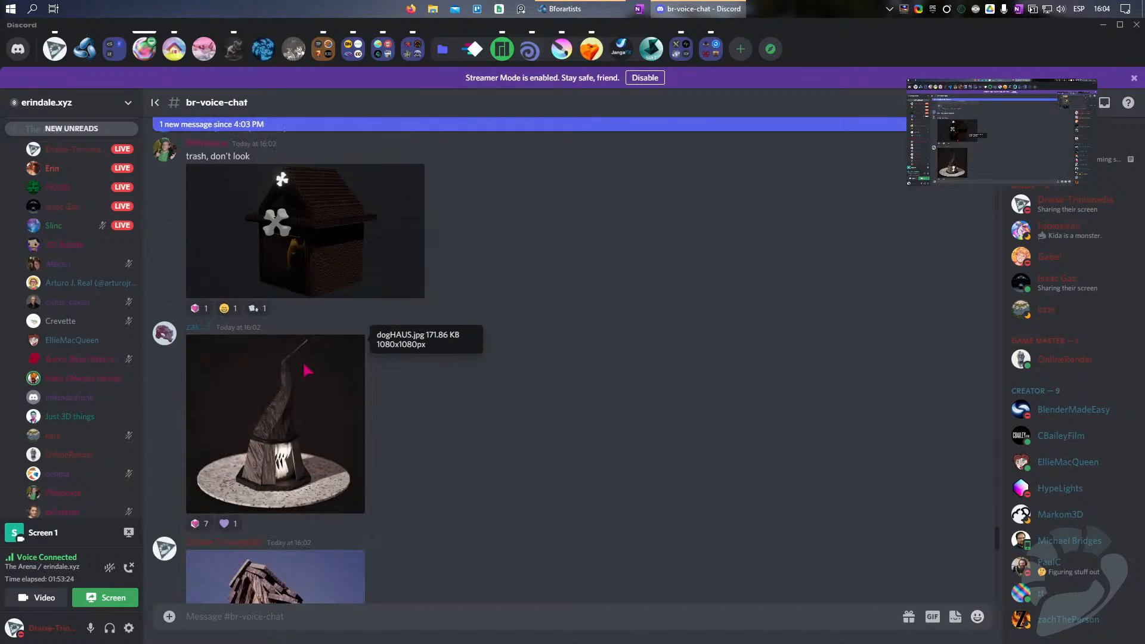
pyautogui.click(314, 240)
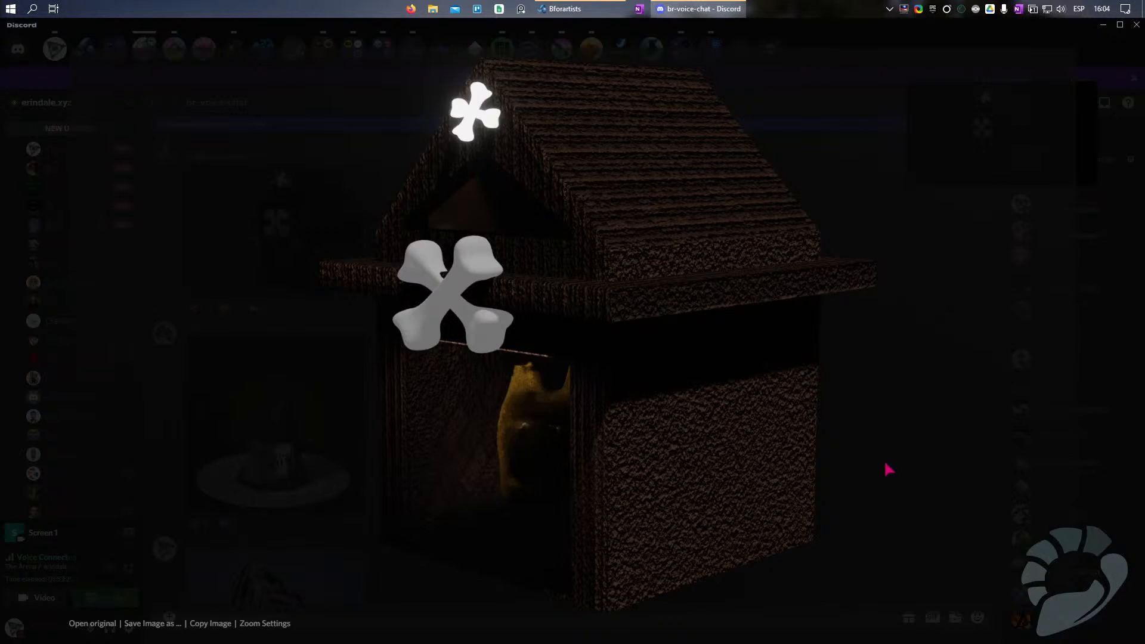
pyautogui.click(1081, 232)
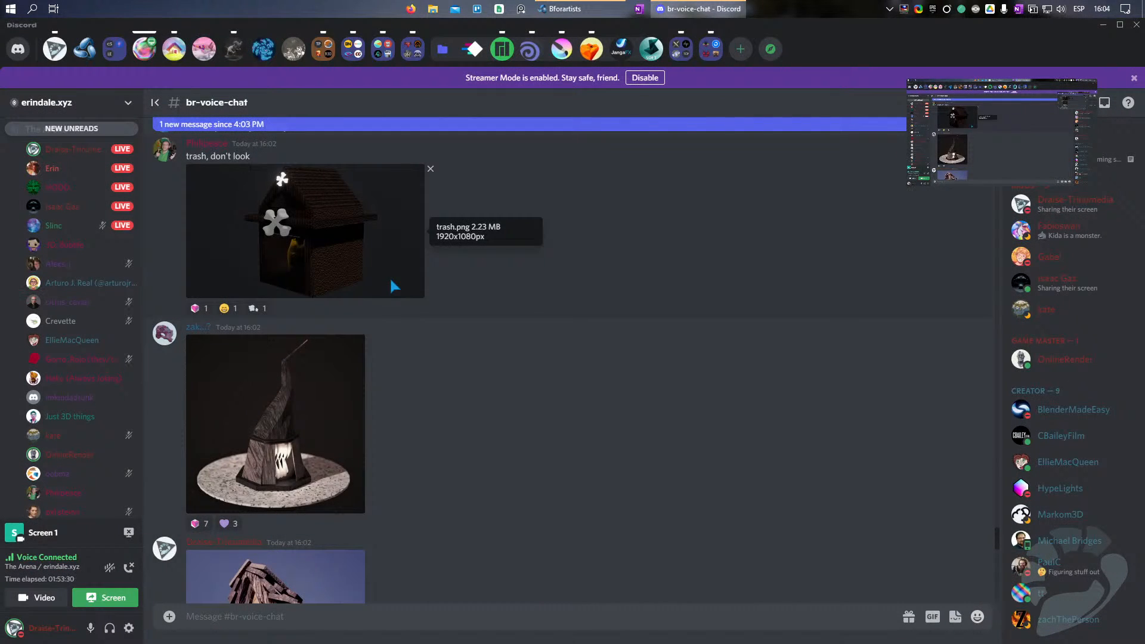
# Step: View the doghouse render with the tall twisted roof enlarged and add a purple heart reaction to its post
pyautogui.click(326, 456)
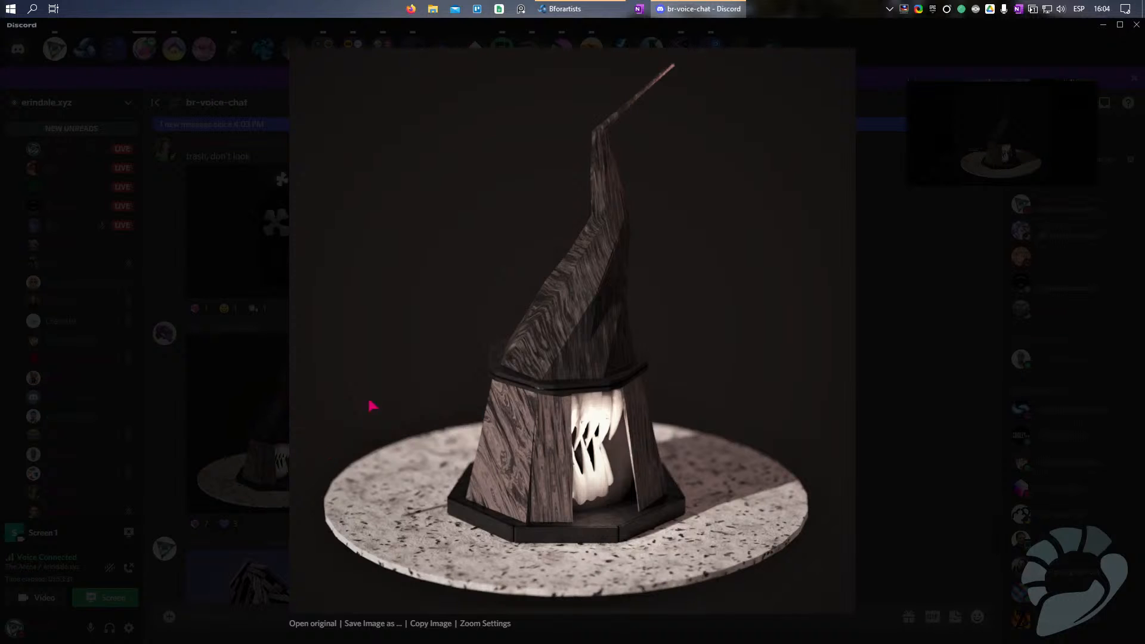
pyautogui.click(923, 420)
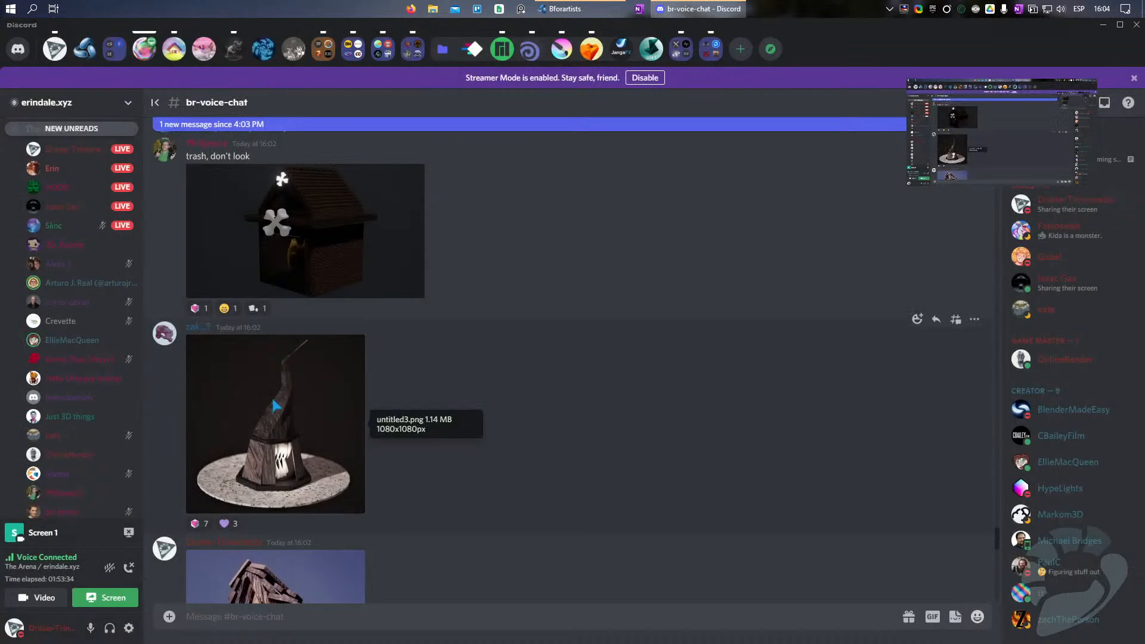
pyautogui.click(227, 523)
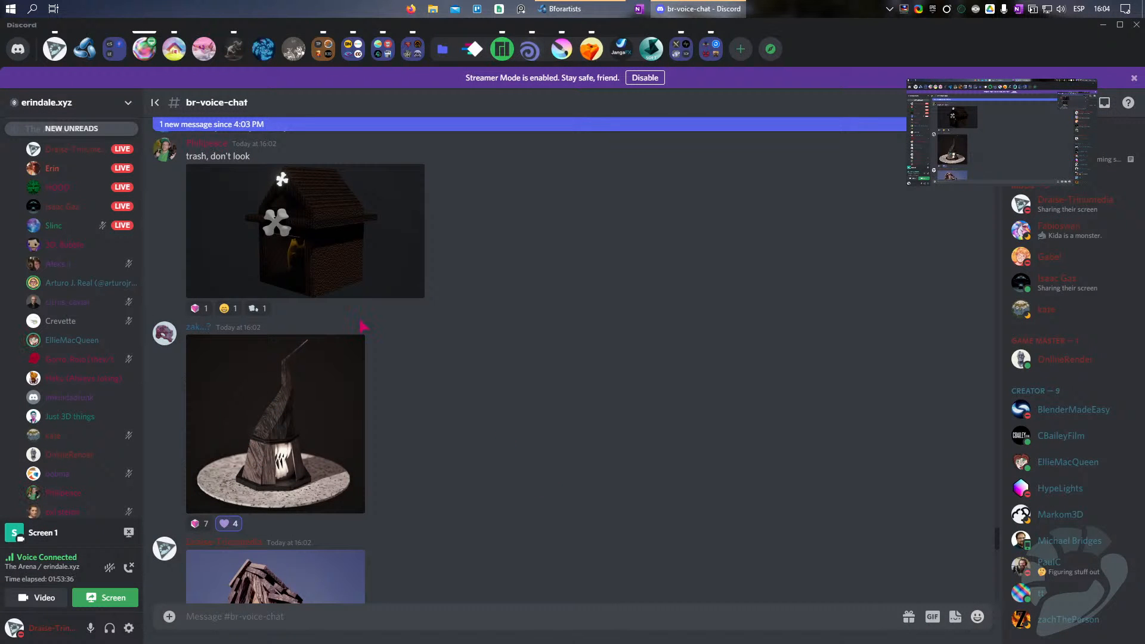
pyautogui.click(299, 435)
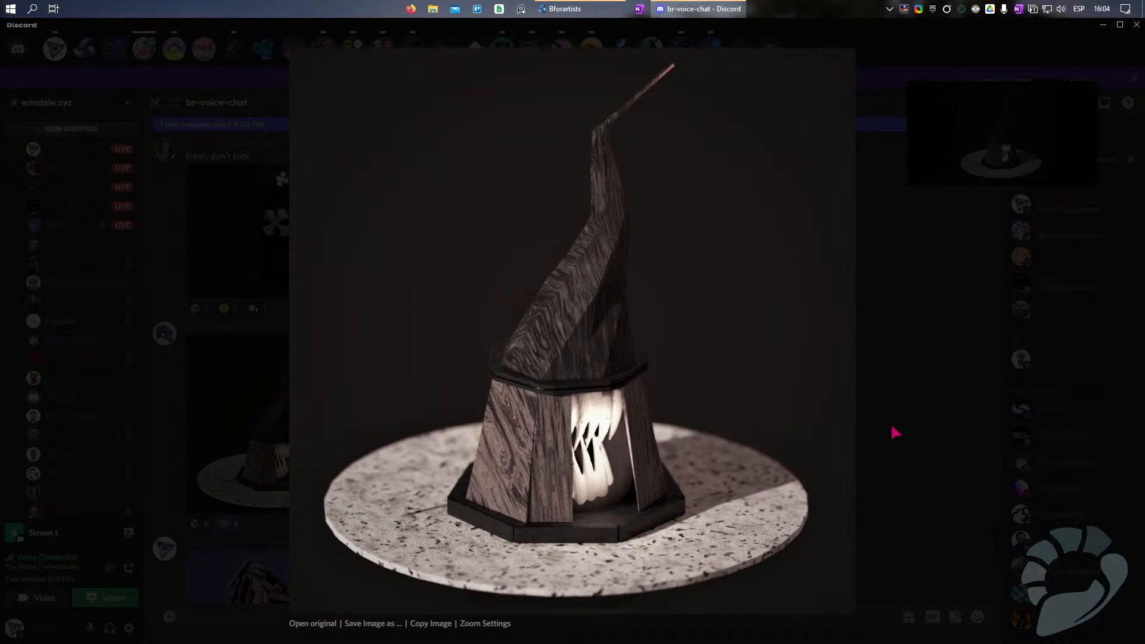
pyautogui.click(882, 438)
# Step: Examine the untextured white render of plank fences and houses enlarged
pyautogui.scroll(-4, 409, 310)
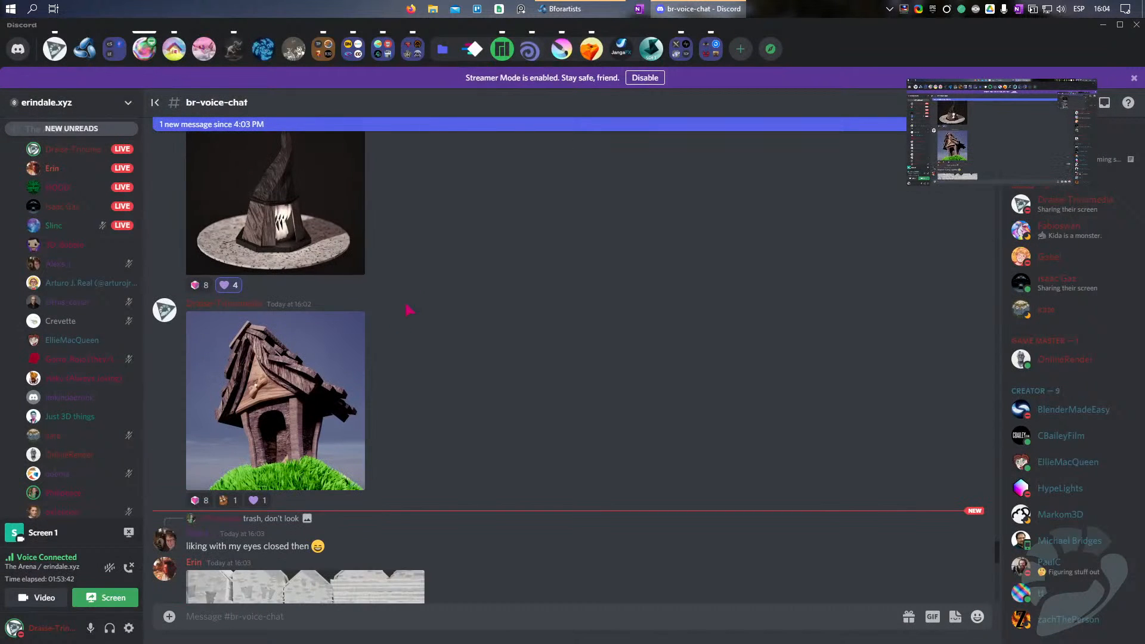
pyautogui.scroll(-4, 532, 284)
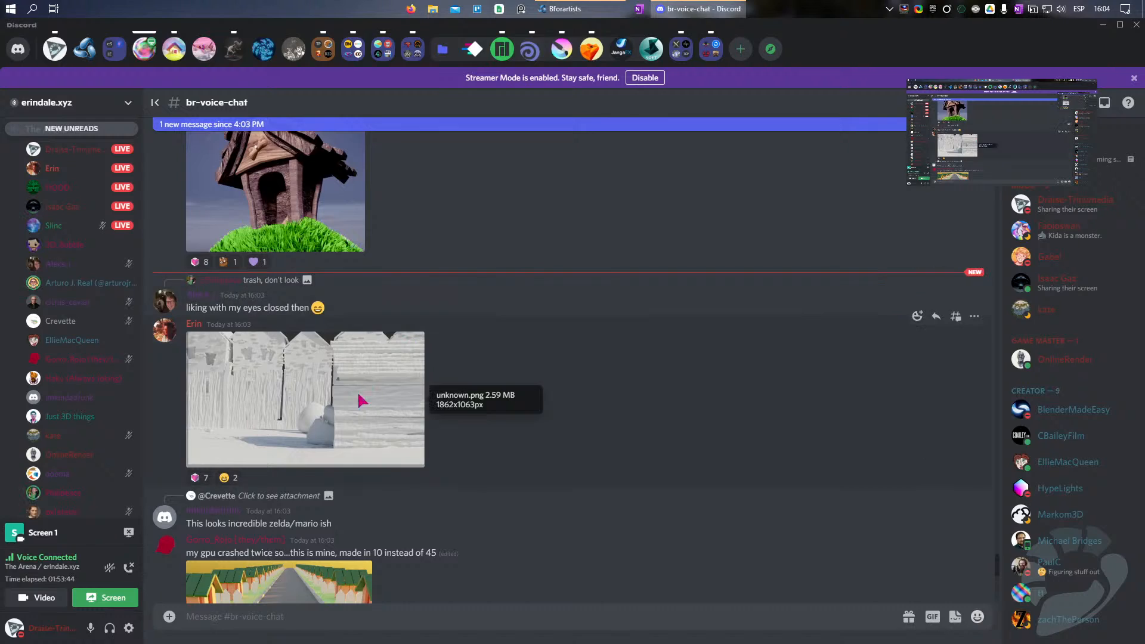
pyautogui.click(384, 399)
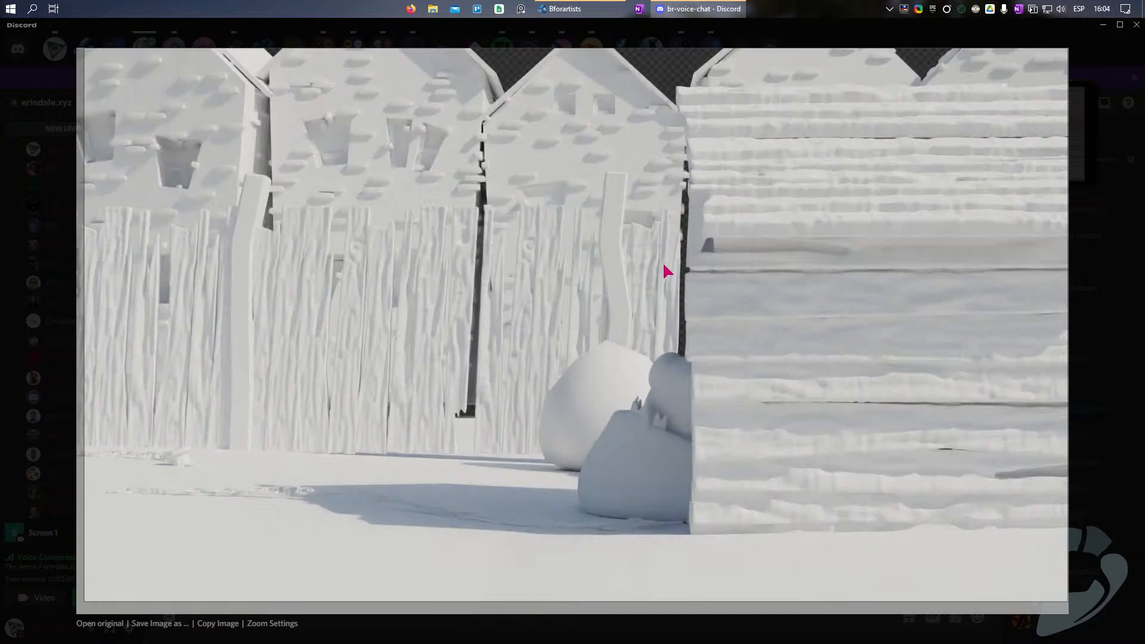
pyautogui.click(1099, 327)
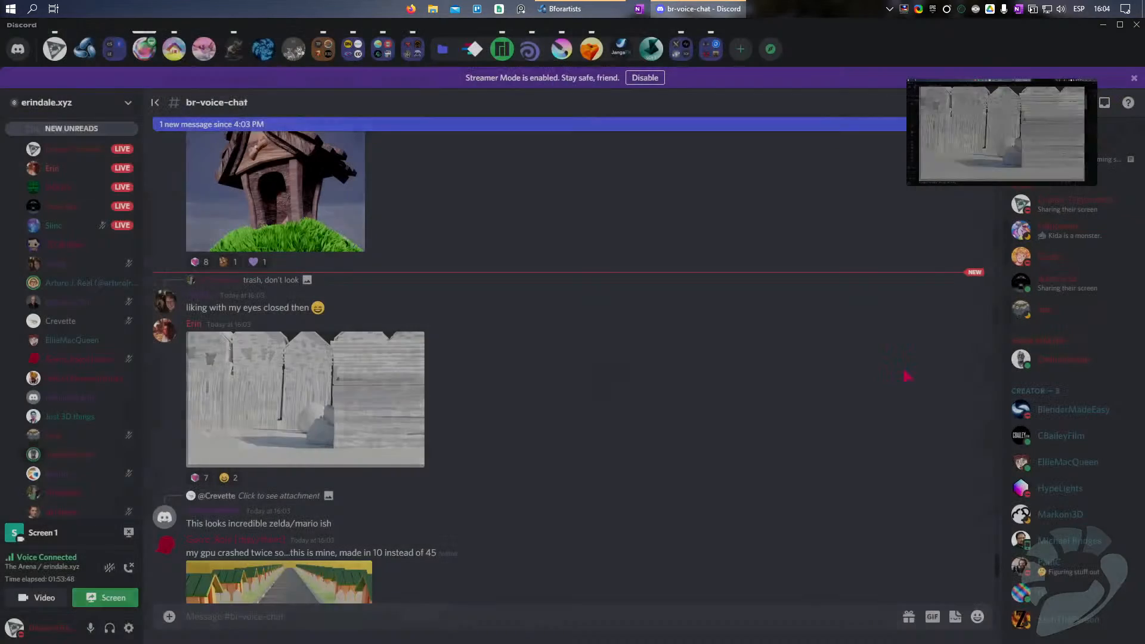
pyautogui.click(350, 388)
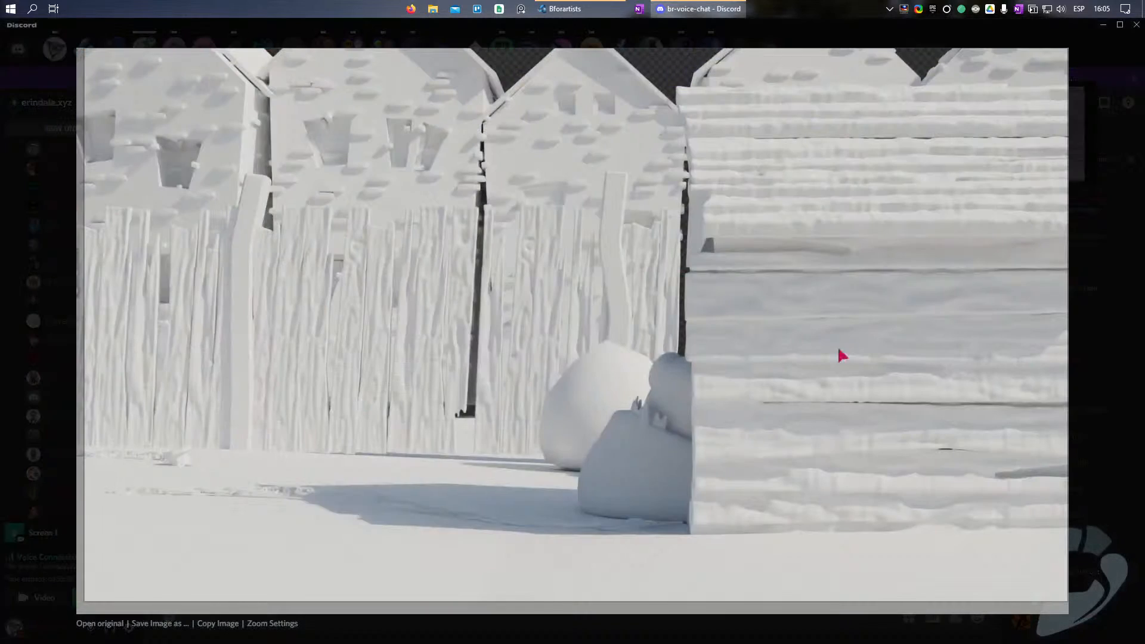
pyautogui.click(1107, 332)
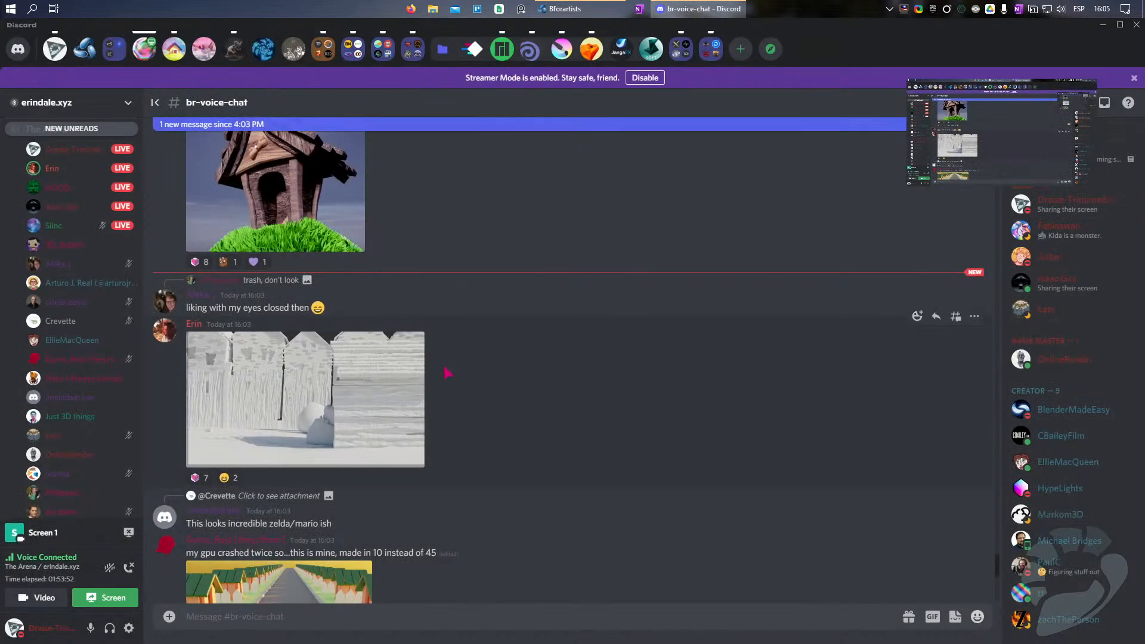
# Step: Check the newest posts in the channel and reopen the white fence render for another look
pyautogui.scroll(-3, 447, 373)
pyautogui.scroll(-3, 297, 424)
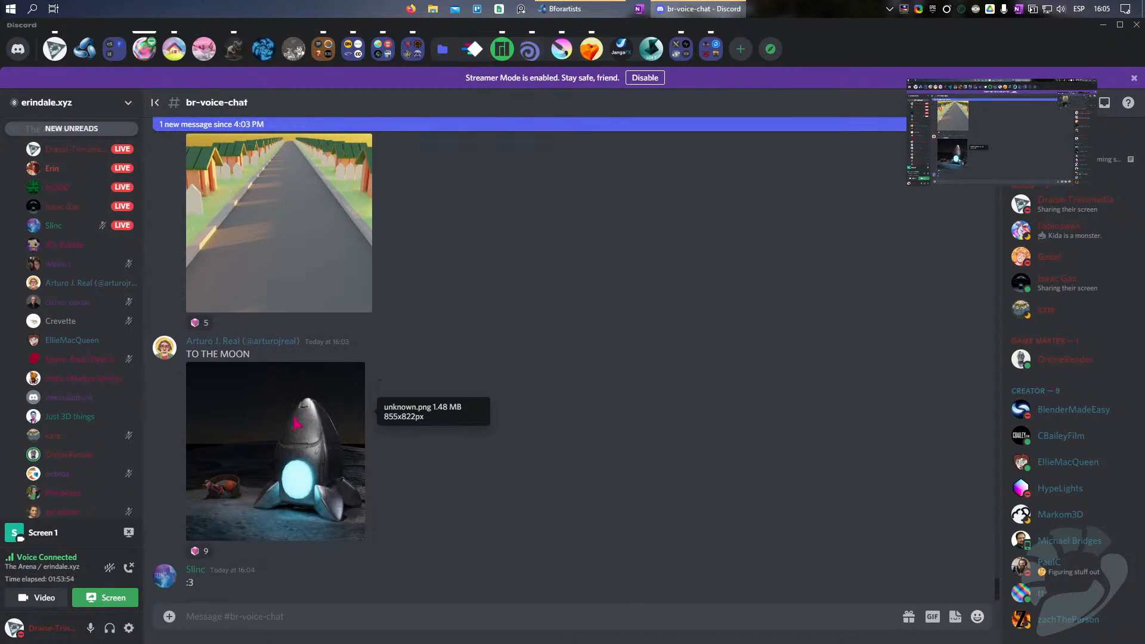
pyautogui.scroll(1, 297, 424)
pyautogui.scroll(5, 294, 420)
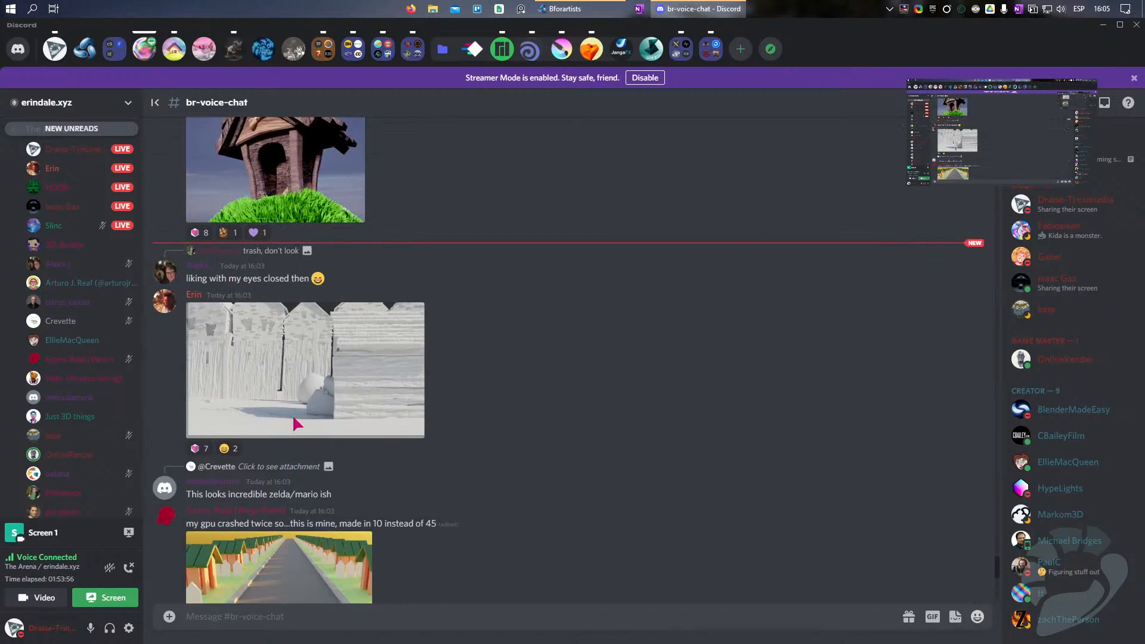
pyautogui.click(292, 414)
pyautogui.click(1106, 319)
# Step: Return to the earlier posts and view the slanted-roof doghouse on the round grassy base enlarged
pyautogui.scroll(10, 467, 370)
pyautogui.scroll(6, 467, 370)
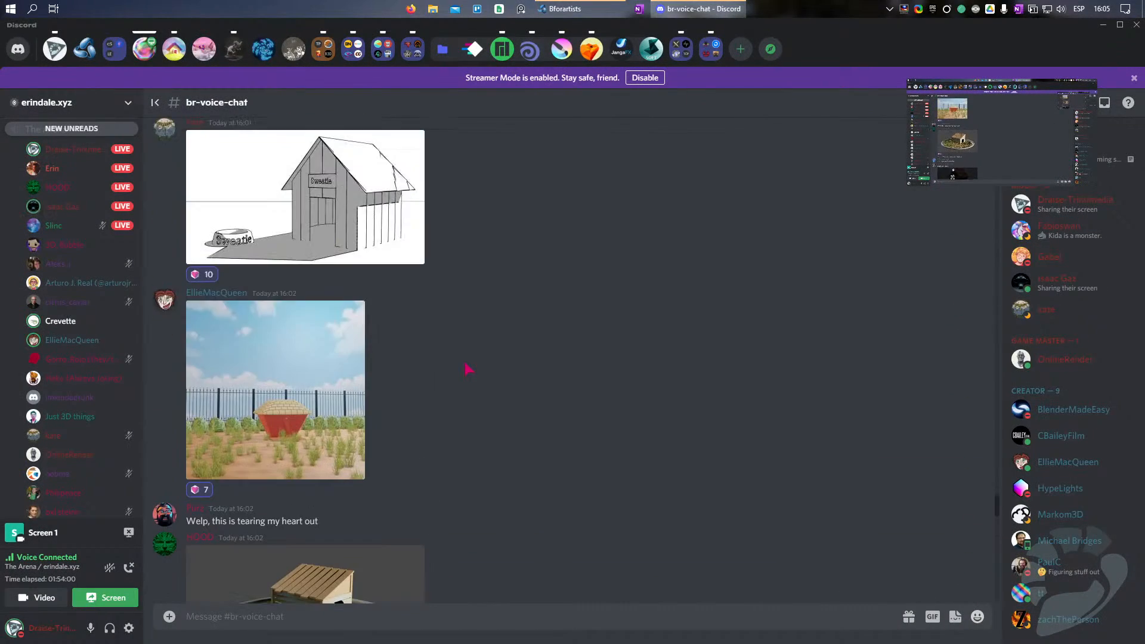
pyautogui.scroll(-3, 396, 470)
pyautogui.click(345, 436)
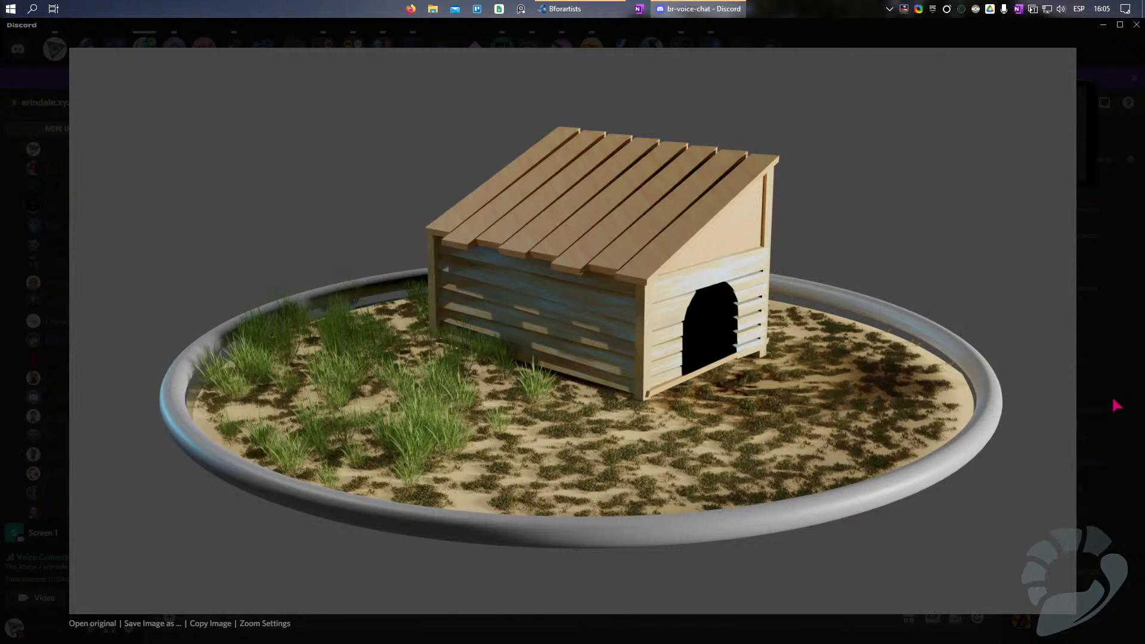
pyautogui.click(1112, 418)
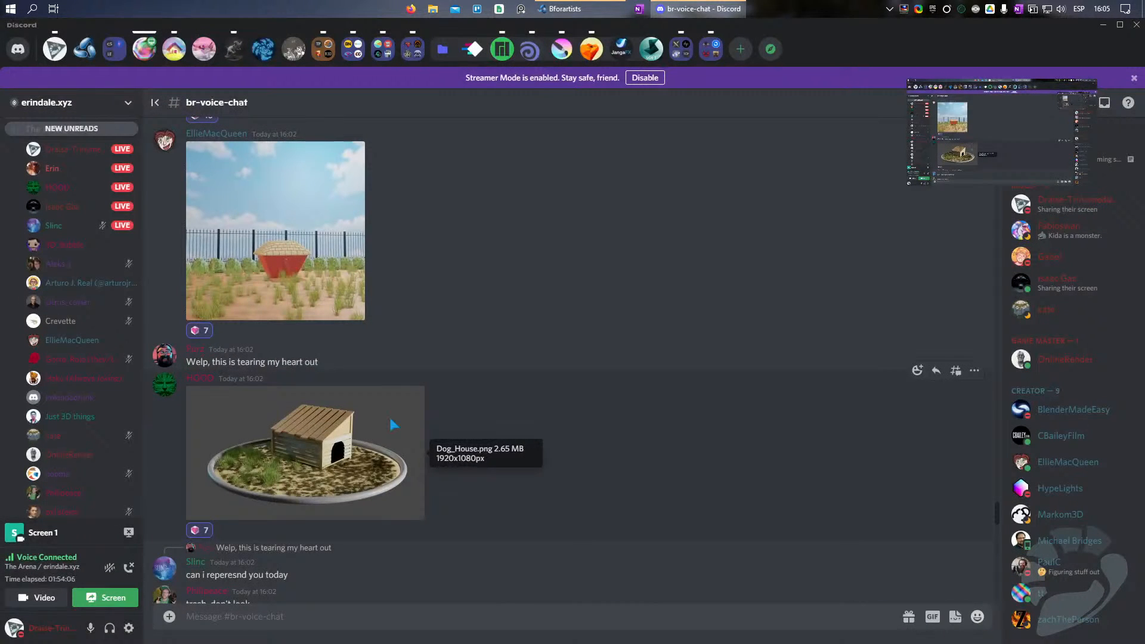
# Step: View the black-and-white line-art doghouse with the Sweatie sign and bowl enlarged, twice, and close it again
pyautogui.scroll(3, 389, 415)
pyautogui.scroll(2, 390, 420)
pyautogui.click(322, 295)
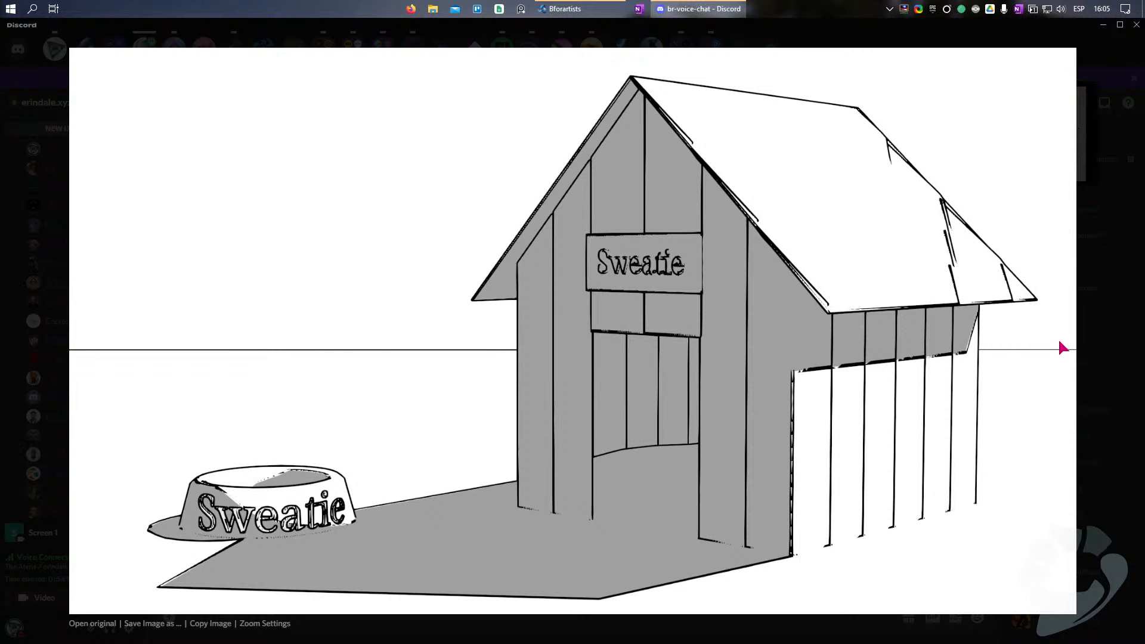
pyautogui.click(1099, 438)
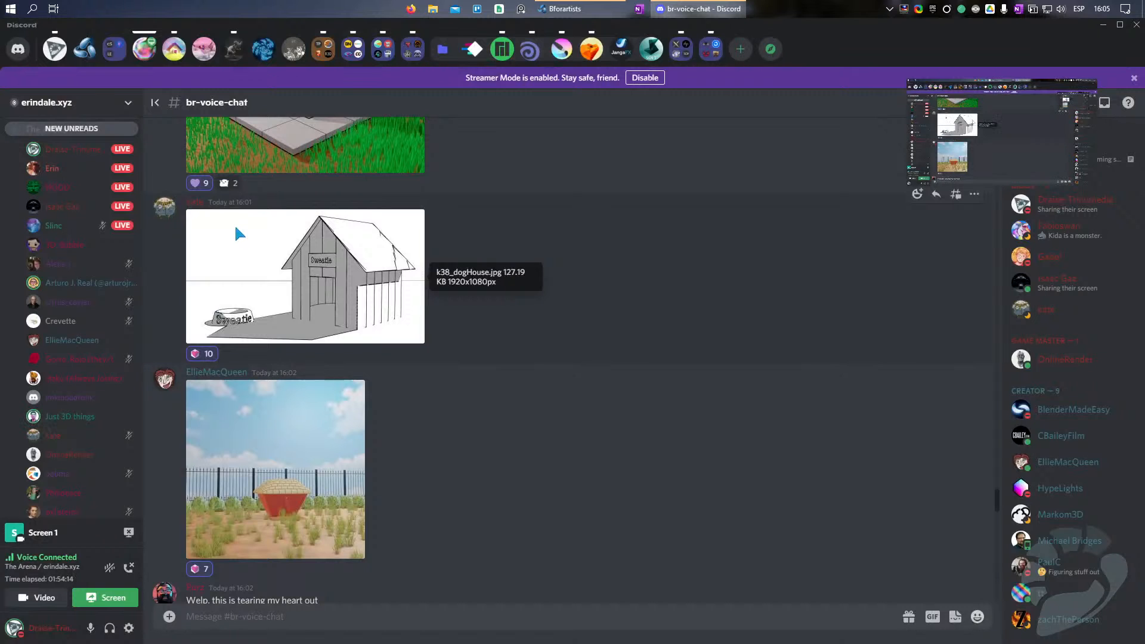
pyautogui.scroll(3, 310, 330)
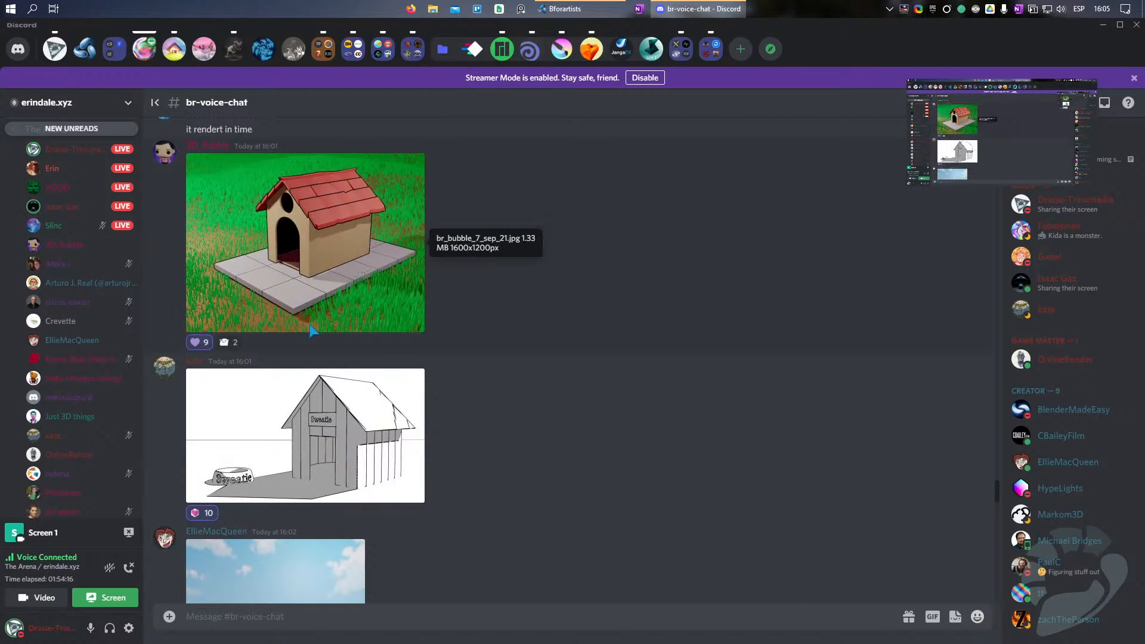
pyautogui.click(299, 471)
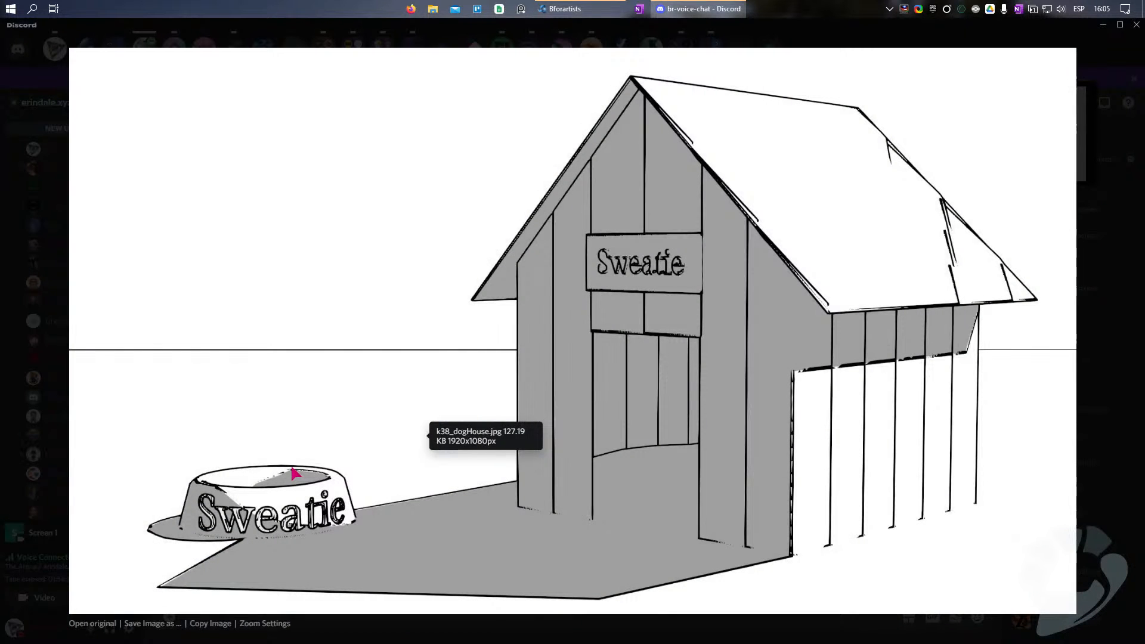
pyautogui.click(1112, 440)
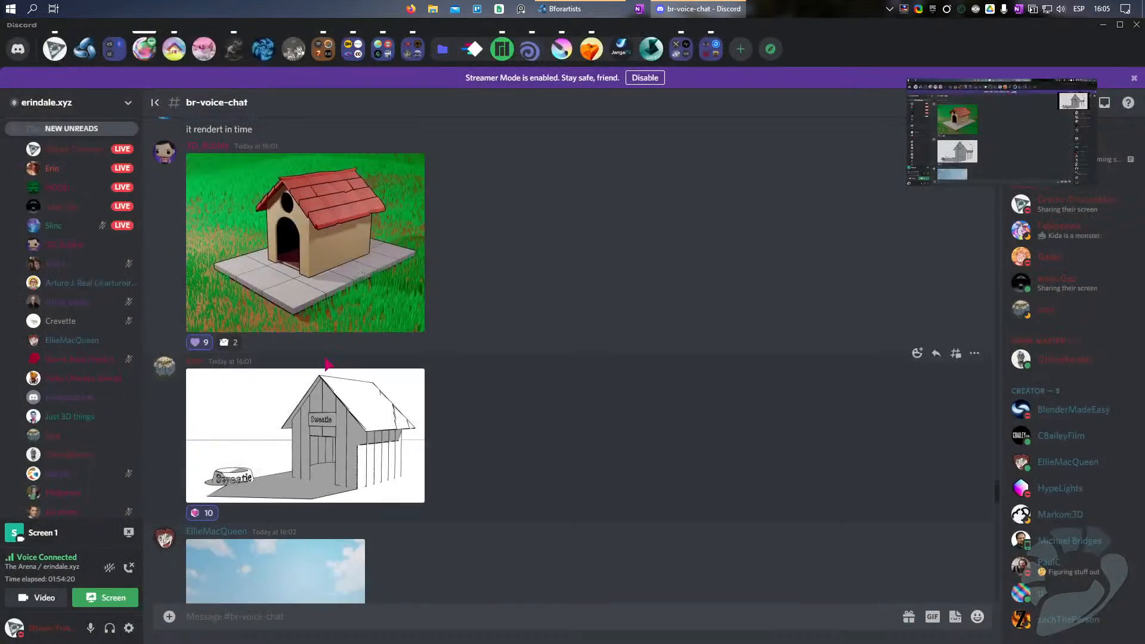
# Step: Examine the render of the long road lined with green-roofed doghouses enlarged
pyautogui.scroll(5, 409, 421)
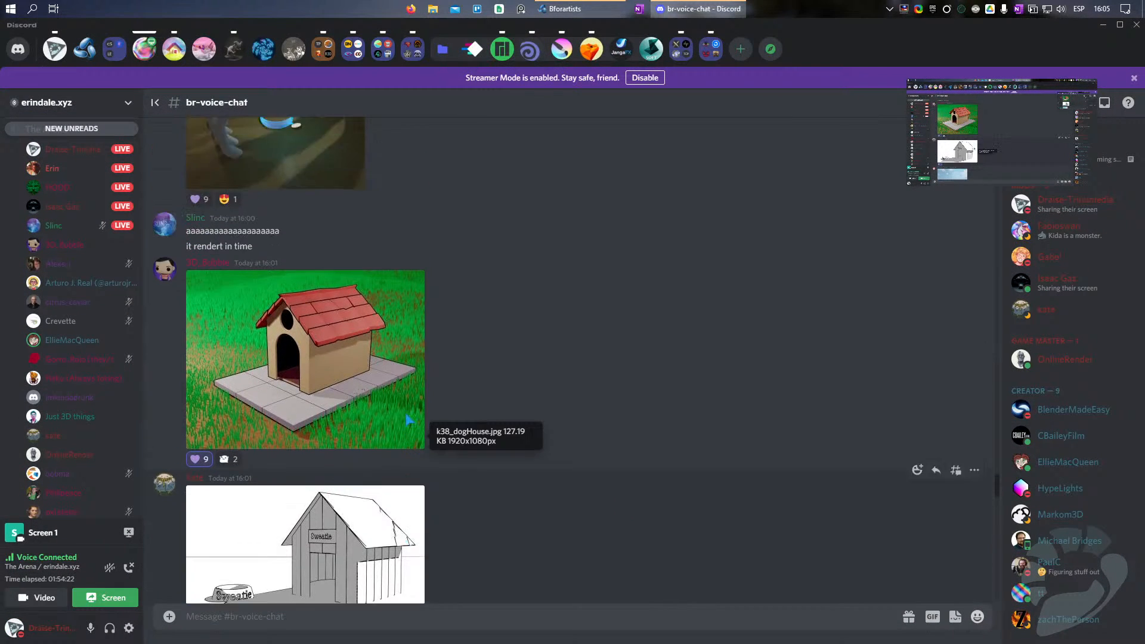
pyautogui.scroll(-15, 409, 420)
pyautogui.scroll(-10, 409, 421)
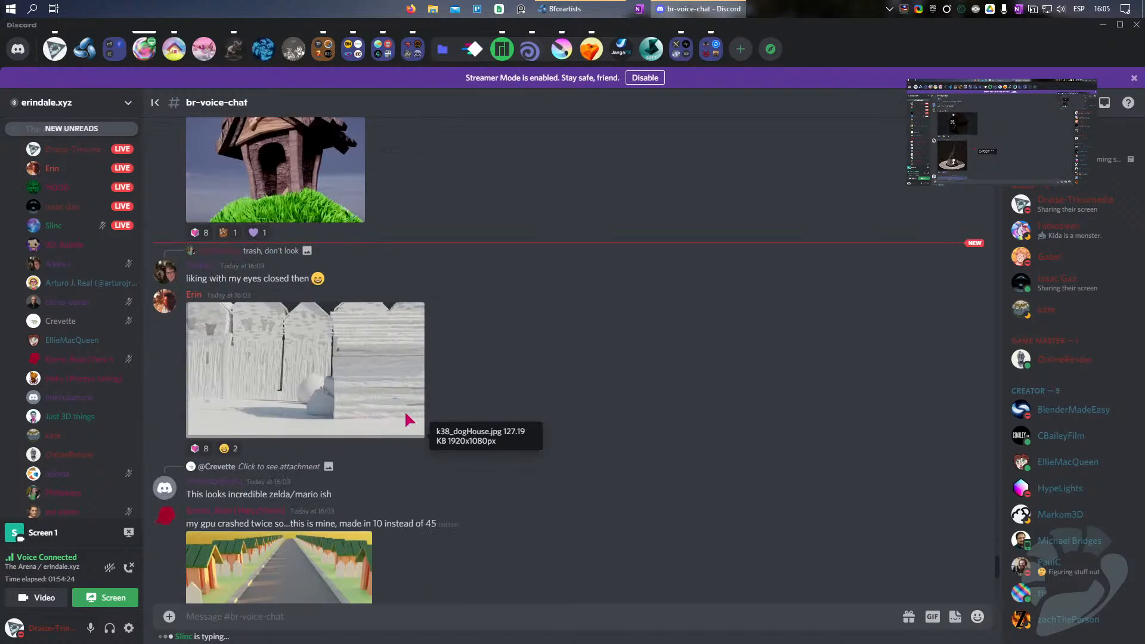
pyautogui.scroll(-5, 256, 299)
pyautogui.click(266, 286)
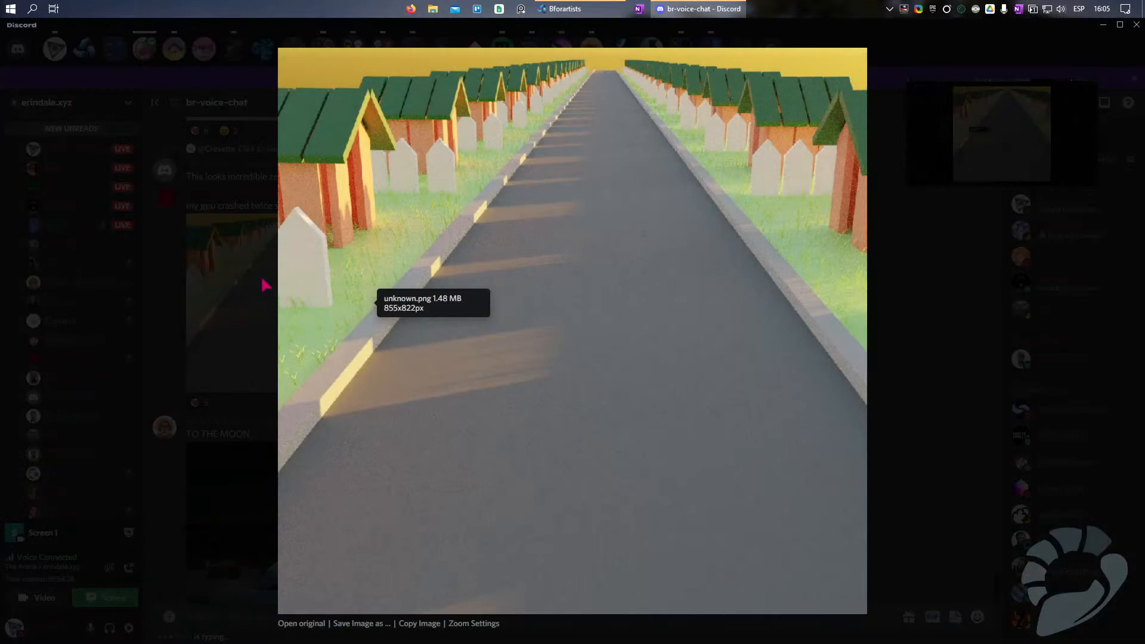
pyautogui.click(892, 340)
# Step: View the metallic rocket doghouse render from the "TO THE MOON" post enlarged
pyautogui.scroll(-2, 360, 345)
pyautogui.scroll(2, 360, 345)
pyautogui.click(334, 489)
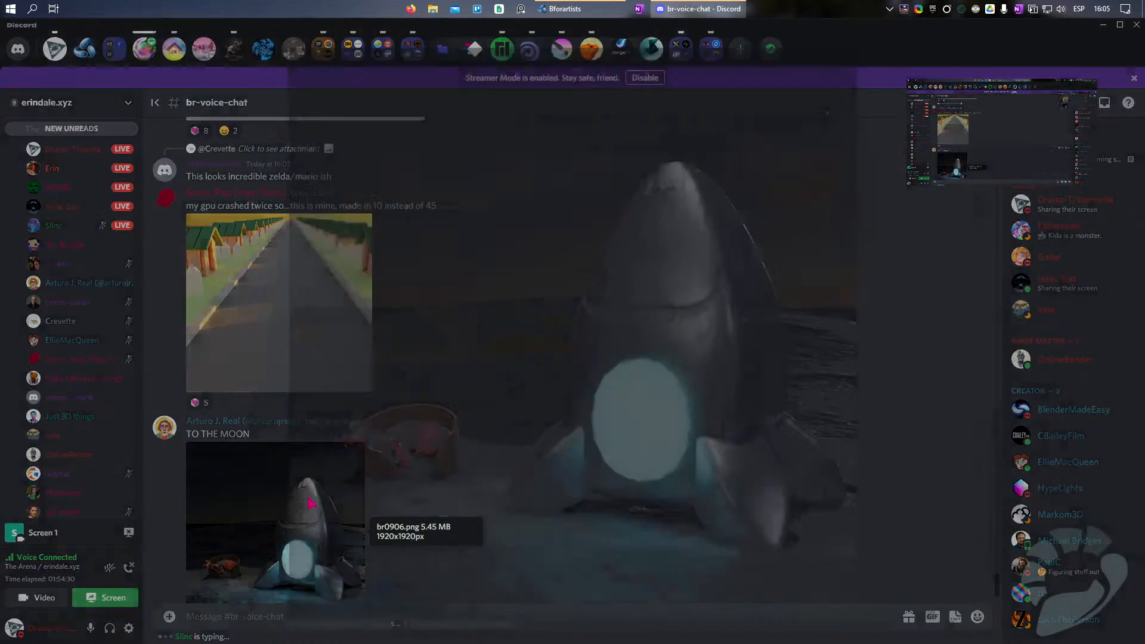
pyautogui.click(878, 350)
# Step: Examine the crooked planked-roof house on the grassy mound and the twisted-roof doghouse enlarged
pyautogui.scroll(5, 376, 292)
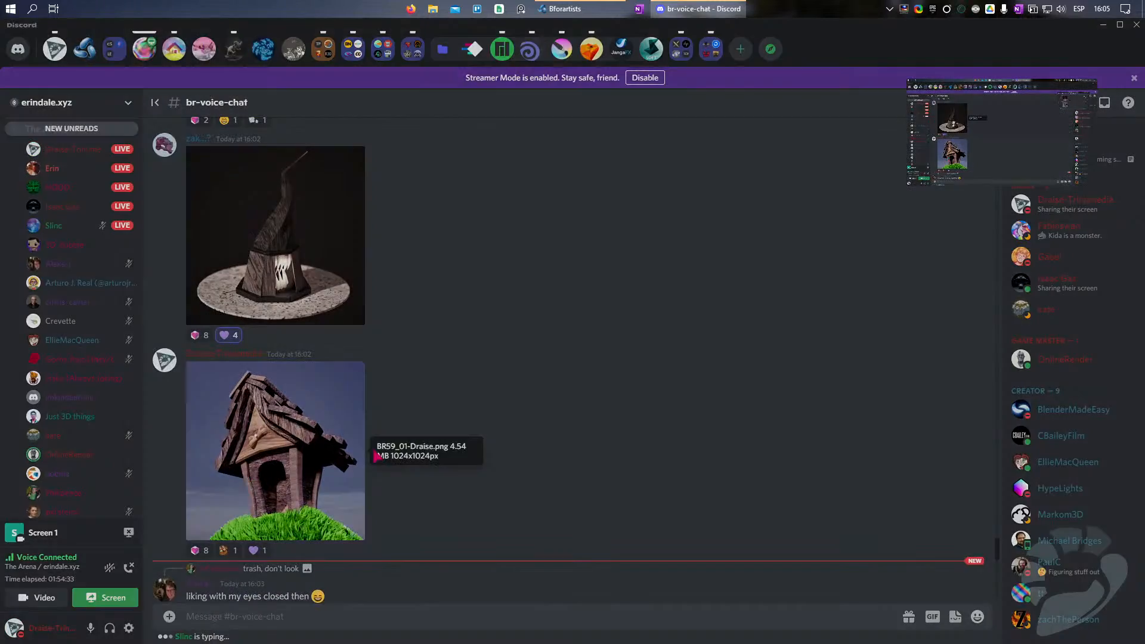
pyautogui.click(361, 453)
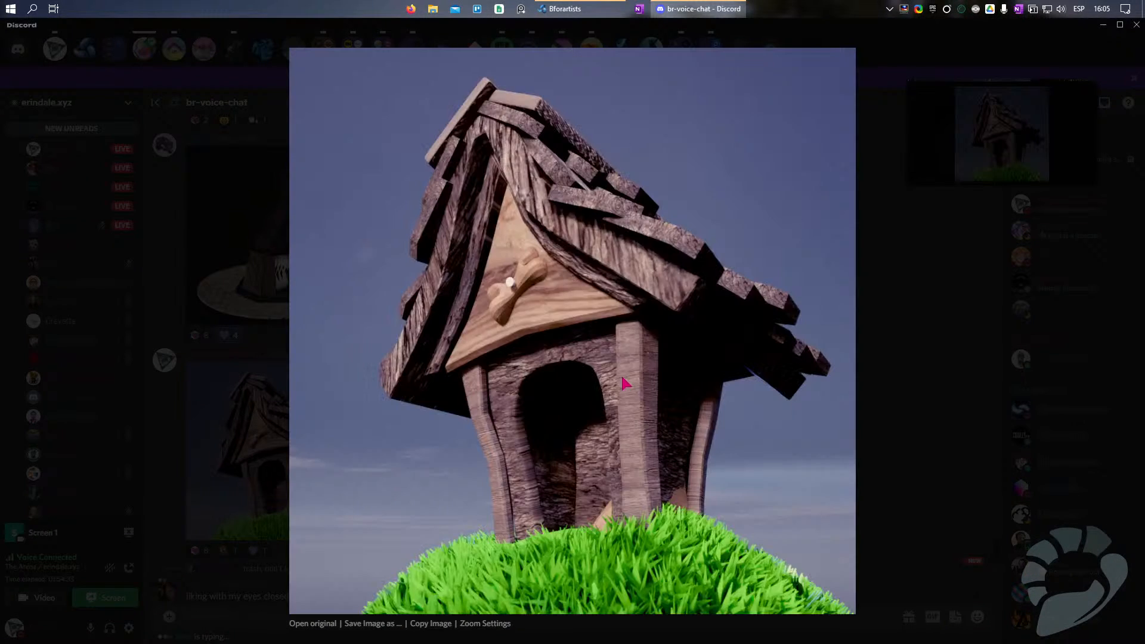
pyautogui.click(899, 347)
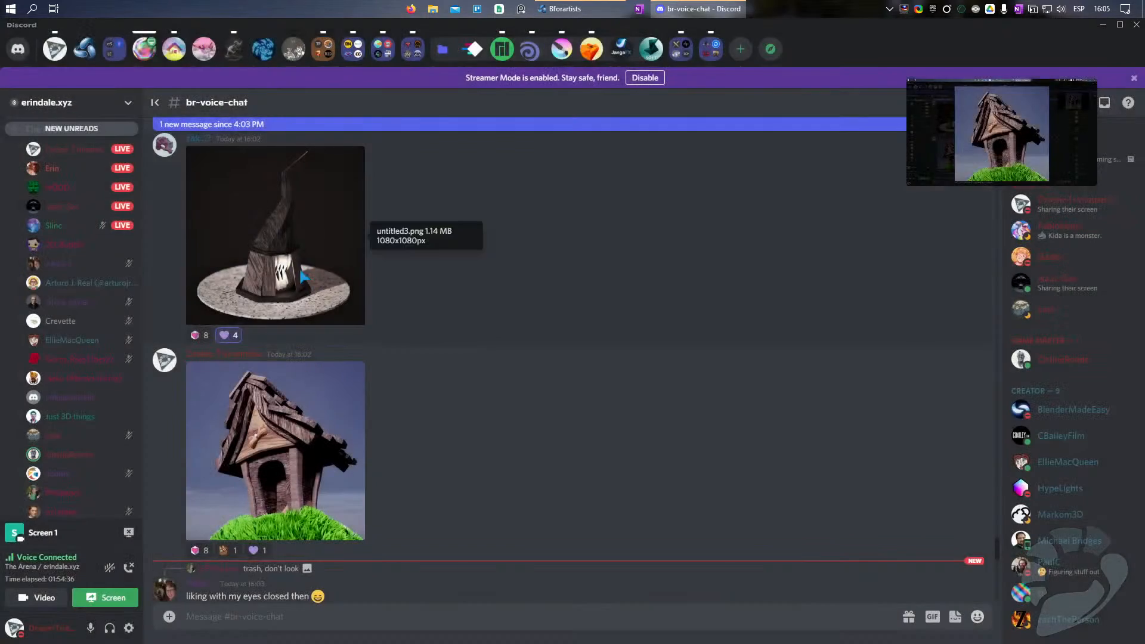
pyautogui.click(298, 262)
pyautogui.click(829, 324)
# Step: Look back through the earlier doghouse posts up to the cartoon dog on the red-roofed house
pyautogui.scroll(7, 306, 339)
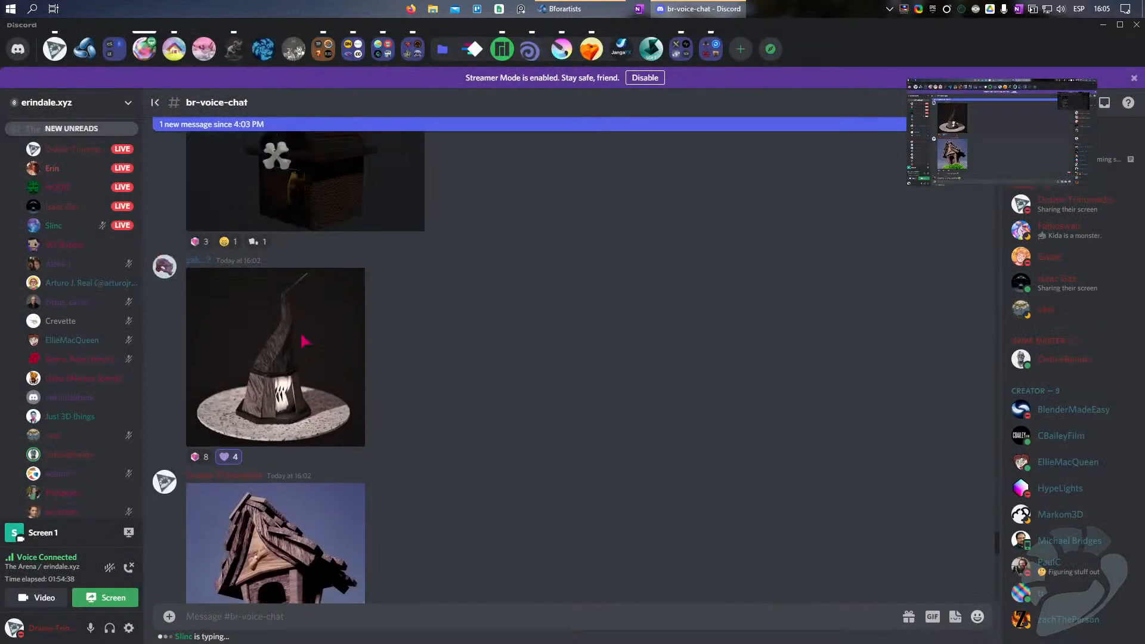
pyautogui.scroll(10, 304, 340)
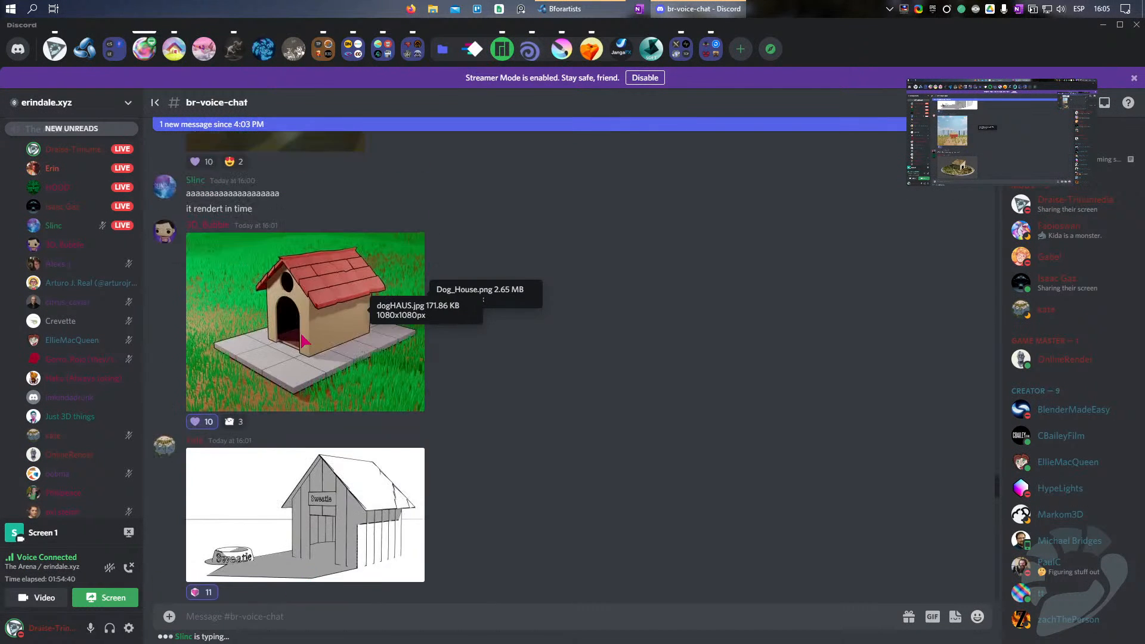
pyautogui.scroll(8, 304, 339)
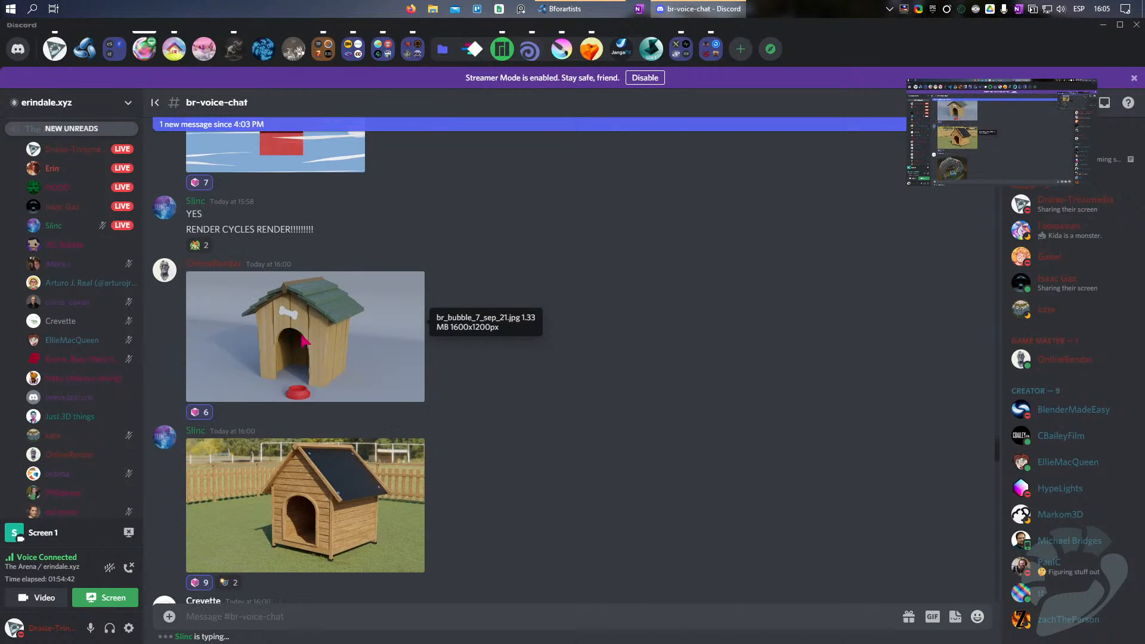
pyautogui.scroll(2, 304, 341)
pyautogui.scroll(1, 305, 342)
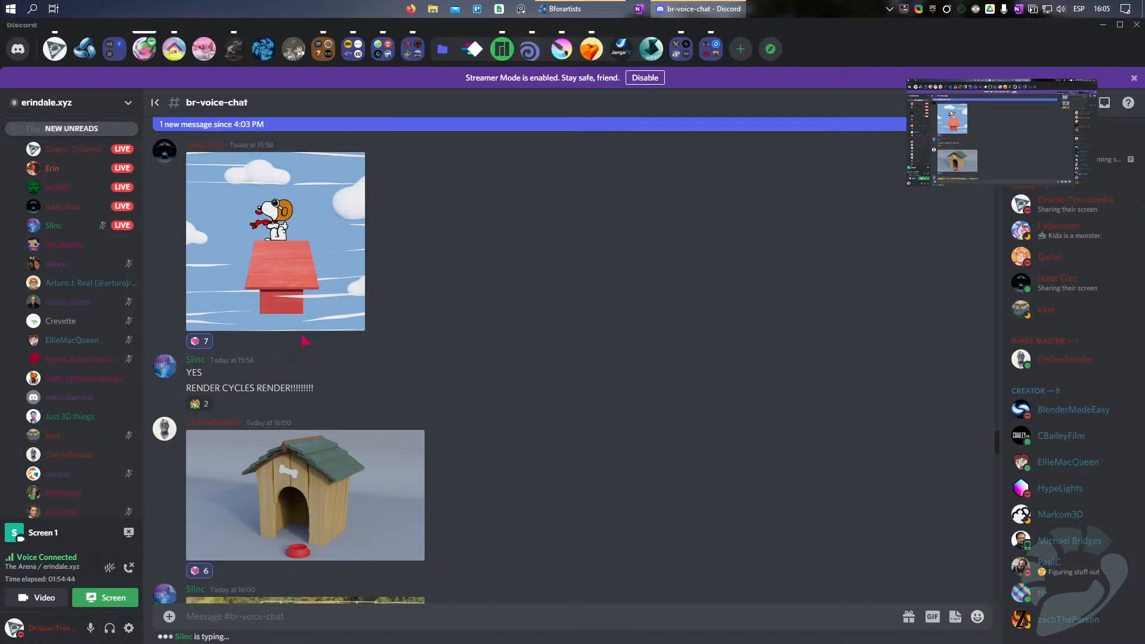
pyautogui.scroll(-5, 305, 341)
pyautogui.scroll(1, 304, 341)
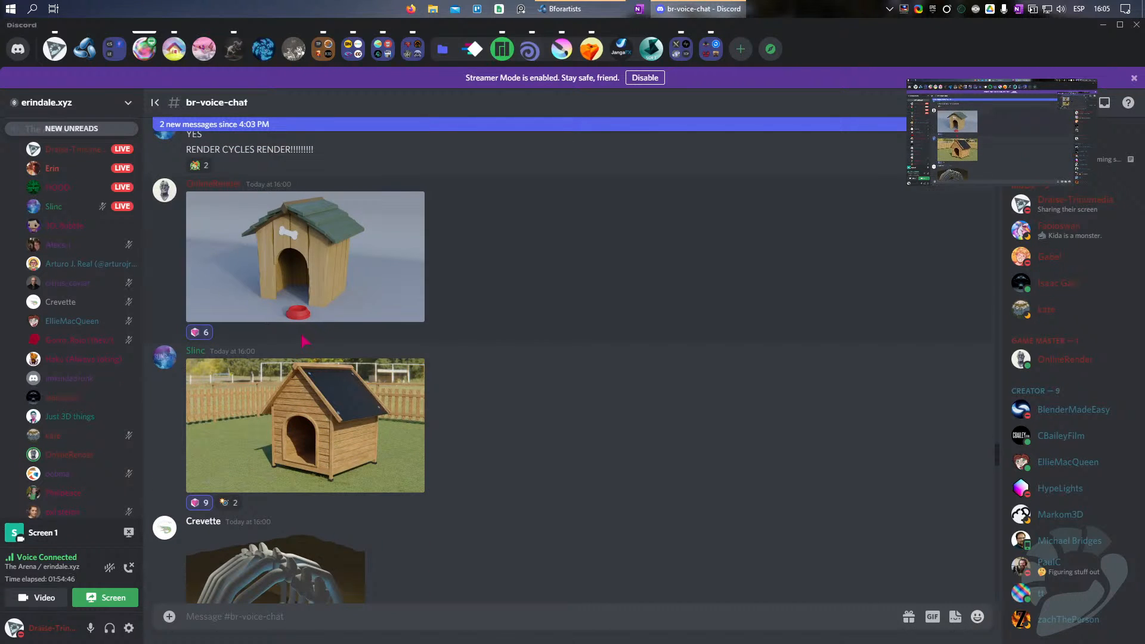
# Step: Review the later renders again and check the end of the channel for new posts
pyautogui.scroll(-5, 305, 340)
pyautogui.scroll(-10, 304, 341)
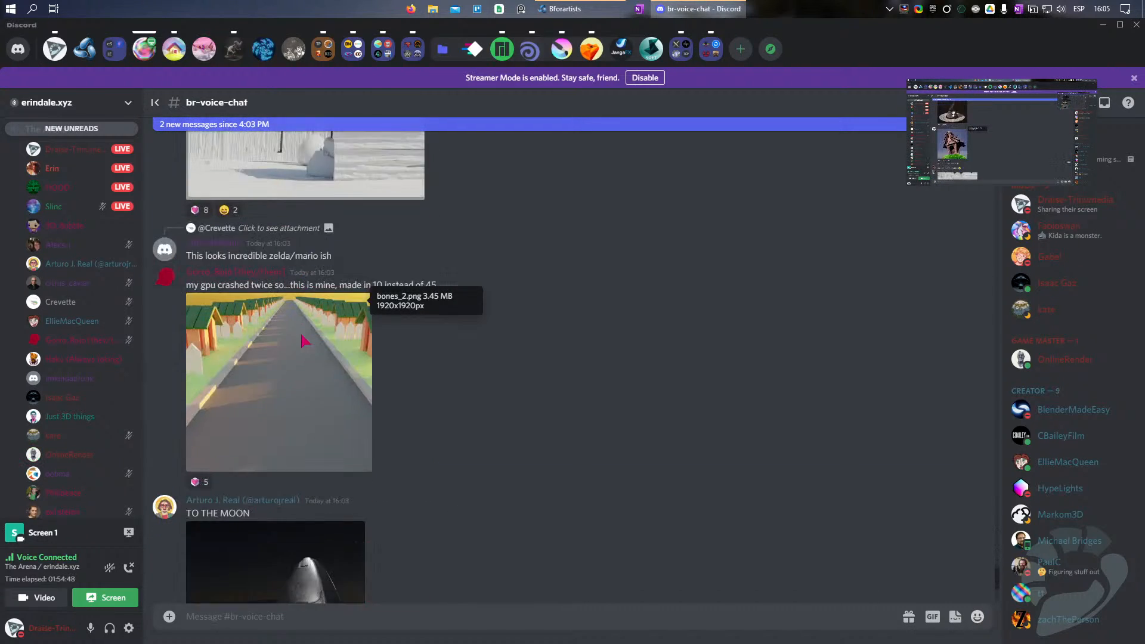
pyautogui.scroll(10, 517, 457)
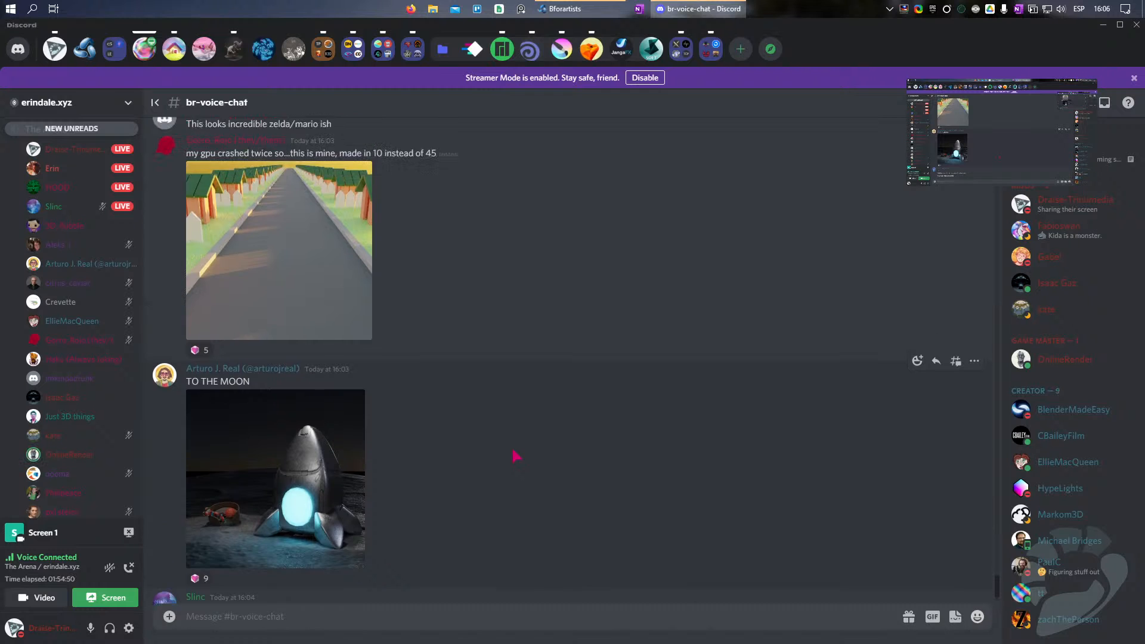
pyautogui.scroll(10, 517, 457)
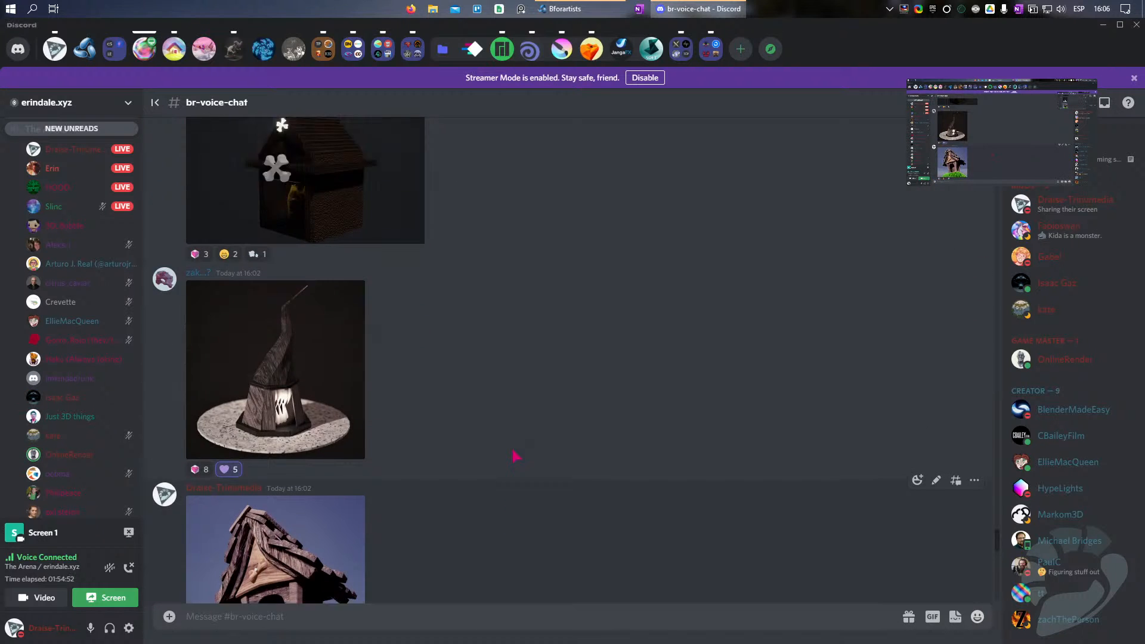
pyautogui.scroll(-10, 464, 216)
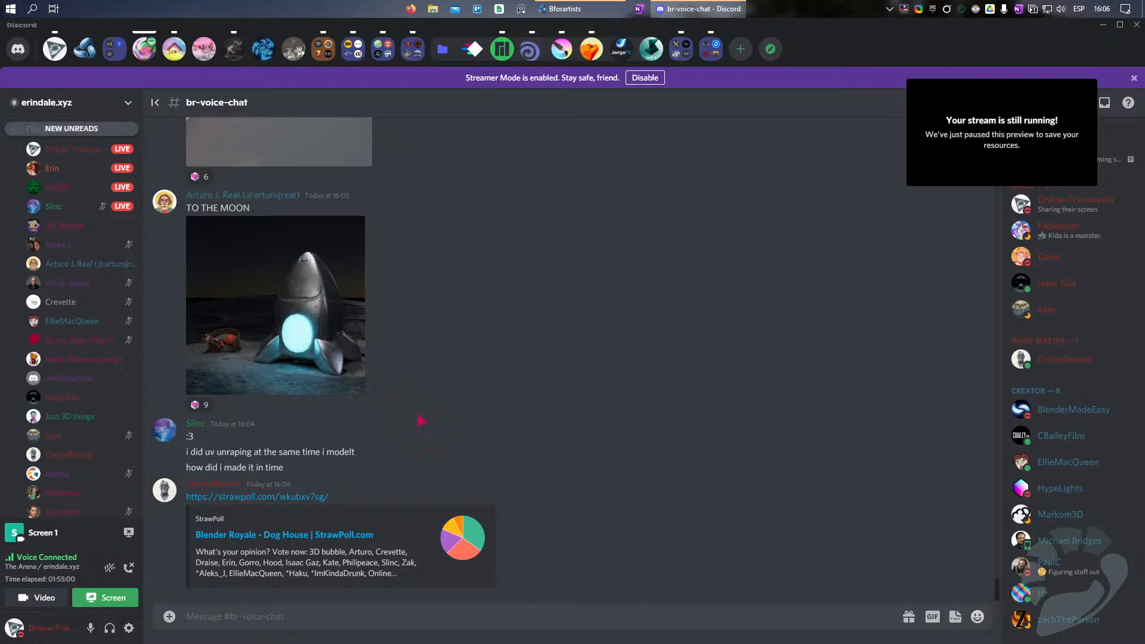
# Step: Compare the posted renders again, from the white fence scene back to the green-roofed doghouse with the red bowl
pyautogui.scroll(12, 535, 365)
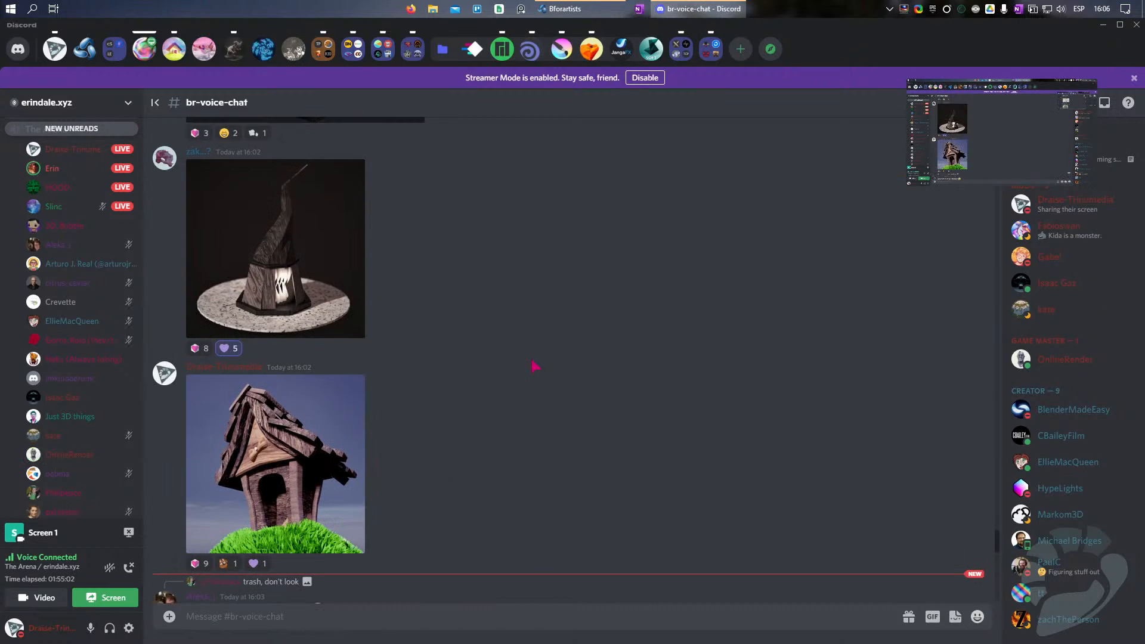
pyautogui.scroll(-5, 535, 365)
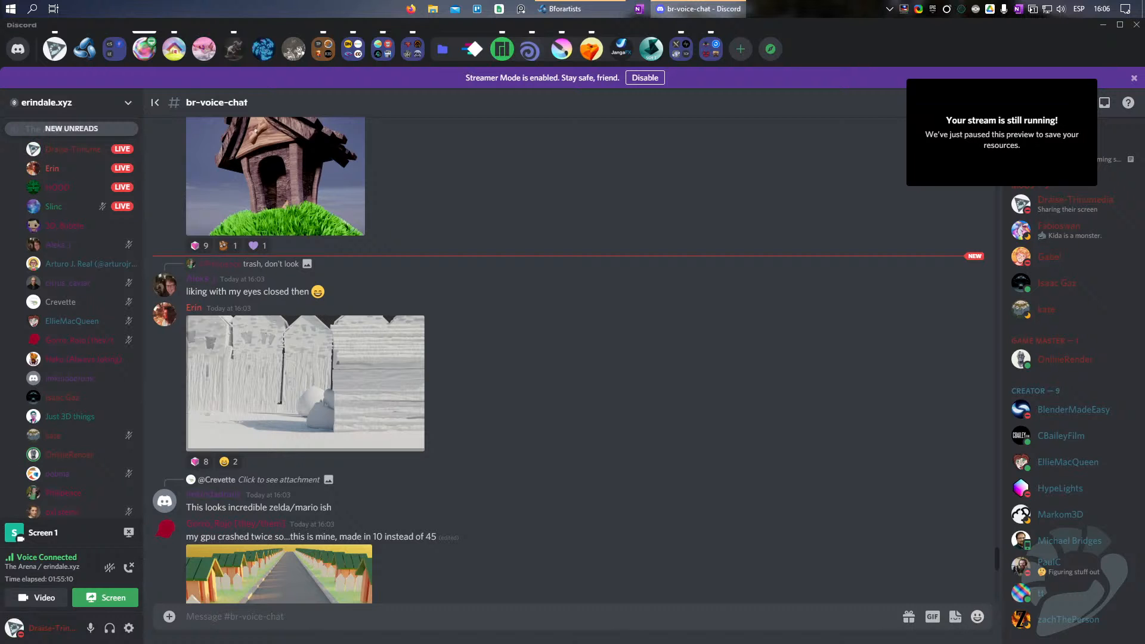
pyautogui.scroll(10, 428, 396)
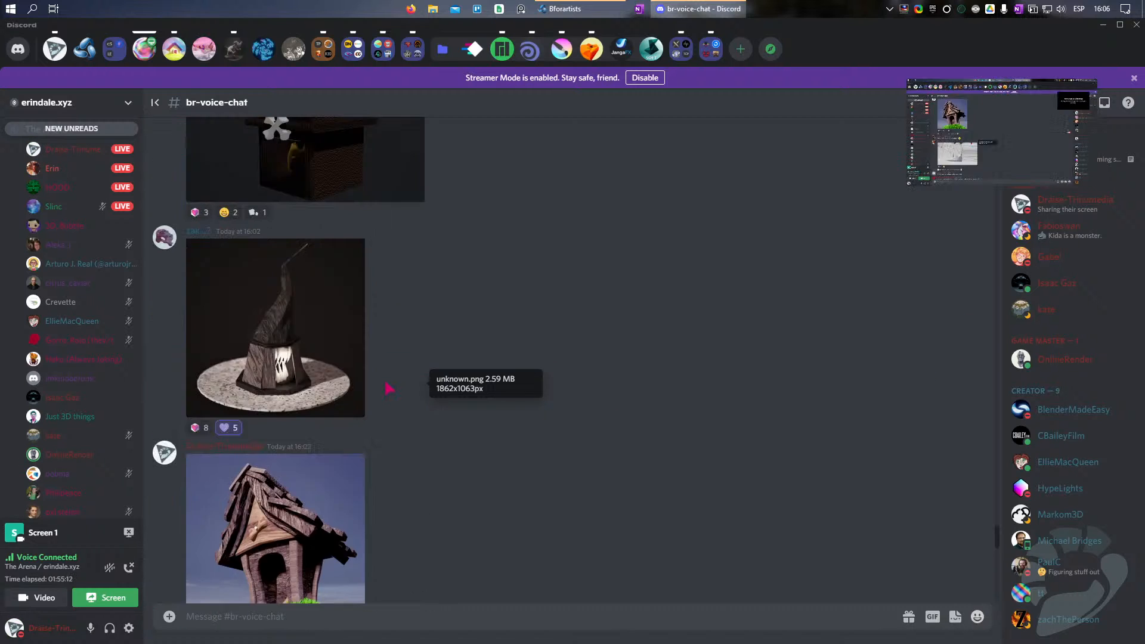
pyautogui.scroll(-3, 388, 389)
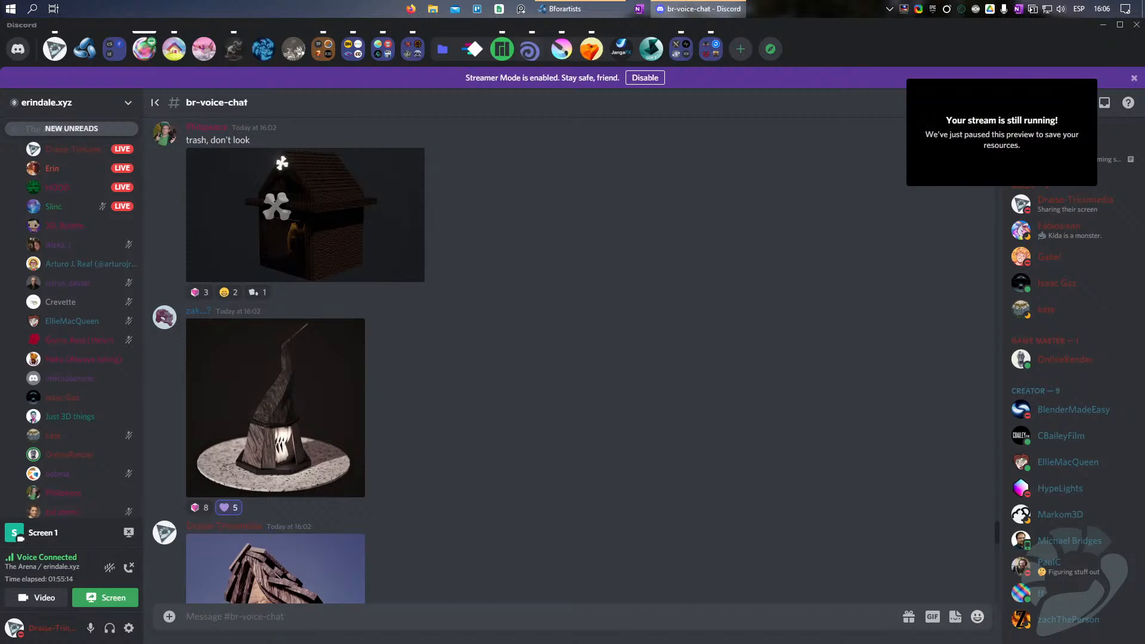
pyautogui.scroll(15, 600, 383)
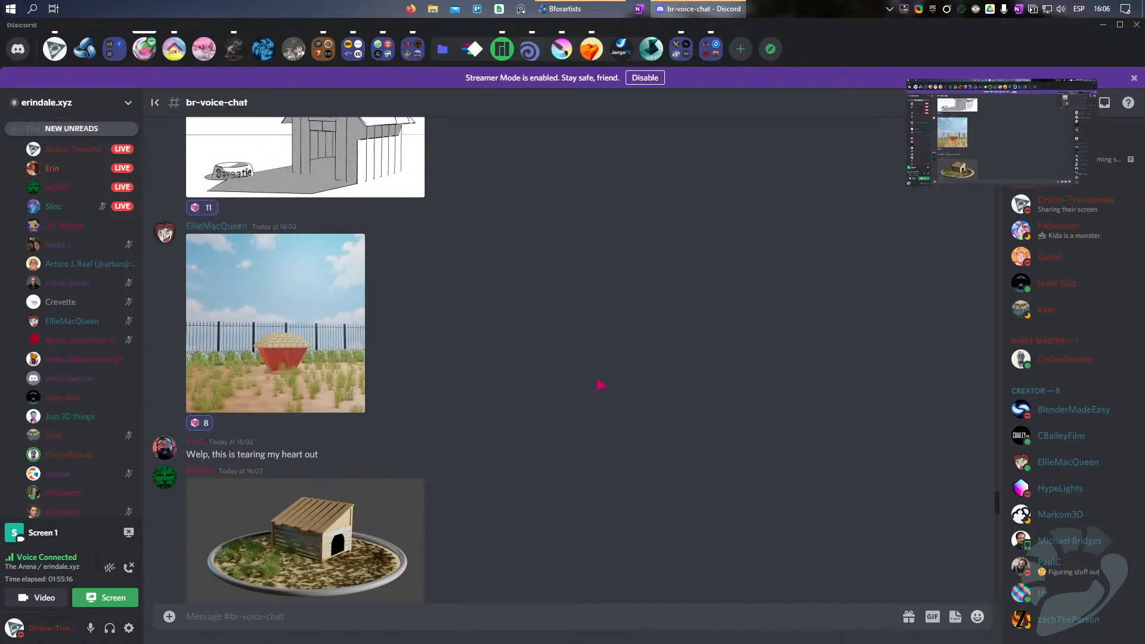
pyautogui.scroll(15, 470, 402)
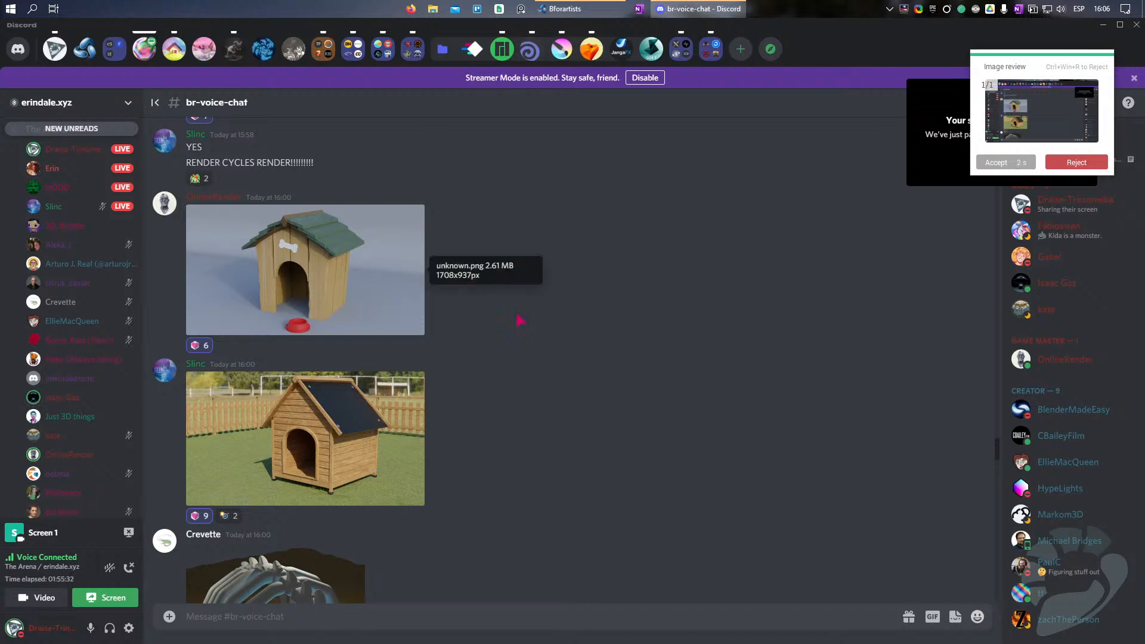
# Step: Go through the entries down to the StrawPoll link for the Blender Royale Dog House vote
pyautogui.scroll(5, 580, 293)
pyautogui.scroll(-20, 580, 294)
pyautogui.scroll(-20, 580, 294)
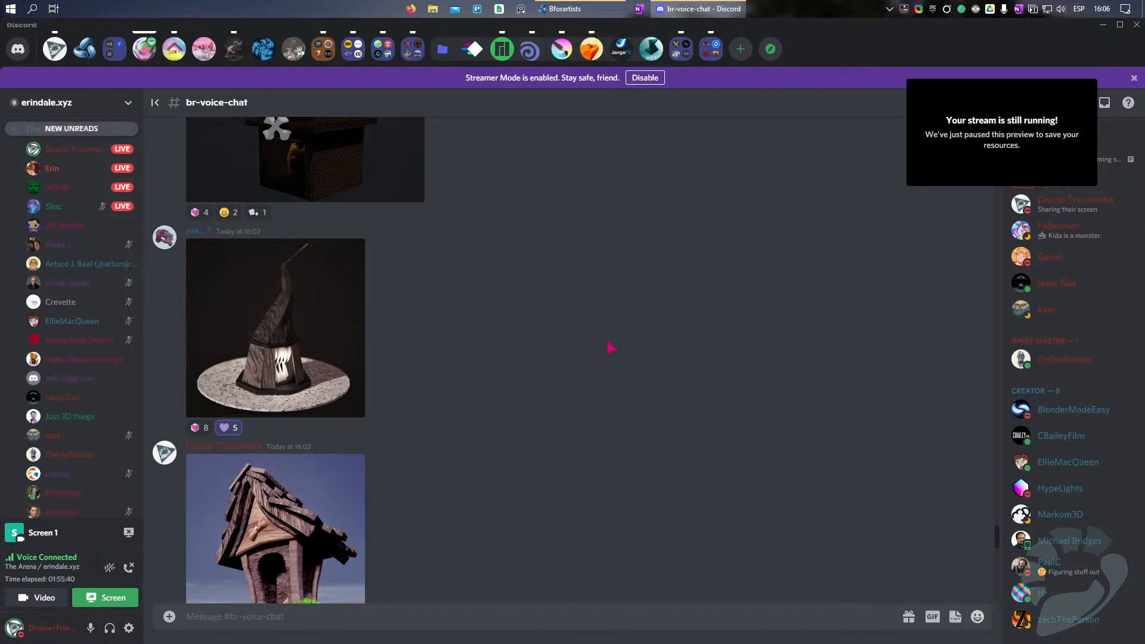
pyautogui.scroll(-10, 529, 351)
pyautogui.scroll(-7, 529, 352)
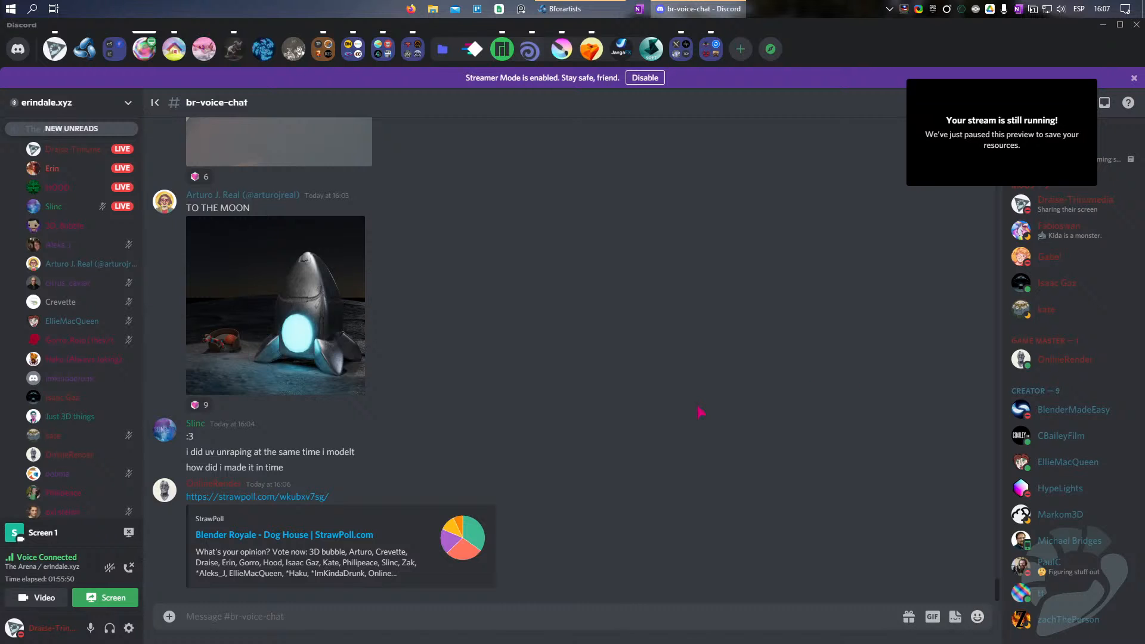
# Step: Review the competing renders once more, from the twisted-roof doghouse back to the earliest entries
pyautogui.scroll(15, 647, 410)
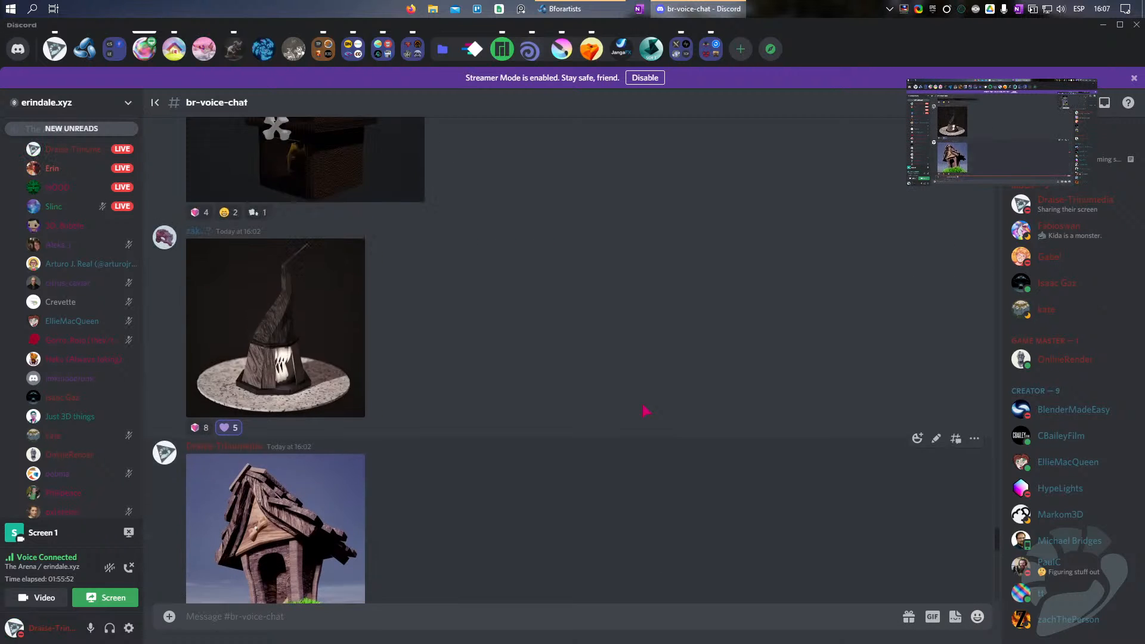
pyautogui.scroll(12, 647, 410)
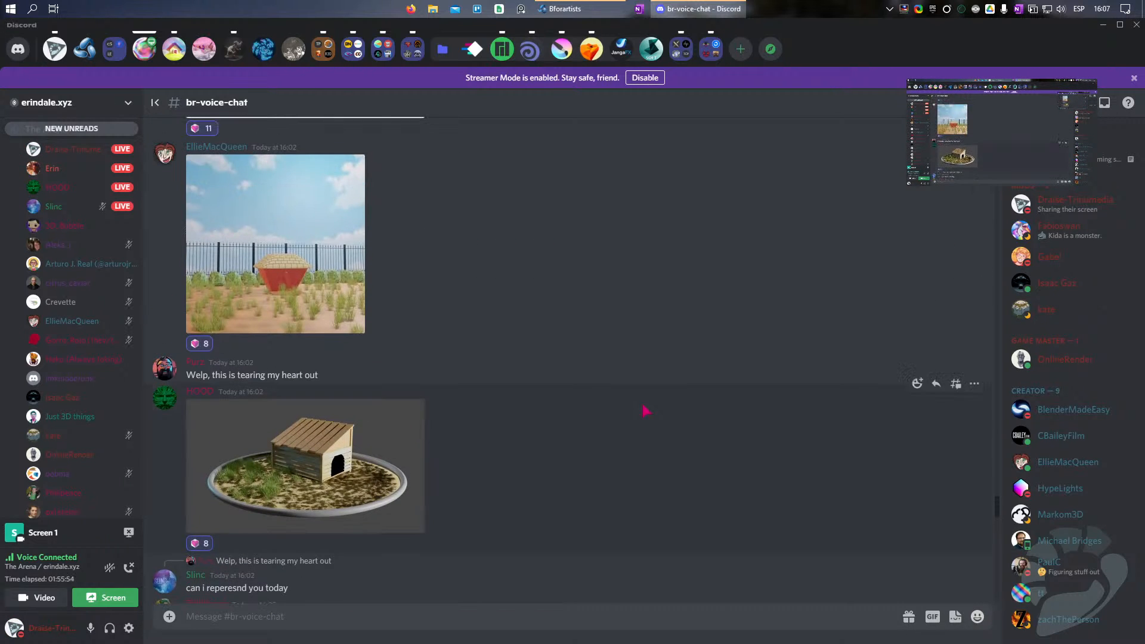
pyautogui.scroll(2, 645, 410)
pyautogui.scroll(3, 646, 410)
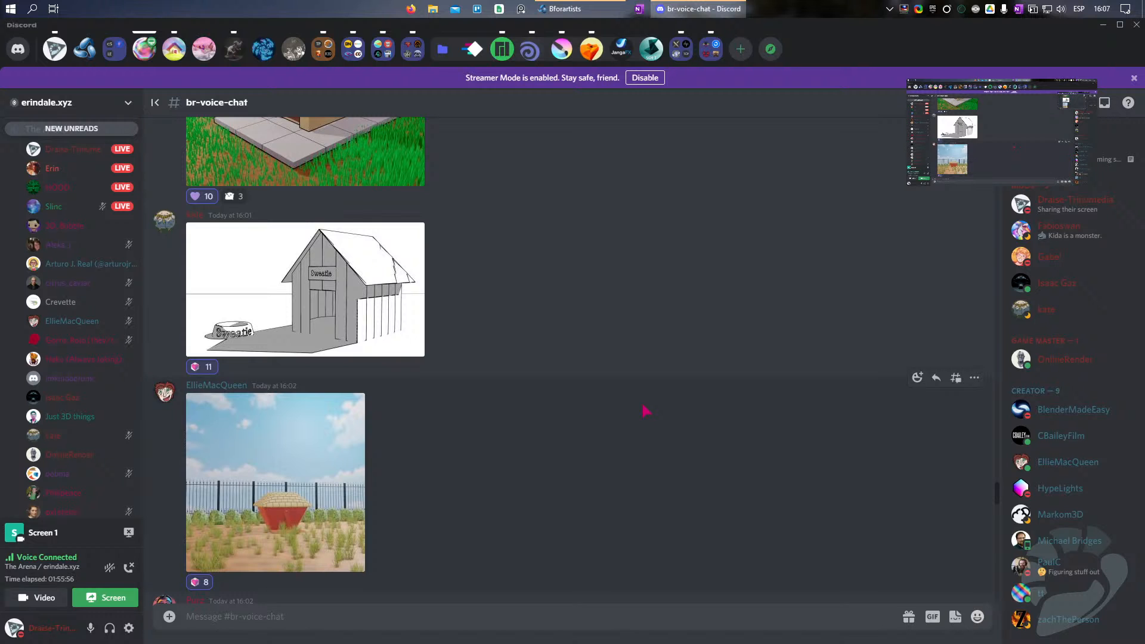
pyautogui.scroll(12, 646, 410)
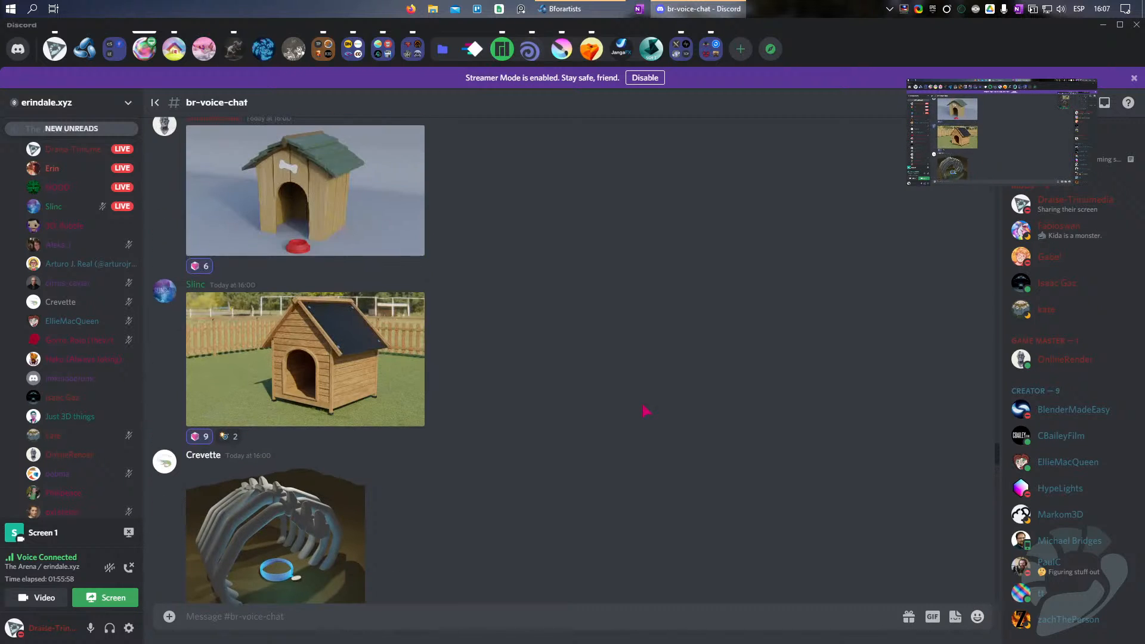
pyautogui.scroll(8, 646, 410)
# Step: Return through the entries to the metallic rocket render near the end of the channel
pyautogui.scroll(-12, 645, 411)
pyautogui.scroll(-10, 644, 411)
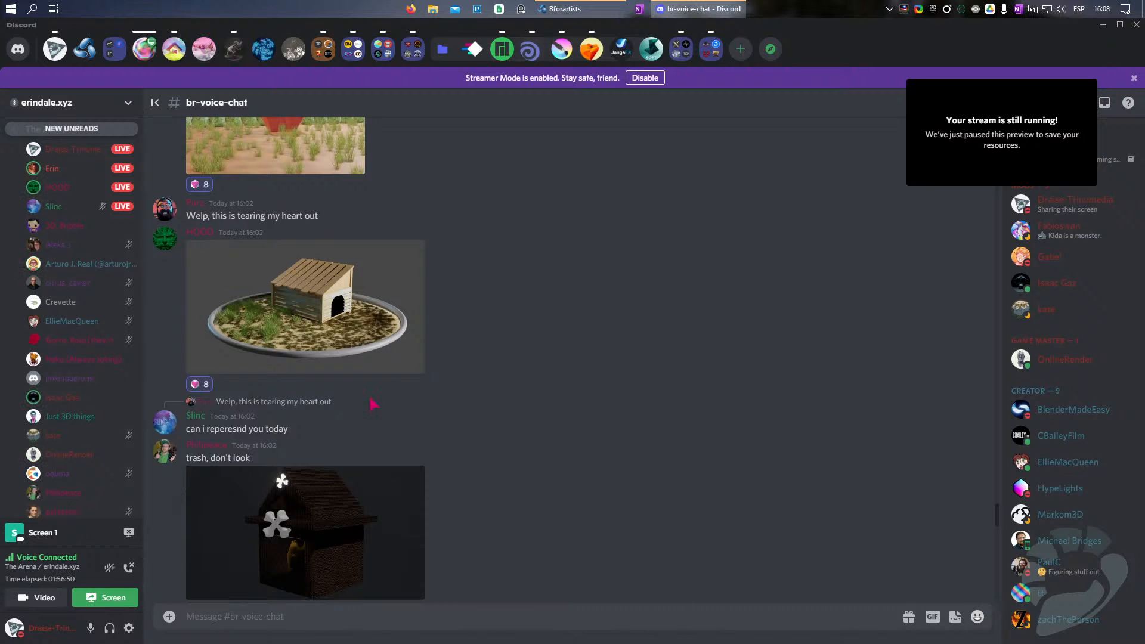
pyautogui.scroll(-15, 599, 346)
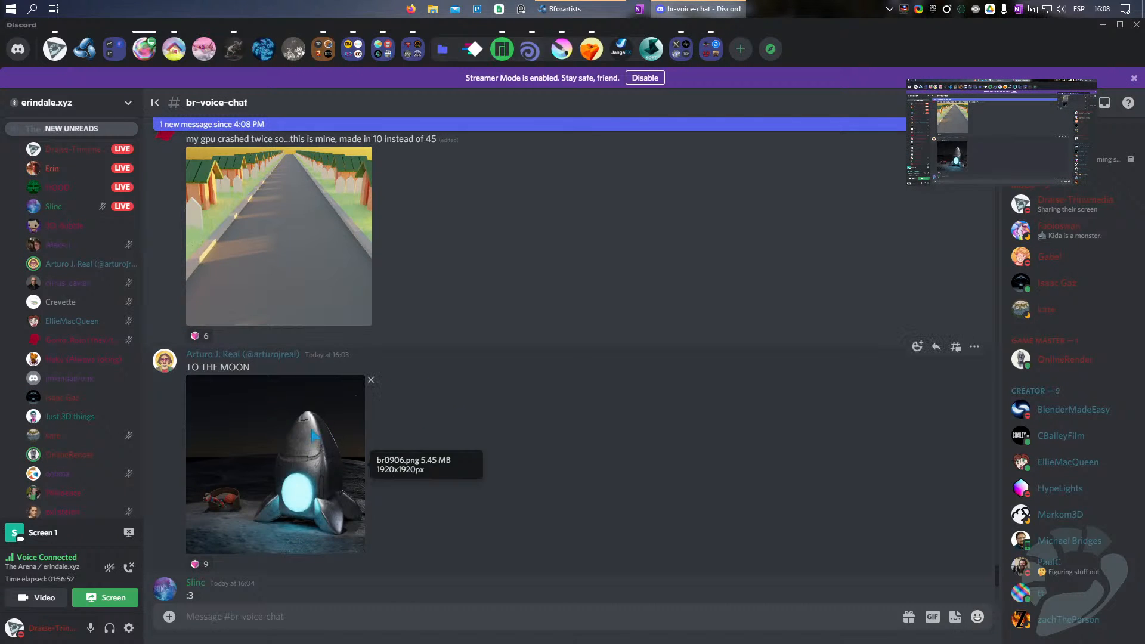
# Step: Enlarge the metallic rocket render, and go back through the earlier entries to the wooden doghouse with the fenced lawn
pyautogui.click(293, 473)
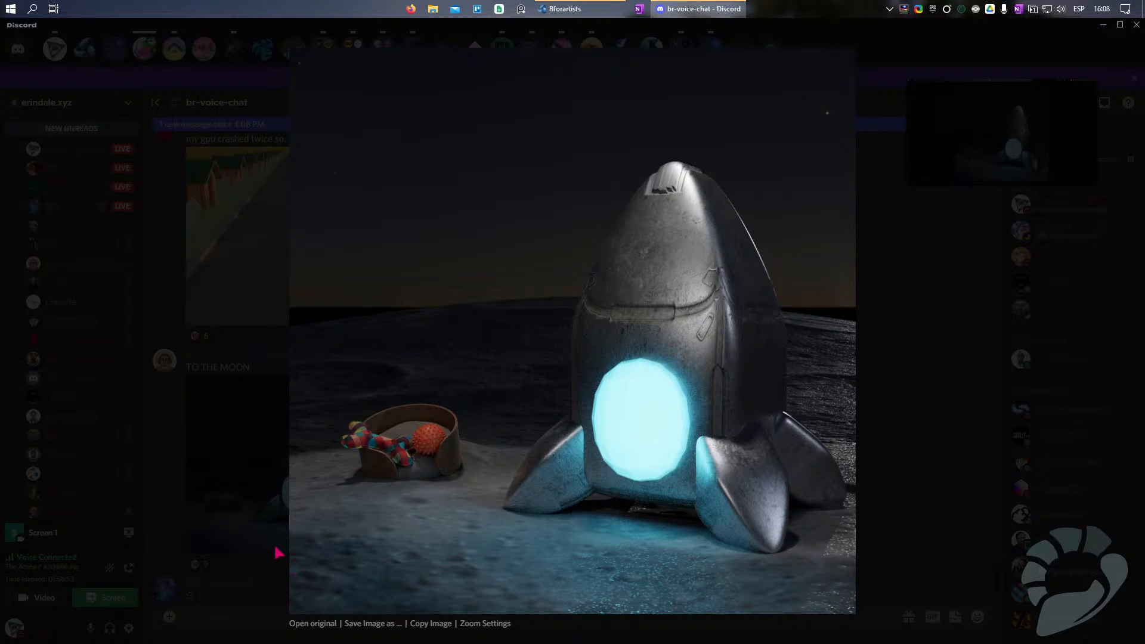
pyautogui.click(276, 539)
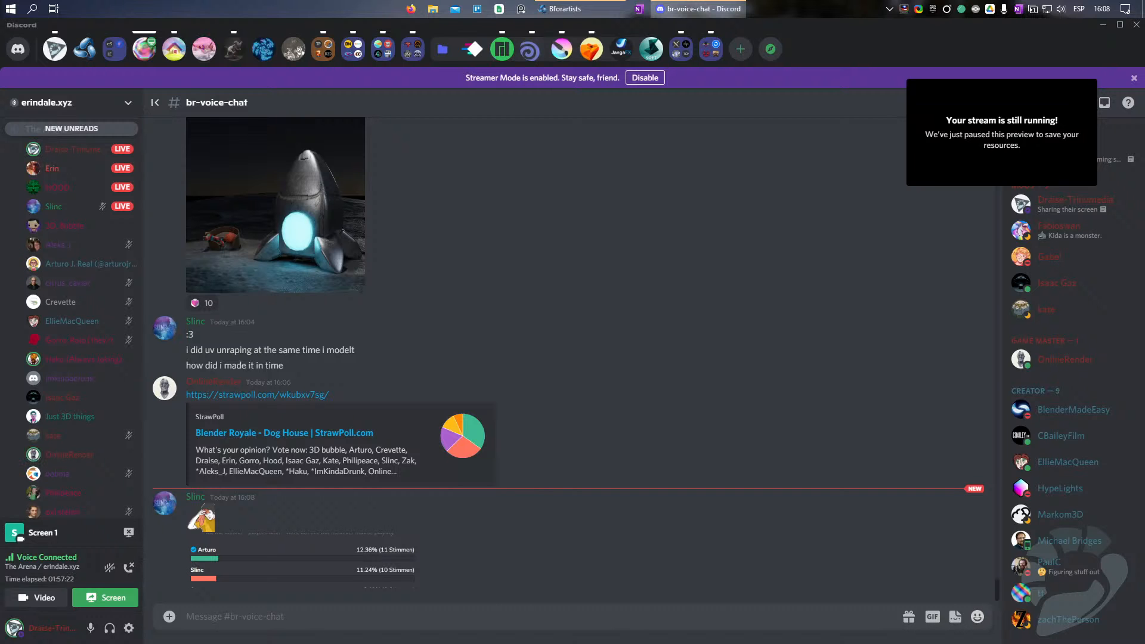
pyautogui.scroll(5, 656, 390)
pyautogui.scroll(3, 656, 390)
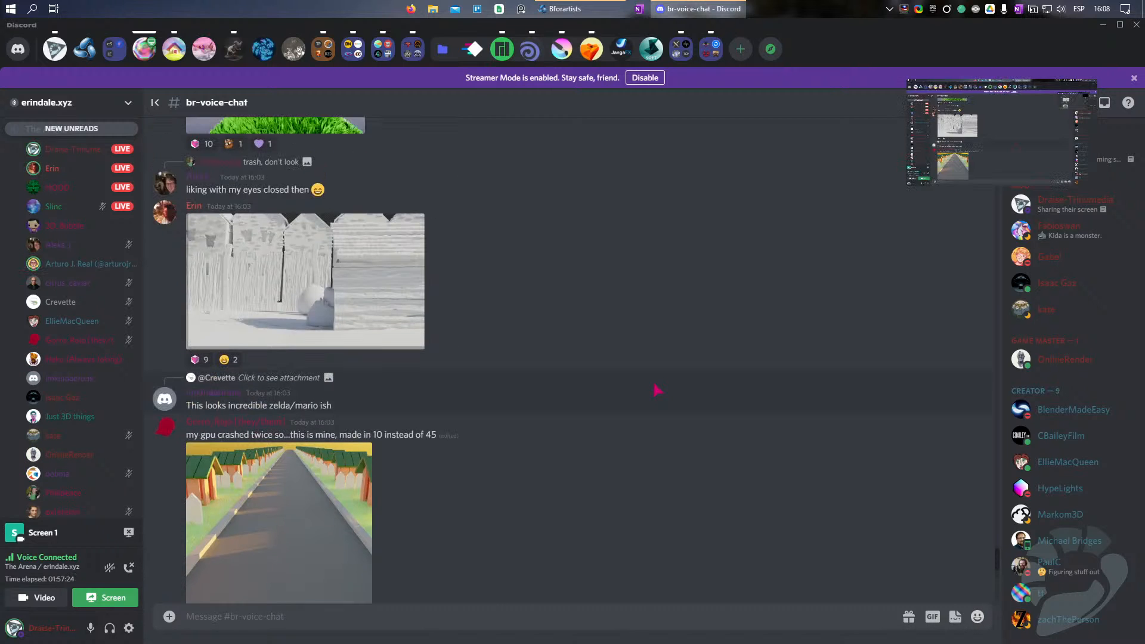
pyautogui.scroll(6, 552, 322)
pyautogui.scroll(1, 552, 322)
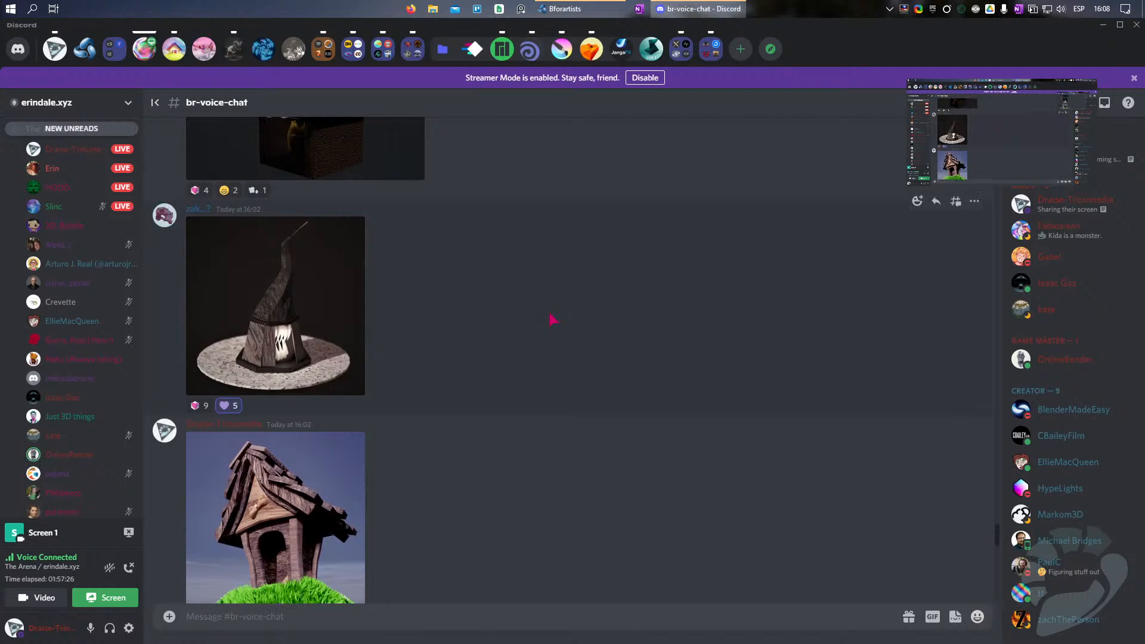
pyautogui.scroll(8, 552, 320)
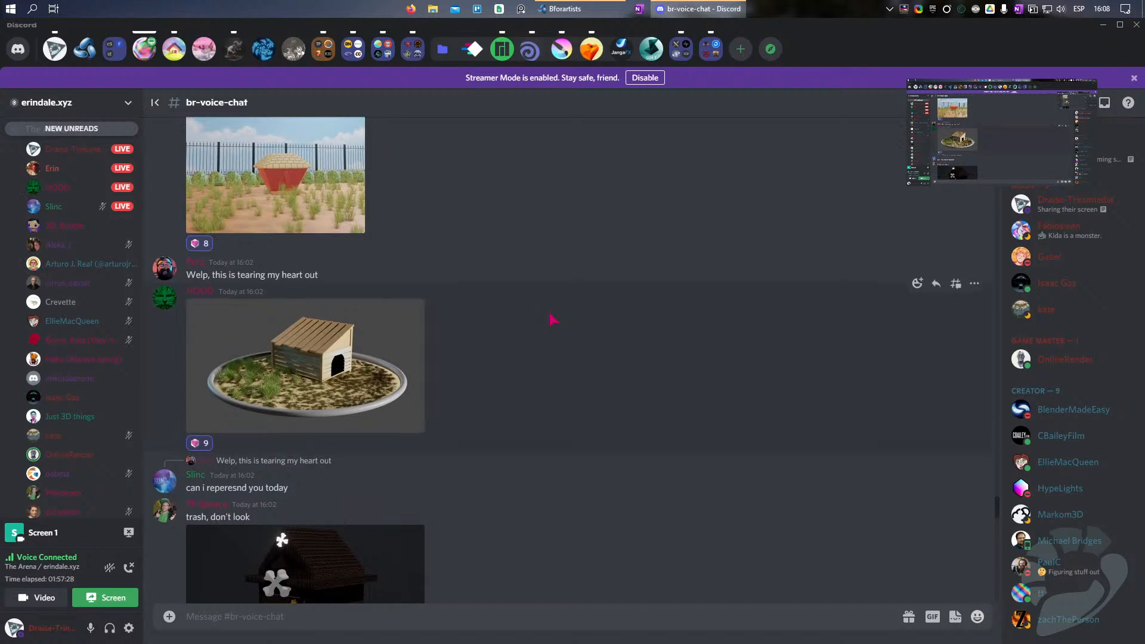
pyautogui.scroll(3, 552, 320)
pyautogui.scroll(2, 552, 320)
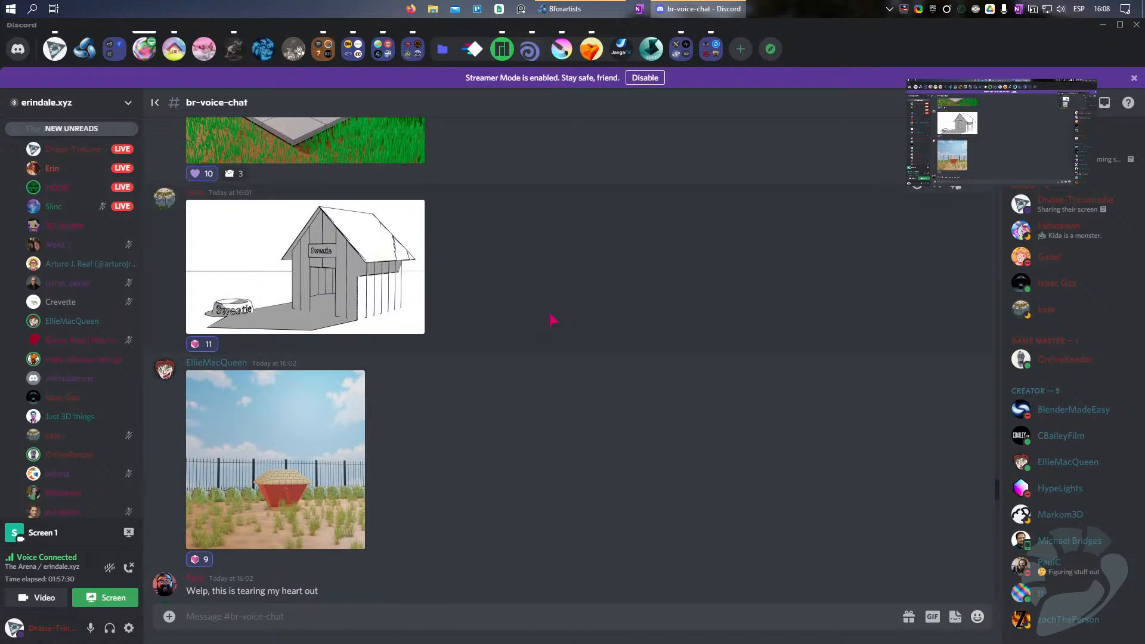
pyautogui.scroll(5, 552, 320)
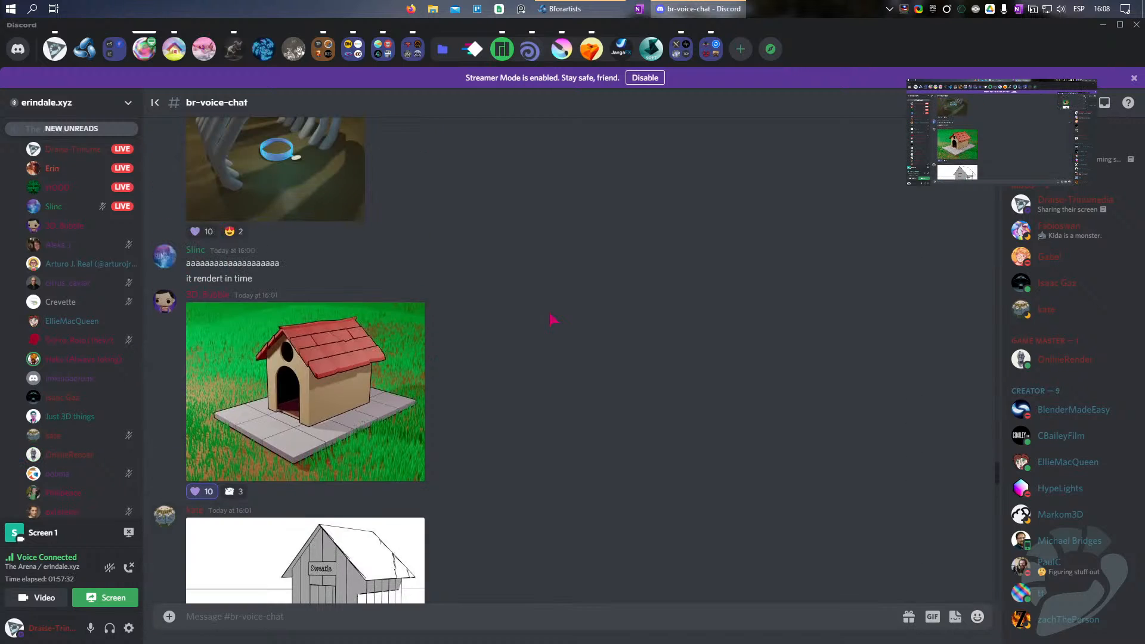
pyautogui.scroll(5, 552, 320)
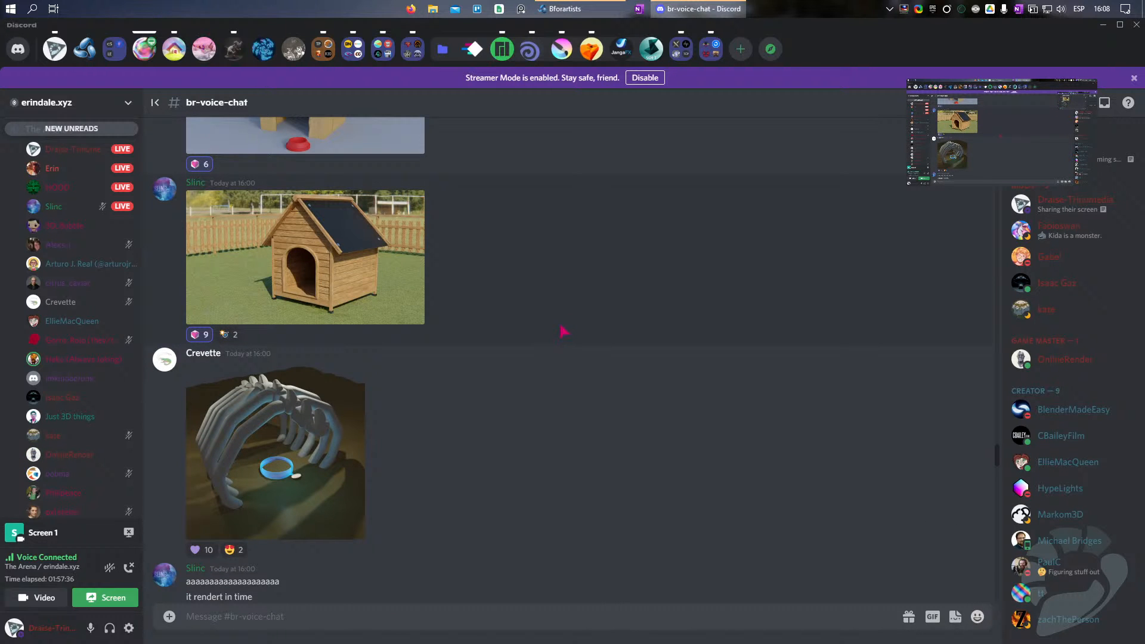
# Step: Return to the newest messages and examine the posted screenshot of the StrawPoll vote results at full size
pyautogui.scroll(-20, 562, 331)
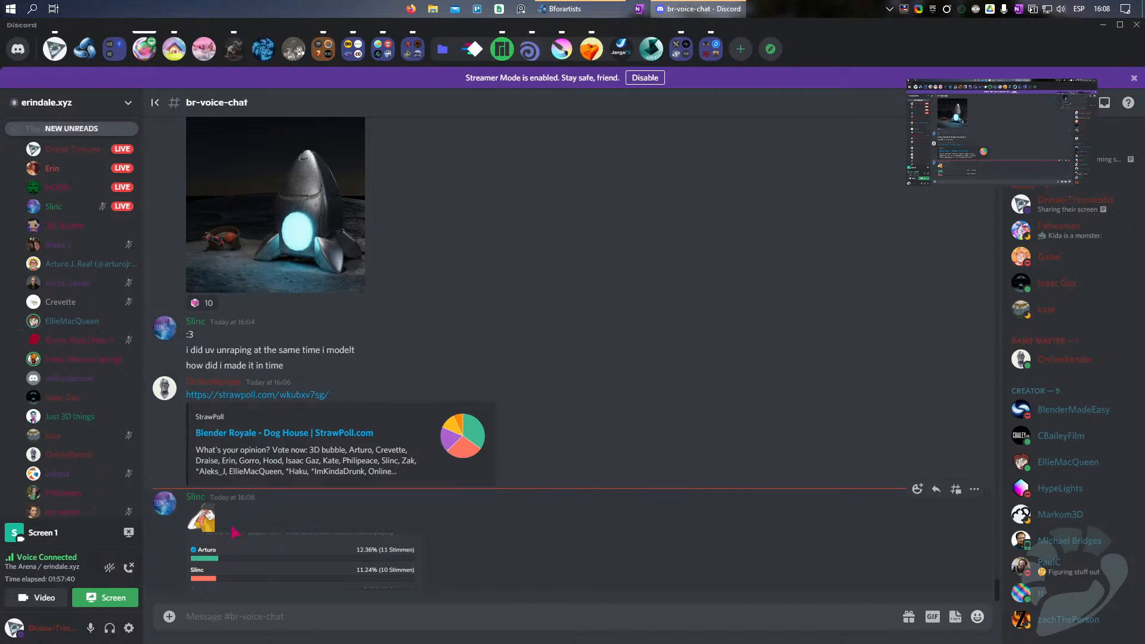
pyautogui.click(205, 524)
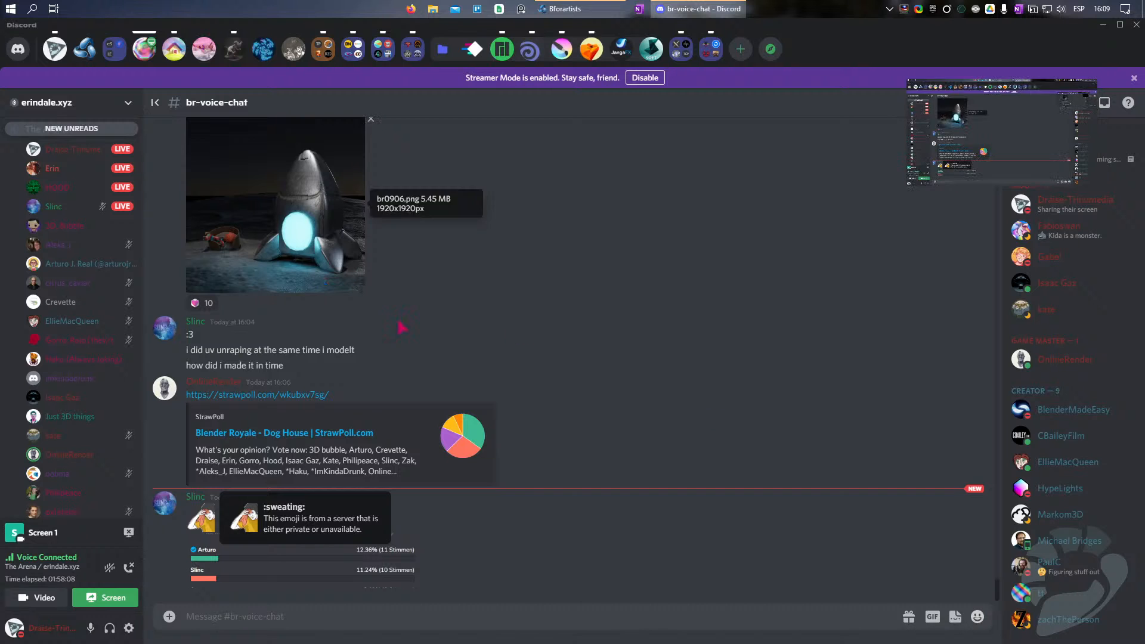
pyautogui.moveTo(541, 0); pyautogui.dragTo(543, 8)
pyautogui.moveTo(344, 40); pyautogui.dragTo(0, 334)
pyautogui.click(303, 520)
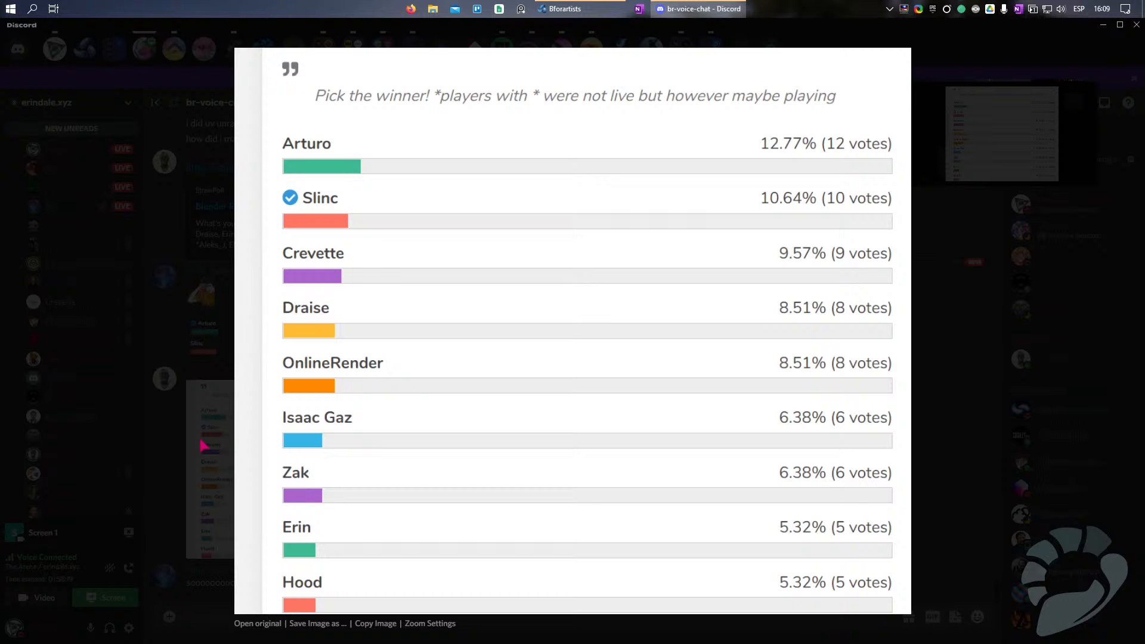
pyautogui.click(202, 445)
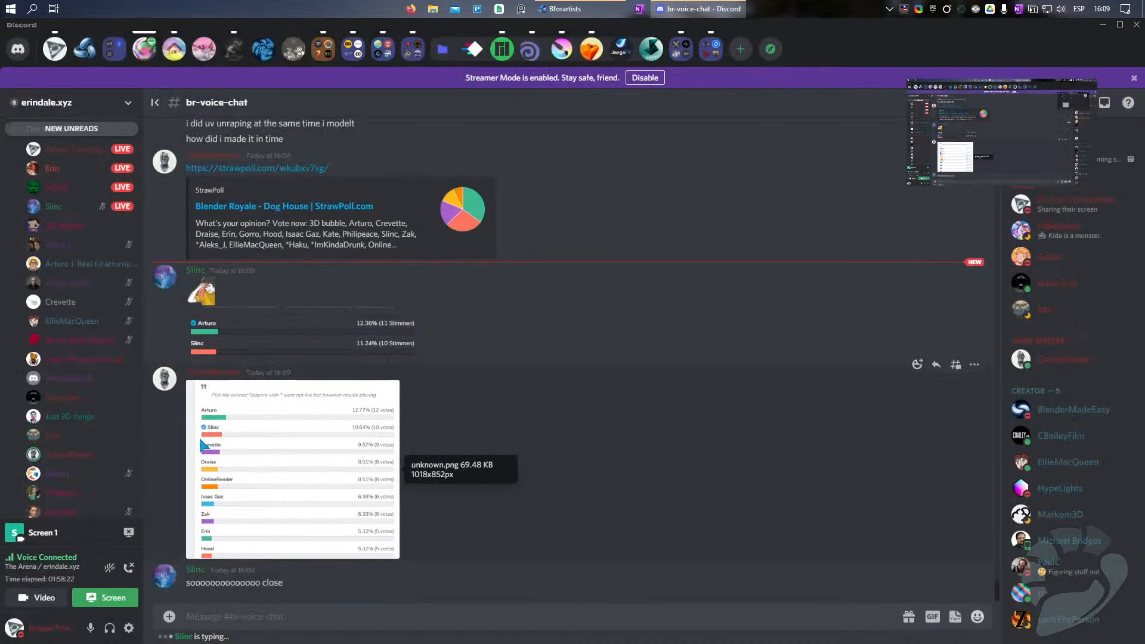
pyautogui.click(203, 445)
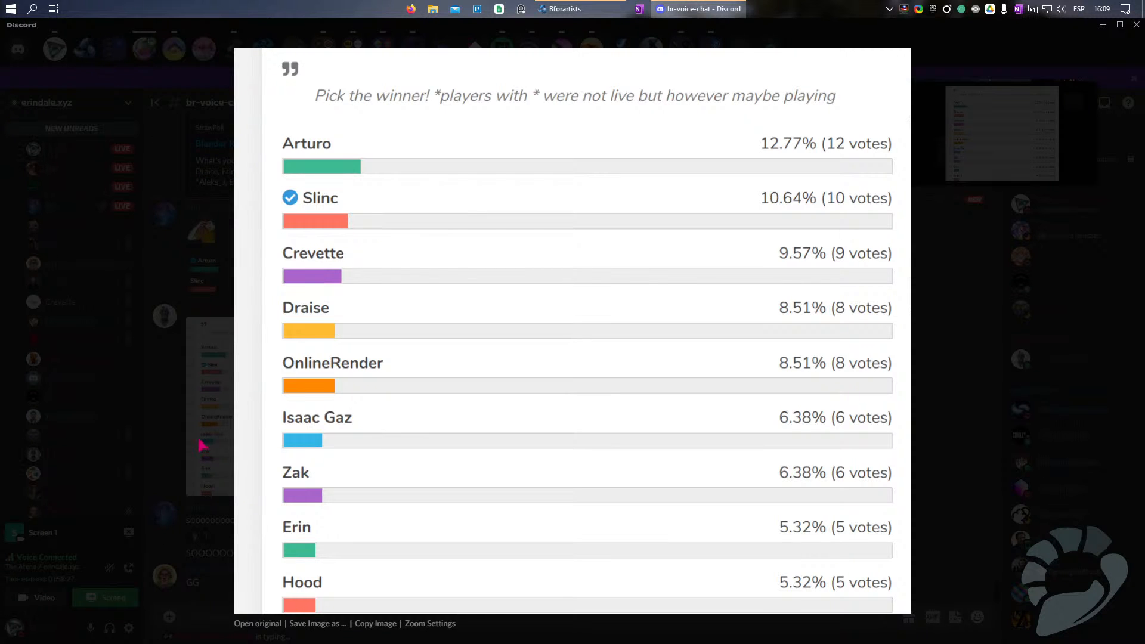
pyautogui.click(203, 445)
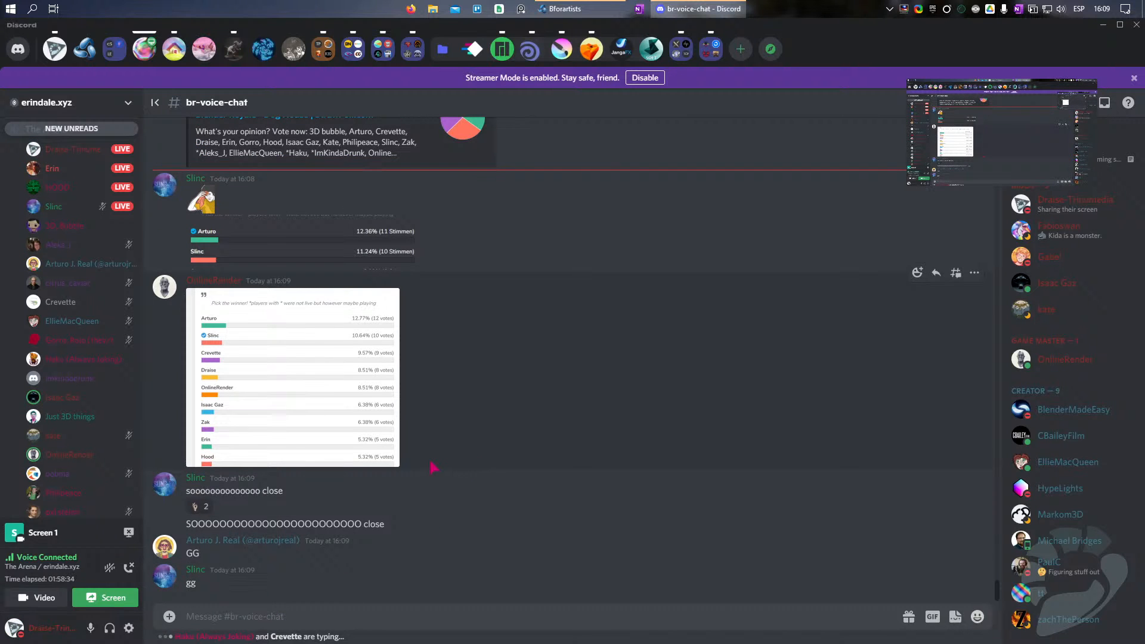
# Step: Switch to Bforartists and rotate all UVs of the house's corner posts in the UV Editing workspace
pyautogui.scroll(15, 433, 467)
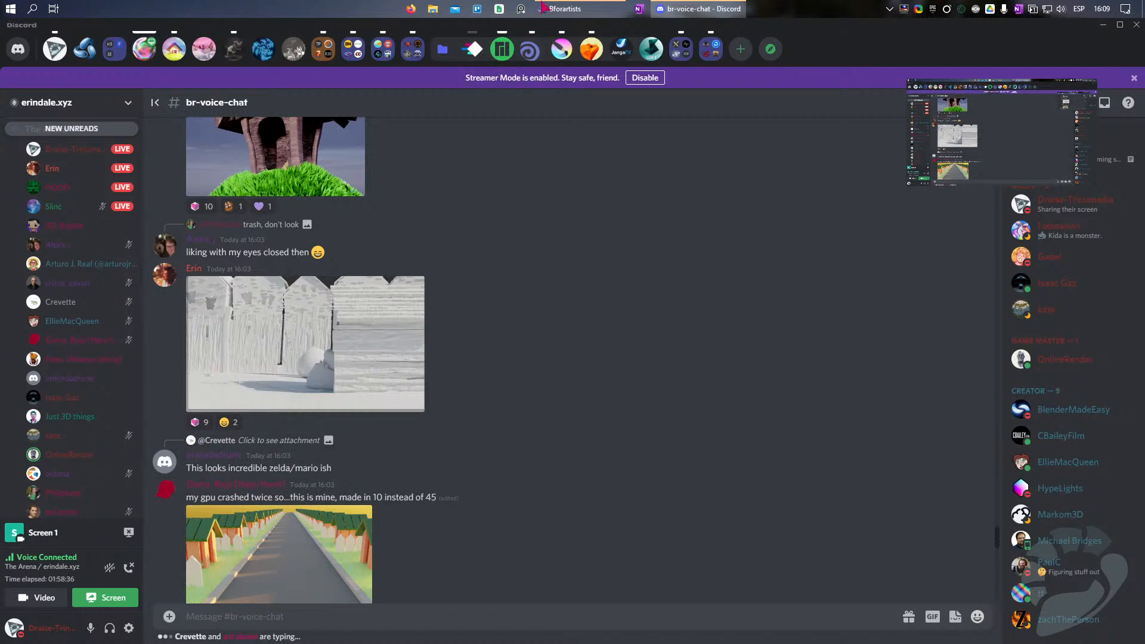
pyautogui.click(543, 9)
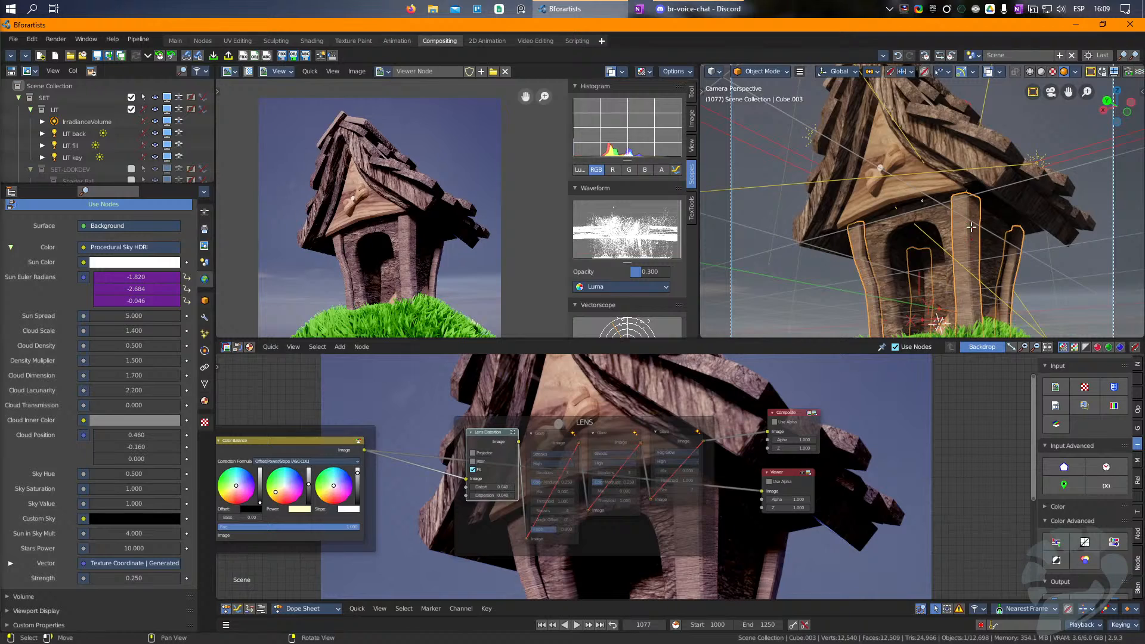
pyautogui.press('Tab')
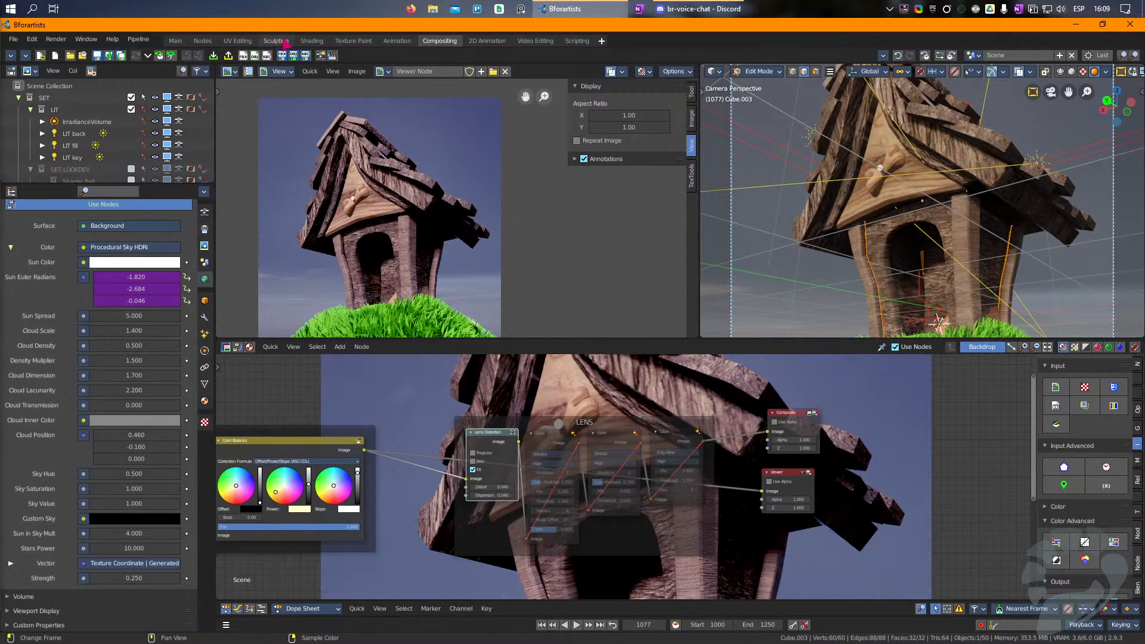
pyautogui.click(311, 41)
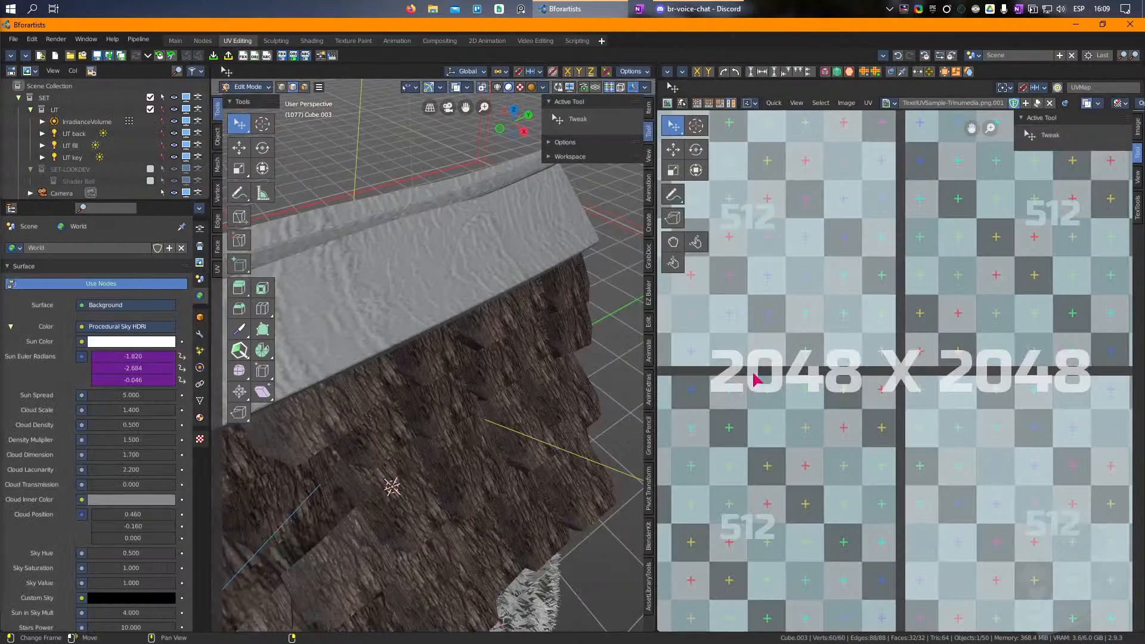
pyautogui.scroll(-8, 754, 380)
pyautogui.press('a')
pyautogui.press('r')
pyautogui.moveTo(1006, 244); pyautogui.dragTo(1076, 510)
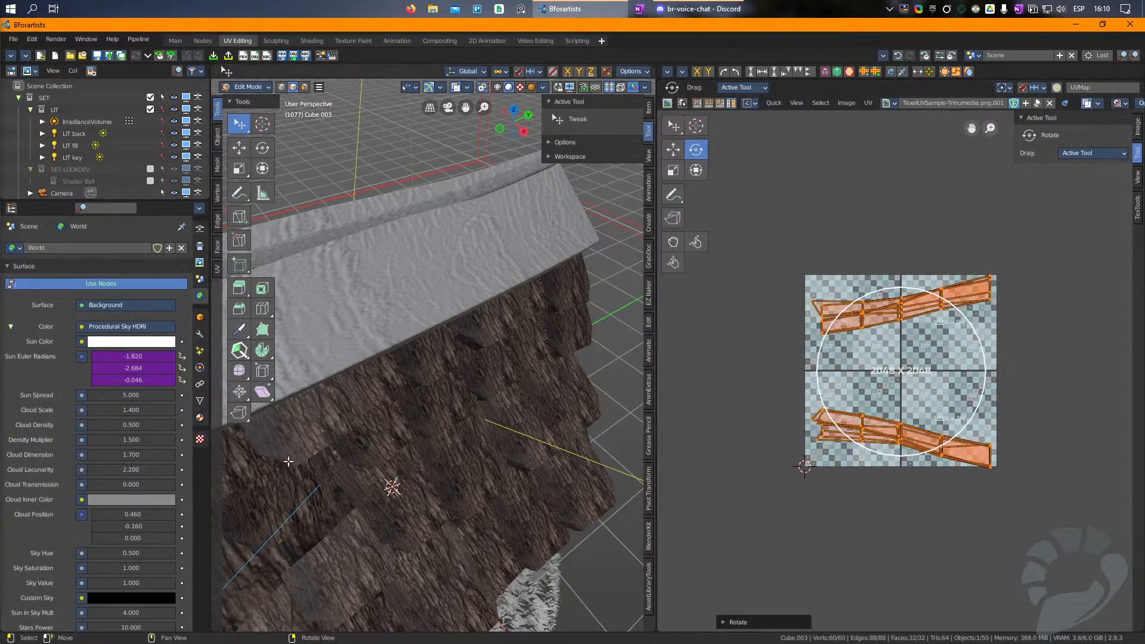
# Step: Examine the corner posts' wood texture from around the model and through the camera in a maximized viewport
pyautogui.moveTo(281, 464); pyautogui.dragTo(575, 289, button='right')
pyautogui.scroll(-7, 559, 339)
pyautogui.moveTo(560, 340); pyautogui.dragTo(516, 395, button='right')
pyautogui.press('Tab')
pyautogui.scroll(5, 491, 399)
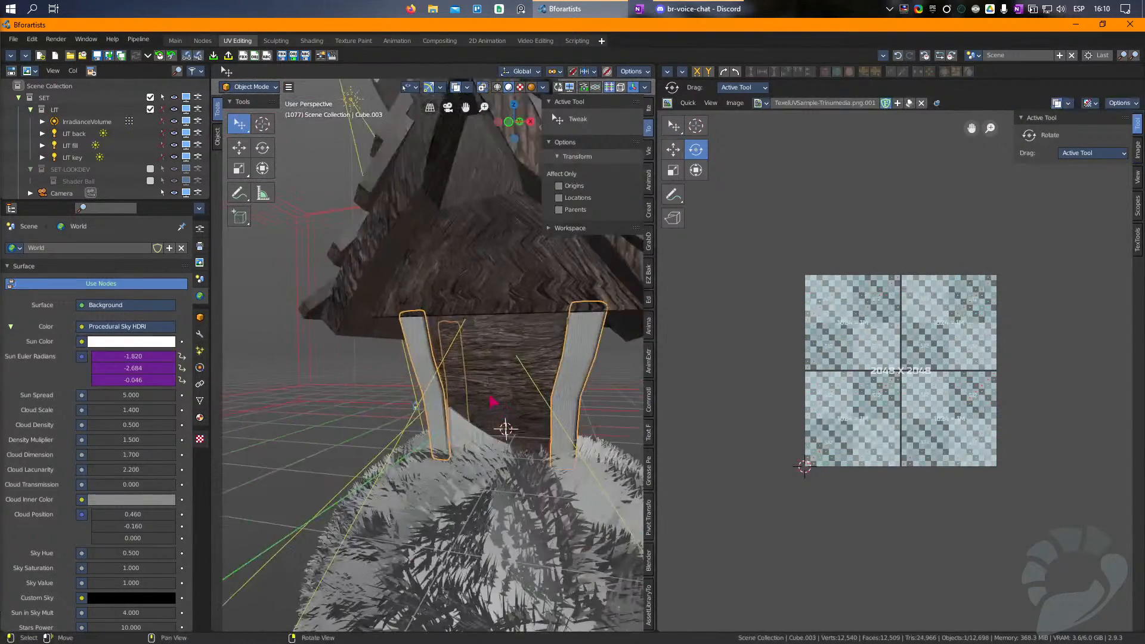
pyautogui.press('KP_0')
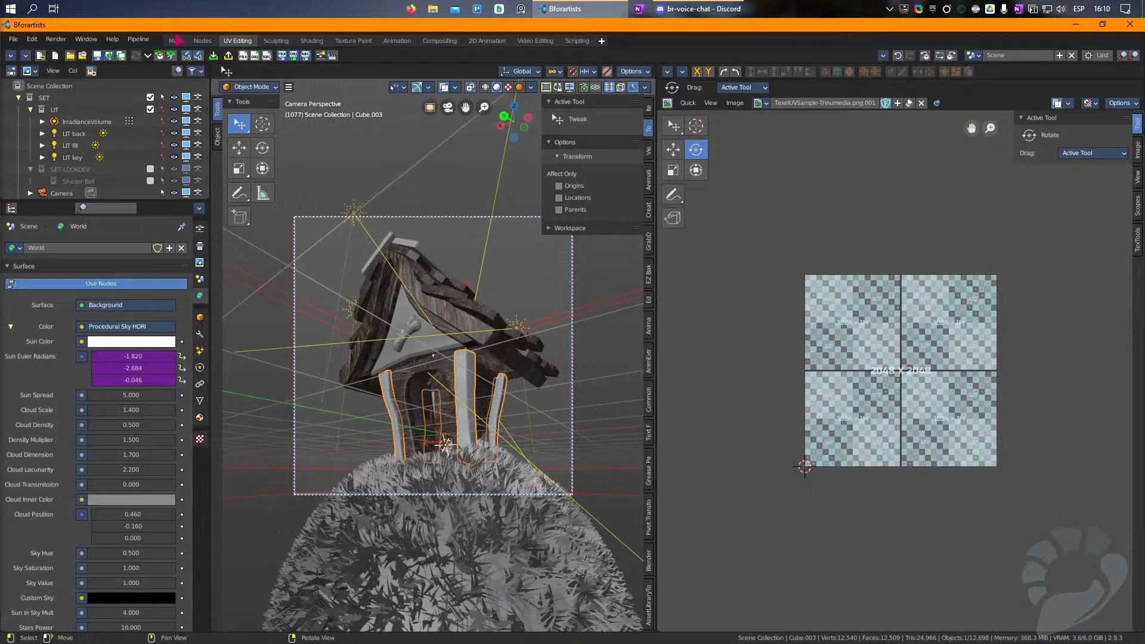
pyautogui.click(175, 40)
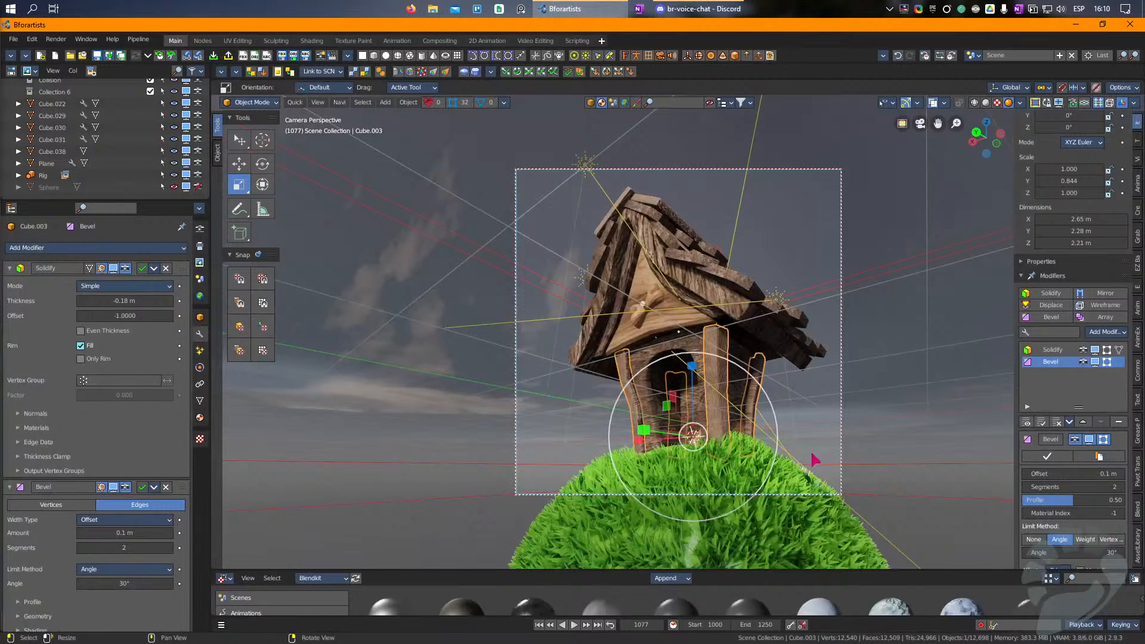
pyautogui.click(797, 465)
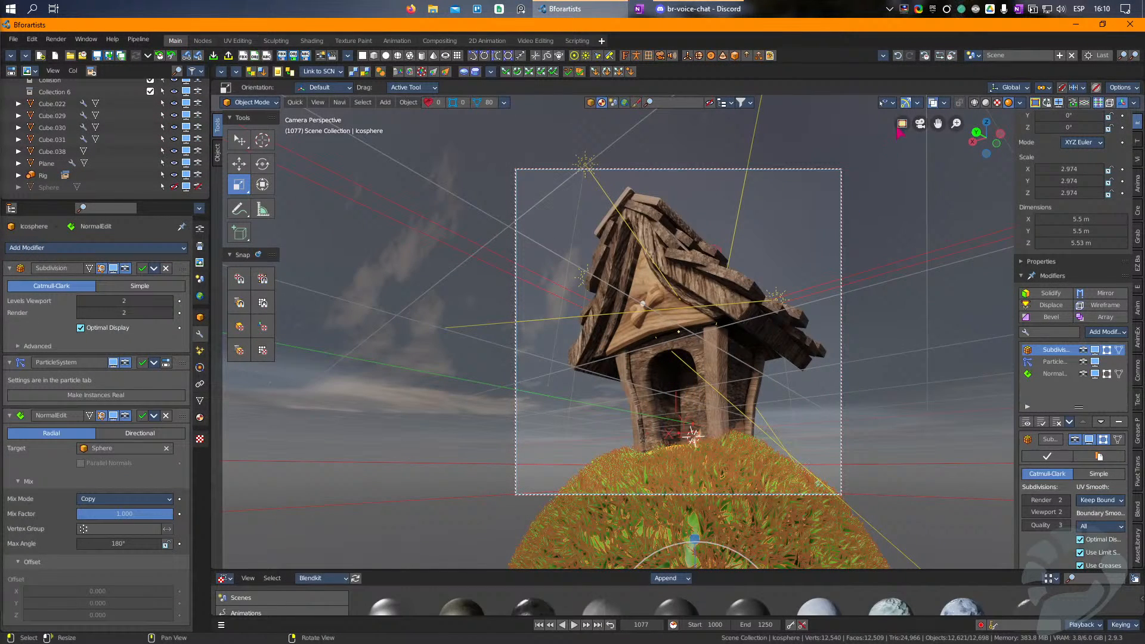
pyautogui.scroll(3, 796, 379)
pyautogui.hotkey('ctrl', 'alt', 'space')
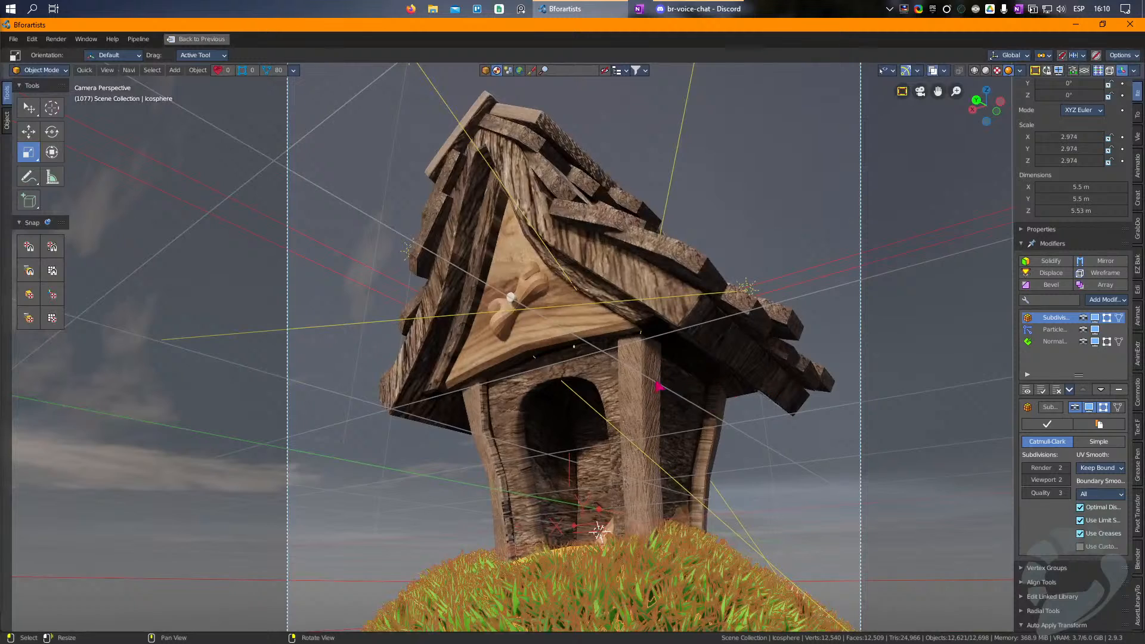
# Step: Scale and rotate all UVs of the triangular front gable panel under the roof
pyautogui.click(528, 344)
pyautogui.press('Tab')
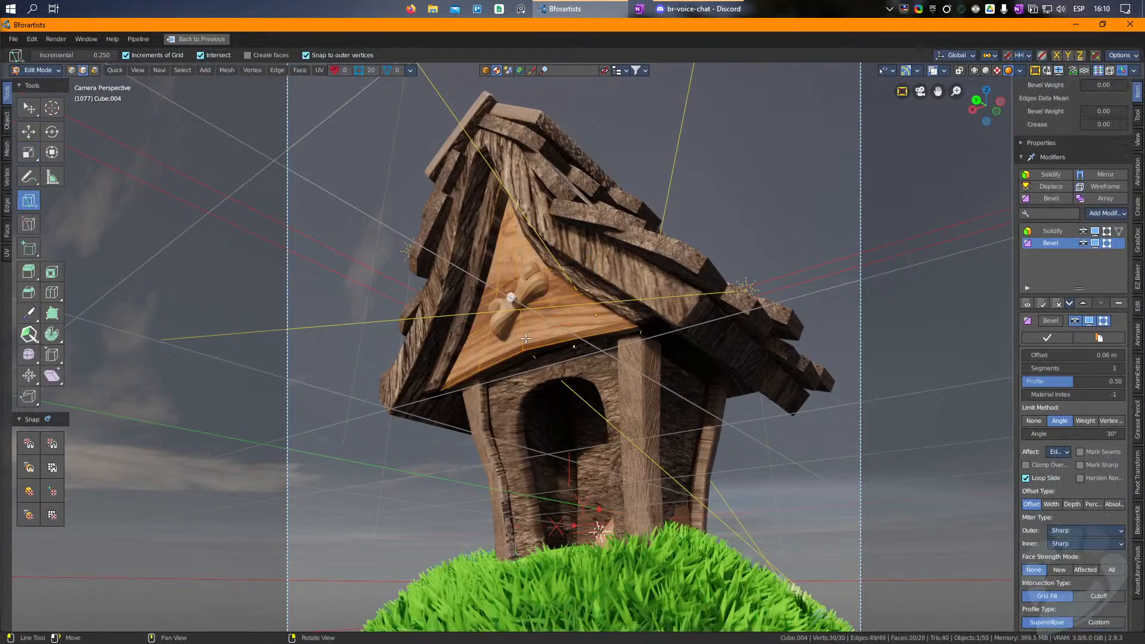
pyautogui.click(195, 39)
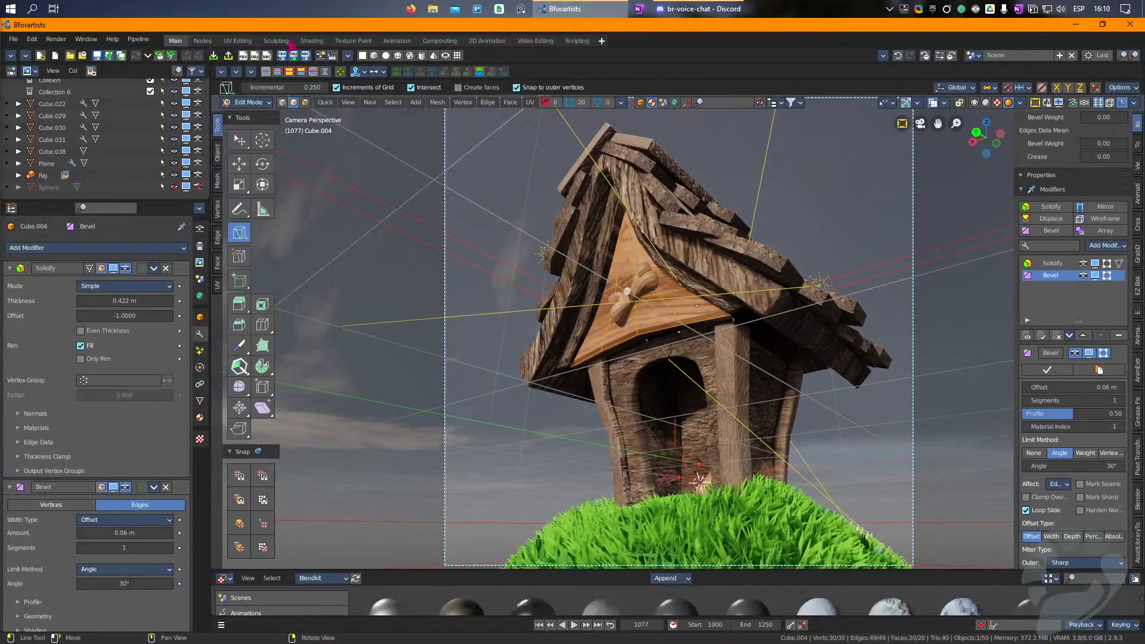
pyautogui.click(238, 41)
pyautogui.press('a')
pyautogui.press('s')
pyautogui.moveTo(1015, 320); pyautogui.dragTo(987, 166)
pyautogui.press('r')
pyautogui.moveTo(1071, 438); pyautogui.dragTo(948, 216)
pyautogui.press('Tab')
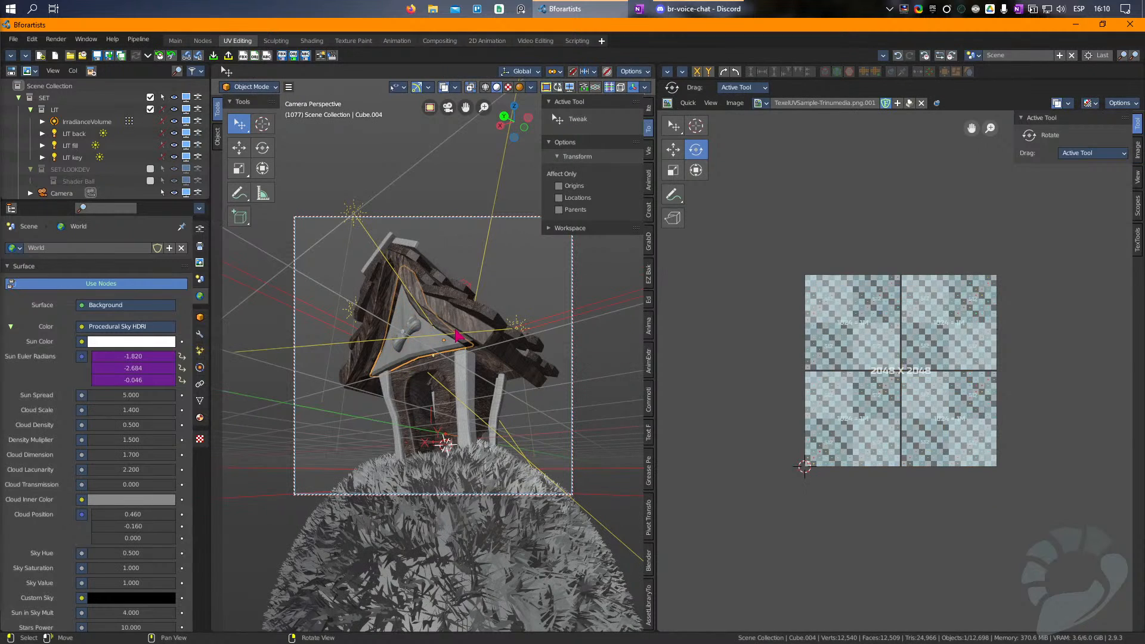
# Step: Try to scale the thin board-edge UV islands of the main roof shell
pyautogui.click(464, 318)
pyautogui.press('Tab')
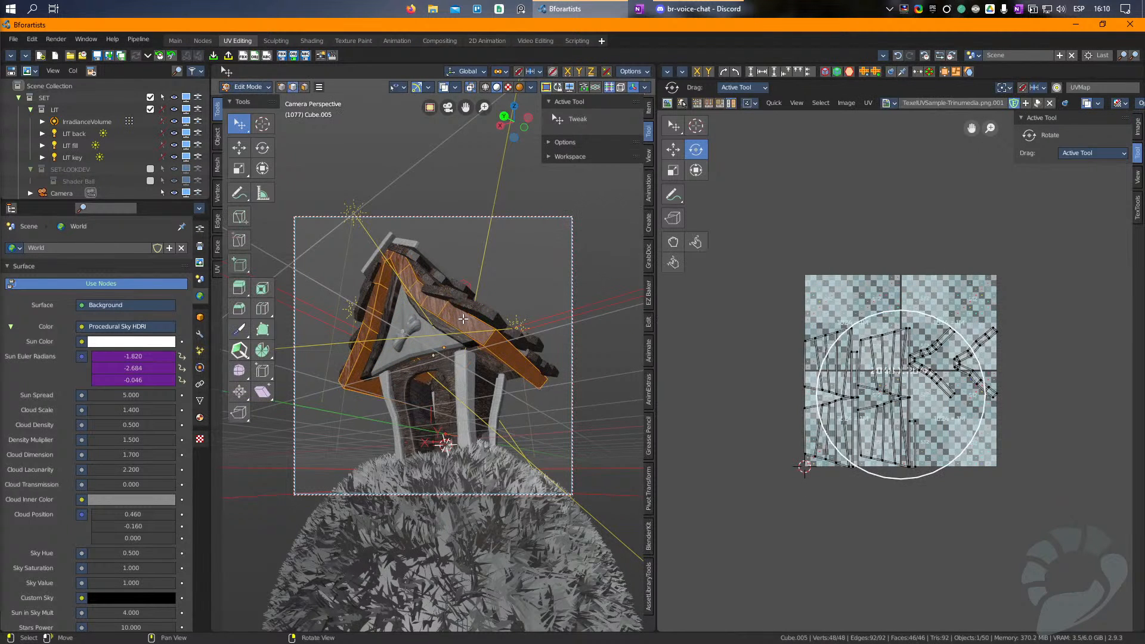
pyautogui.click(980, 361)
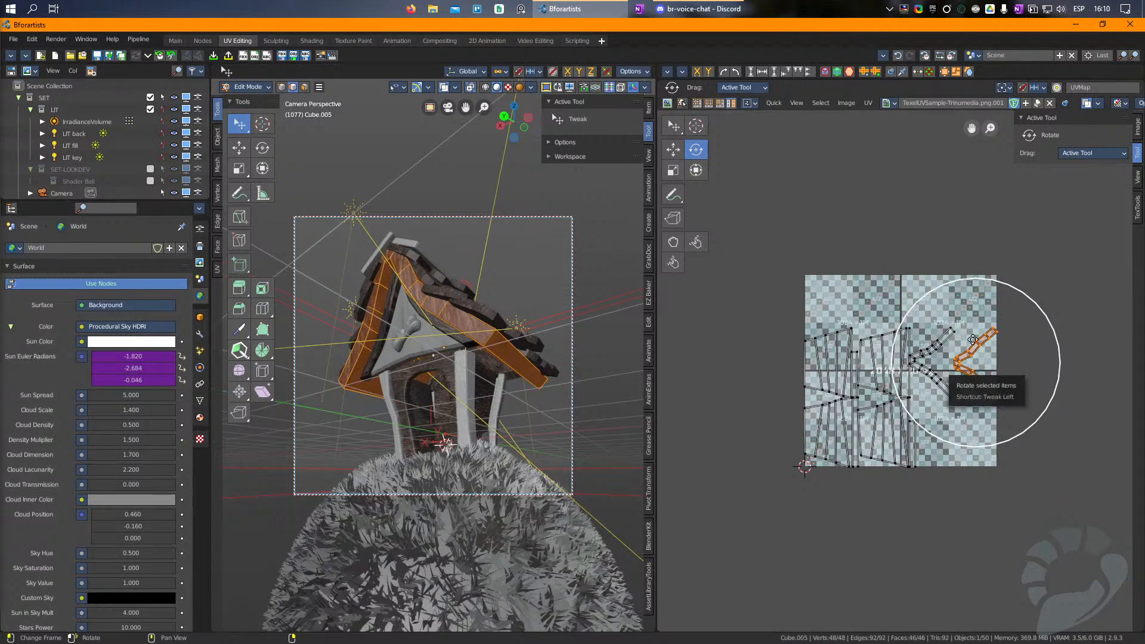
pyautogui.keyDown('shift'); pyautogui.click(944, 343); pyautogui.keyUp('shift')
pyautogui.press('r')
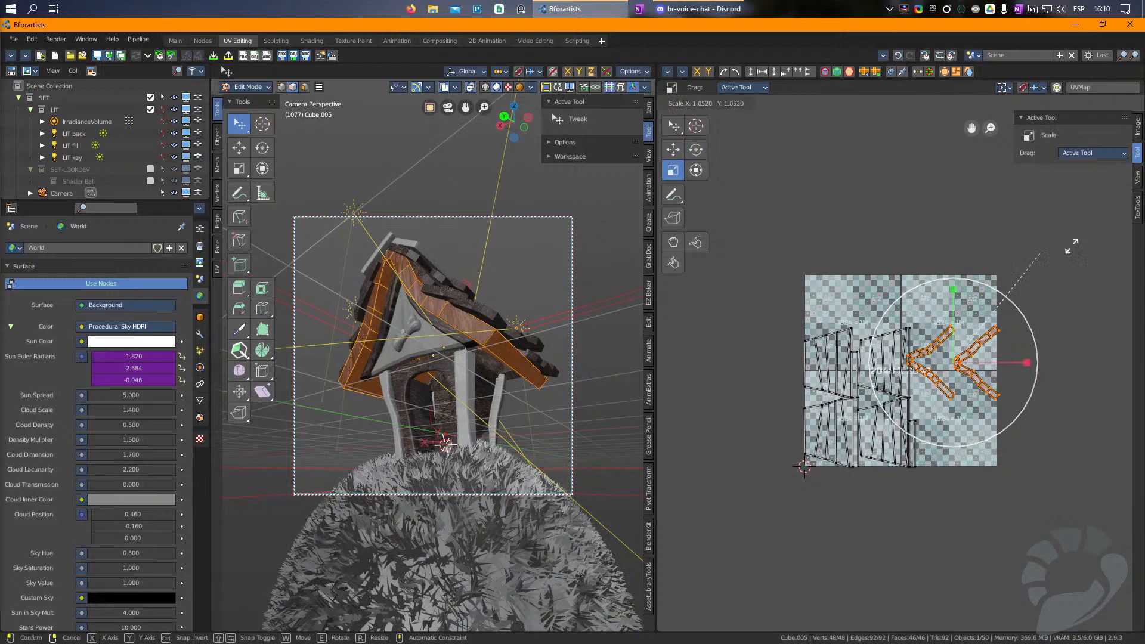
pyautogui.moveTo(1037, 250); pyautogui.dragTo(688, 205)
pyautogui.press('Escape')
pyautogui.press('Tab')
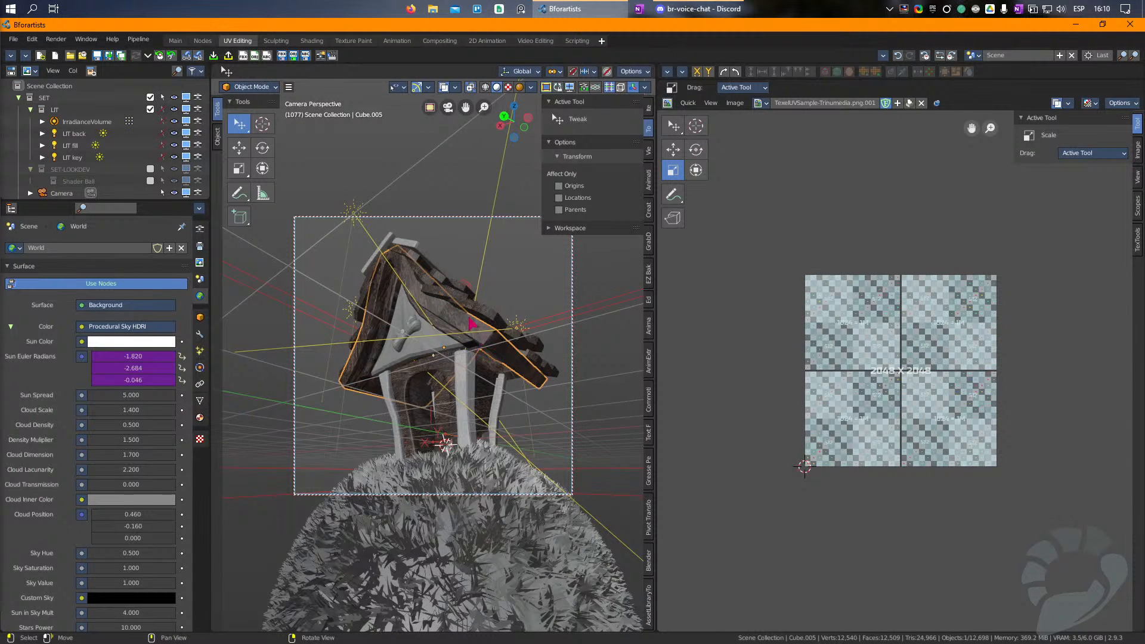
# Step: Show the UV Editing viewport in rendered shading and rotate the front gable panel's UVs again
pyautogui.click(402, 242)
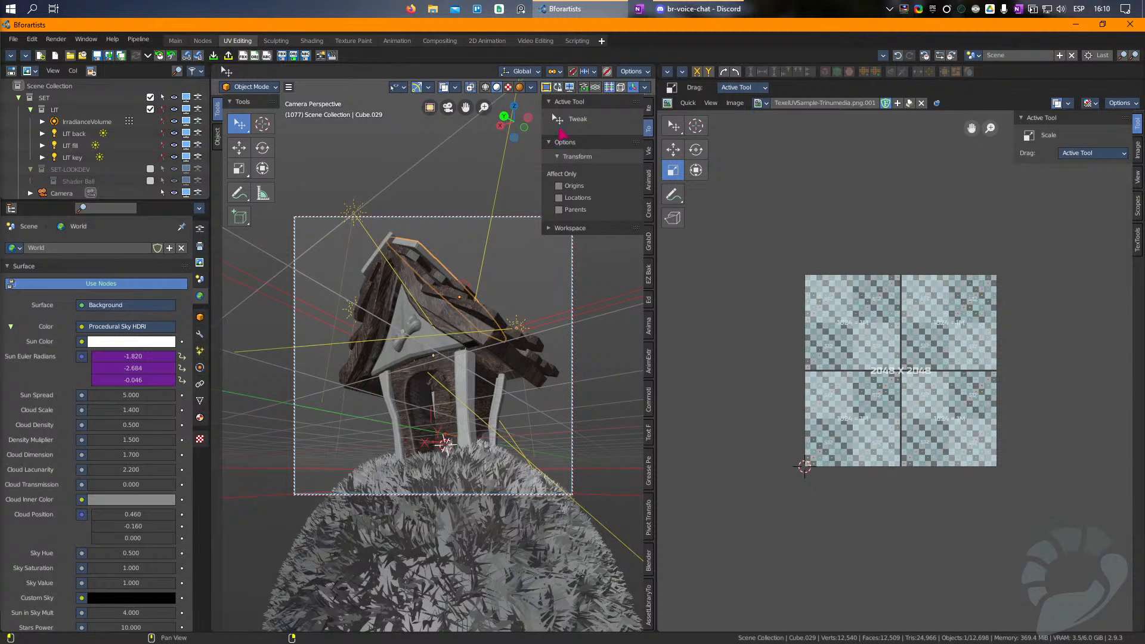
pyautogui.click(519, 87)
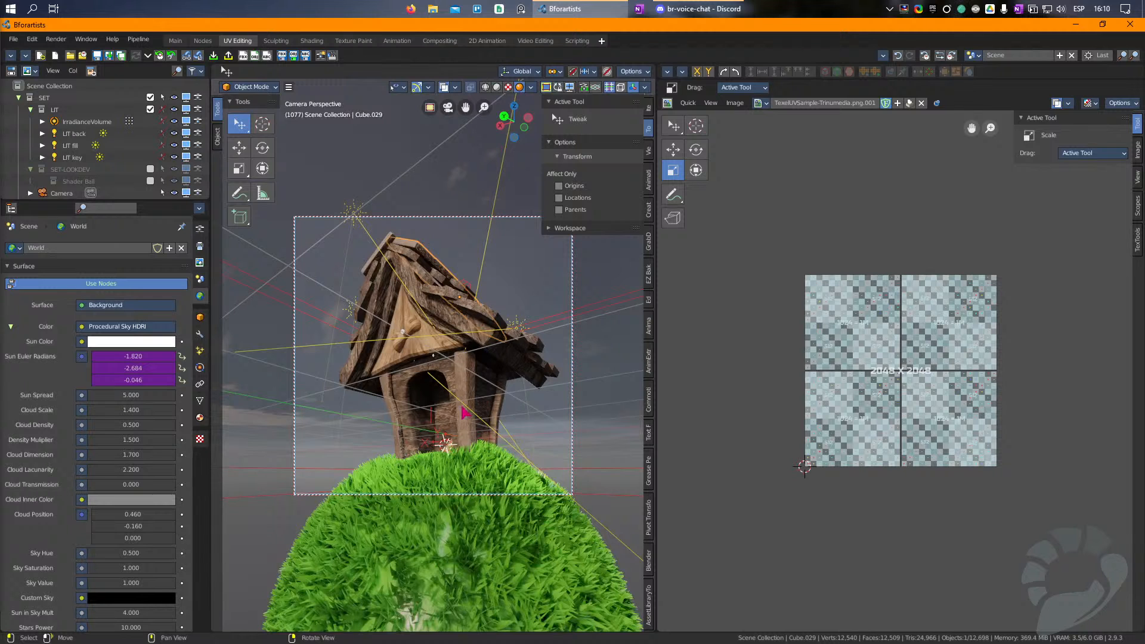
pyautogui.click(437, 352)
pyautogui.press('Tab')
pyautogui.press('r')
pyautogui.click(1067, 563)
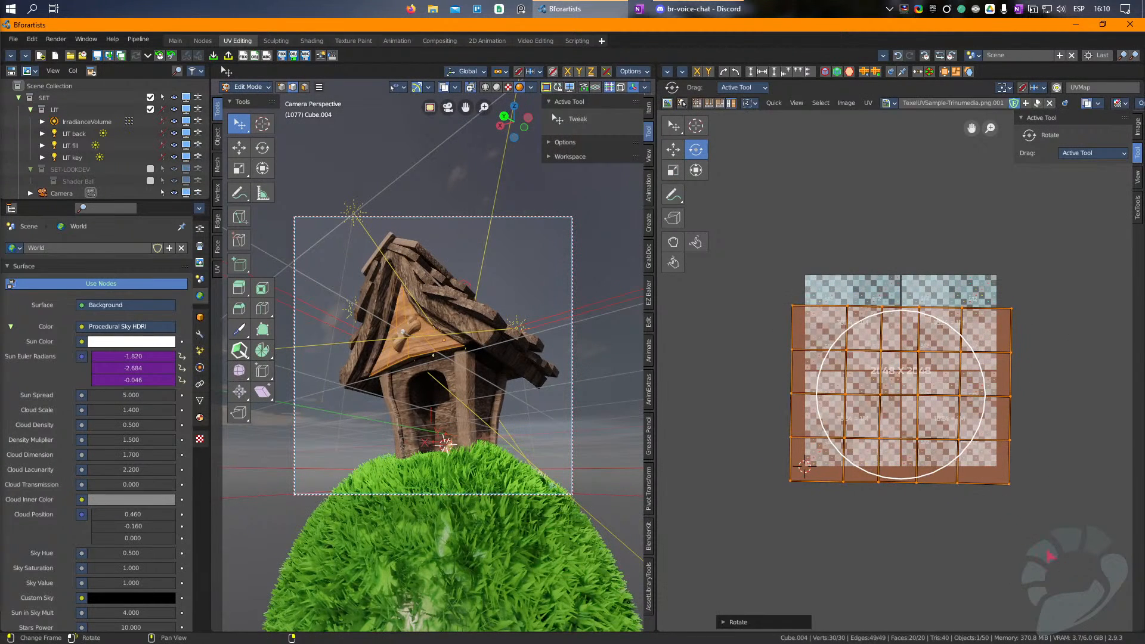
pyautogui.press('Tab')
# Step: Select all the UVs of the house walls, scale them, and return to Object Mode
pyautogui.click(447, 382)
pyautogui.press('Tab')
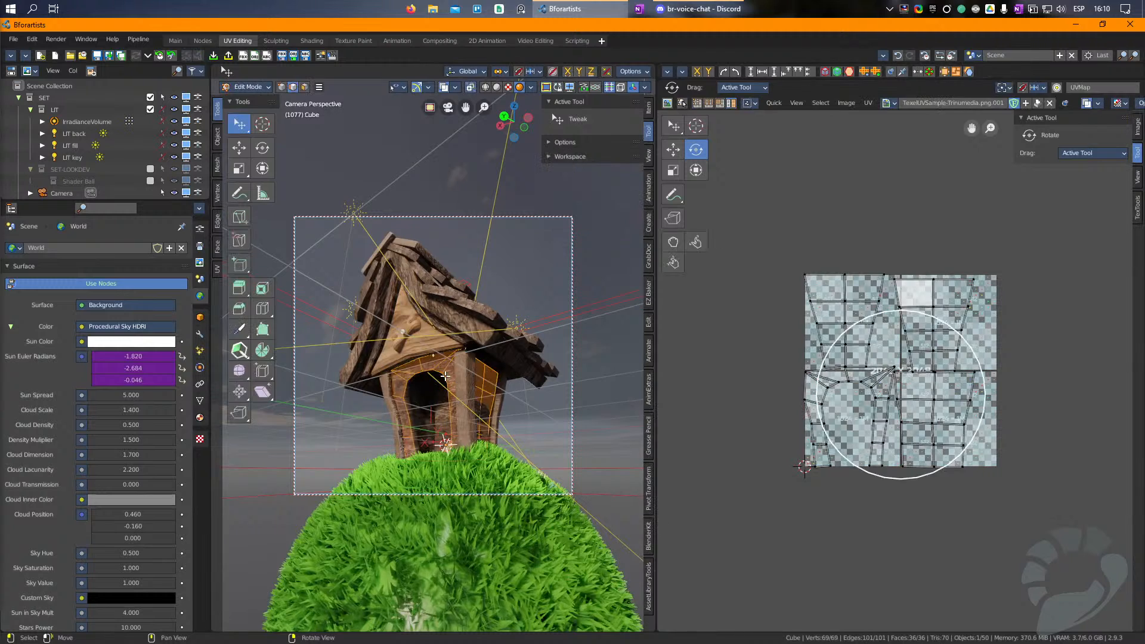
pyautogui.press('a')
pyautogui.moveTo(1032, 259); pyautogui.dragTo(1049, 454)
pyautogui.press('s')
pyautogui.moveTo(1037, 319); pyautogui.dragTo(1124, 245)
pyautogui.press('Tab')
pyautogui.click(482, 493)
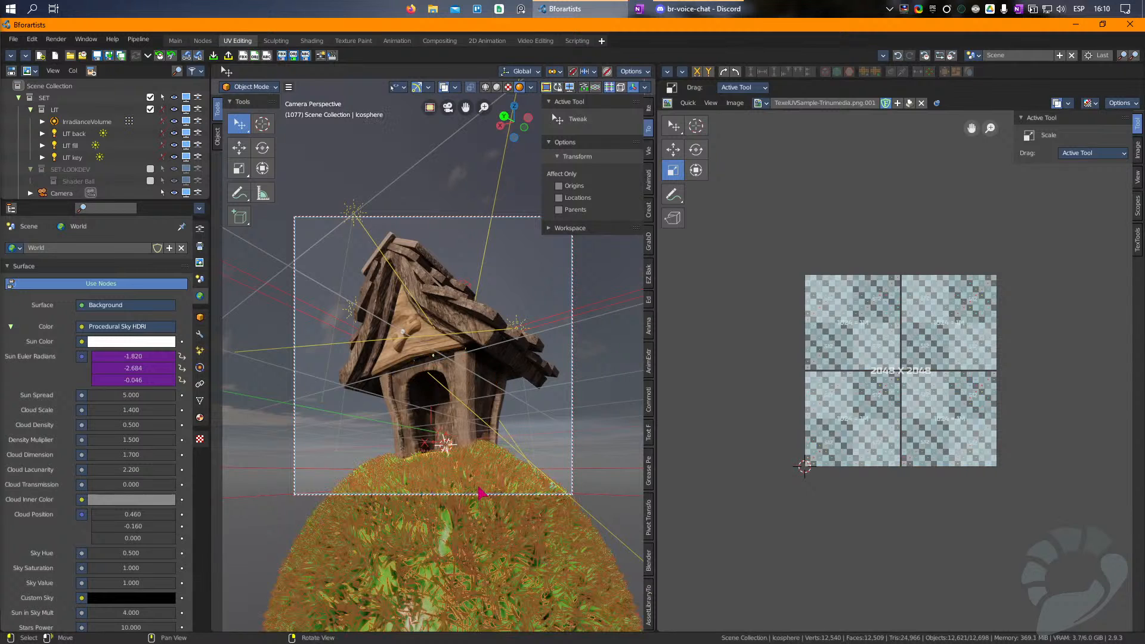
pyautogui.click(411, 245)
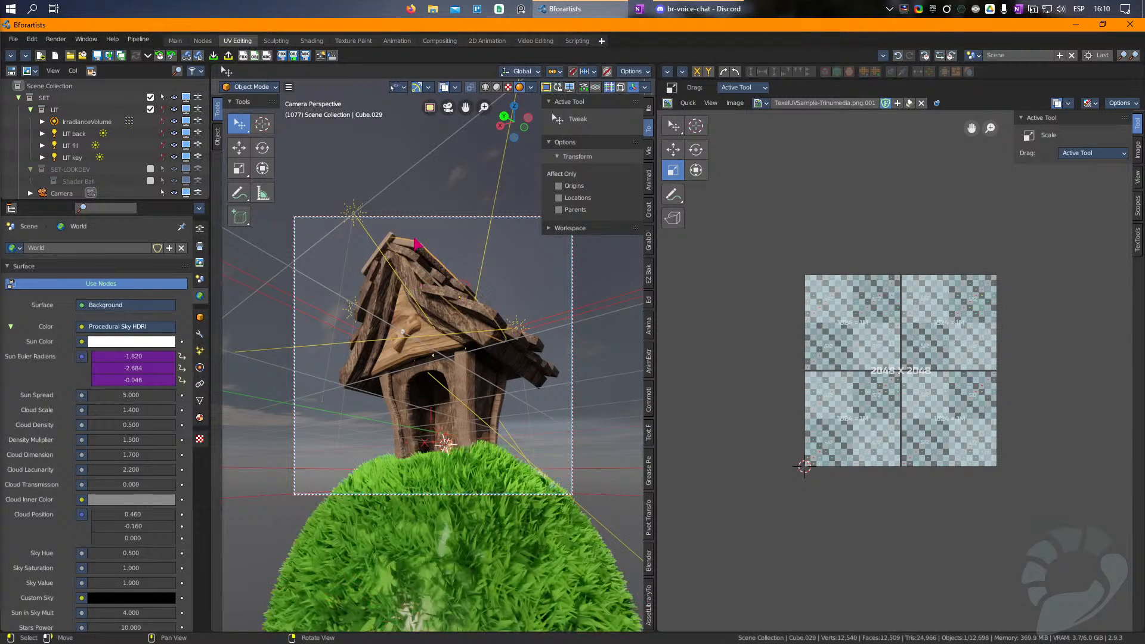
pyautogui.press('s')
pyautogui.click(585, 251)
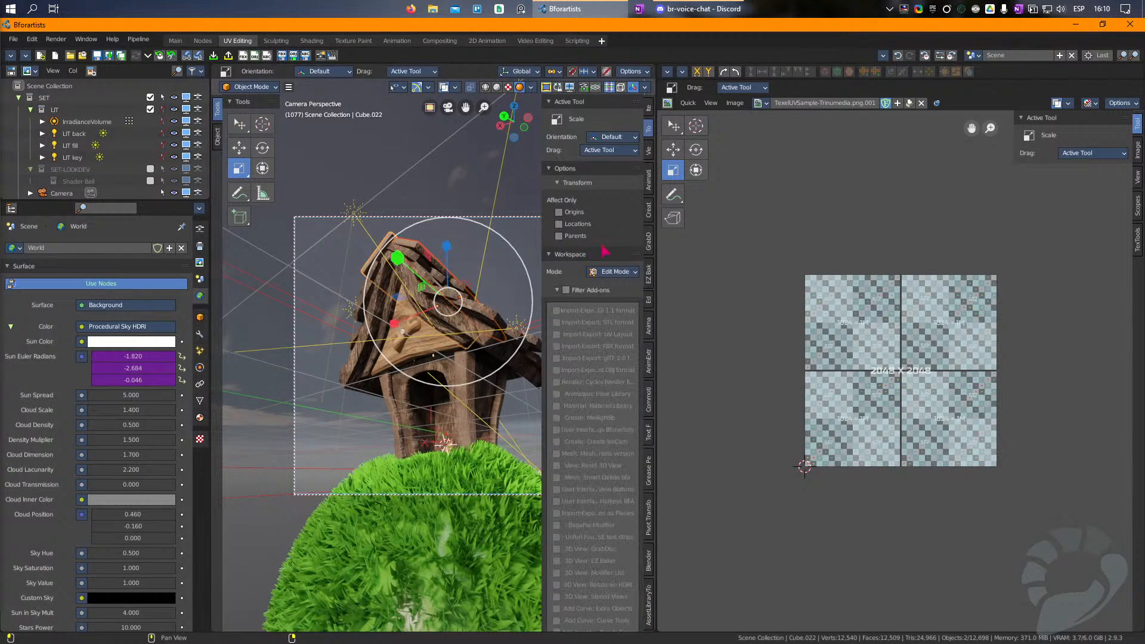
pyautogui.click(539, 260)
pyautogui.click(549, 256)
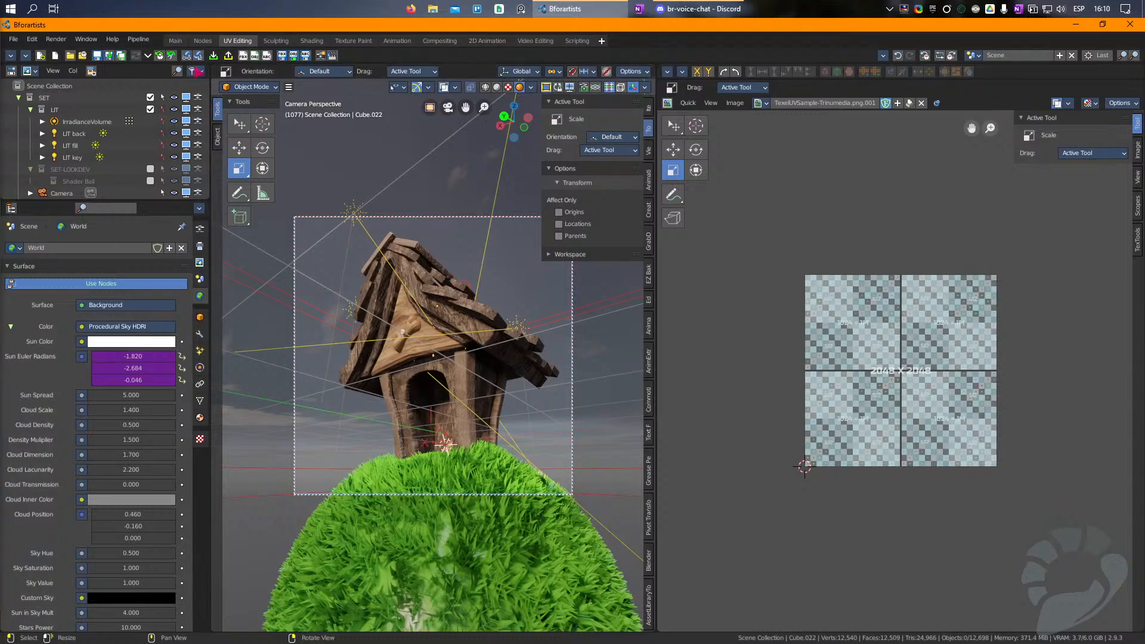
# Step: Switch to the Main workspace and scale the two large ridge boards to about 5.32 m long
pyautogui.click(176, 41)
pyautogui.click(663, 152)
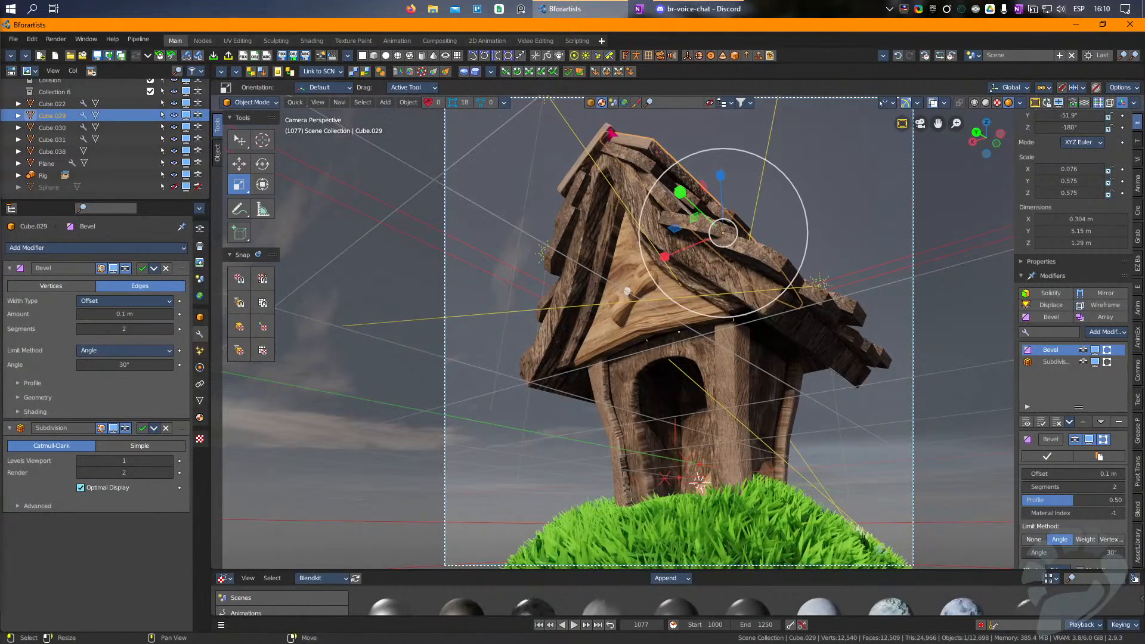
pyautogui.keyDown('shift'); pyautogui.click(611, 133); pyautogui.keyUp('shift')
pyautogui.press('s')
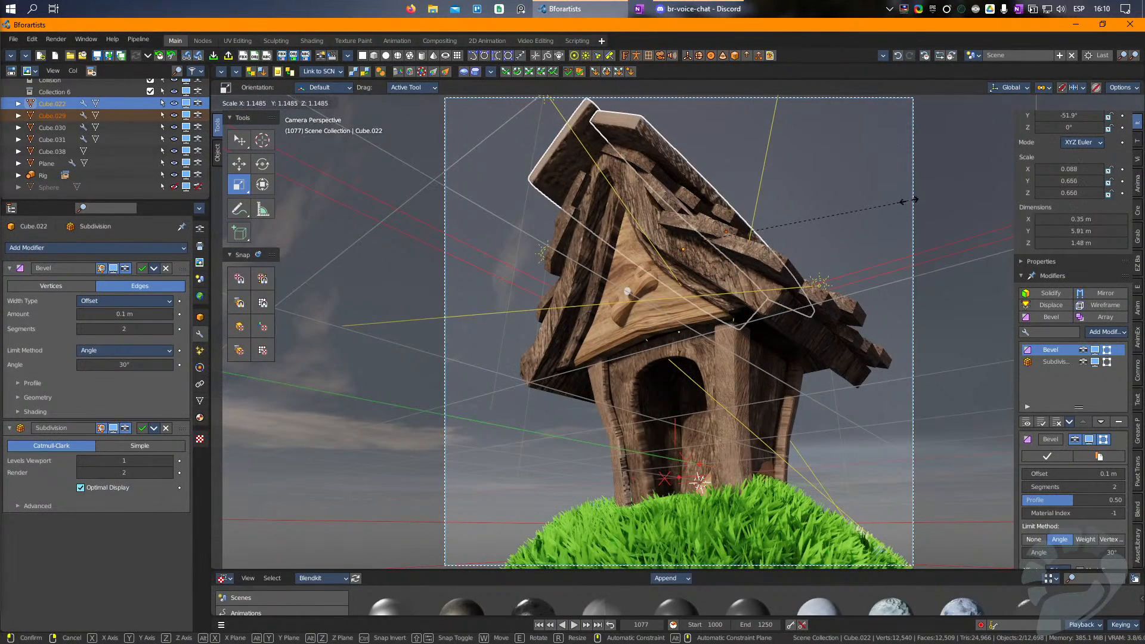
pyautogui.click(882, 206)
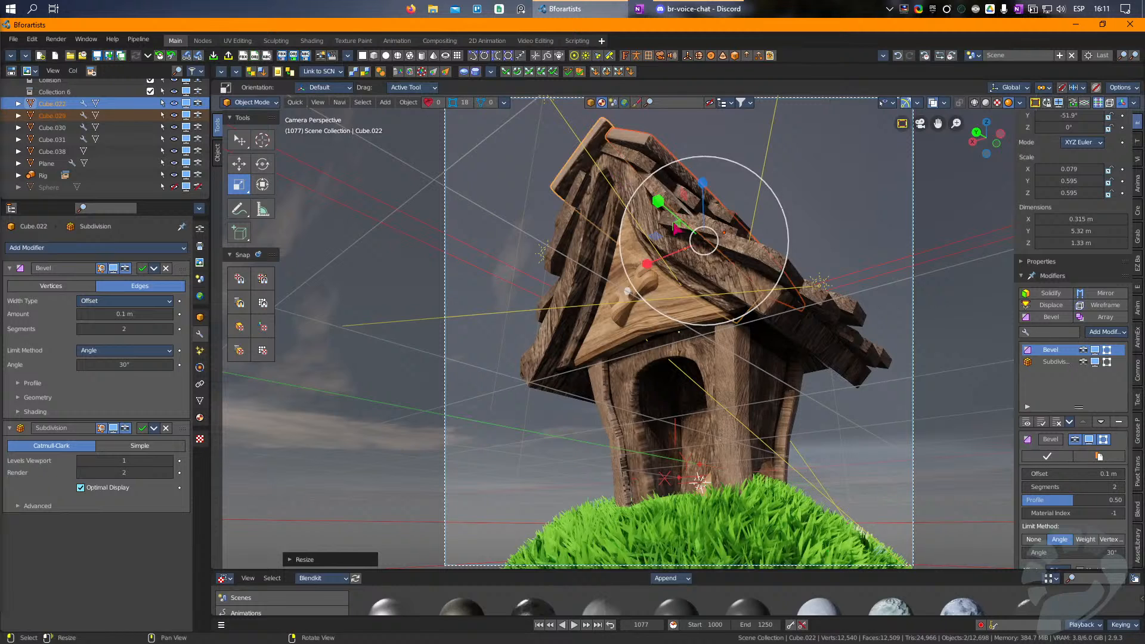
# Step: Apply the front gable panel's light wood material to the two large ridge boards
pyautogui.click(726, 299)
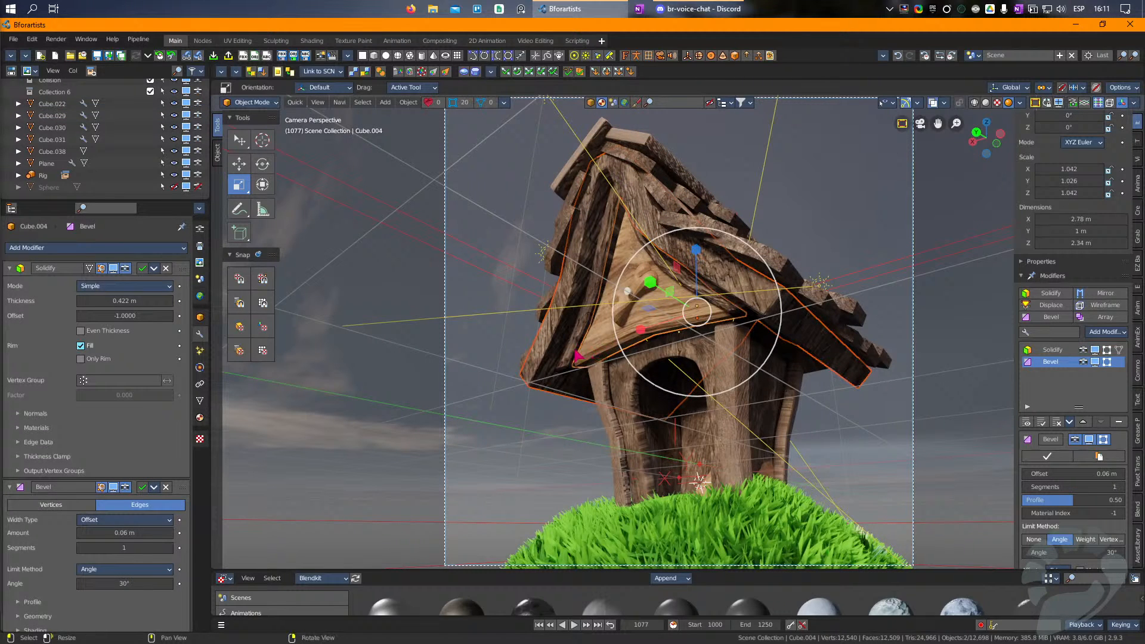
pyautogui.click(621, 137)
pyautogui.keyDown('shift'); pyautogui.click(598, 126); pyautogui.keyUp('shift')
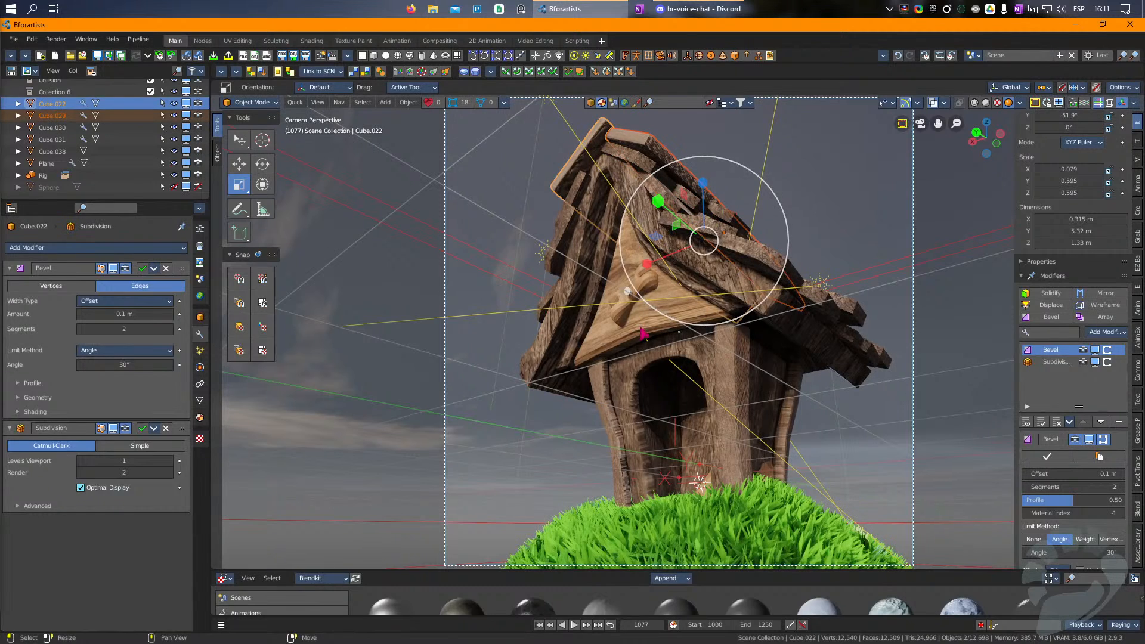
pyautogui.keyDown('shift'); pyautogui.click(641, 329); pyautogui.keyUp('shift')
pyautogui.hotkey('shift', 'q')
pyautogui.click(640, 328)
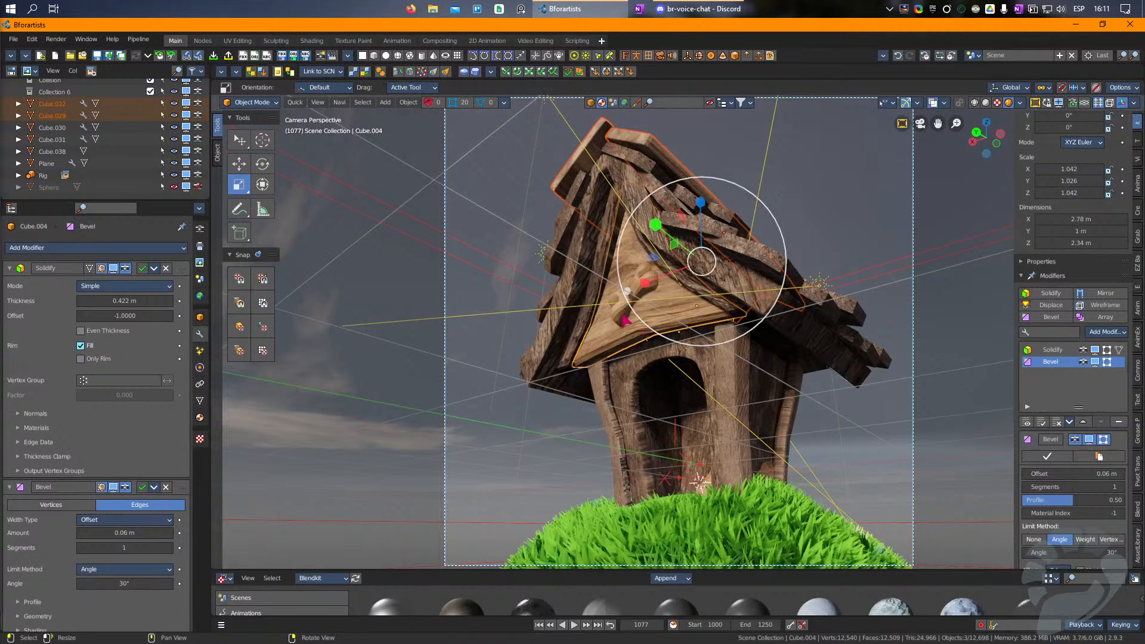
pyautogui.click(647, 282)
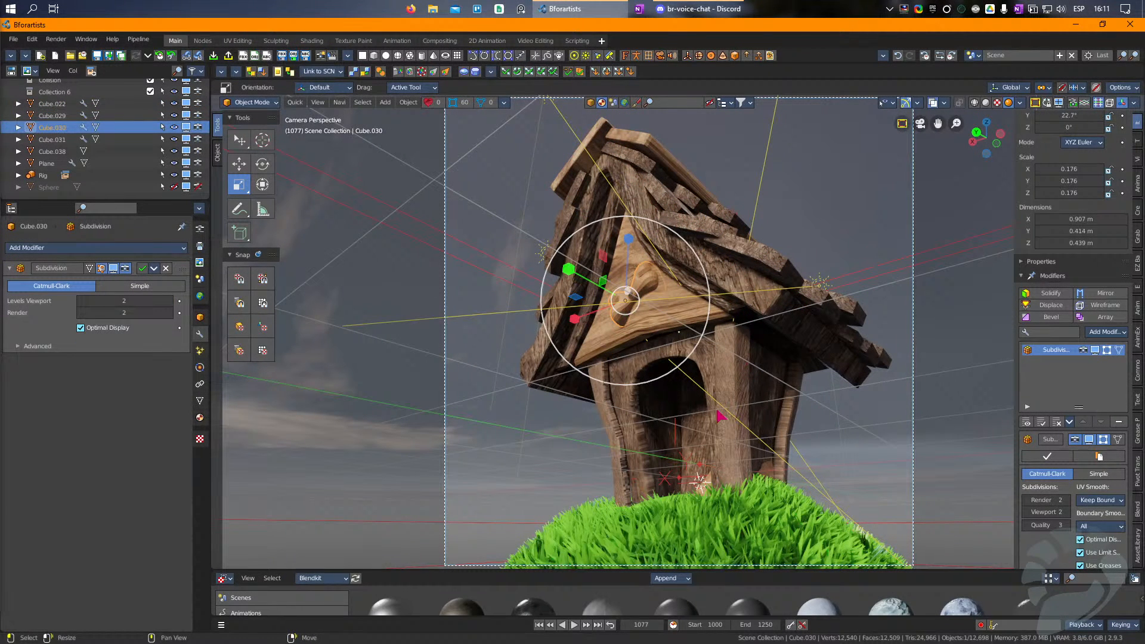
# Step: Try to apply the front gable panel's light wood material to the corner posts
pyautogui.click(616, 430)
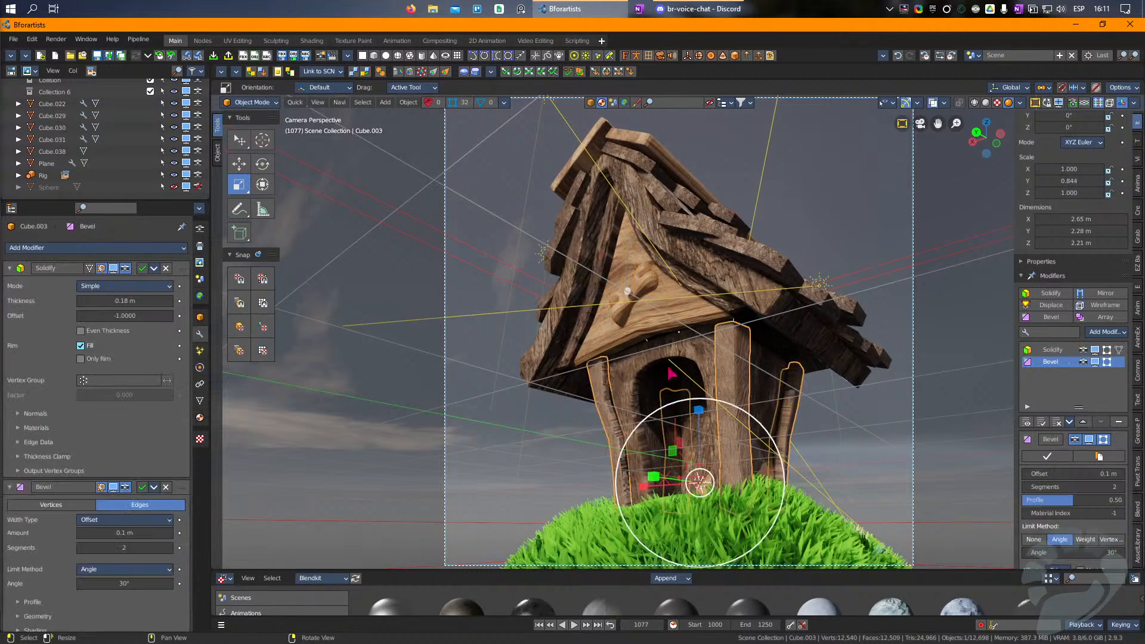
pyautogui.keyDown('shift'); pyautogui.click(678, 321); pyautogui.keyUp('shift')
pyautogui.hotkey('shift', 'q')
pyautogui.click(679, 321)
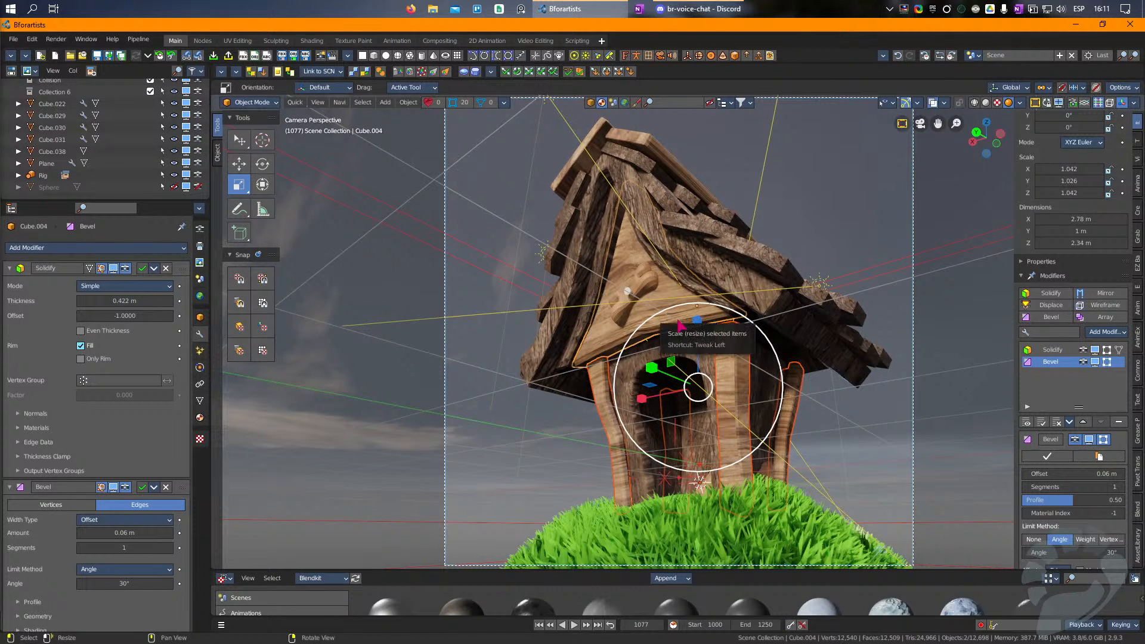
pyautogui.hotkey('ctrl', 'z')
# Step: Apply the front gable panel's light wood material to the house walls
pyautogui.click(624, 390)
pyautogui.keyDown('shift'); pyautogui.click(669, 315); pyautogui.keyUp('shift')
pyautogui.hotkey('shift', 'q')
pyautogui.click(673, 317)
pyautogui.click(715, 450)
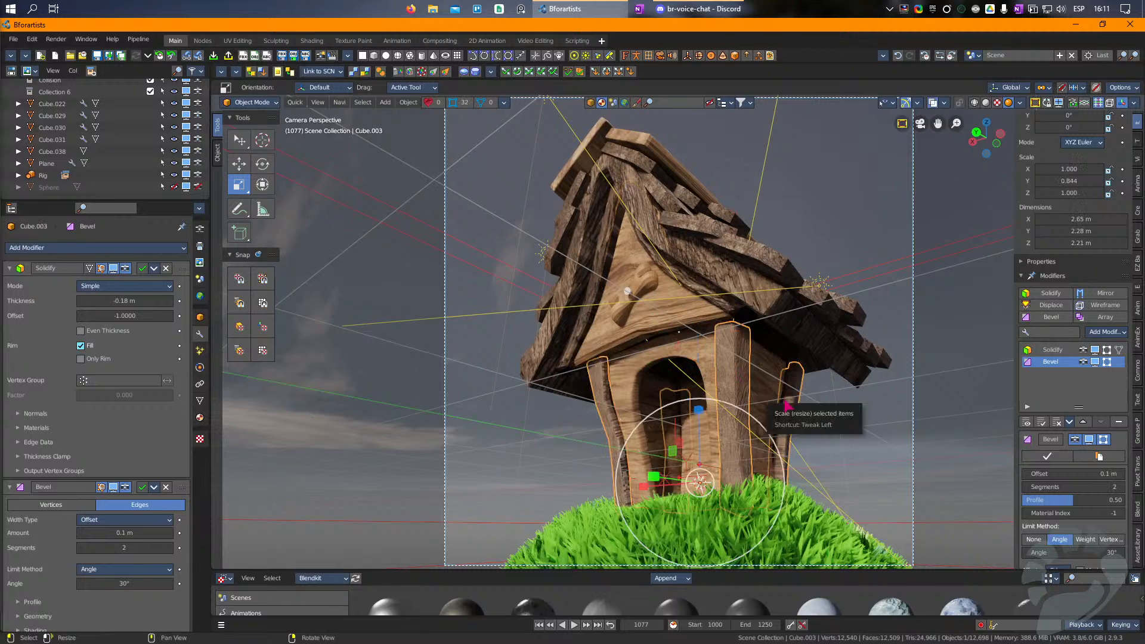
pyautogui.click(764, 322)
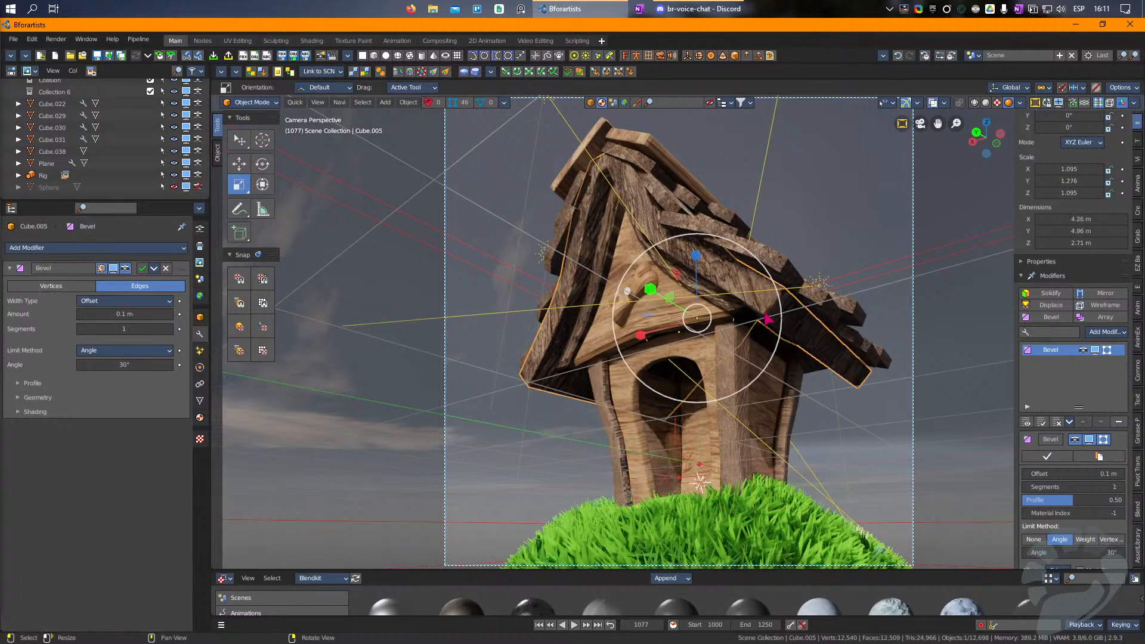
pyautogui.click(901, 428)
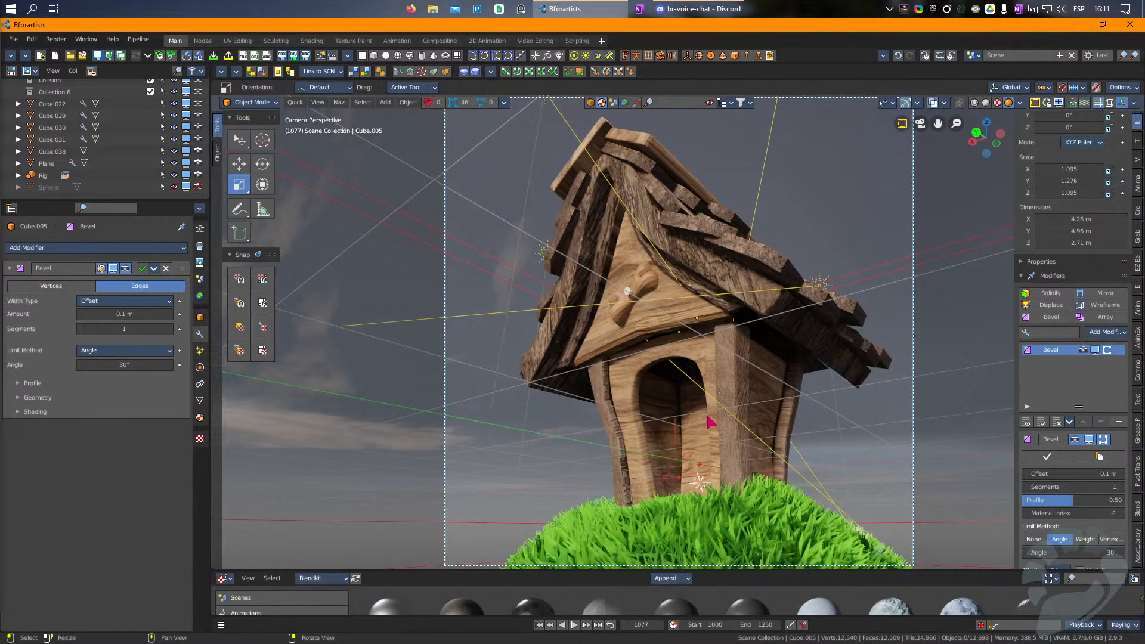
pyautogui.click(738, 424)
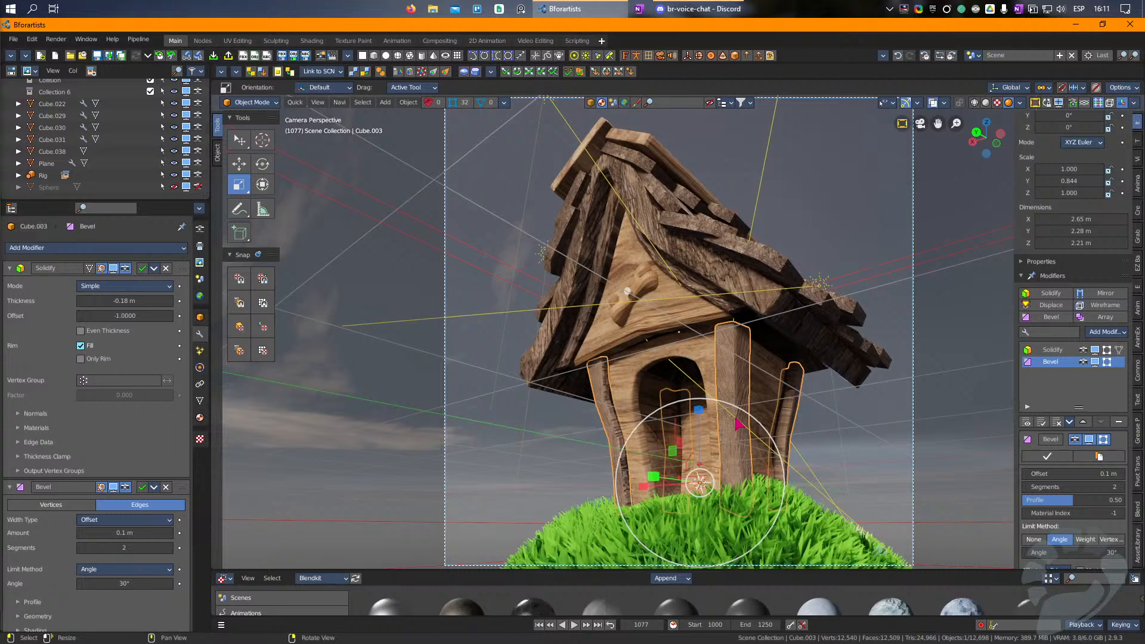
# Step: Select all the small roof planks and add a one-segment 0.1 m Bevel modifier to the active plank
pyautogui.click(838, 310)
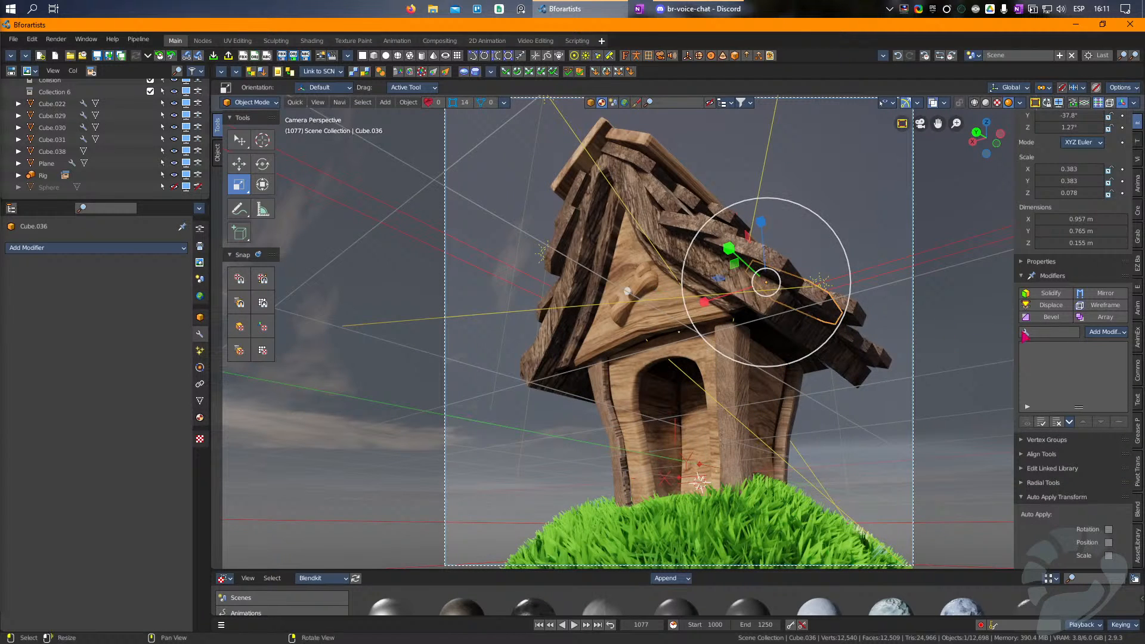
pyautogui.click(1042, 318)
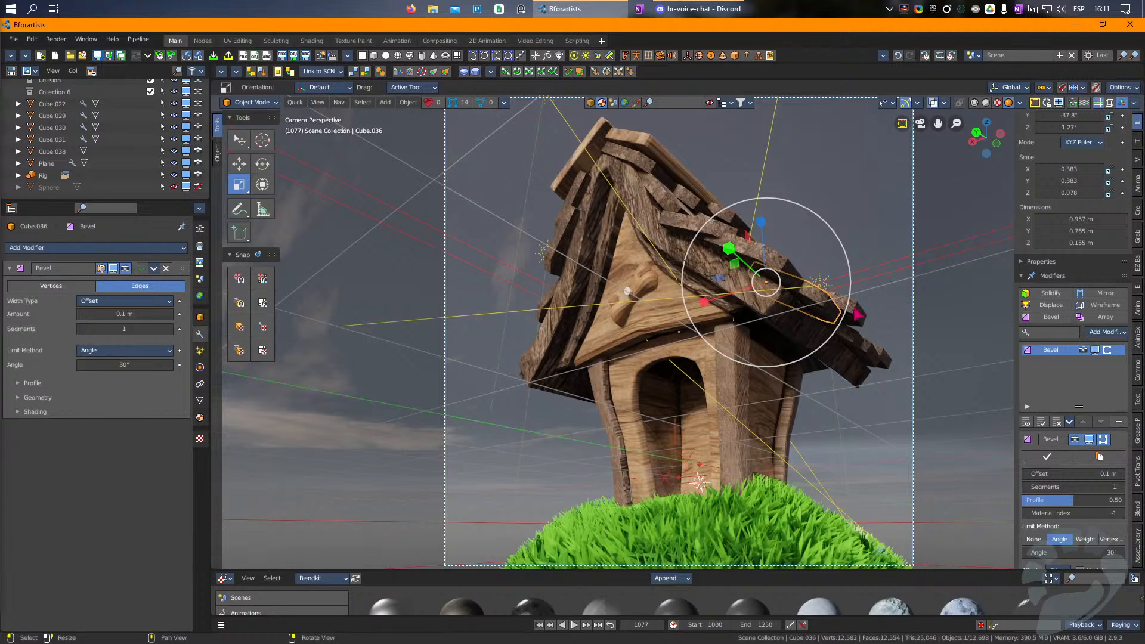
pyautogui.click(856, 309)
pyautogui.press('KP_Decimal')
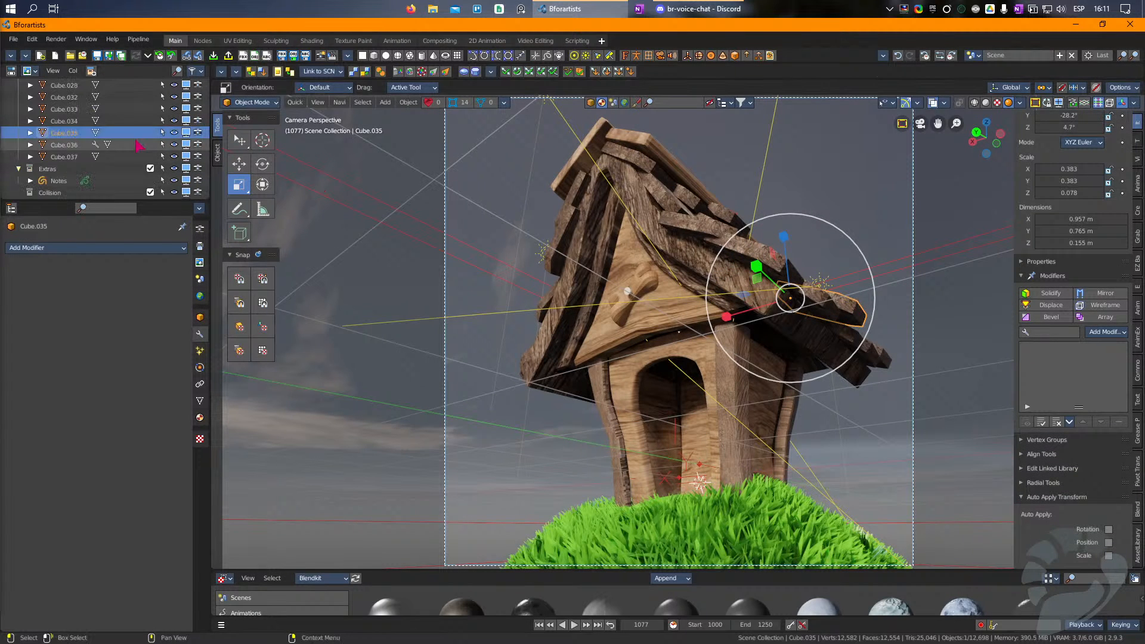
pyautogui.click(81, 159)
pyautogui.scroll(9, 82, 159)
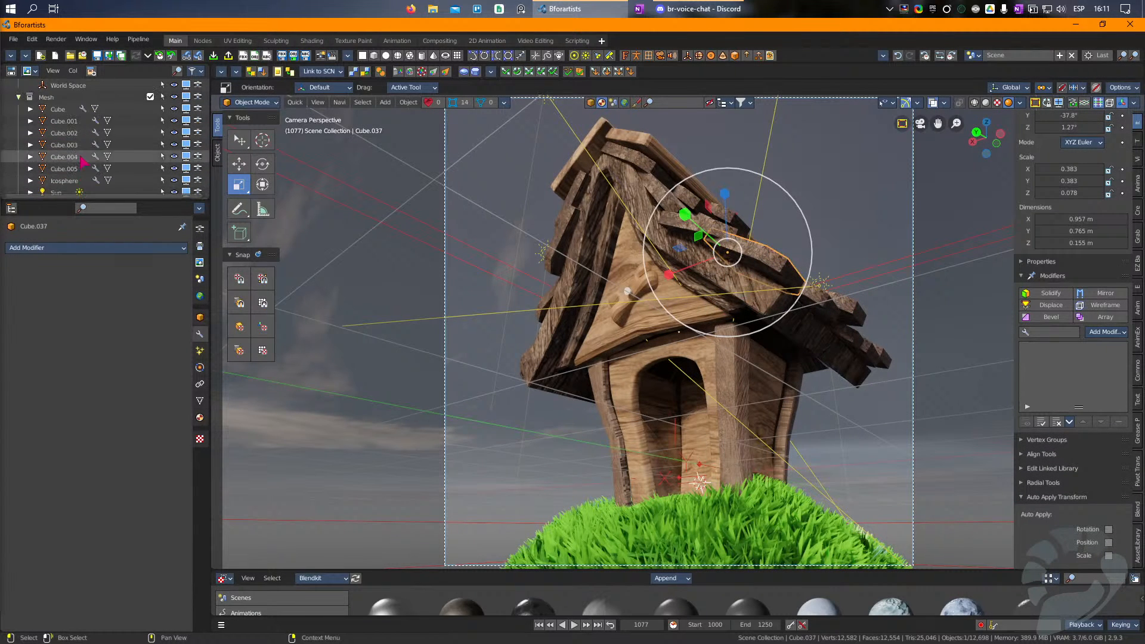
pyautogui.scroll(6, 81, 156)
pyautogui.keyDown('shift'); pyautogui.click(67, 122); pyautogui.keyUp('shift')
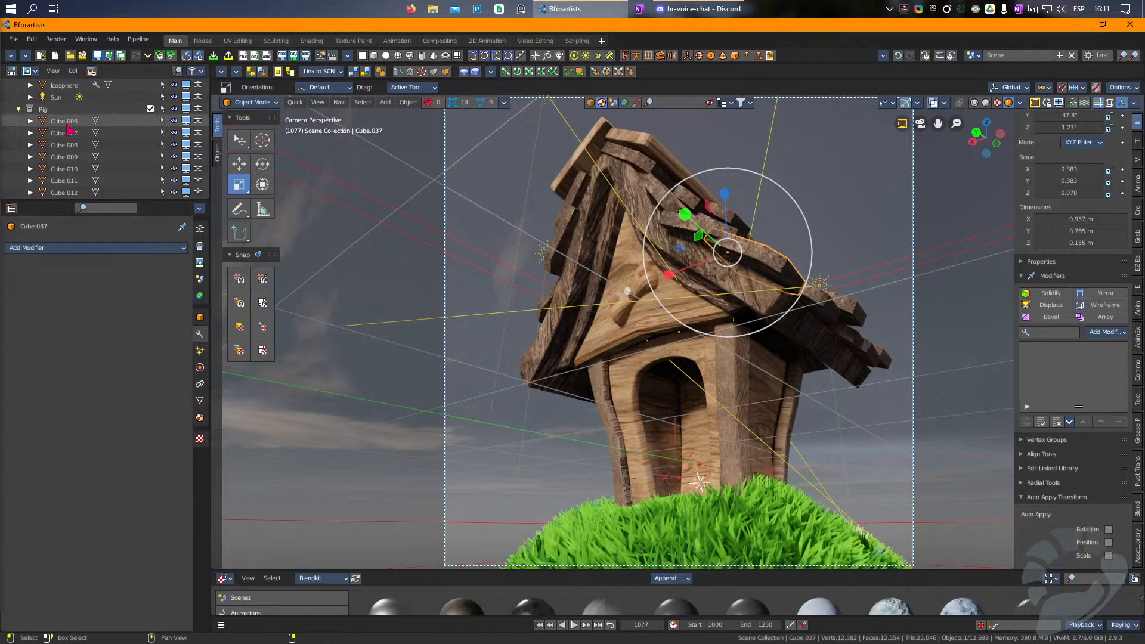
pyautogui.click(1051, 317)
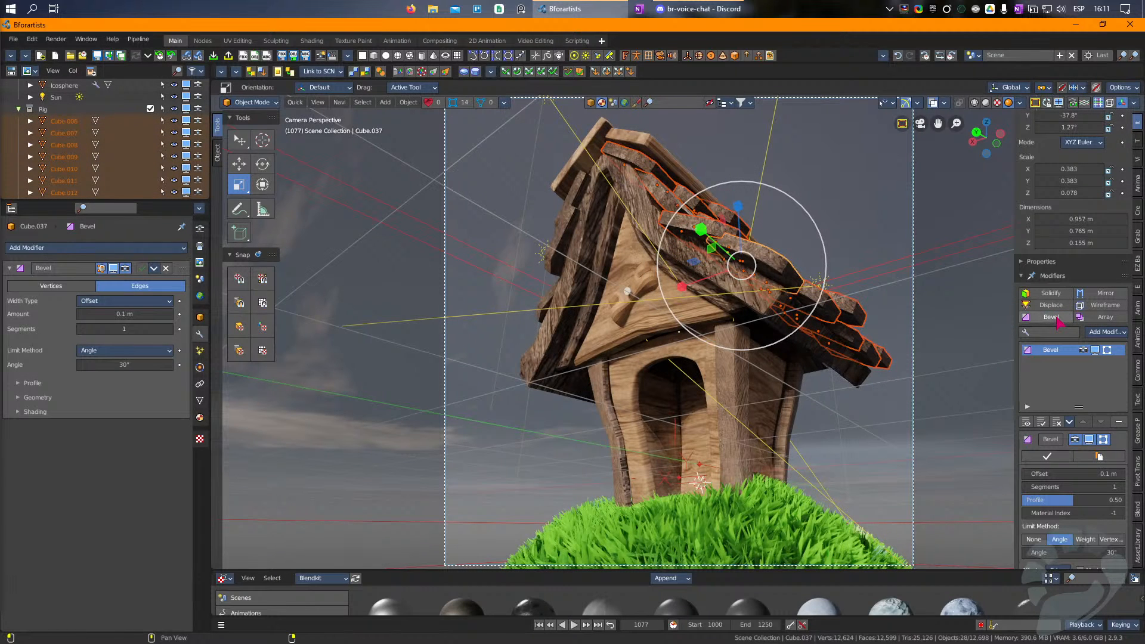
pyautogui.hotkey('ctrl', 'c')
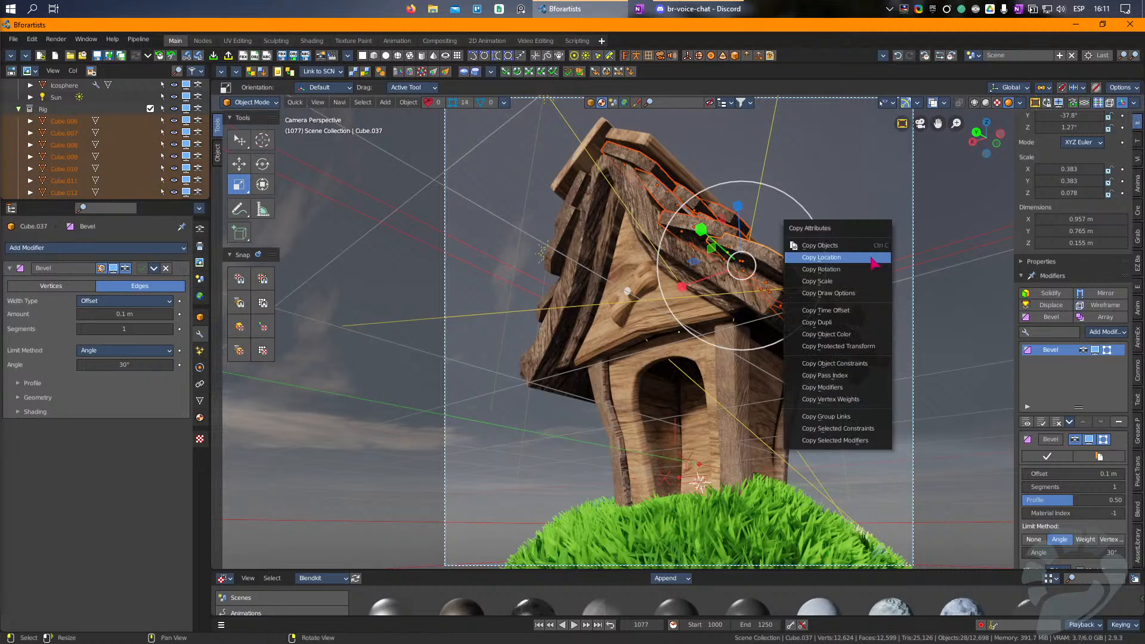
pyautogui.click(856, 428)
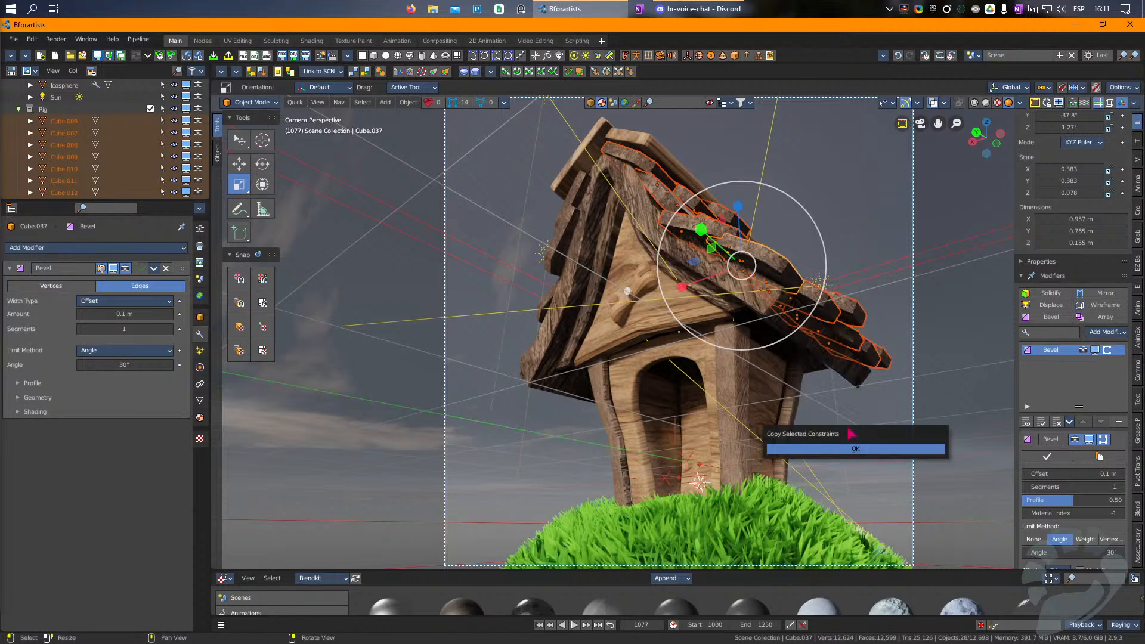
pyautogui.click(829, 448)
# Step: Copy the active plank's Bevel modifier to all the selected roof planks and clear the selection
pyautogui.hotkey('ctrl', 'c')
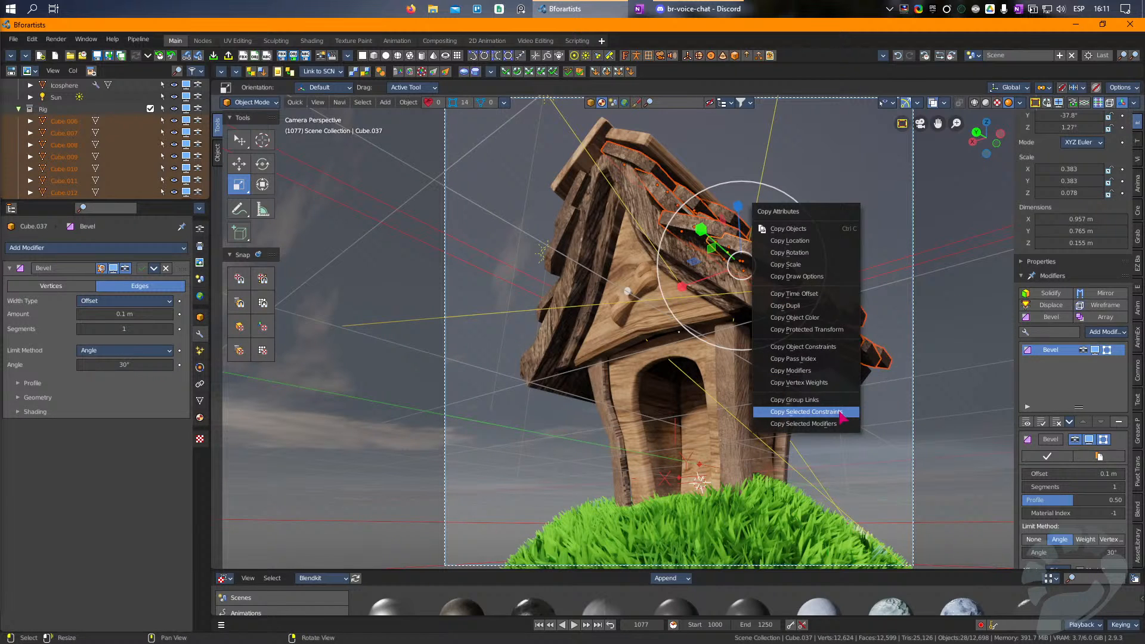
pyautogui.click(838, 423)
pyautogui.click(836, 447)
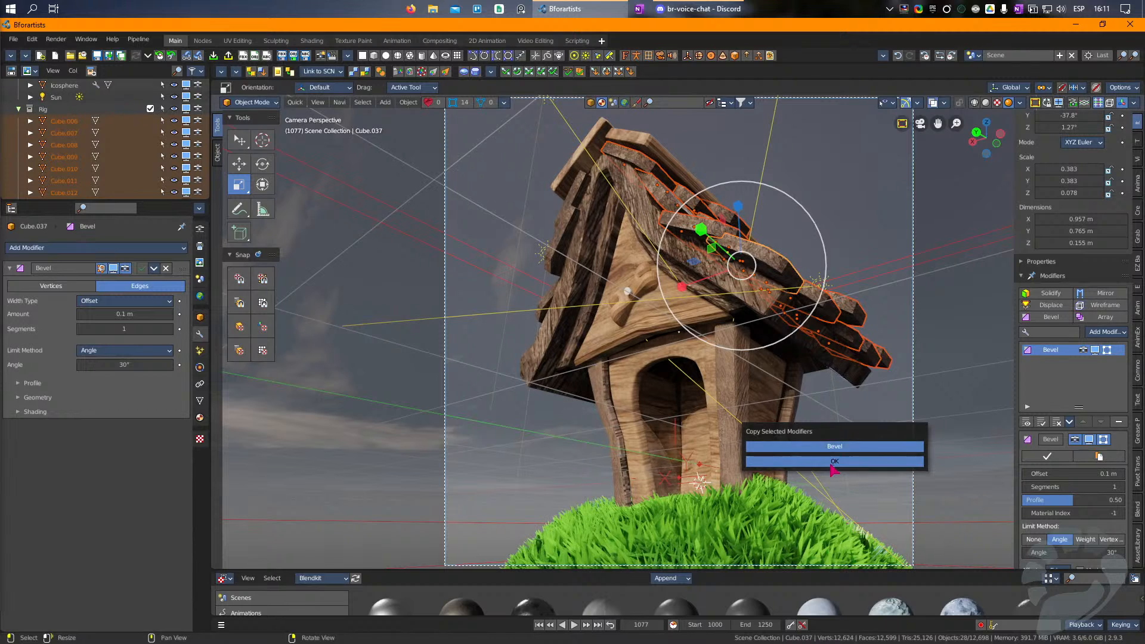
pyautogui.click(833, 462)
pyautogui.click(858, 424)
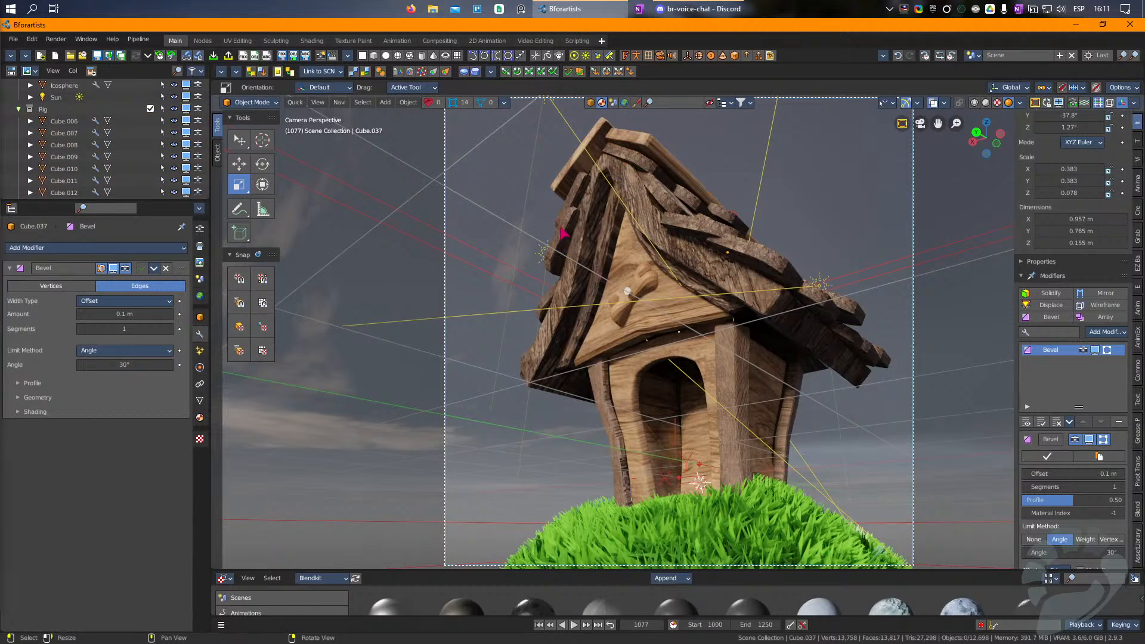
# Step: Add a loop cut across the large ridge board on the long roof slope and move it to bend the board
pyautogui.click(627, 154)
pyautogui.click(639, 143)
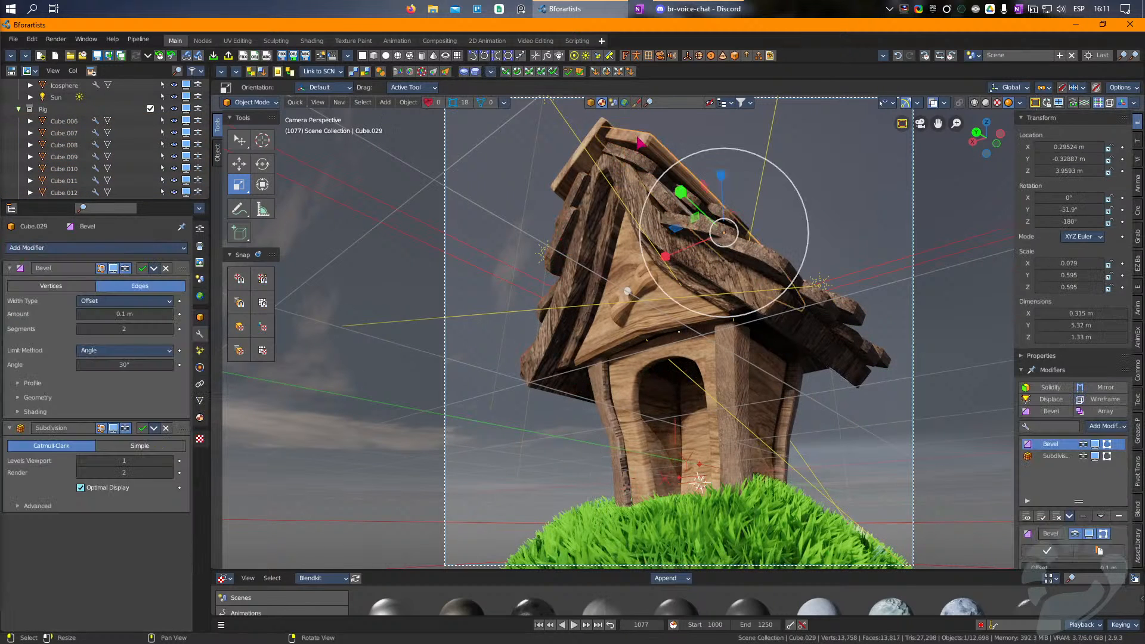
pyautogui.keyDown('shift'); pyautogui.click(604, 124); pyautogui.keyUp('shift')
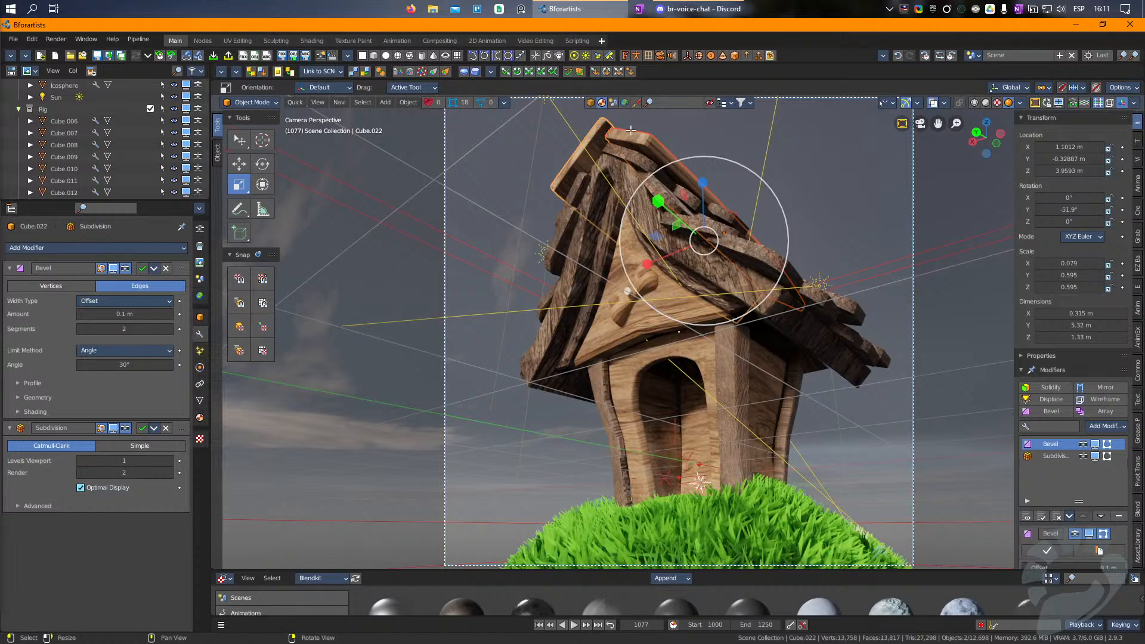
pyautogui.press('Tab')
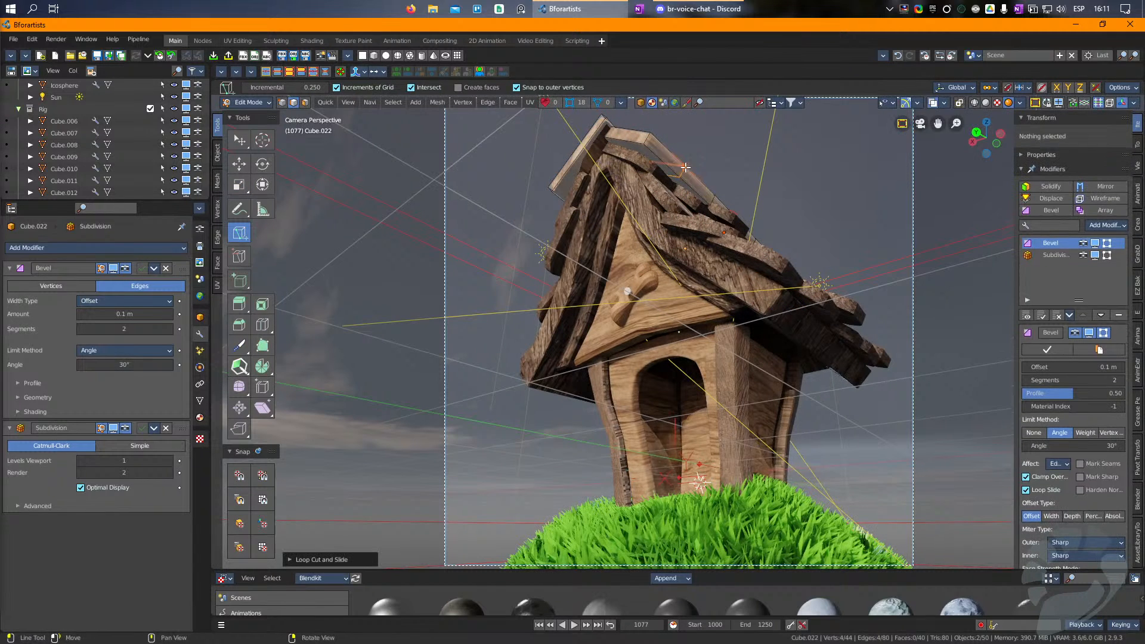
pyautogui.press('w')
pyautogui.moveTo(679, 174); pyautogui.dragTo(672, 184)
pyautogui.press('Tab')
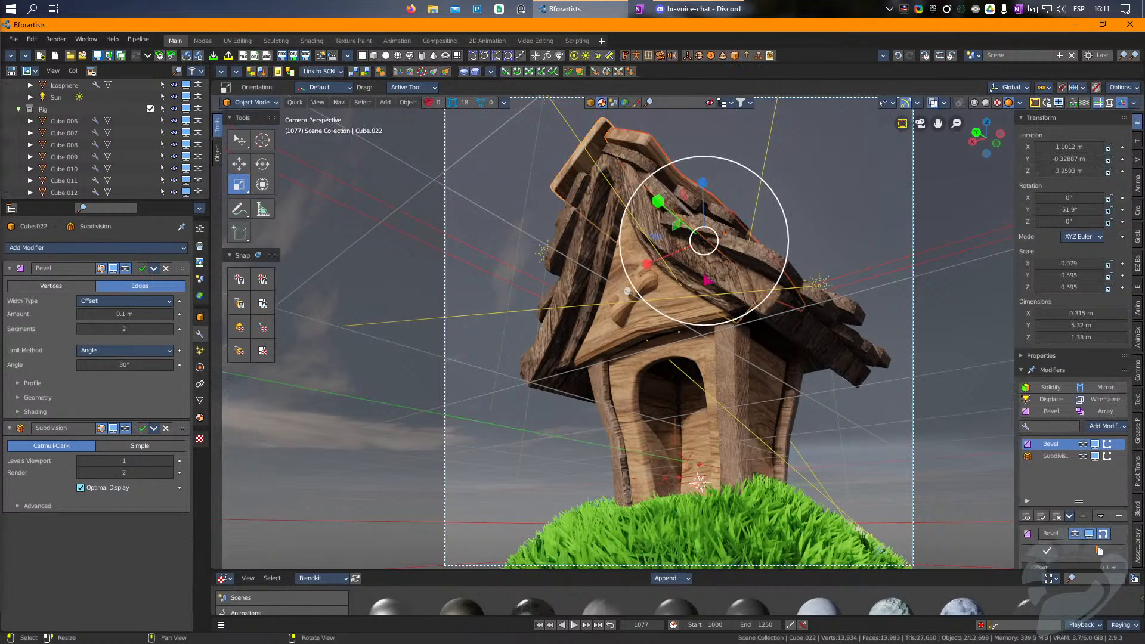
# Step: Add a loop cut across the large ridge board on the steep roof side and adjust it to bend the board
pyautogui.click(573, 175)
pyautogui.press('Tab')
pyautogui.hotkey('ctrl', 'r')
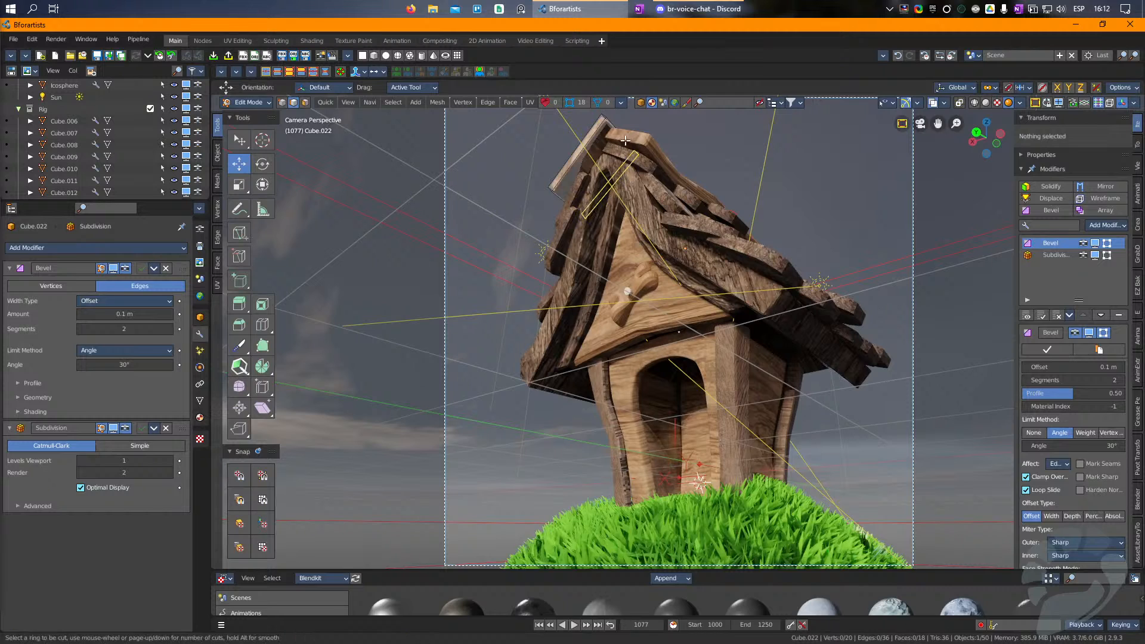
pyautogui.click(638, 163)
pyautogui.press('Tab')
pyautogui.press('r')
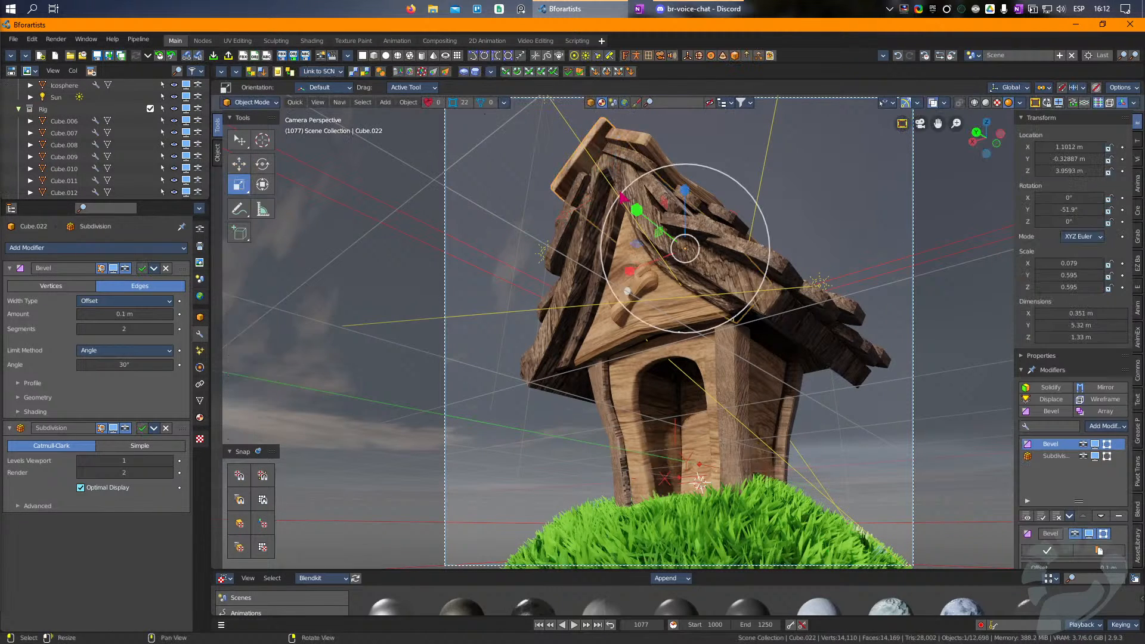
# Step: Raise the top of the house's front wall mesh toward the gable
pyautogui.click(709, 373)
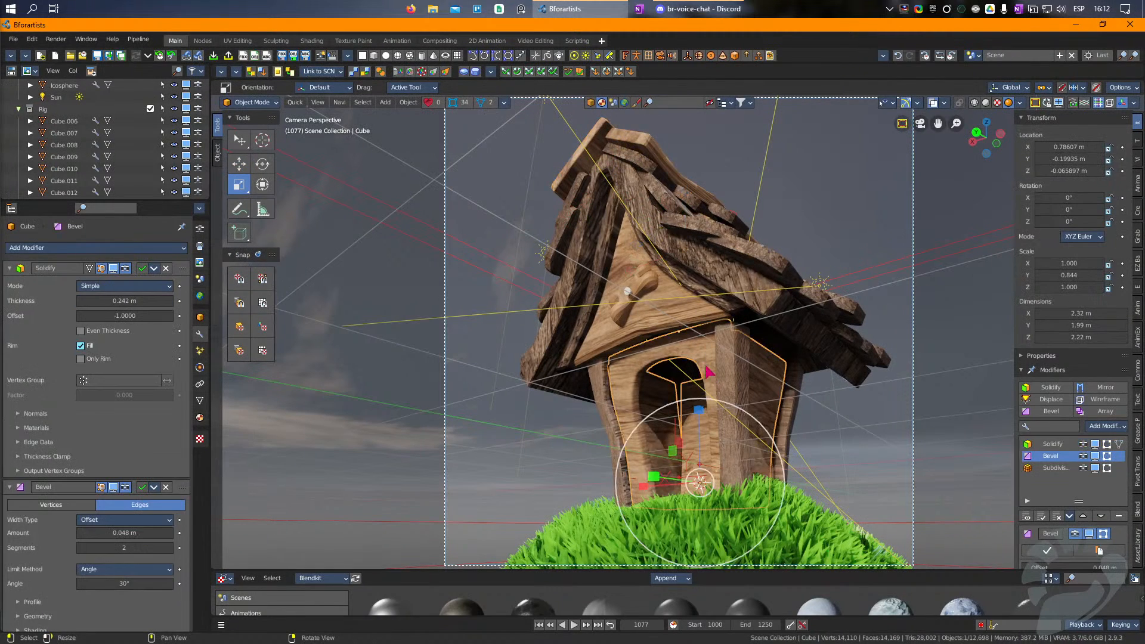
pyautogui.press('Tab')
pyautogui.click(677, 335)
pyautogui.keyDown('alt'); pyautogui.click(676, 334); pyautogui.keyUp('alt')
pyautogui.moveTo(667, 350); pyautogui.dragTo(667, 341)
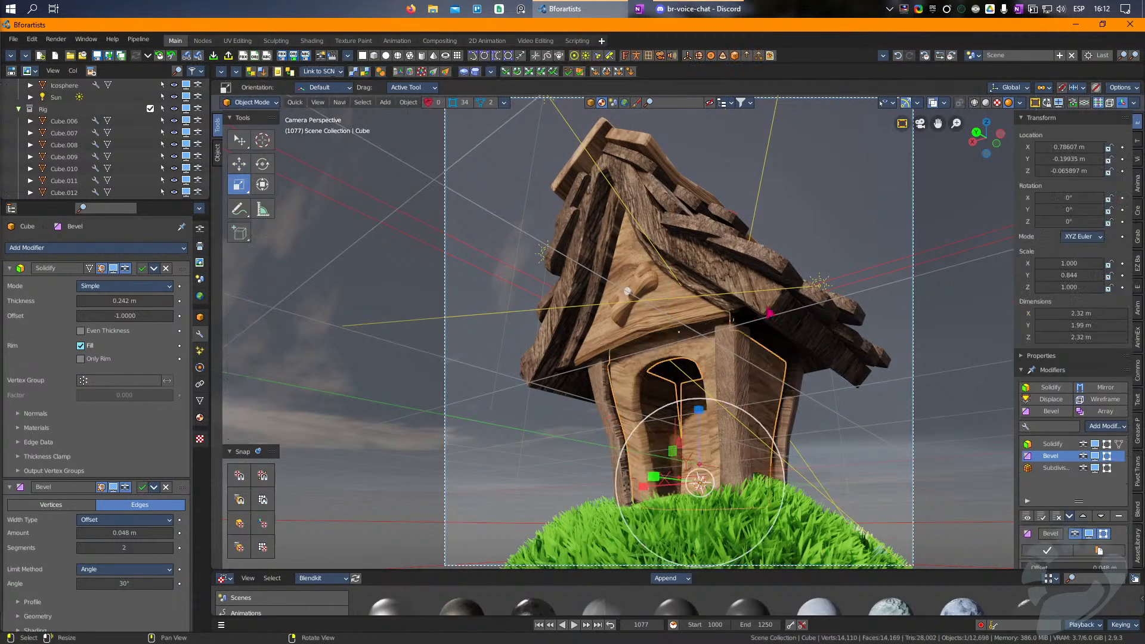
# Step: Extend the house wall's upper part further up behind the gable and clear the selection
pyautogui.press('Tab')
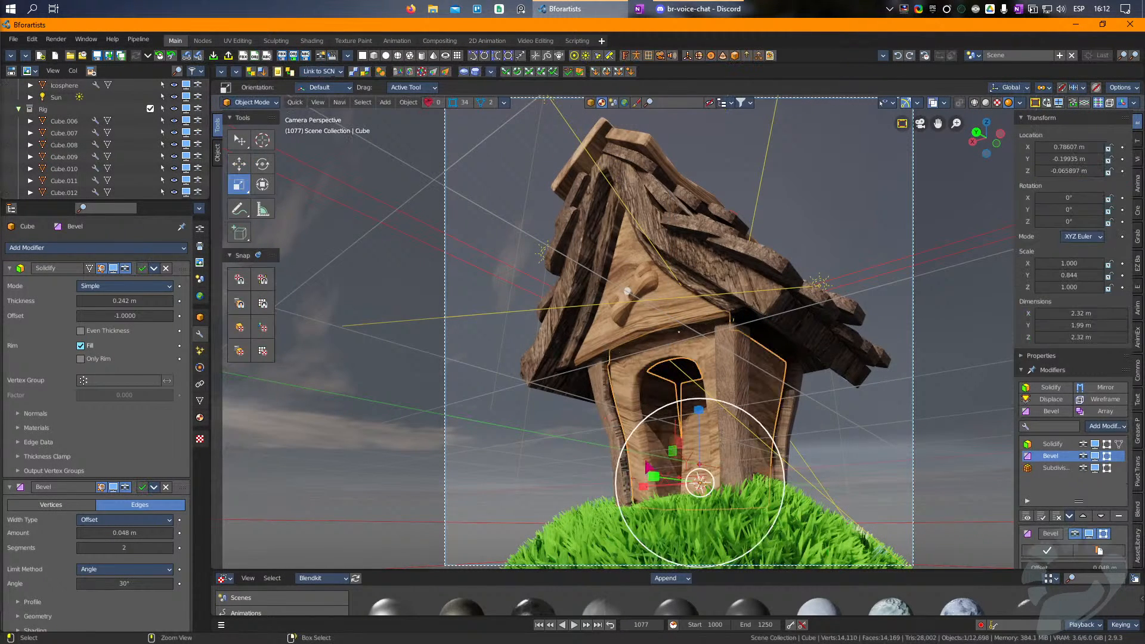
pyautogui.click(638, 358)
pyautogui.press('Tab')
pyautogui.press('Tab')
pyautogui.click(659, 361)
pyautogui.press('Tab')
pyautogui.click(678, 328)
pyautogui.keyDown('shift'); pyautogui.click(685, 328); pyautogui.keyUp('shift')
pyautogui.moveTo(658, 305); pyautogui.dragTo(656, 275)
pyautogui.press('Tab')
pyautogui.click(863, 468)
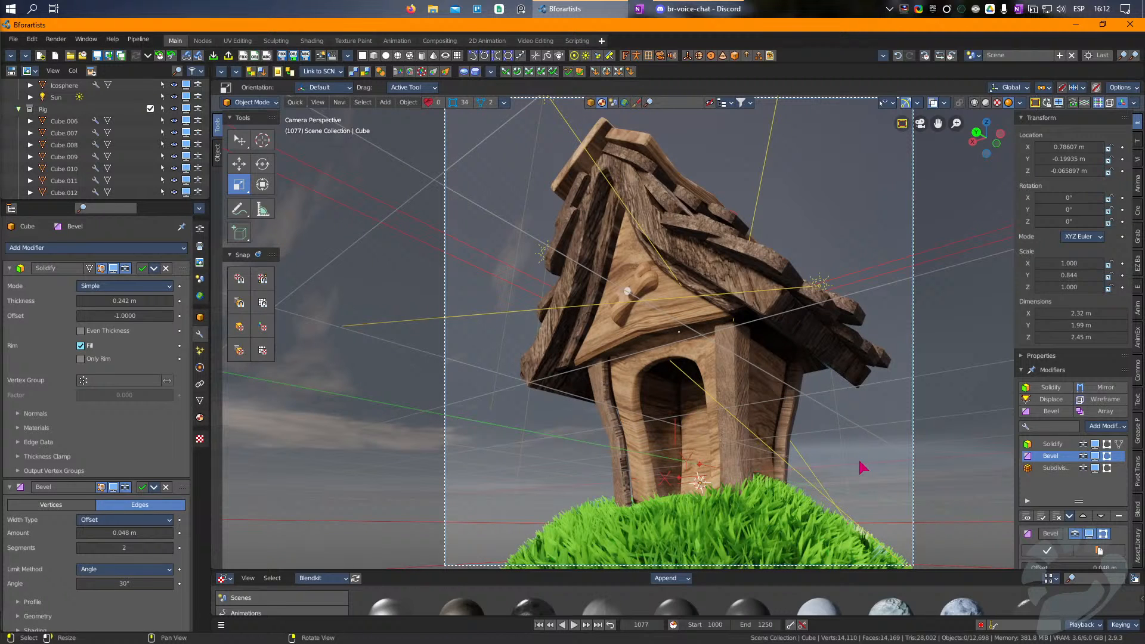
# Step: Move the underside faces of the large angled roof base upward to make the roof thinner
pyautogui.click(698, 273)
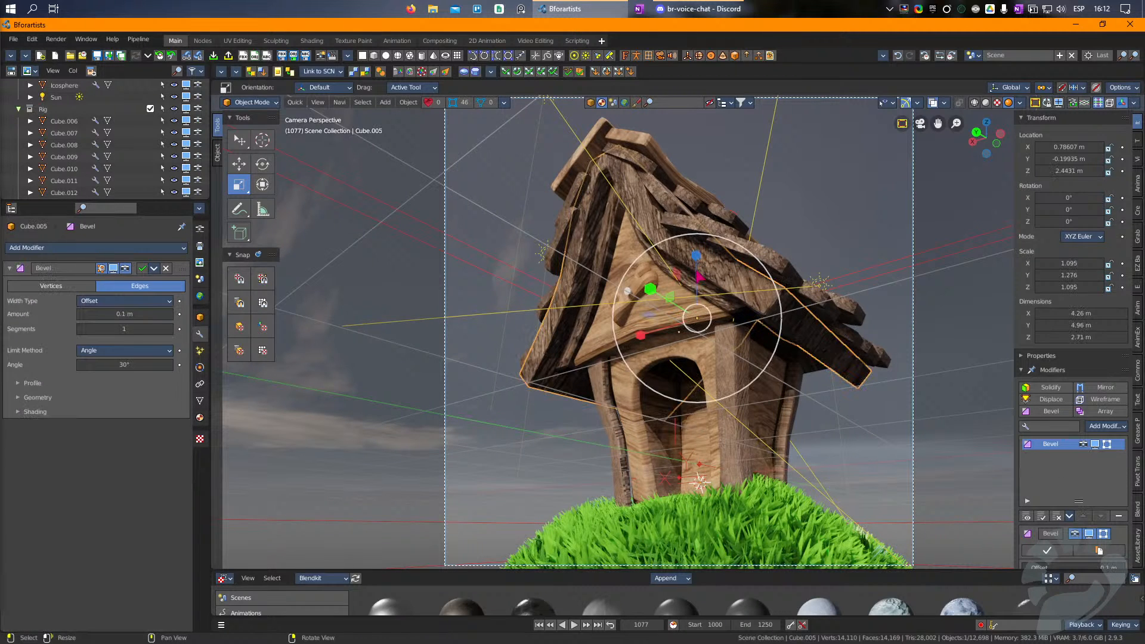
pyautogui.press('Tab')
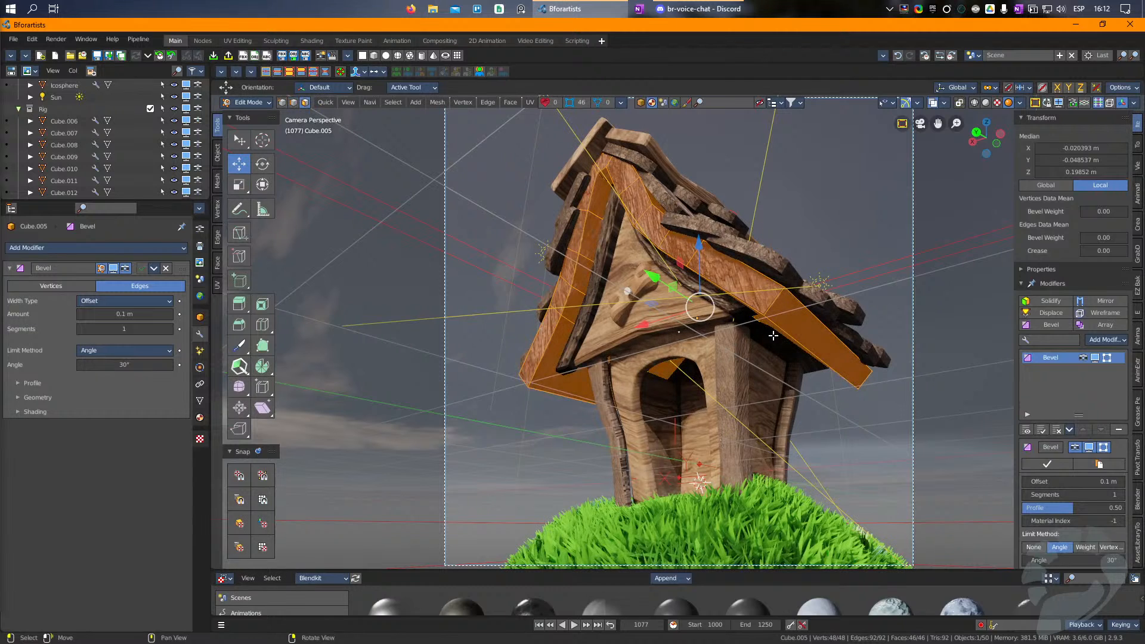
pyautogui.click(761, 321)
pyautogui.click(767, 321)
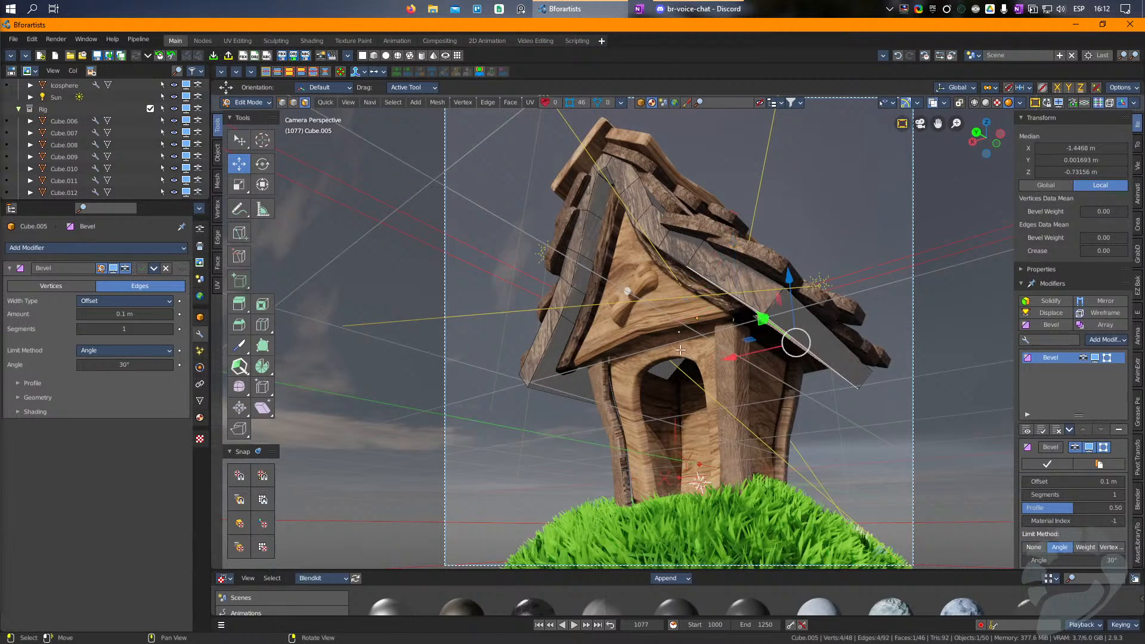
pyautogui.keyDown('ctrl'); pyautogui.click(577, 376); pyautogui.keyUp('ctrl')
pyautogui.moveTo(697, 249); pyautogui.dragTo(697, 236)
pyautogui.moveTo(640, 323); pyautogui.dragTo(643, 323)
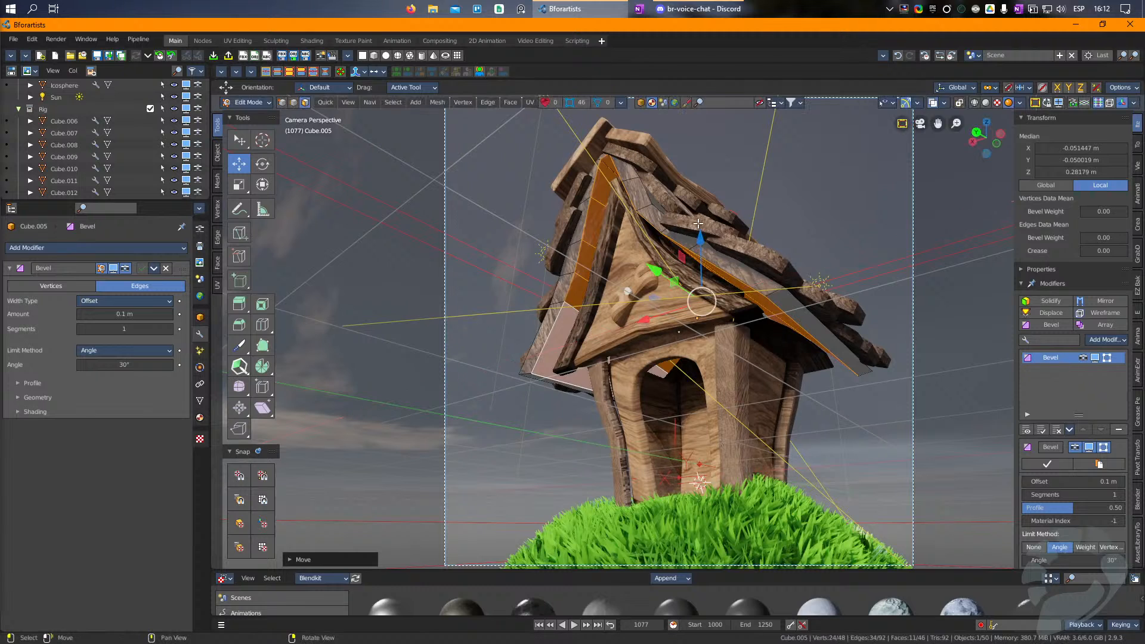
pyautogui.press('Tab')
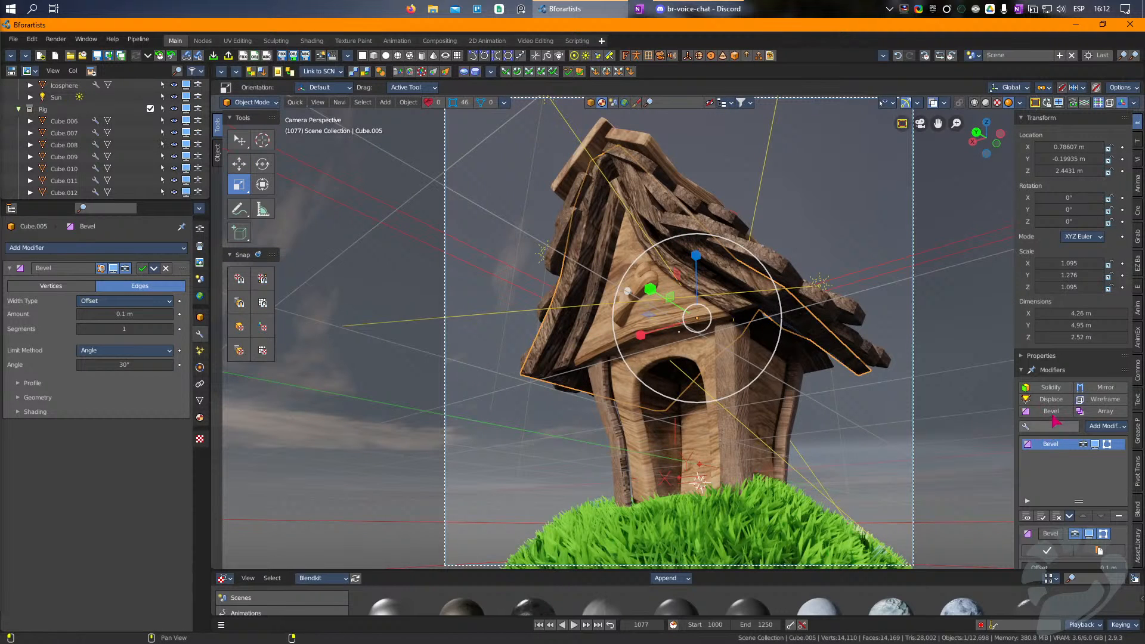
# Step: Set the roof base's Bevel to 2 segments and add a level 1 Subdivision modifier
pyautogui.scroll(-1, 1082, 545)
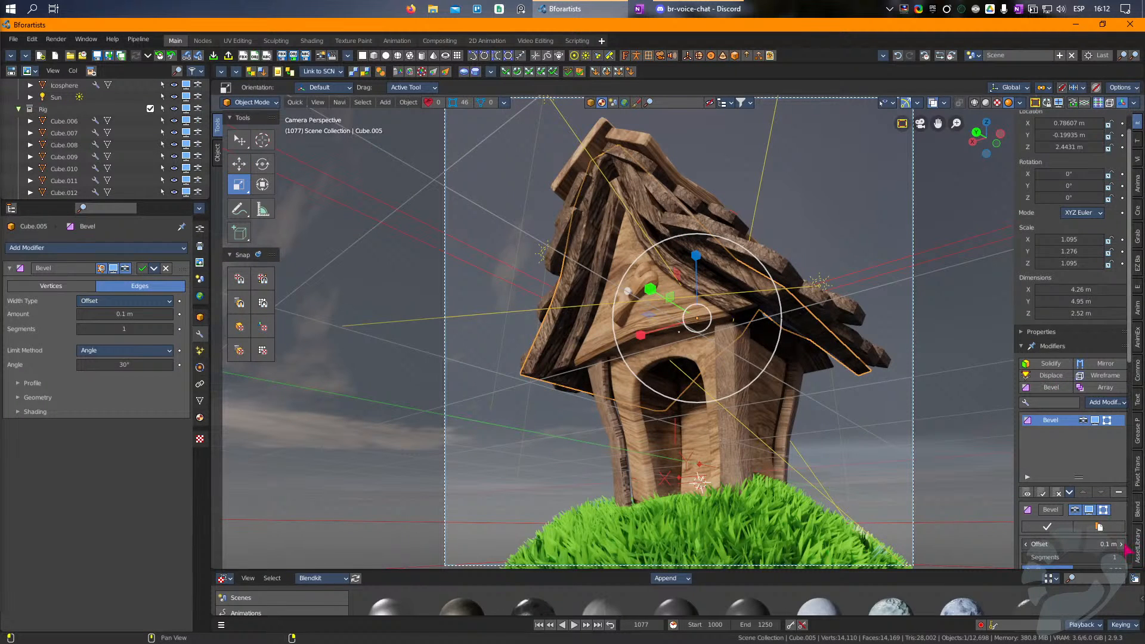
pyautogui.click(1121, 557)
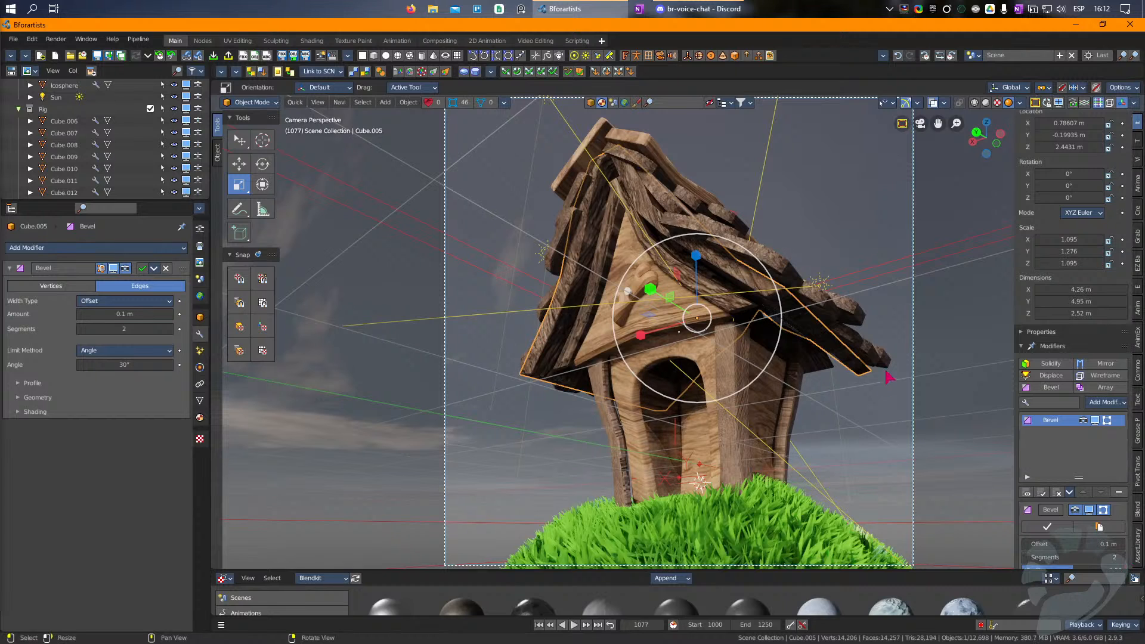
pyautogui.hotkey('ctrl', '1')
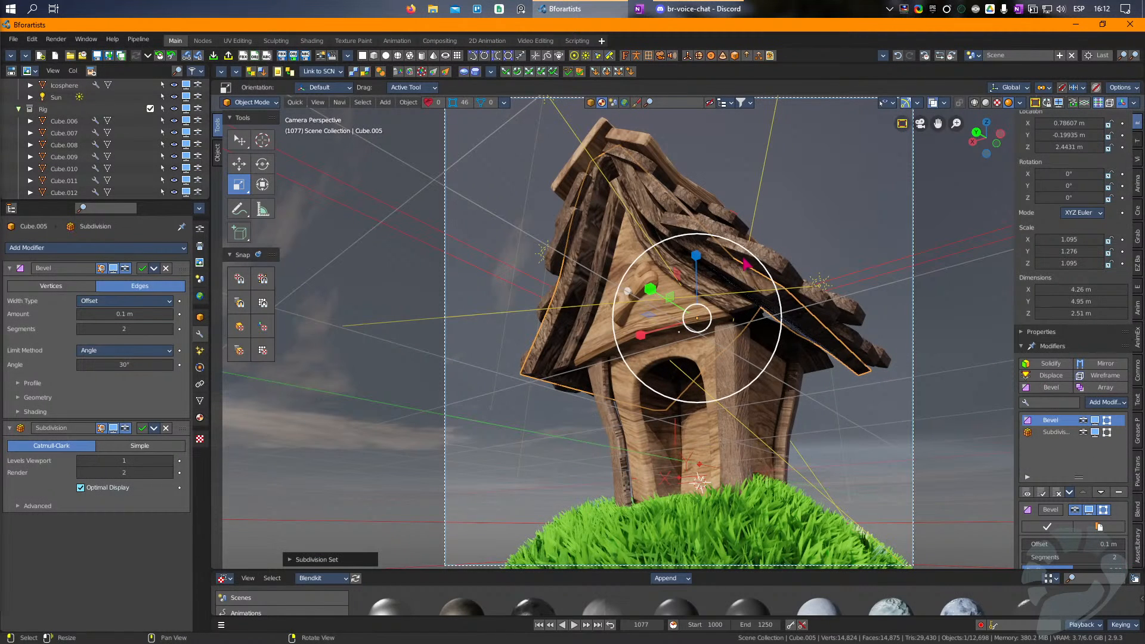
# Step: Copy the dark wood material of the inner roof trim to the house's corner posts
pyautogui.click(775, 416)
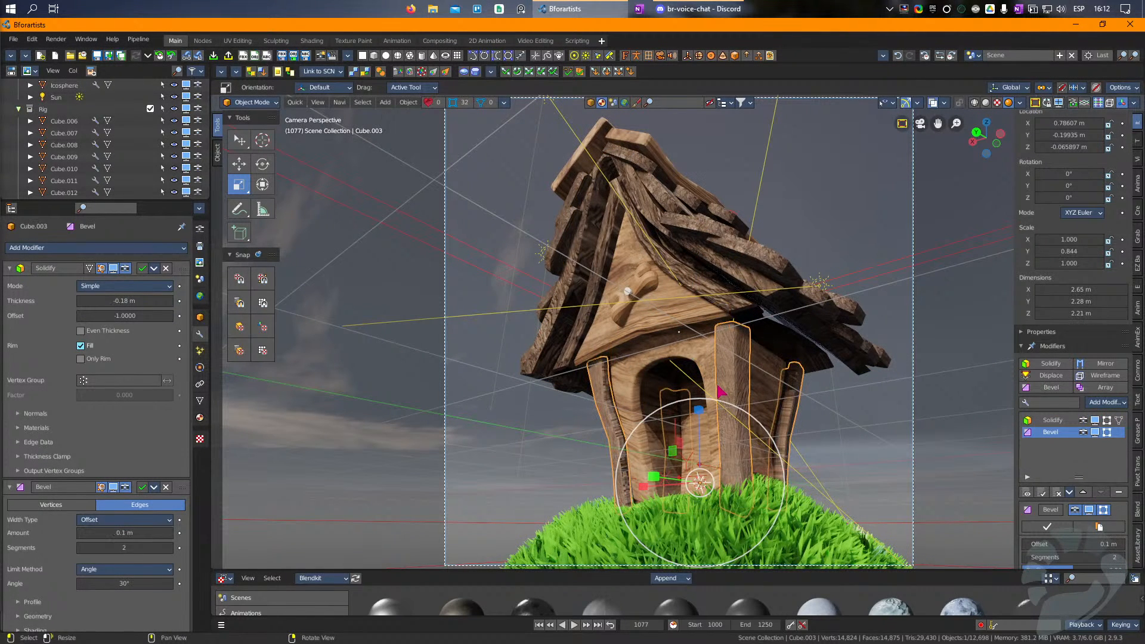
pyautogui.keyDown('shift'); pyautogui.click(739, 311); pyautogui.keyUp('shift')
pyautogui.hotkey('shift', 'q')
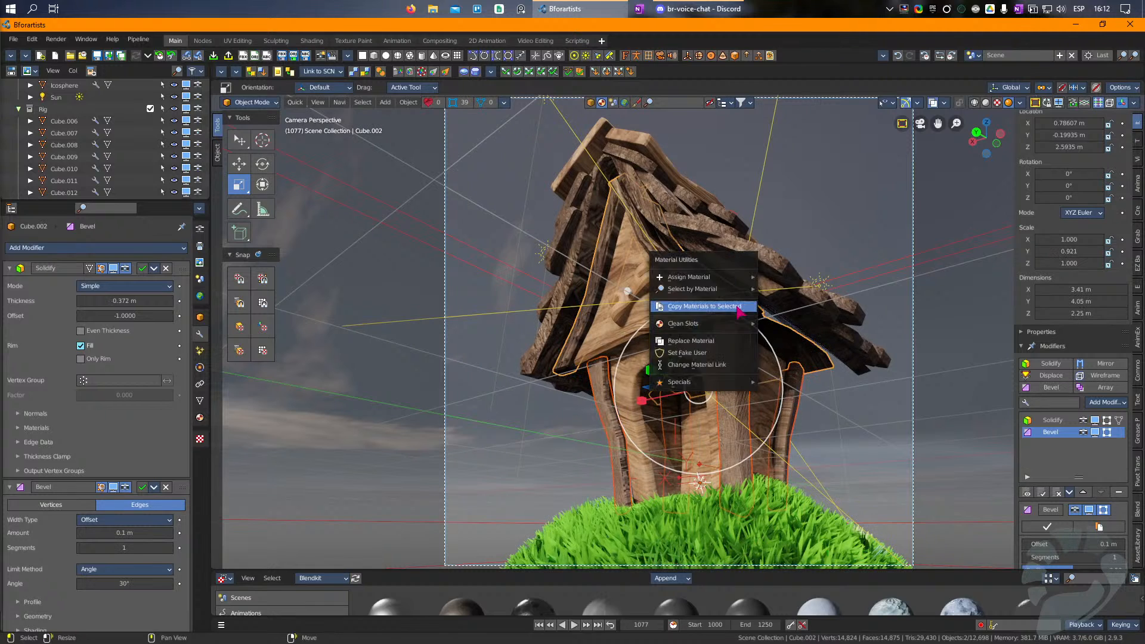
pyautogui.click(738, 307)
pyautogui.click(818, 413)
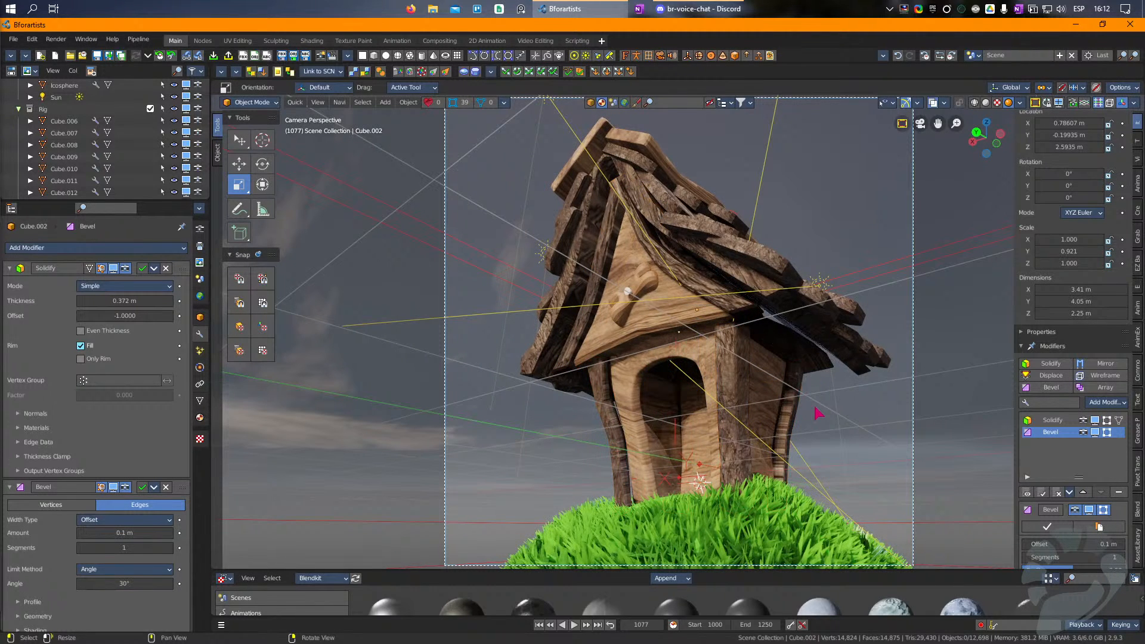
# Step: Move the large roof base slightly down to about X 0.81, Y -0.25, Z 2.31 m
pyautogui.click(778, 332)
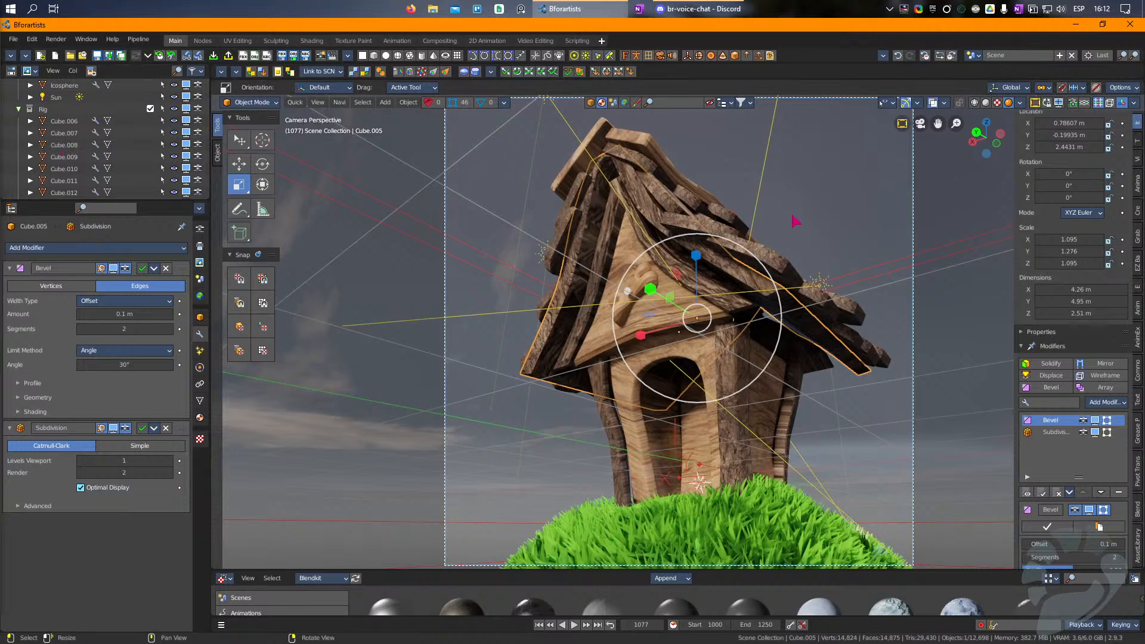
pyautogui.press('g')
pyautogui.click(809, 220)
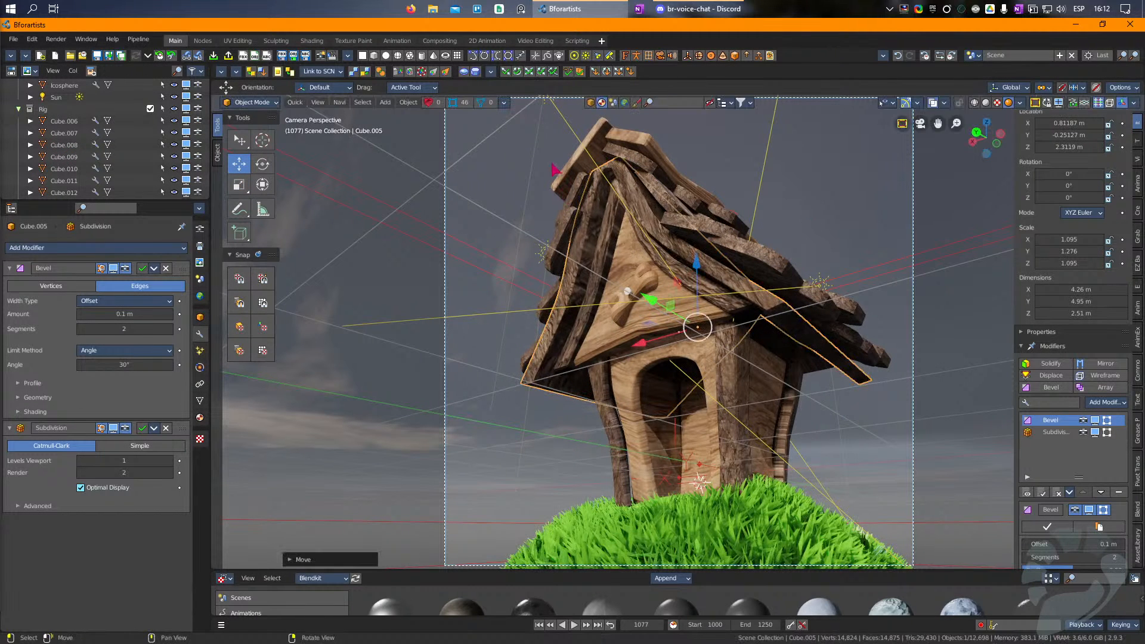
# Step: Move the gable panel slightly upward under the roof and clear the selection
pyautogui.click(626, 335)
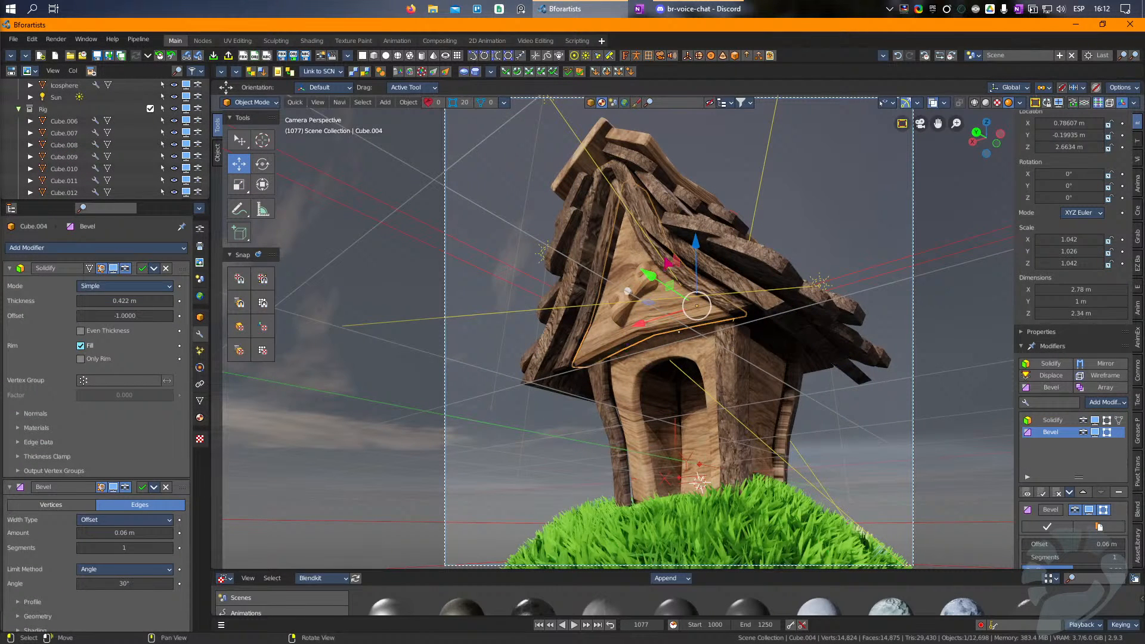
pyautogui.moveTo(694, 236); pyautogui.dragTo(694, 230)
pyautogui.click(653, 289)
pyautogui.click(833, 467)
# Step: Apply the M_Chrome with errosion - procedural library material to the bone-shaped gable ornament
pyautogui.click(626, 297)
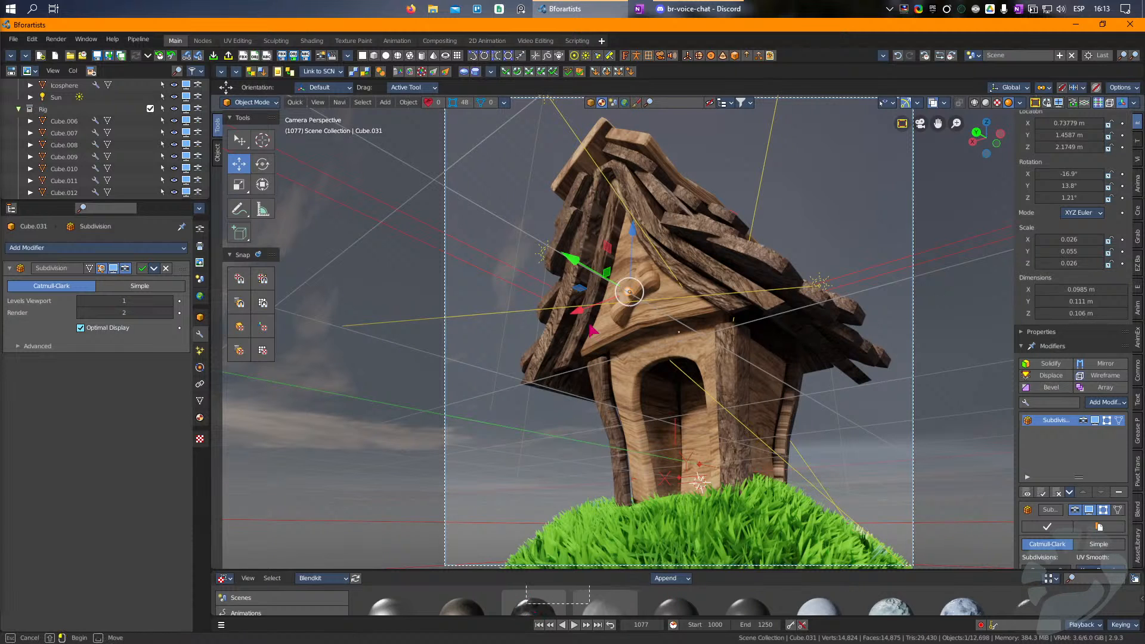
pyautogui.moveTo(528, 608); pyautogui.dragTo(632, 295)
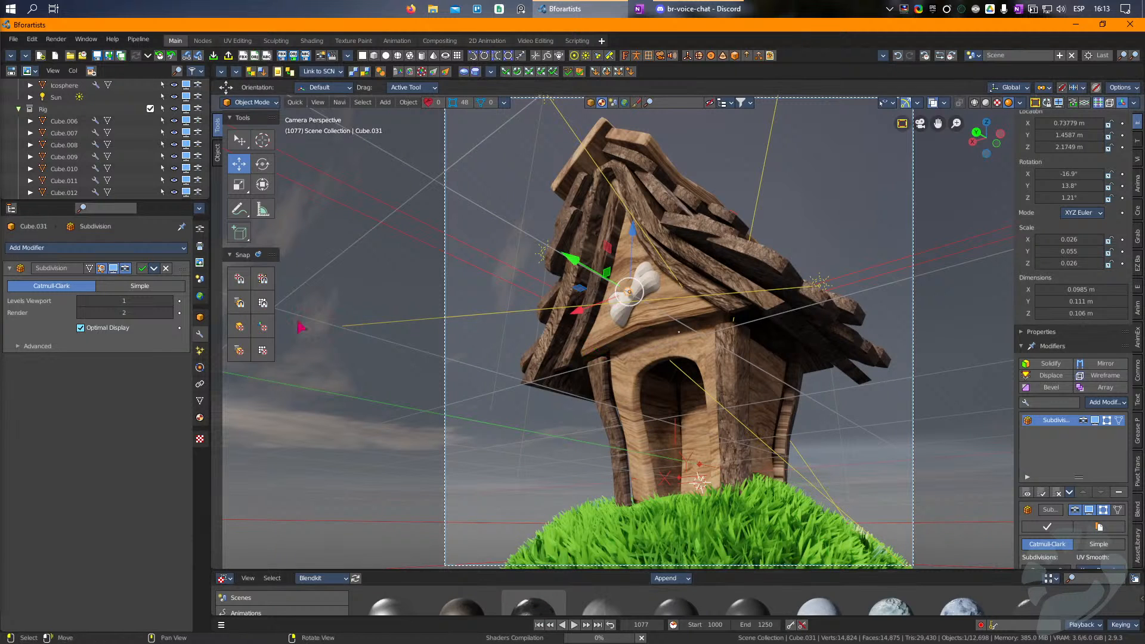
pyautogui.click(199, 417)
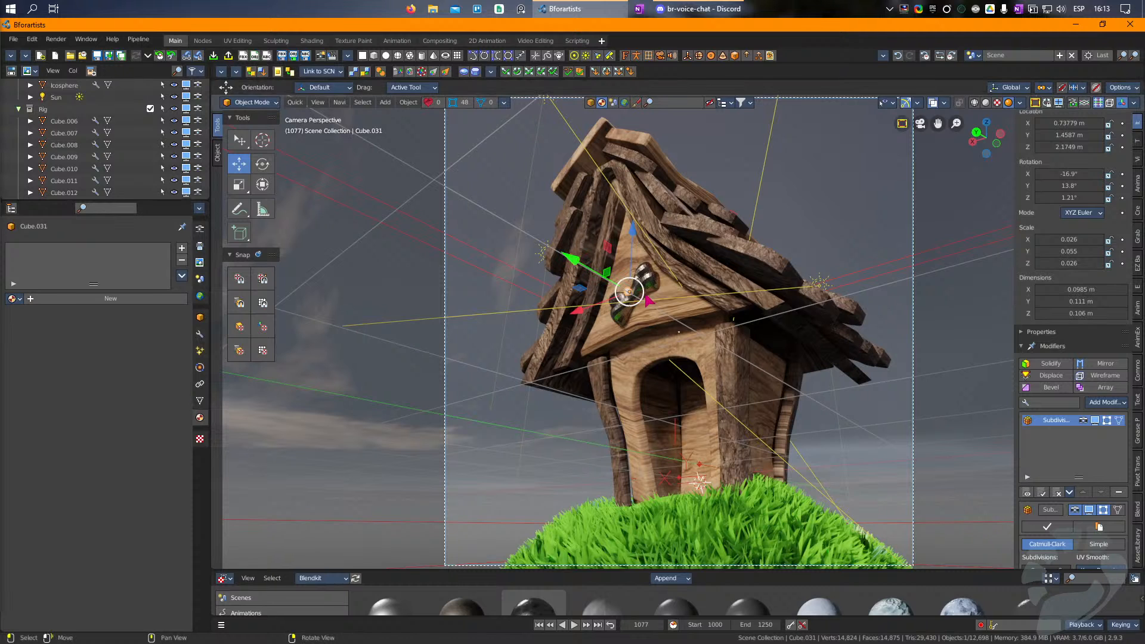
# Step: Copy the ornament's chrome material to the small nail at its centre
pyautogui.keyDown('shift'); pyautogui.click(638, 289); pyautogui.keyUp('shift')
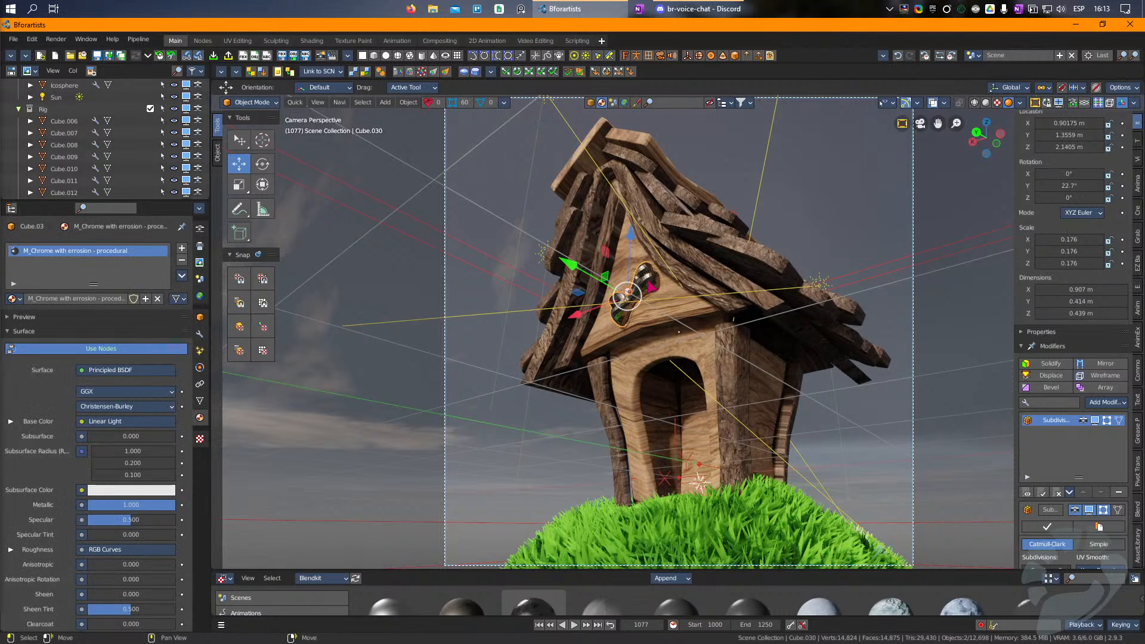
pyautogui.hotkey('shift', 'q')
pyautogui.click(649, 281)
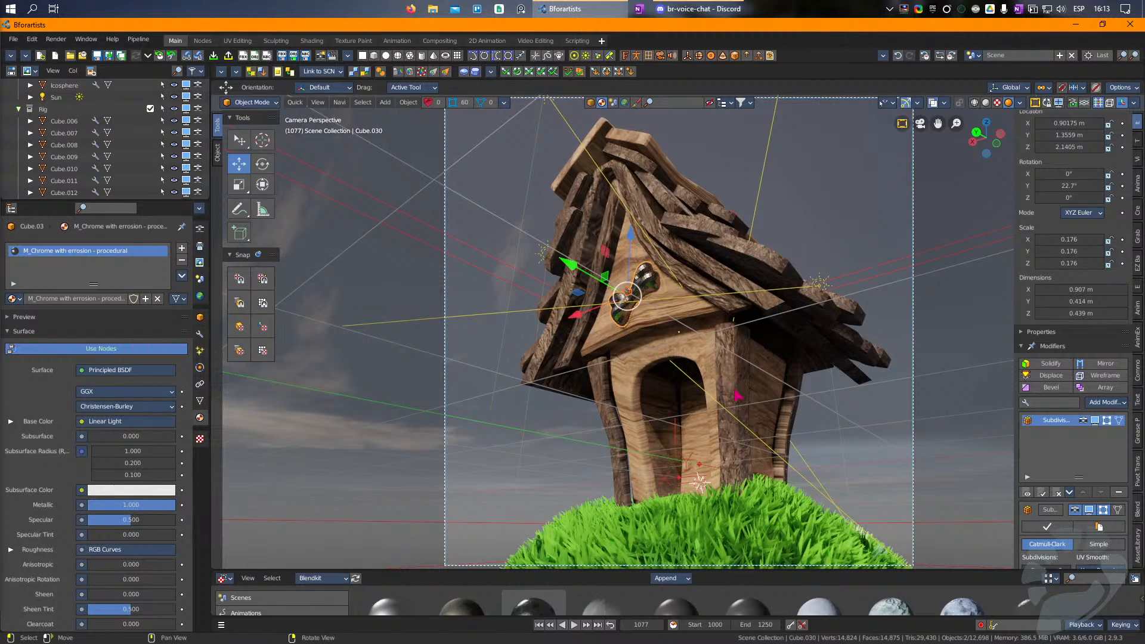
pyautogui.click(737, 395)
pyautogui.click(638, 302)
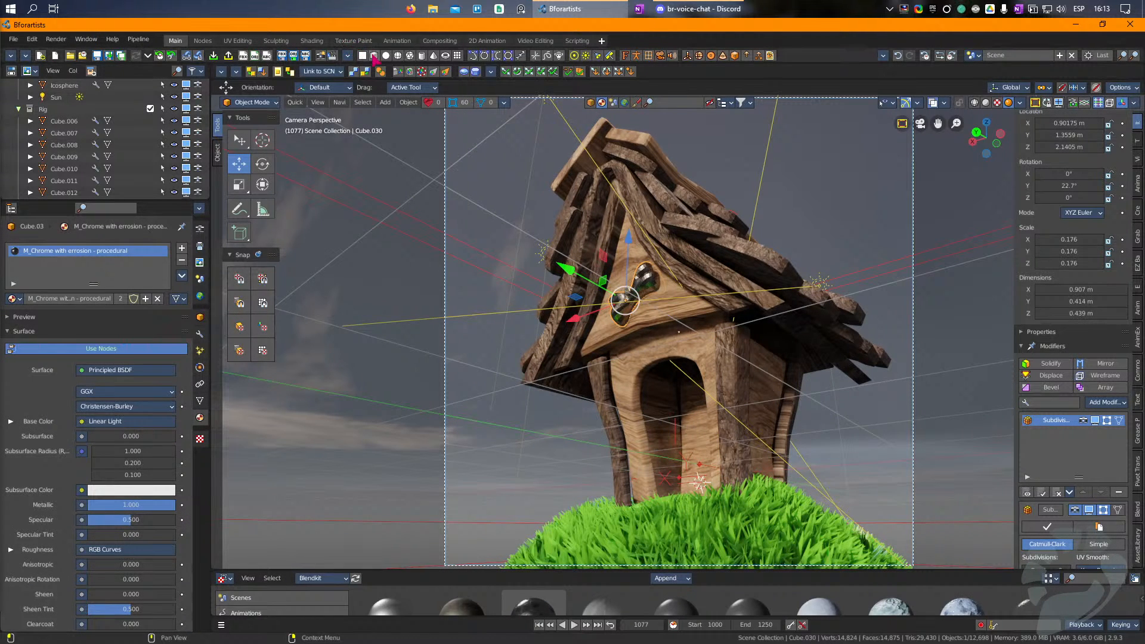
# Step: Add a cube and scale it up about 7.65 times to enclose the whole house scene
pyautogui.click(374, 55)
pyautogui.press('s')
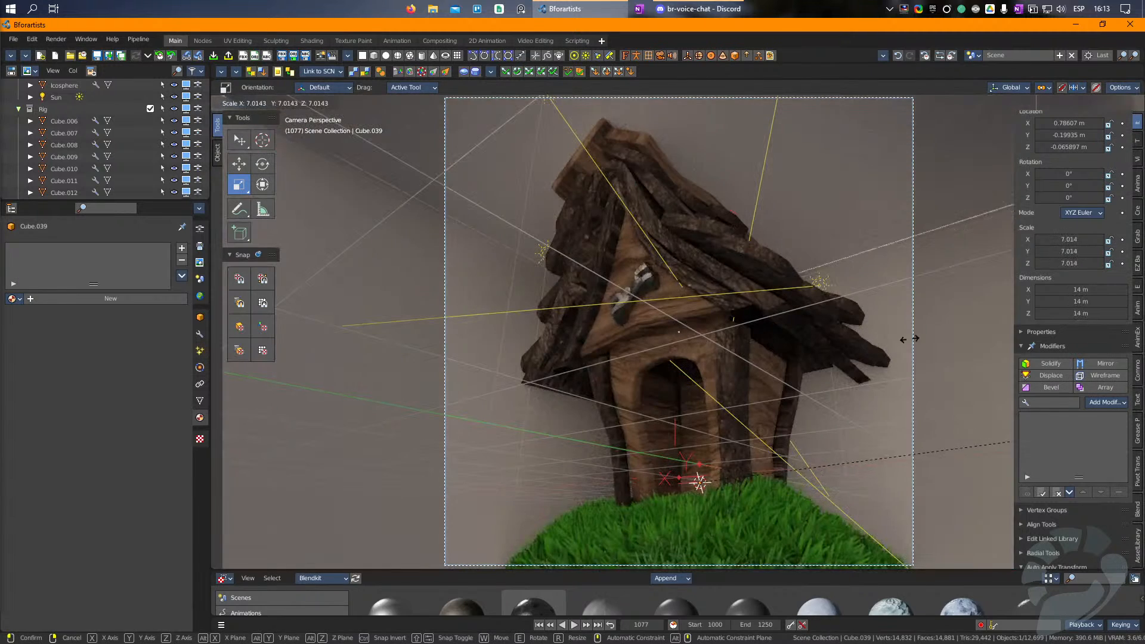
pyautogui.click(854, 377)
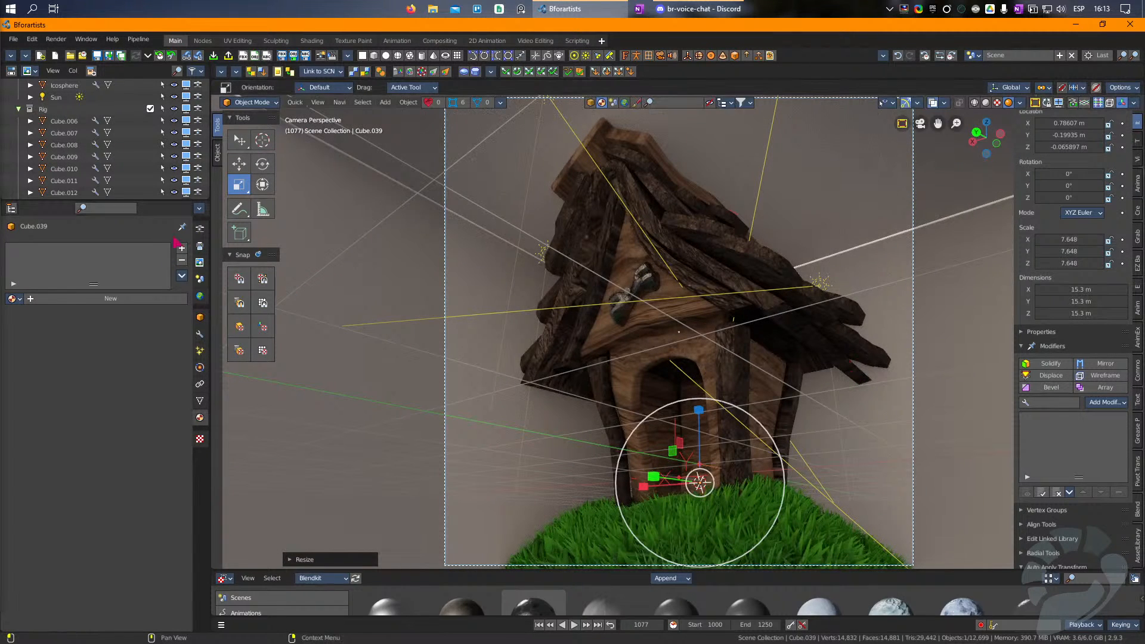
# Step: Create a material named Volume for the large cube and delete its Principled BSDF node
pyautogui.click(316, 42)
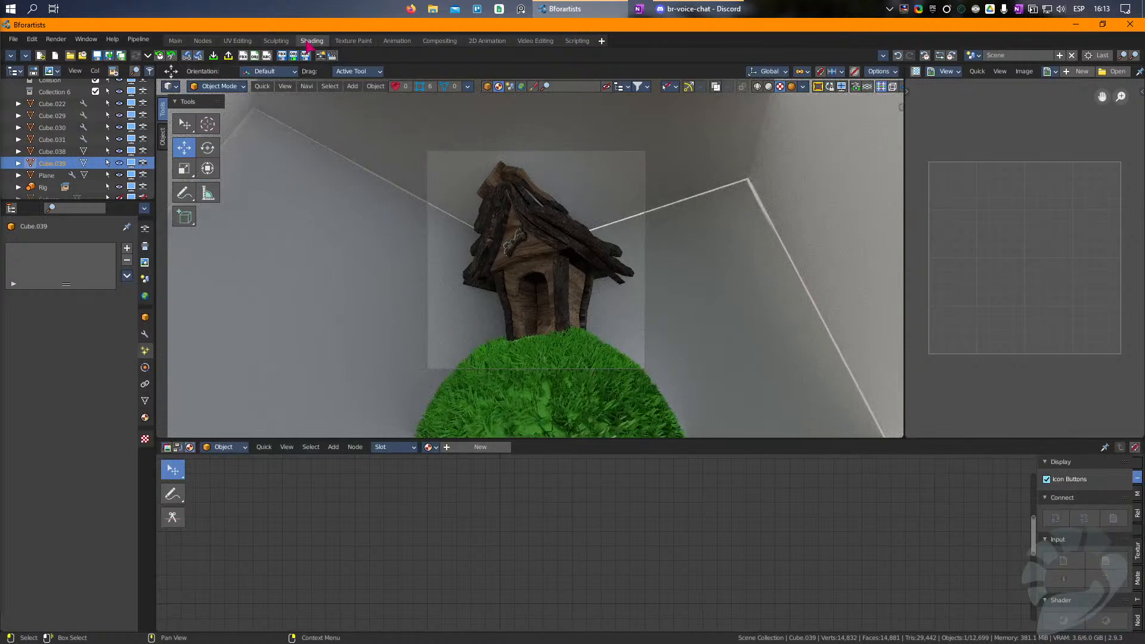
pyautogui.click(480, 447)
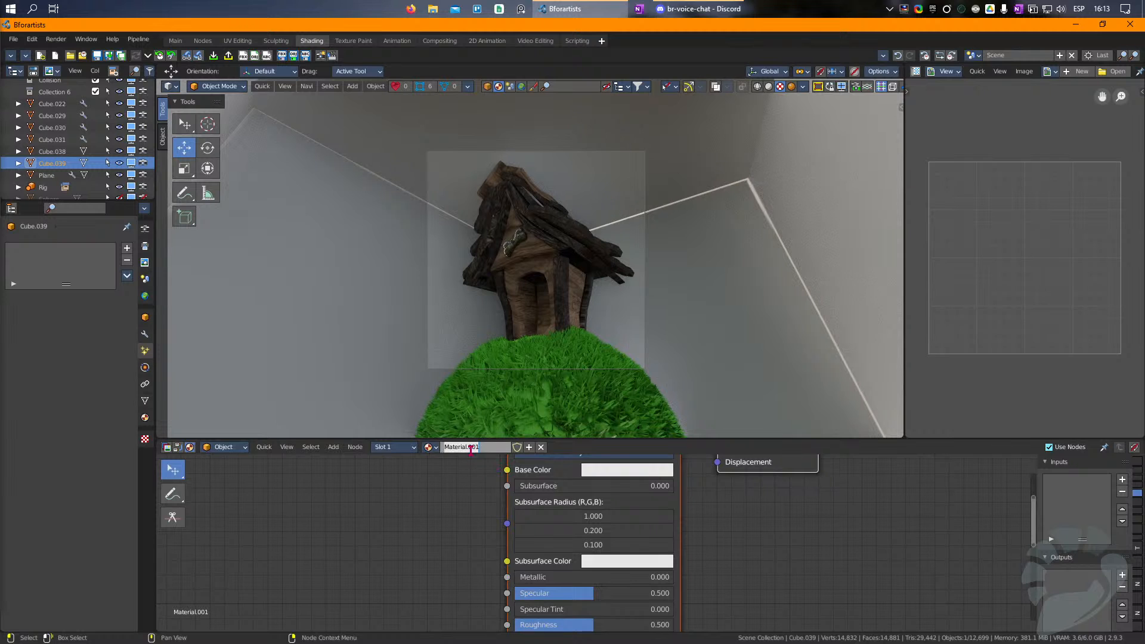
pyautogui.press('Return')
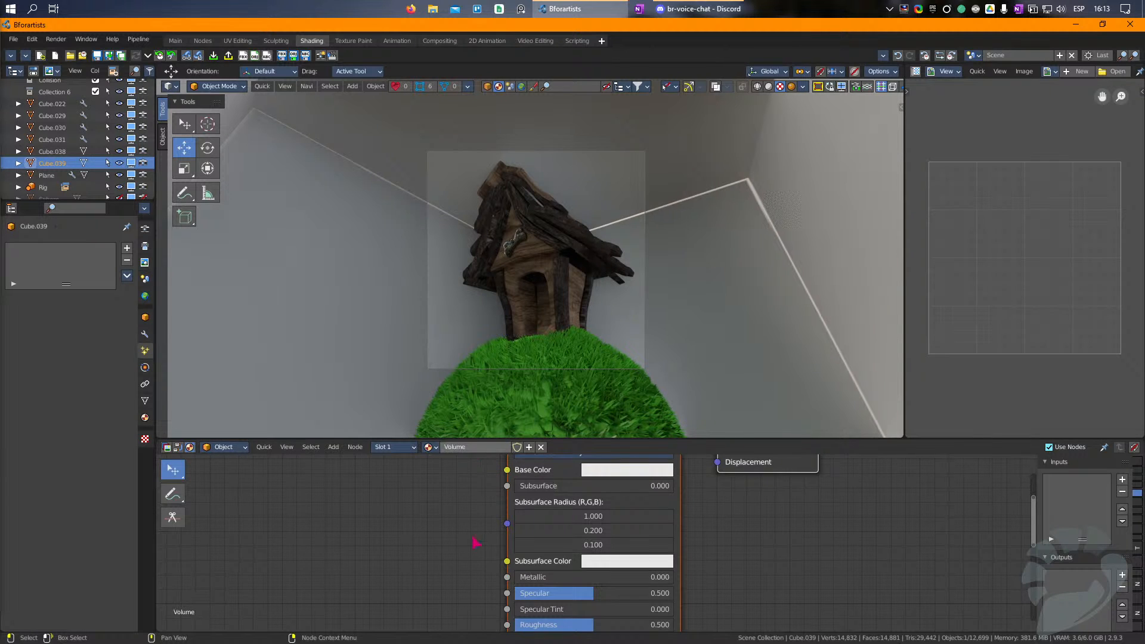
pyautogui.scroll(-5, 493, 536)
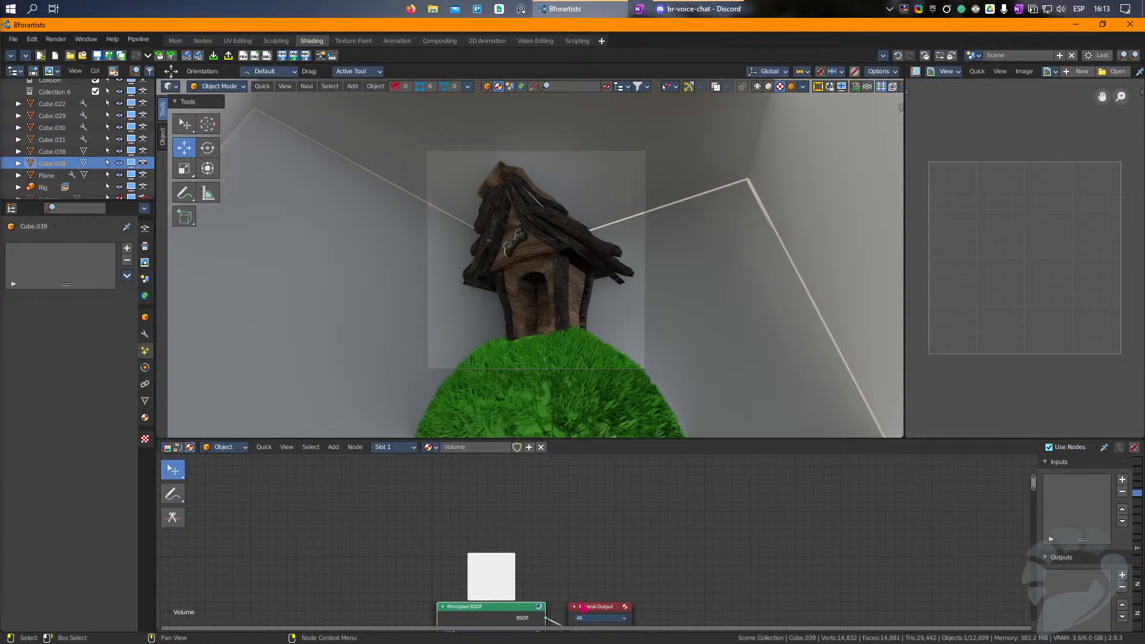
pyautogui.moveTo(572, 583); pyautogui.dragTo(639, 524, button='middle')
pyautogui.press('x')
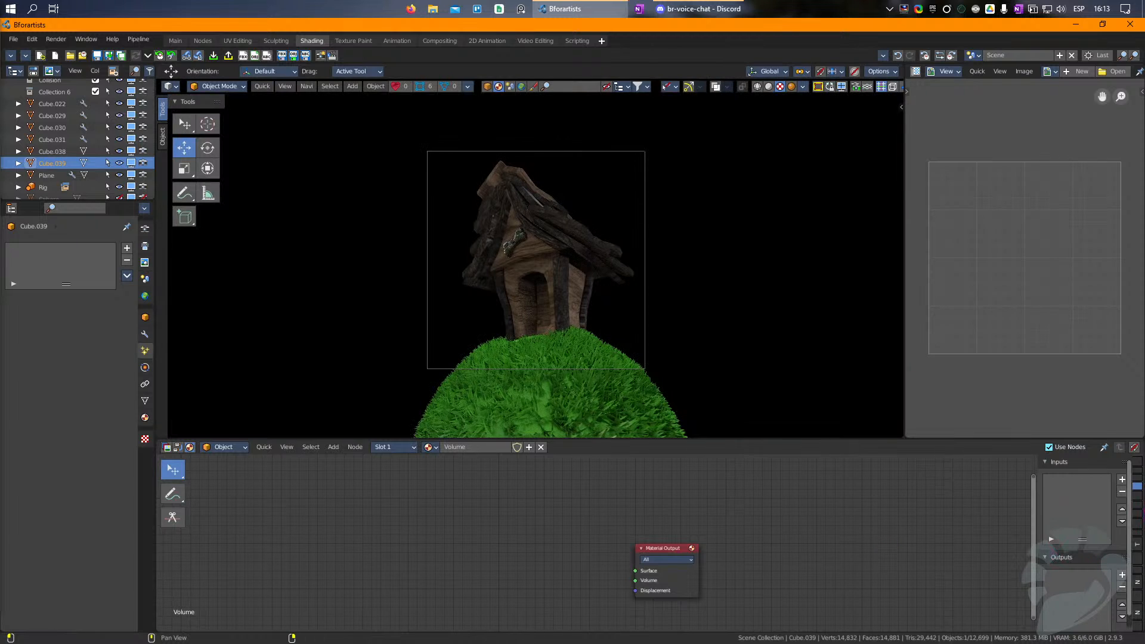
# Step: Add a Principled Volume node and connect its Volume output to the Material Output's Surface input
pyautogui.scroll(2, 1140, 506)
pyautogui.scroll(-4, 1140, 505)
pyautogui.scroll(4, 1139, 505)
pyautogui.scroll(-2, 1140, 505)
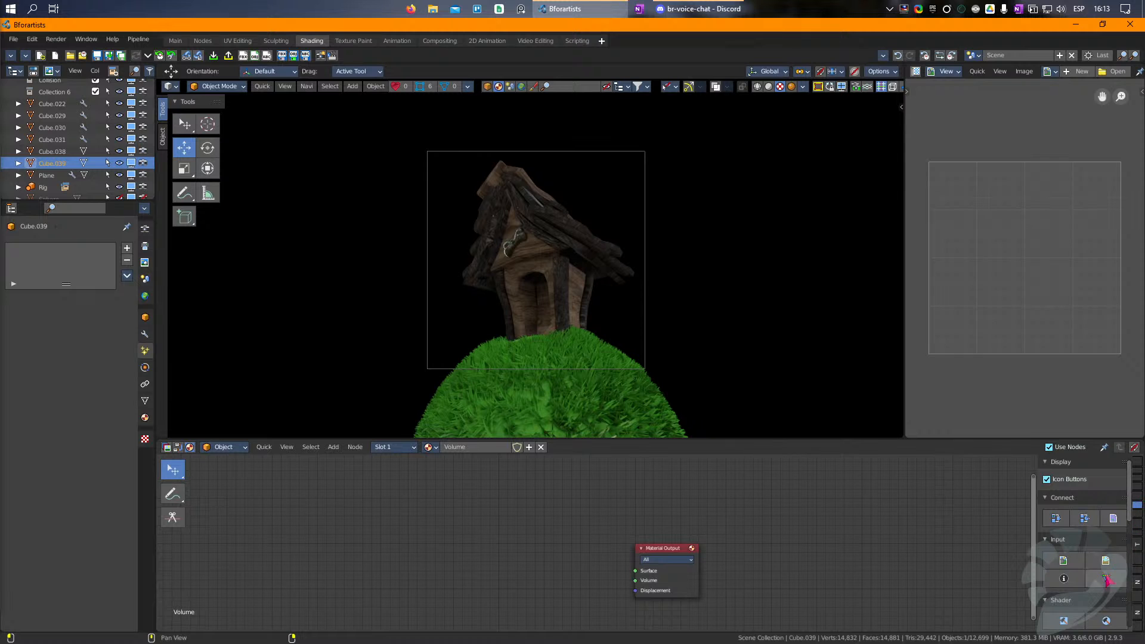
pyautogui.scroll(-1, 1106, 580)
pyautogui.click(1105, 597)
pyautogui.click(596, 559)
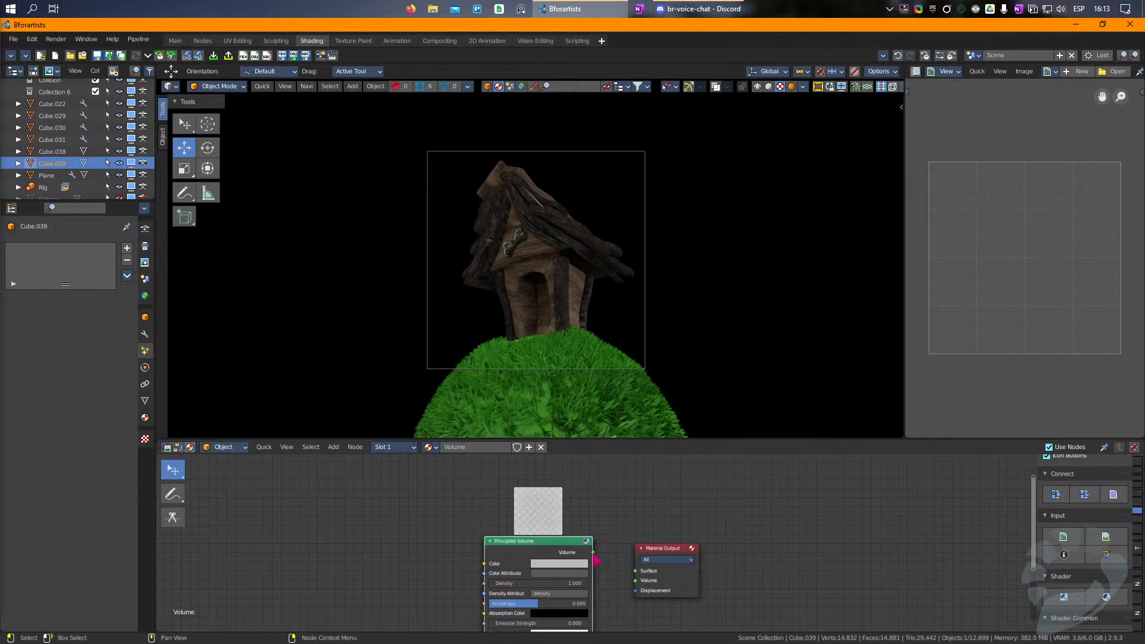
pyautogui.moveTo(594, 552); pyautogui.dragTo(635, 570)
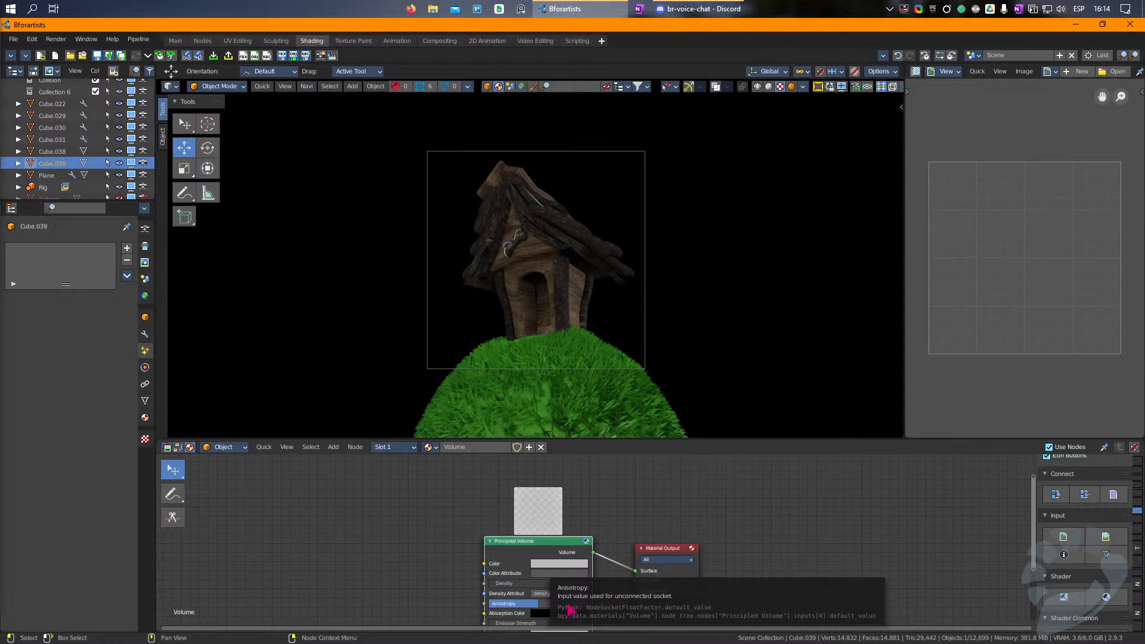
# Step: Set the Principled Volume node's colour to white and its density to 0.070
pyautogui.click(558, 563)
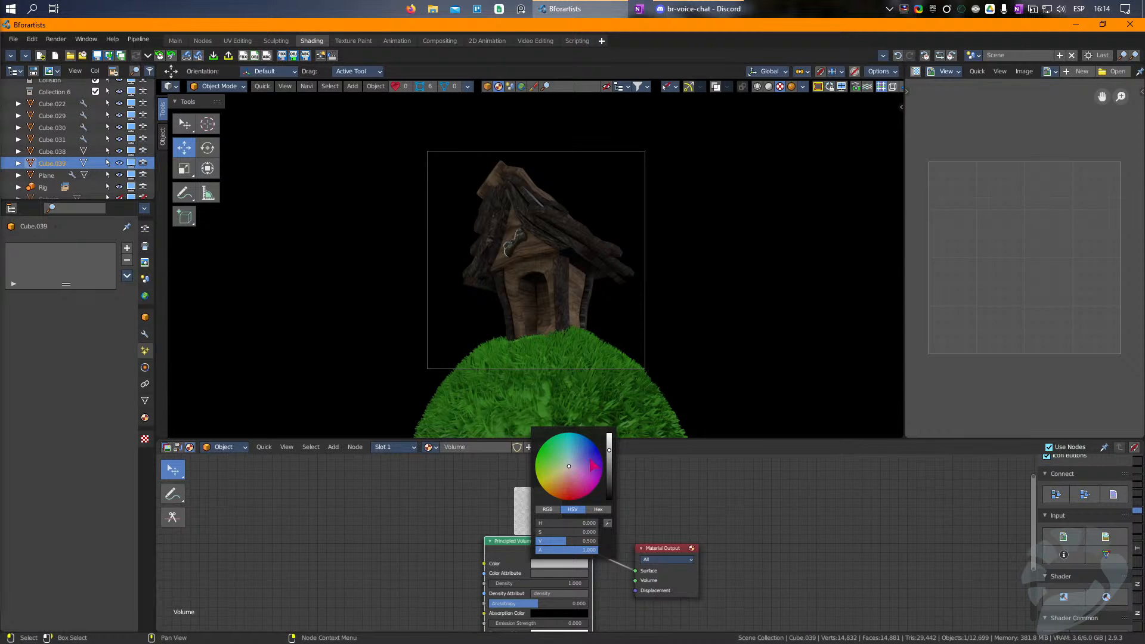
pyautogui.moveTo(608, 448); pyautogui.dragTo(610, 434)
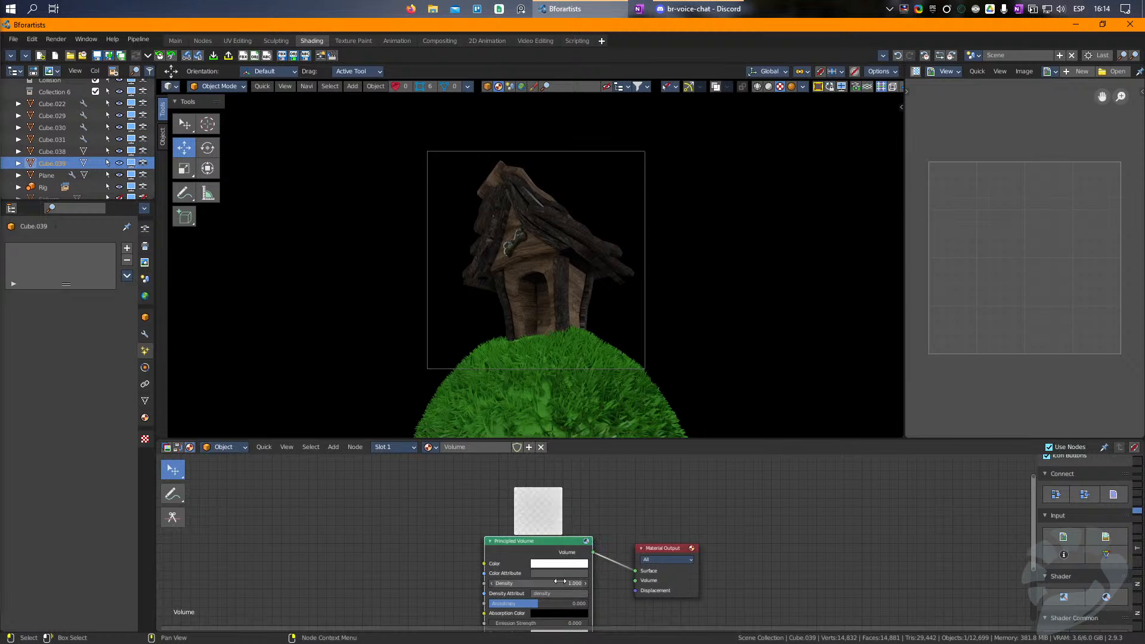
pyautogui.moveTo(570, 583); pyautogui.dragTo(557, 583)
# Step: Reconnect the Principled Volume link to the Material Output's Volume input and lower the density to 0.010
pyautogui.click(793, 88)
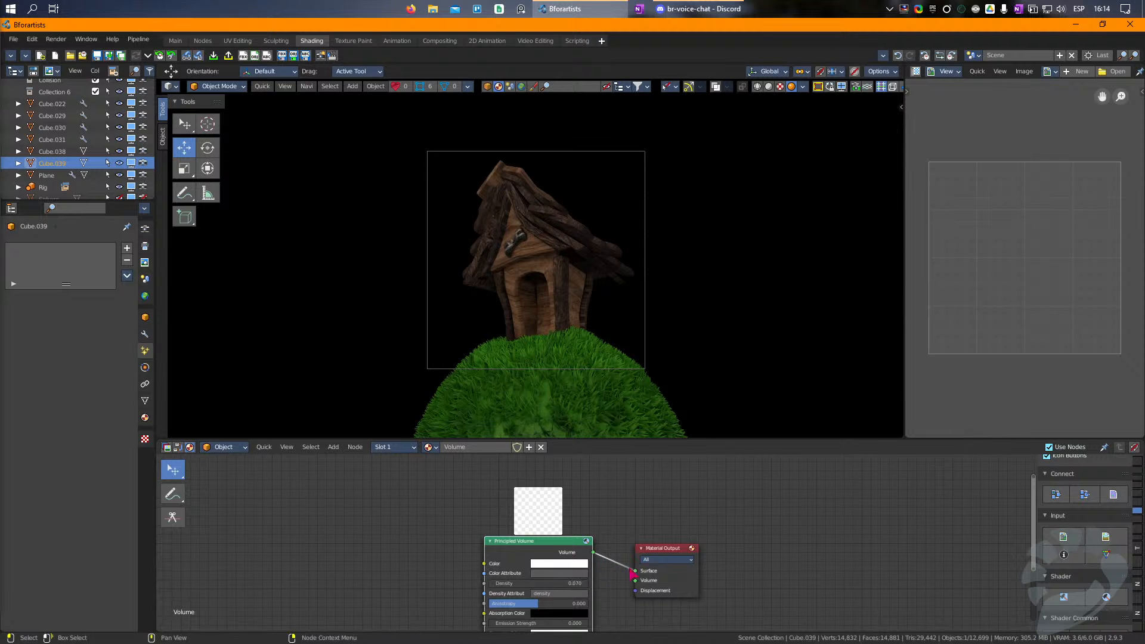
pyautogui.moveTo(635, 571); pyautogui.dragTo(635, 580)
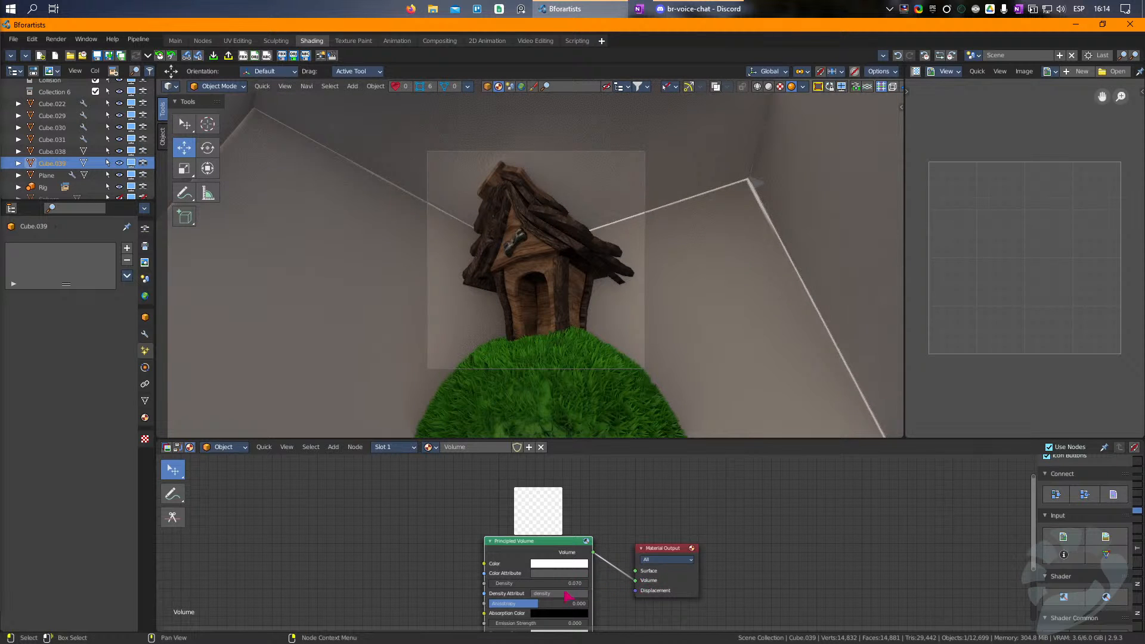
pyautogui.moveTo(558, 583)
pyautogui.mouseDown()
pyautogui.moveTo(542, 583)
pyautogui.moveTo(560, 584)
pyautogui.mouseUp()
# Step: Tint the volume's colour light cyan and hide the viewport overlays in the Main workspace
pyautogui.click(561, 563)
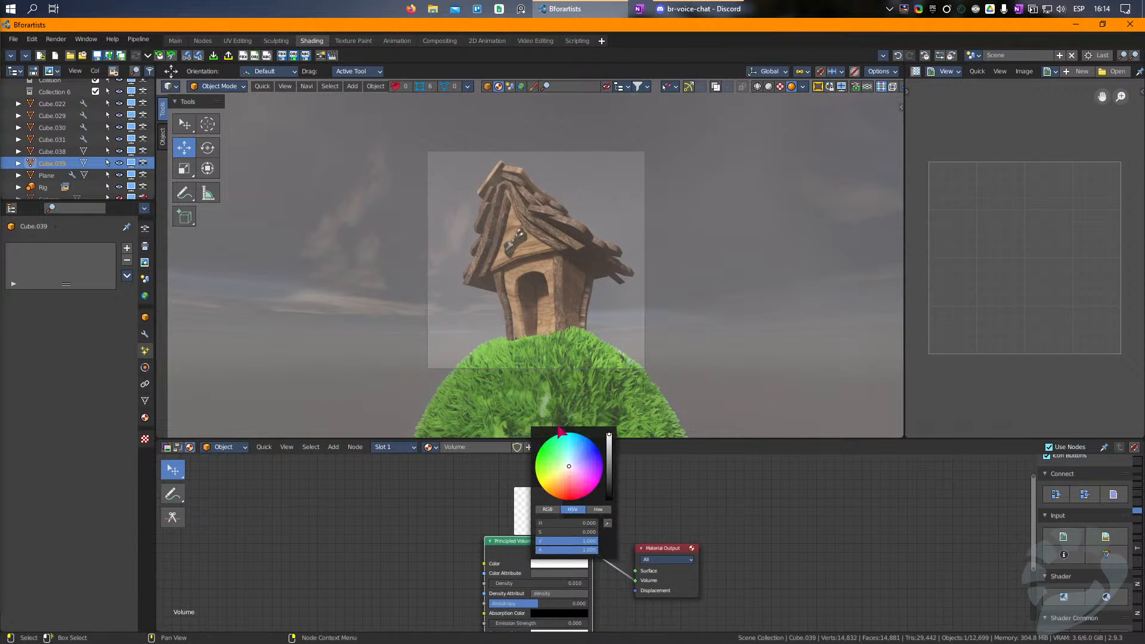
pyautogui.moveTo(574, 462); pyautogui.dragTo(571, 451)
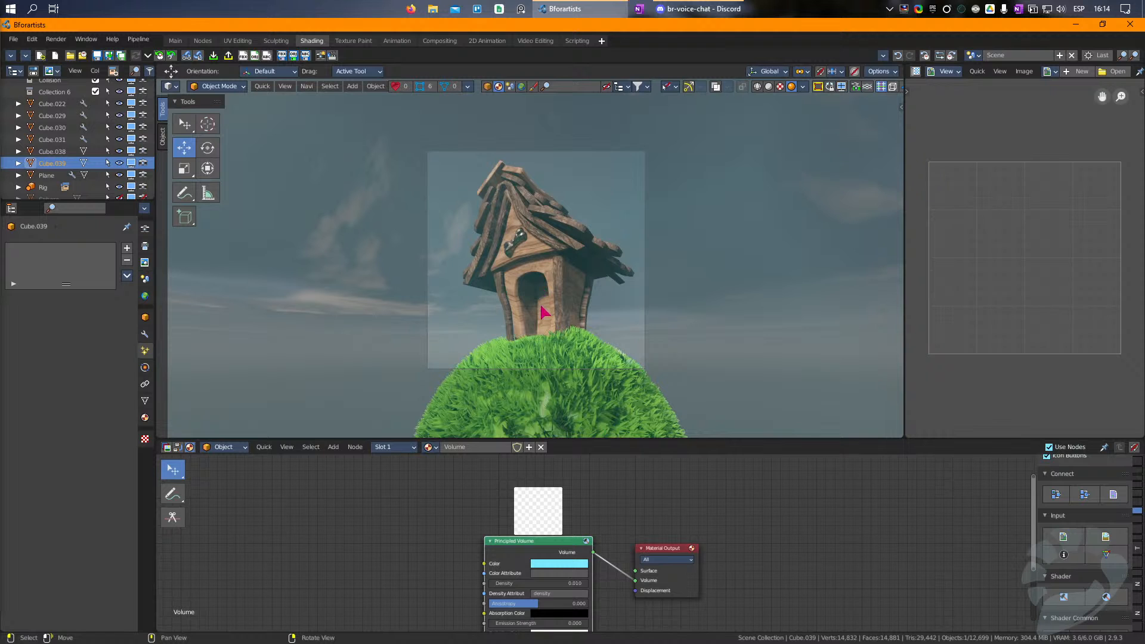
pyautogui.click(174, 41)
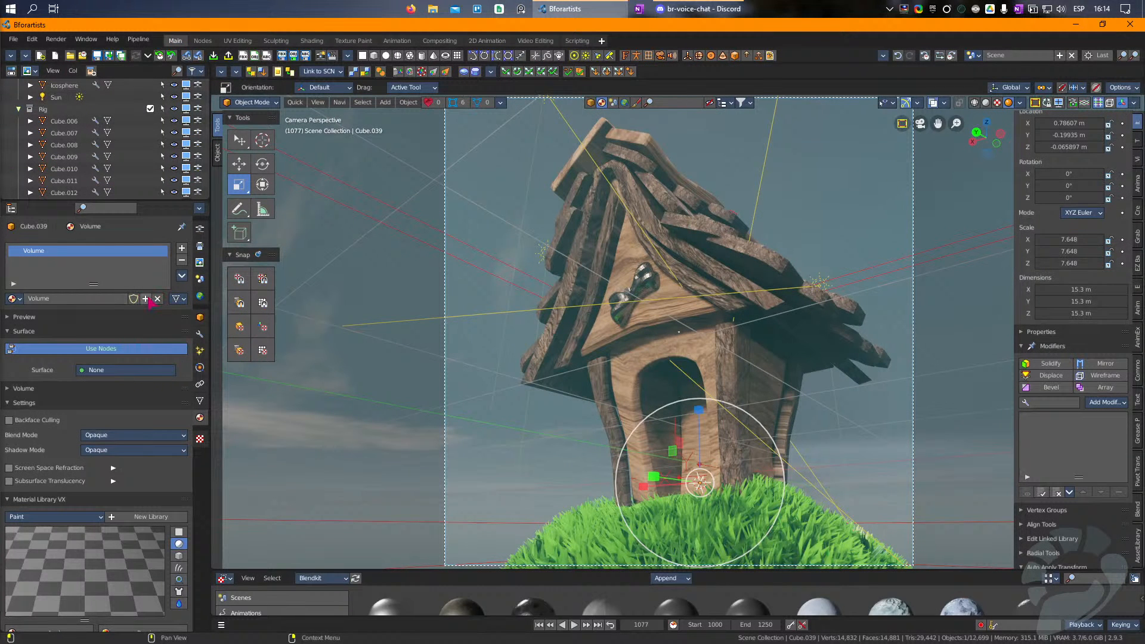
pyautogui.hotkey('shift', 'alt', 'z')
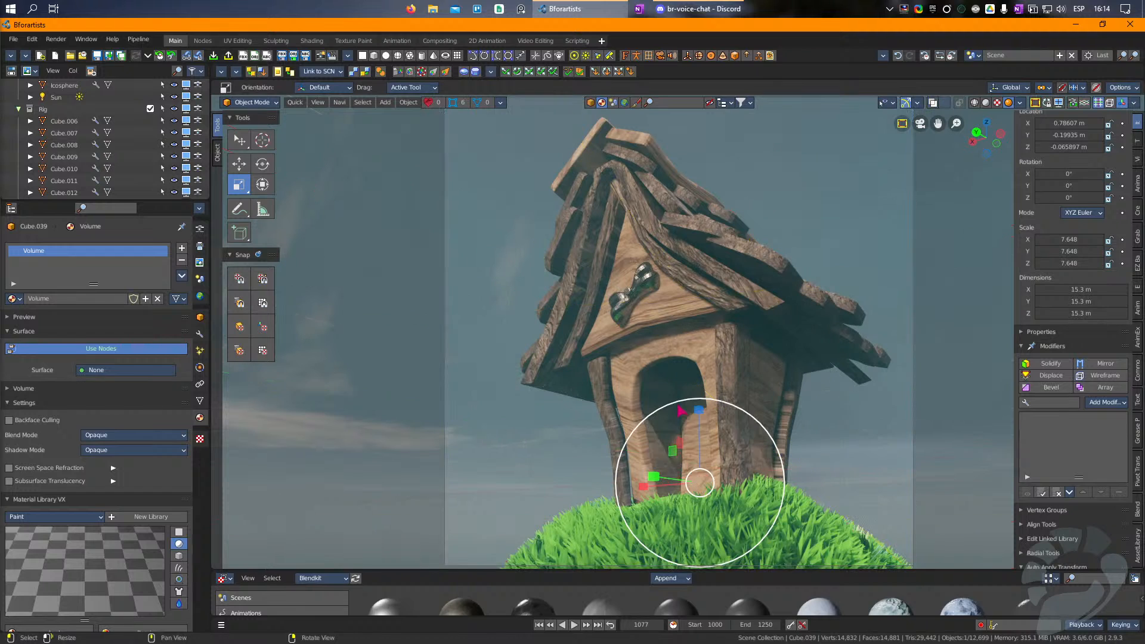
# Step: Scale the house's corner posts to about 0.96 overall, and stretch them along Z to a Z scale of about 1.157
pyautogui.click(681, 282)
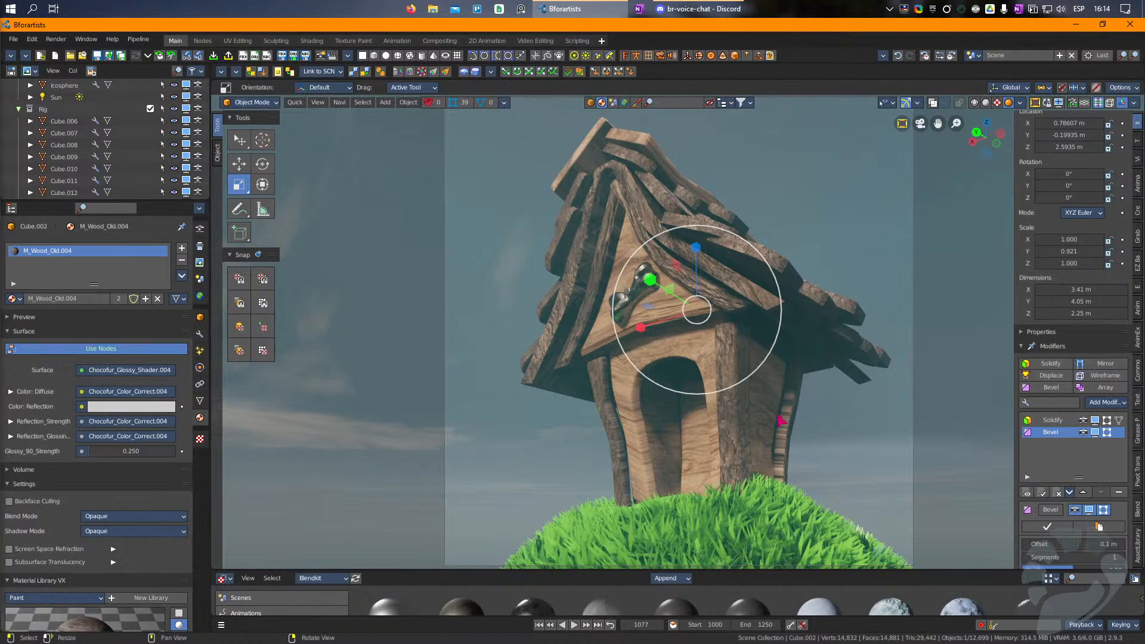
pyautogui.click(791, 437)
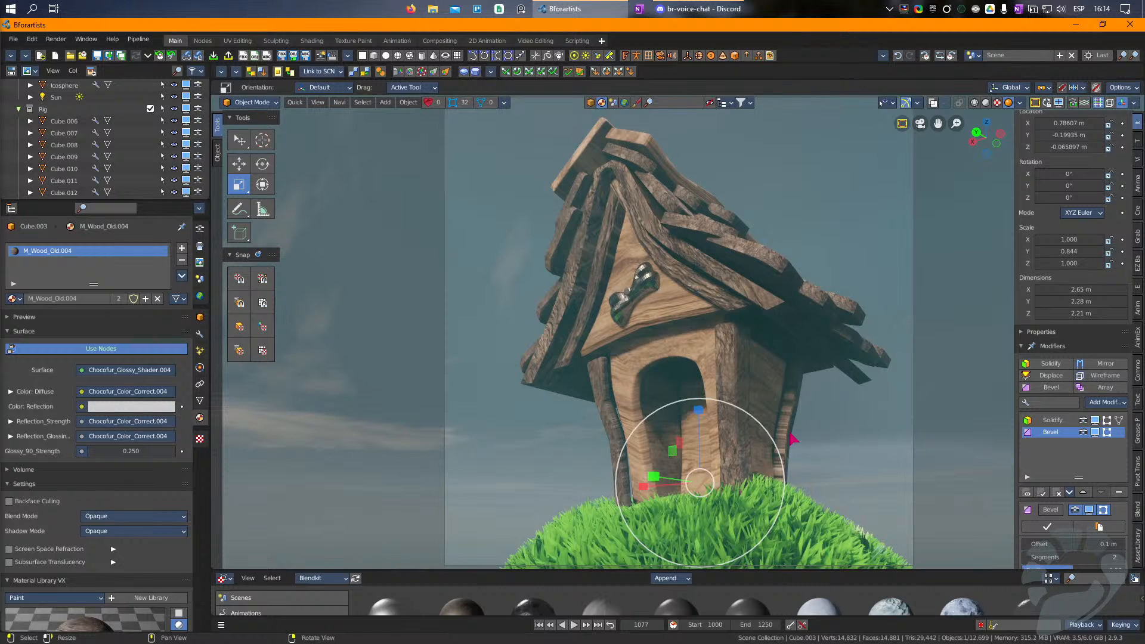
pyautogui.press('s')
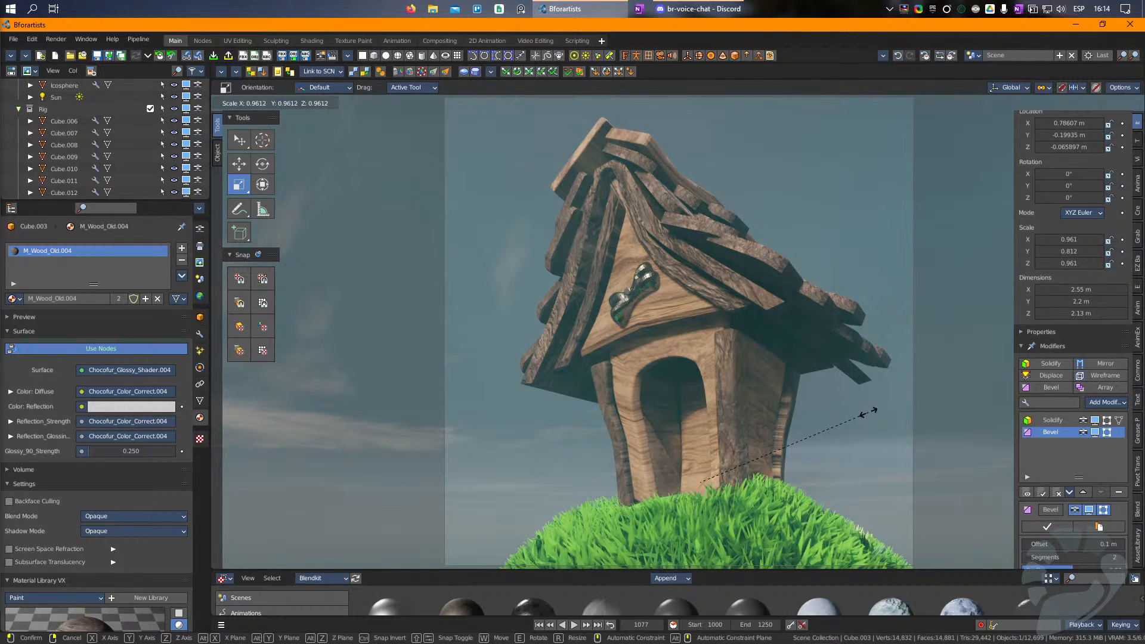
pyautogui.click(862, 414)
pyautogui.press('s')
pyautogui.press('z')
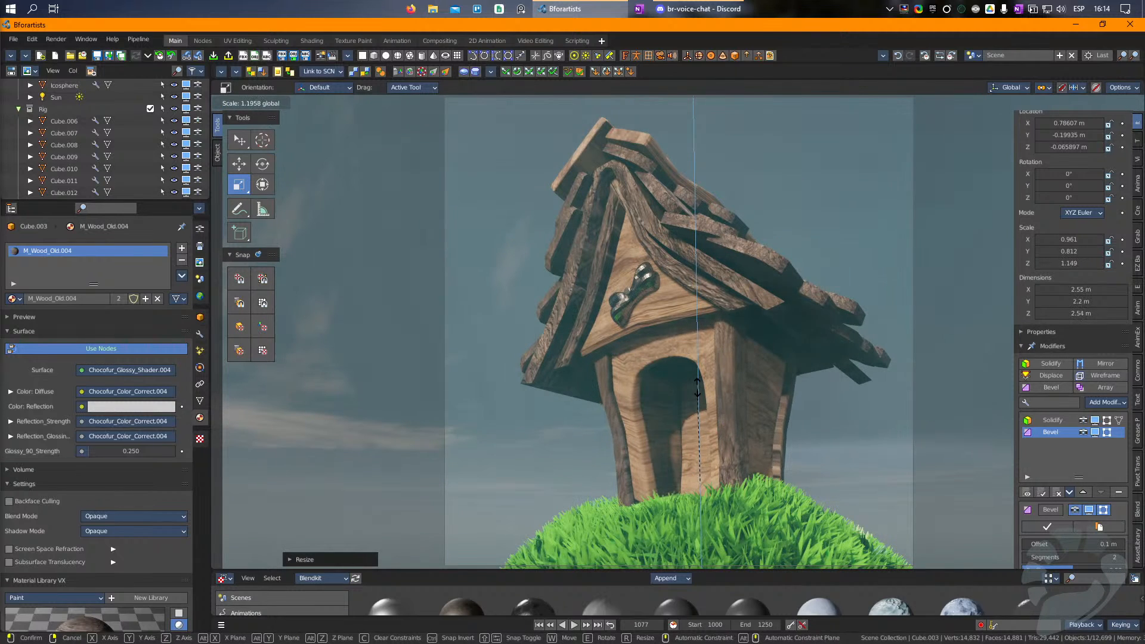
pyautogui.click(751, 403)
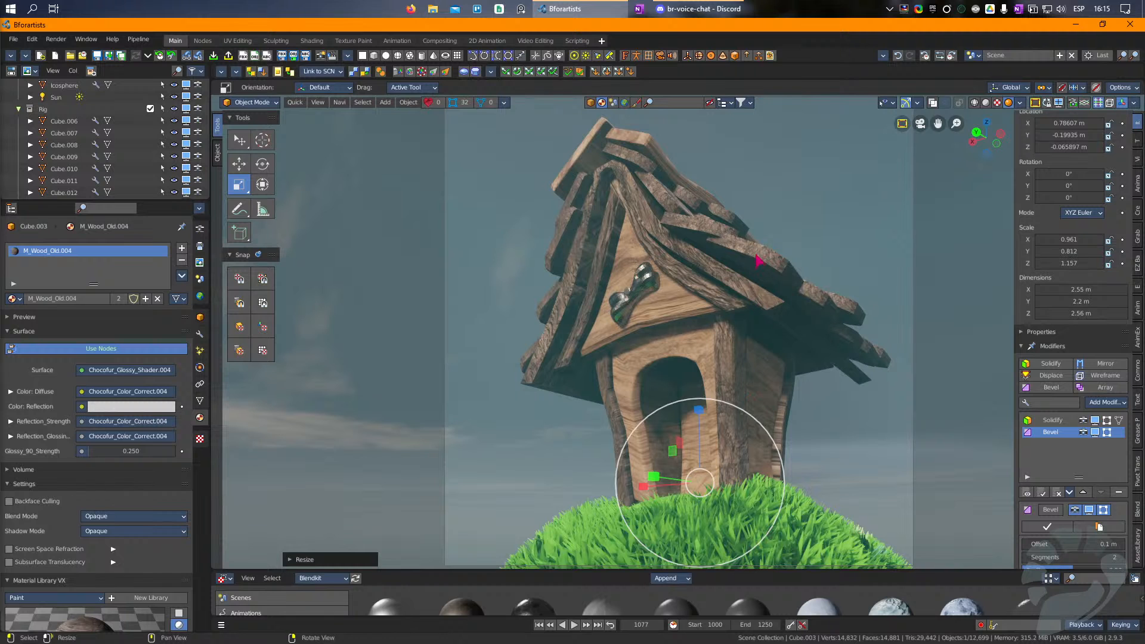
# Step: Shift one plank on the roof's right slope slightly downward and rotate the plank just above it
pyautogui.click(755, 255)
pyautogui.press('w')
pyautogui.moveTo(755, 255); pyautogui.dragTo(752, 270)
pyautogui.click(721, 231)
pyautogui.press('e')
pyautogui.moveTo(842, 243); pyautogui.dragTo(688, 235)
# Step: Rotate the mid-slope plank of the right roof side and move it to about X -0.865 m, Y 0.221 m, Z 2.064 m
pyautogui.press('r')
pyautogui.click(864, 315)
pyautogui.press('w')
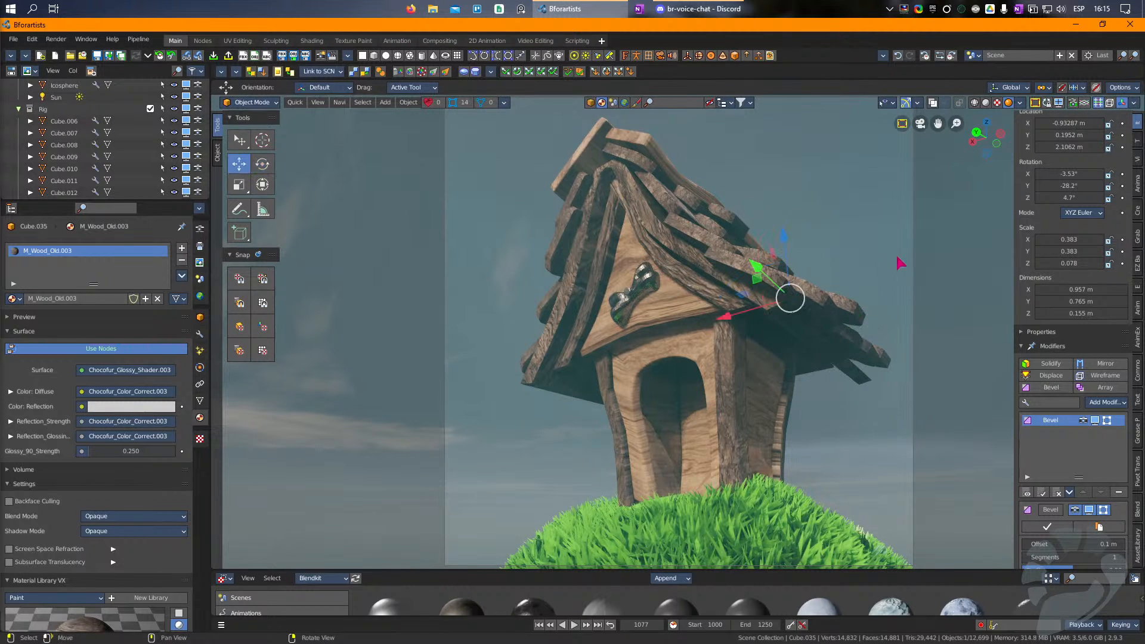
pyautogui.press('g')
pyautogui.click(890, 309)
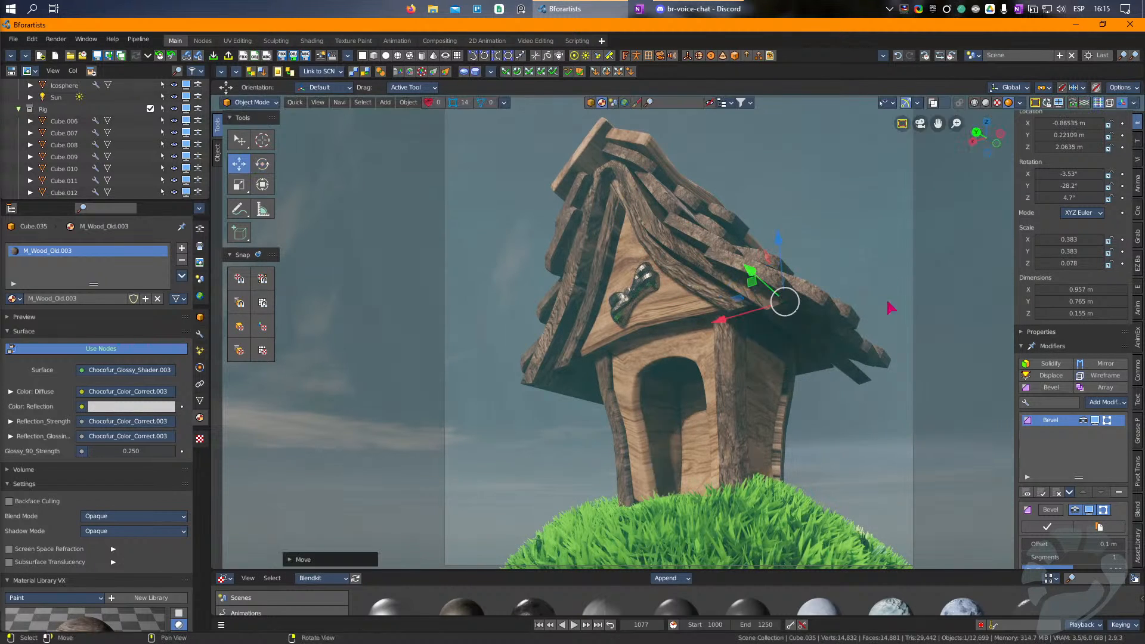
# Step: Rotate the lowest plank at the roof's right eave to about 25.8°, -50.9° and -3.89° on X, Y and Z
pyautogui.click(884, 367)
pyautogui.press('e')
pyautogui.moveTo(899, 299); pyautogui.dragTo(894, 337)
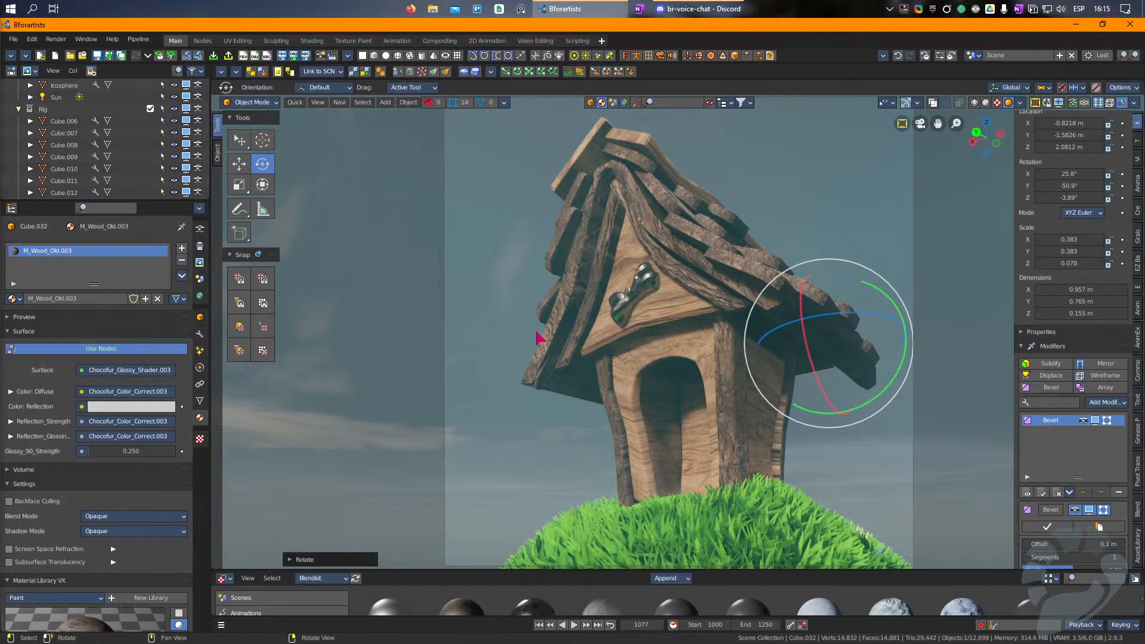
# Step: Move the left ridge board at the roof's peak slightly inward and down
pyautogui.click(583, 197)
pyautogui.press('w')
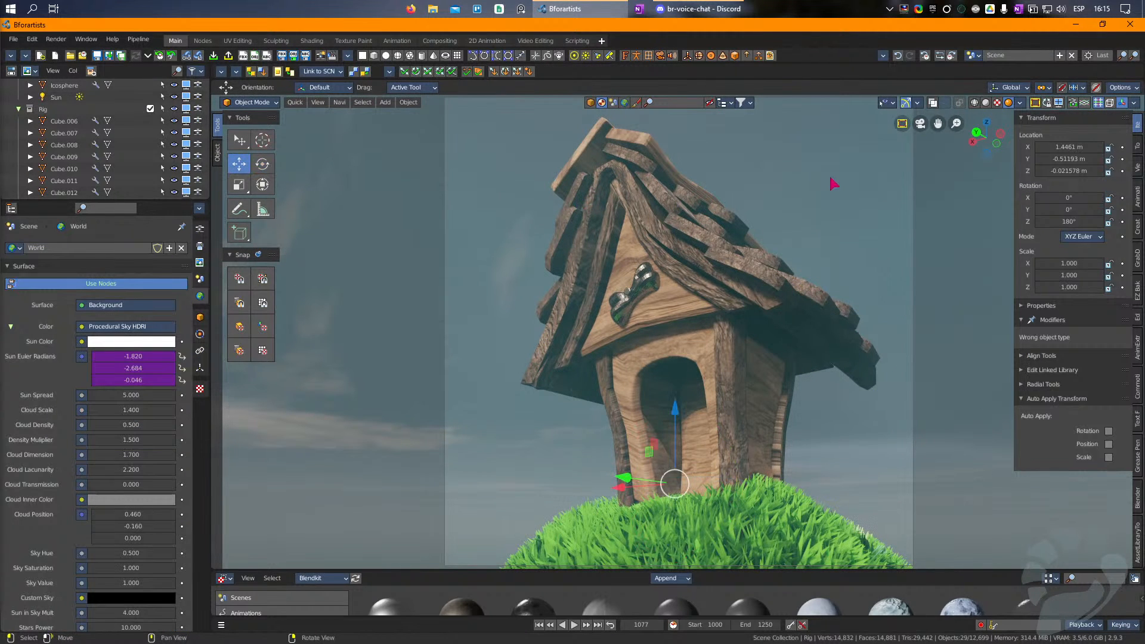
pyautogui.click(579, 202)
pyautogui.press('g')
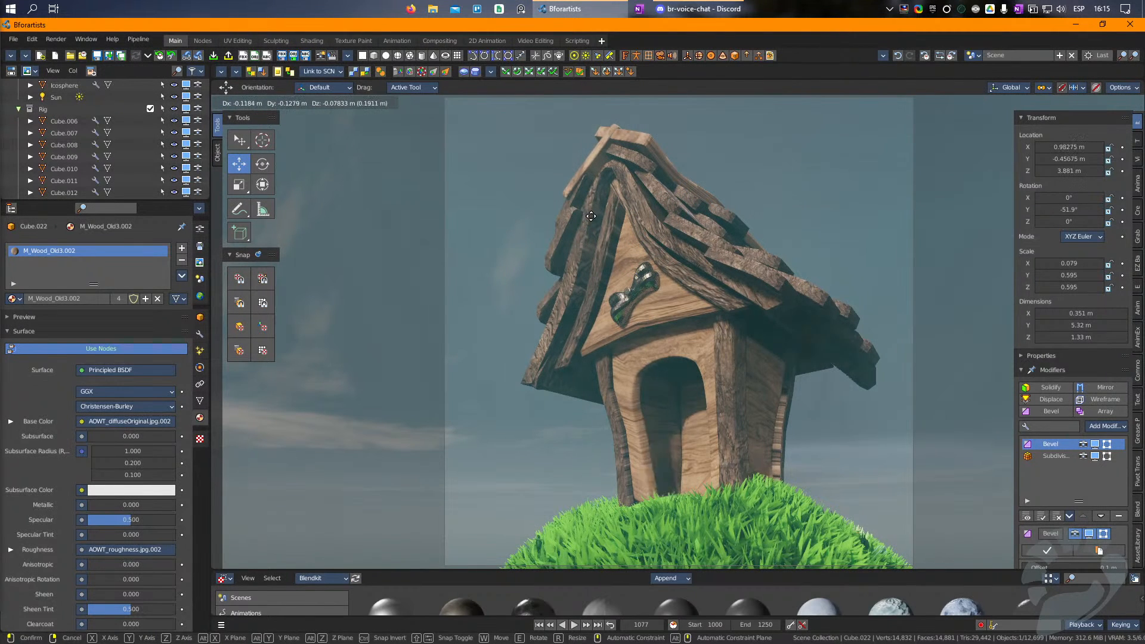
pyautogui.click(588, 207)
# Step: Move the right ridge board to about X 0.325 m, Y -0.318 m, Z 3.941 m so it meets the left one
pyautogui.click(624, 144)
pyautogui.press('g')
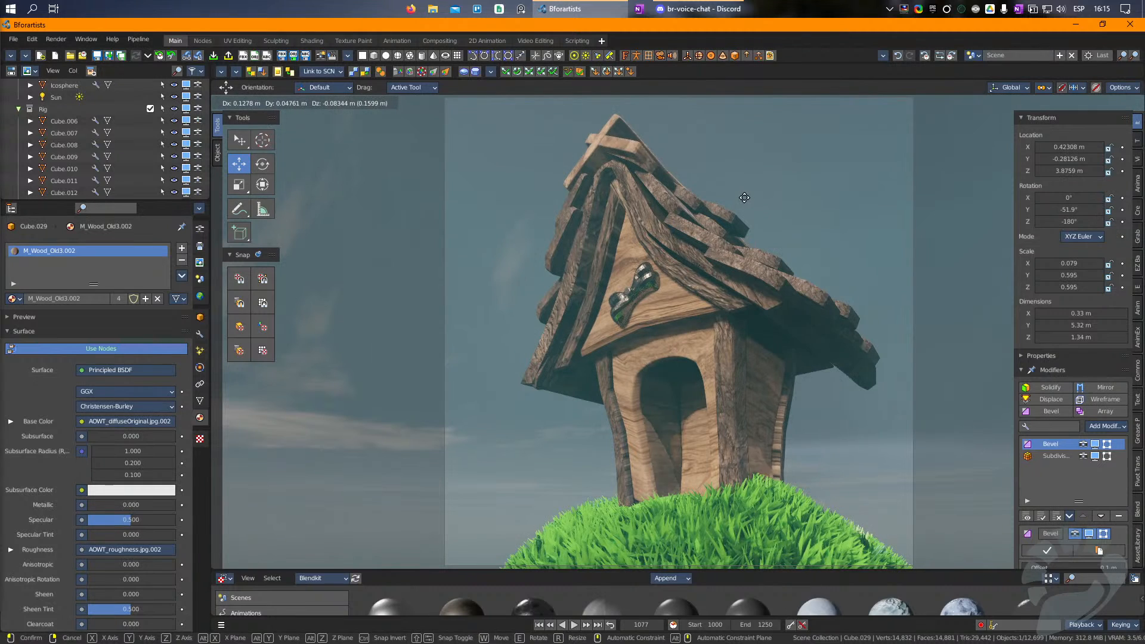
pyautogui.click(756, 199)
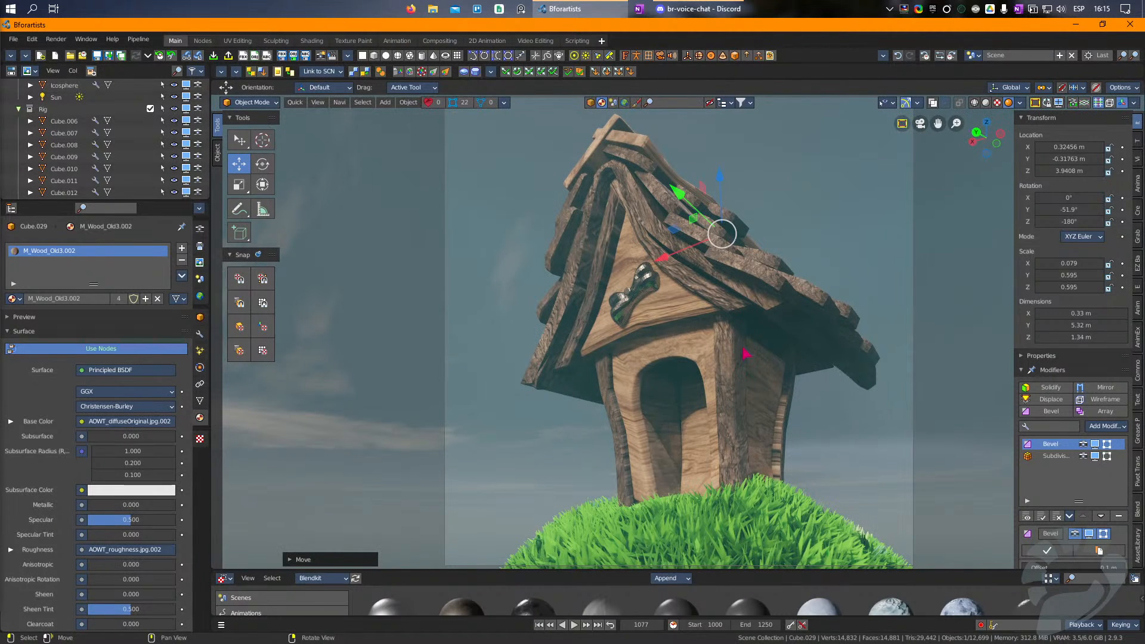
# Step: Rotate the chrome bone ornament on the front gable slightly
pyautogui.click(674, 298)
pyautogui.click(634, 295)
pyautogui.press('r')
pyautogui.moveTo(824, 194); pyautogui.dragTo(844, 210)
pyautogui.press('w')
# Step: Select all the linked faces of the house's arched front wall in Edit Mode, with the overlays shown
pyautogui.click(701, 366)
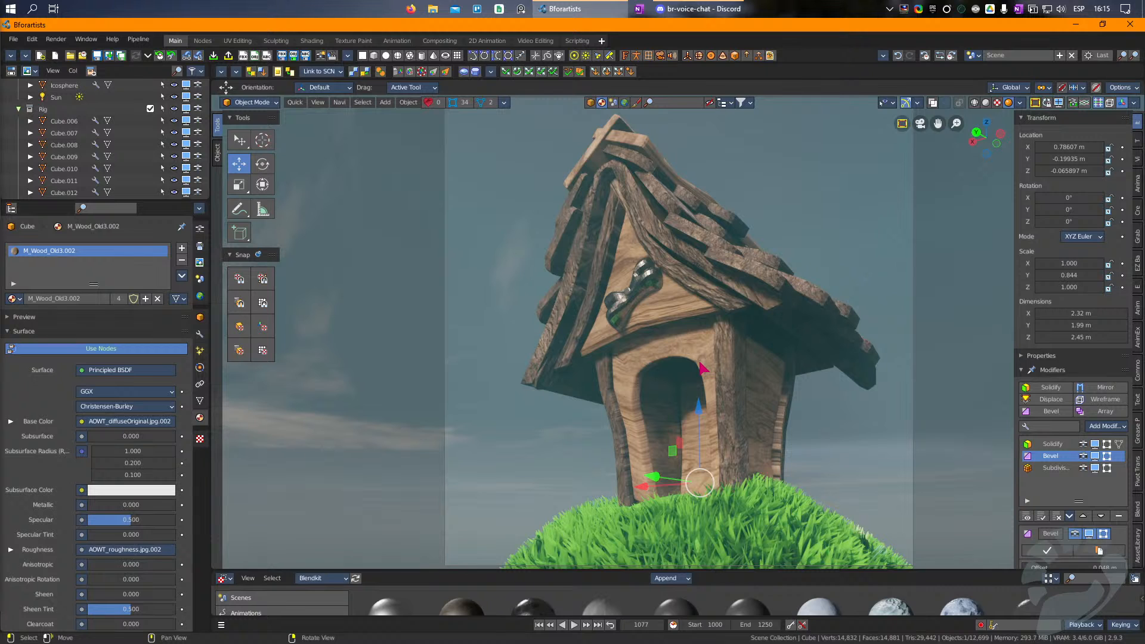
pyautogui.press('Tab')
pyautogui.hotkey('shift', 'alt', 'z')
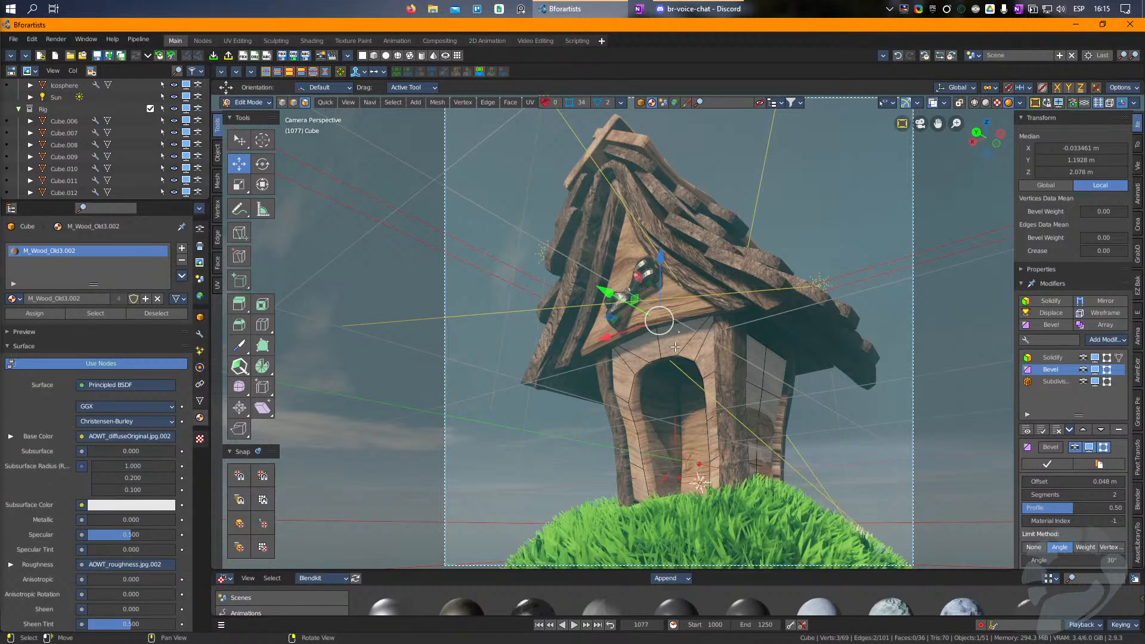
pyautogui.hotkey('ctrl', 'l')
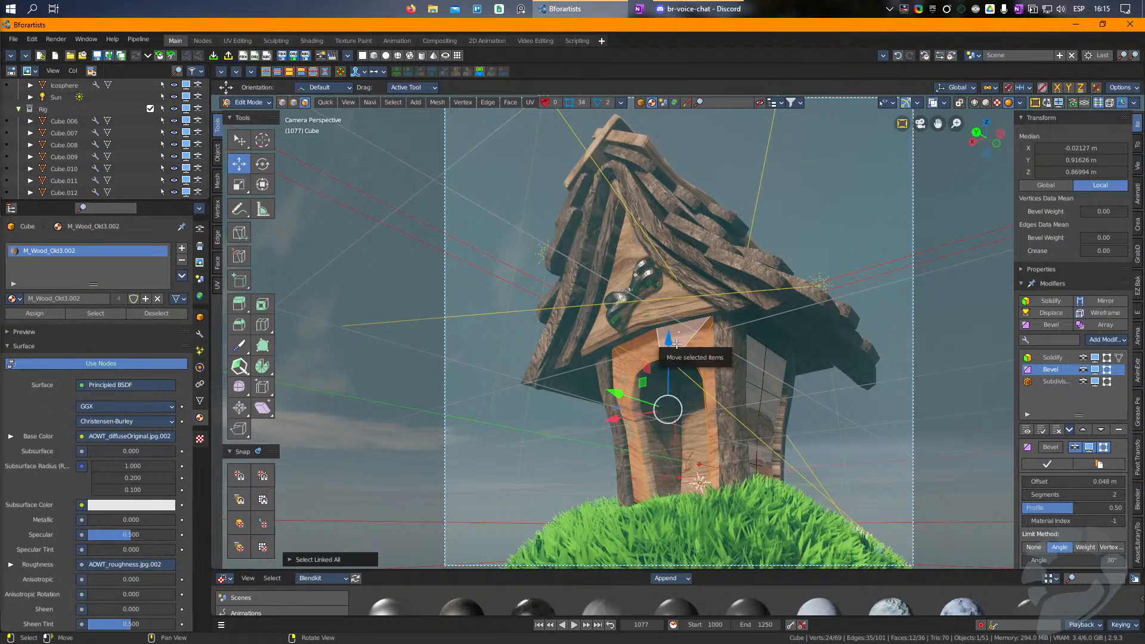
# Step: In the UV Editing workspace, rotate the front wall's UV island roughly a quarter turn and move it over the texture area
pyautogui.click(311, 40)
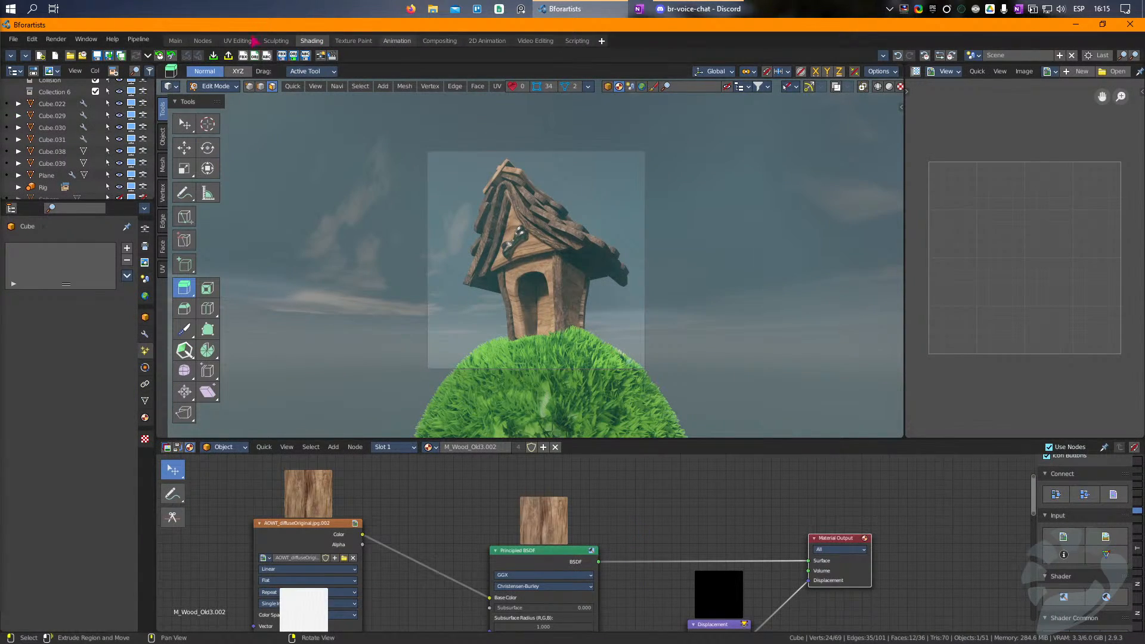
pyautogui.click(237, 41)
pyautogui.press('e')
pyautogui.moveTo(979, 427); pyautogui.dragTo(851, 217)
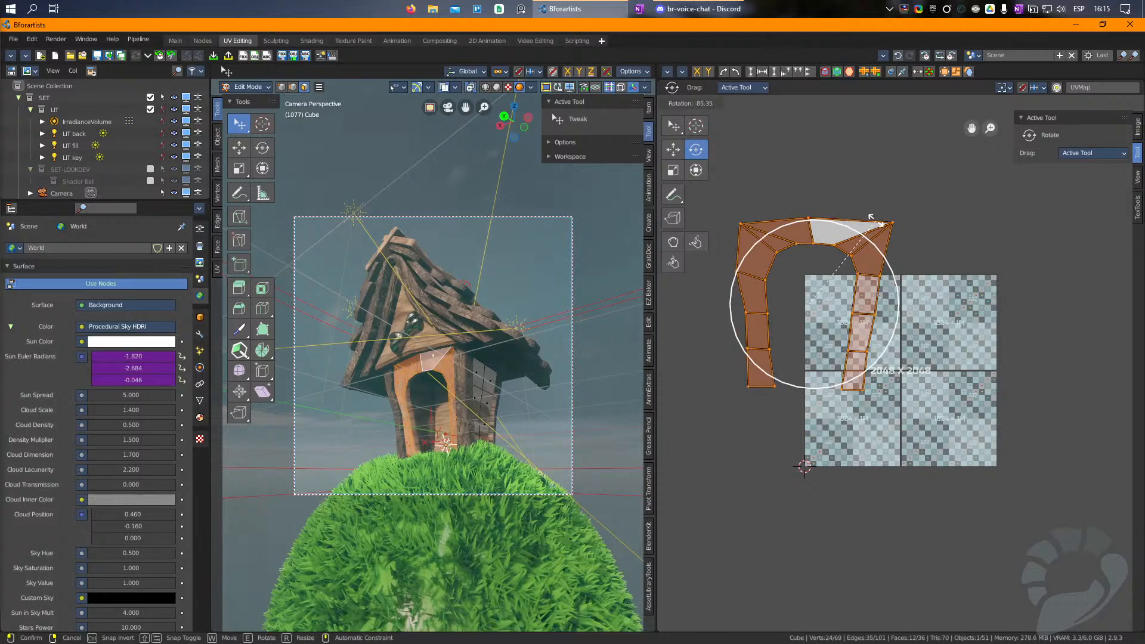
pyautogui.press('w')
pyautogui.moveTo(830, 310); pyautogui.dragTo(931, 386)
pyautogui.press('Tab')
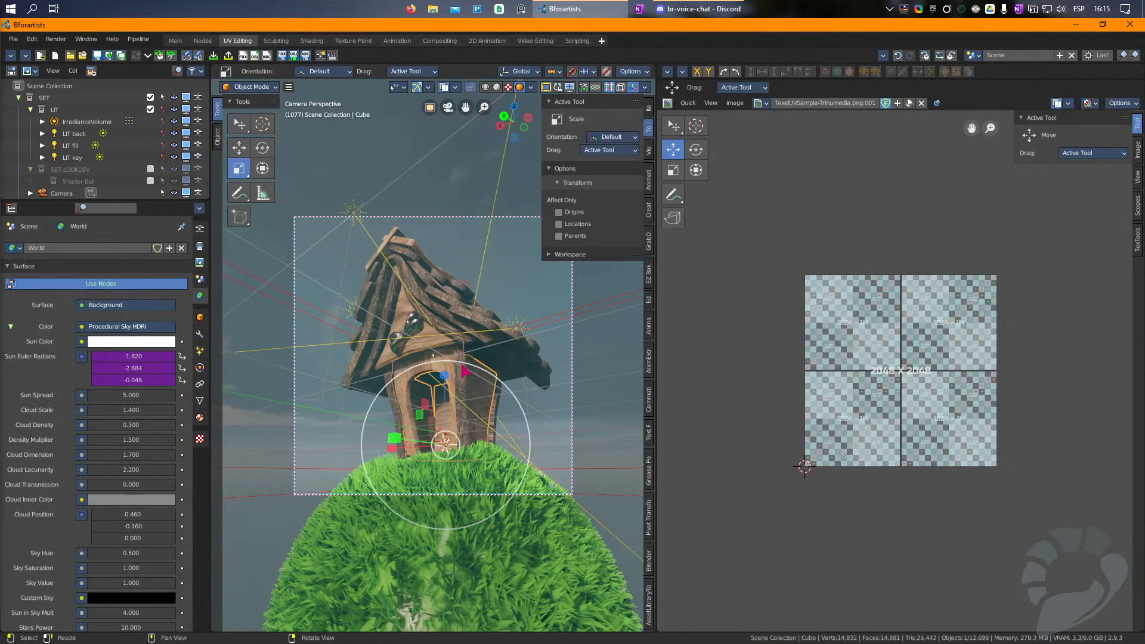
# Step: Return to the Main workspace and select the house's corner posts
pyautogui.click(178, 41)
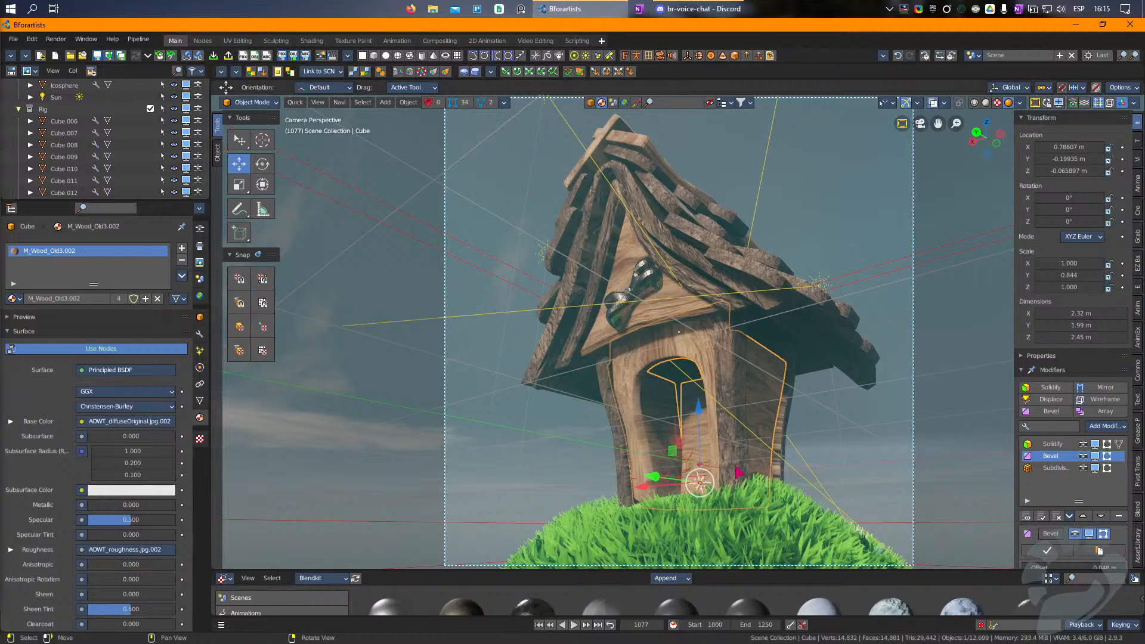
pyautogui.click(834, 429)
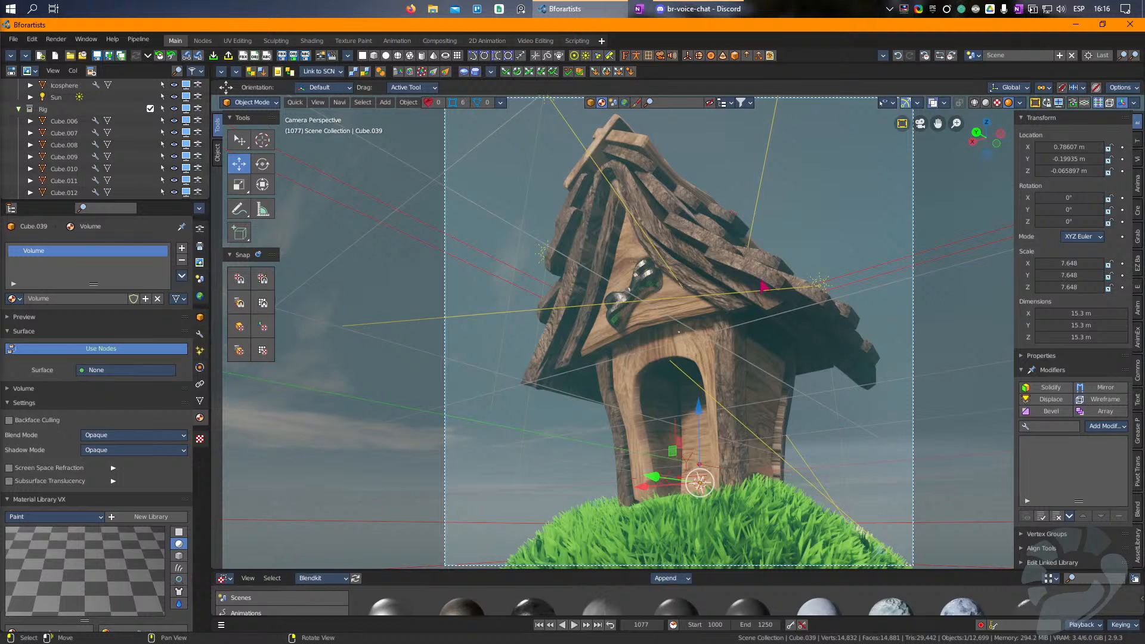
pyautogui.click(748, 331)
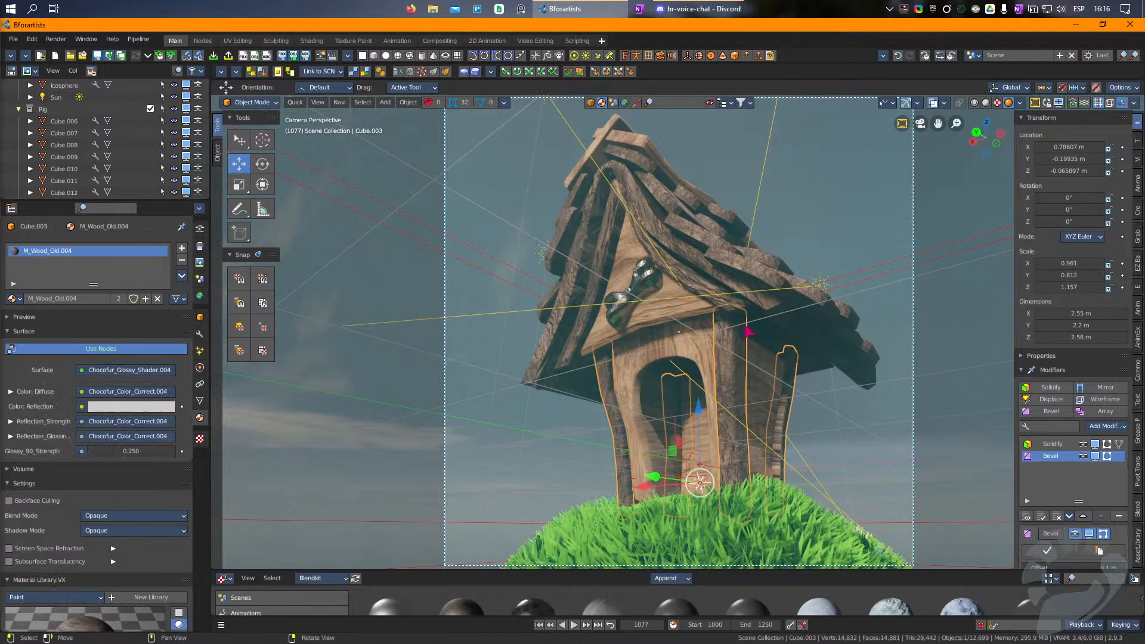
# Step: Save the scene as "BF59_Dog House_01" in the Downloads\BR59 folder
pyautogui.hotkey('ctrl', 's')
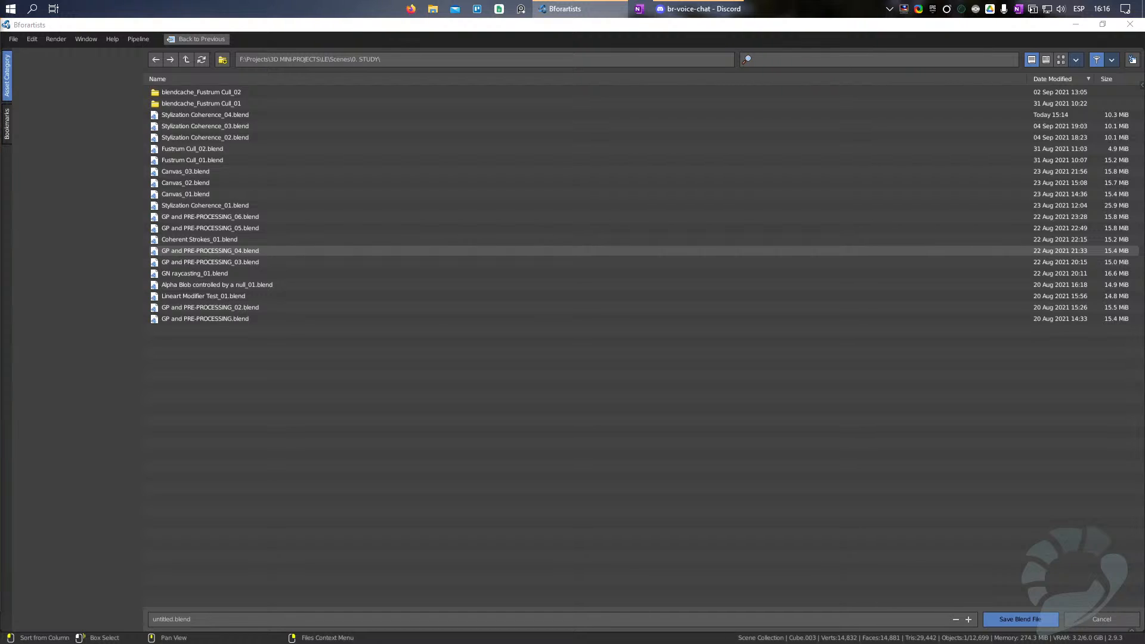
pyautogui.click(439, 59)
pyautogui.write('C:\\Users\\drais\\Downloads\\BR59')
pyautogui.press('Return')
pyautogui.click(237, 620)
pyautogui.write('BF59_')
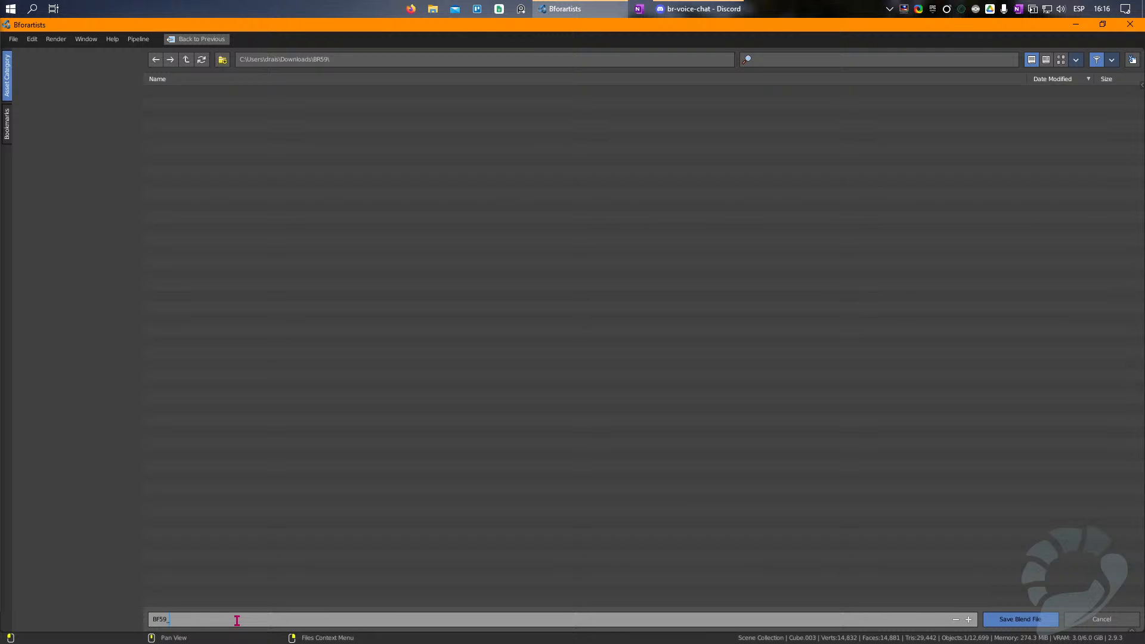
pyautogui.write('0Dog House_01')
pyautogui.press('Return')
pyautogui.click(983, 619)
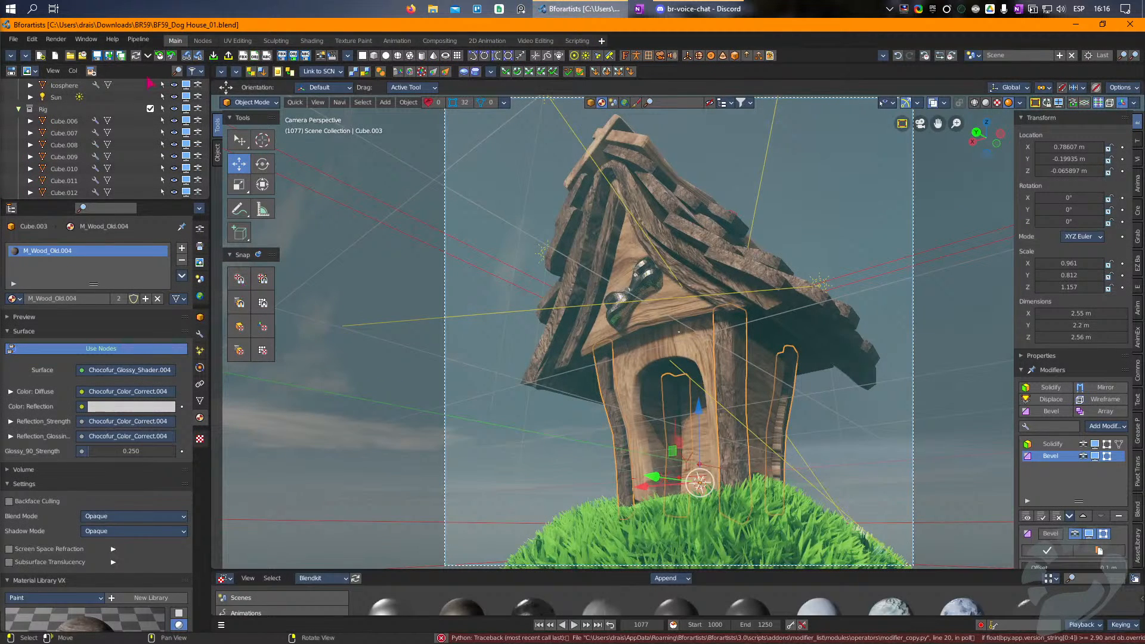
# Step: Switch to Discord, look back through the br-voice-chat posts and move its window off the main screen
pyautogui.click(662, 9)
pyautogui.moveTo(655, 9)
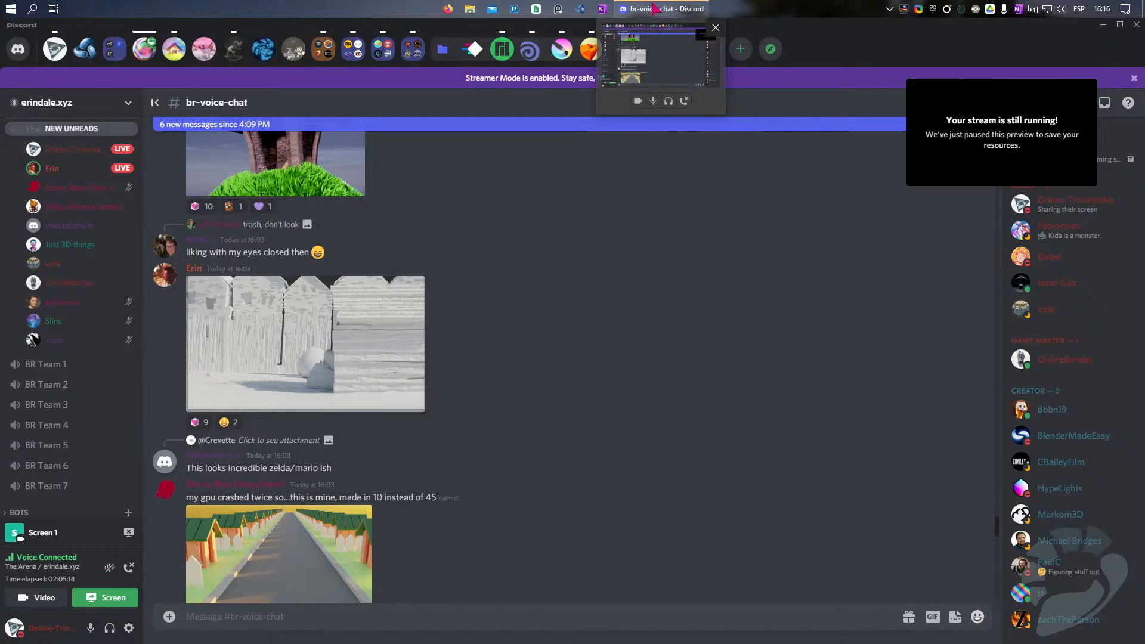
pyautogui.scroll(4, 462, 413)
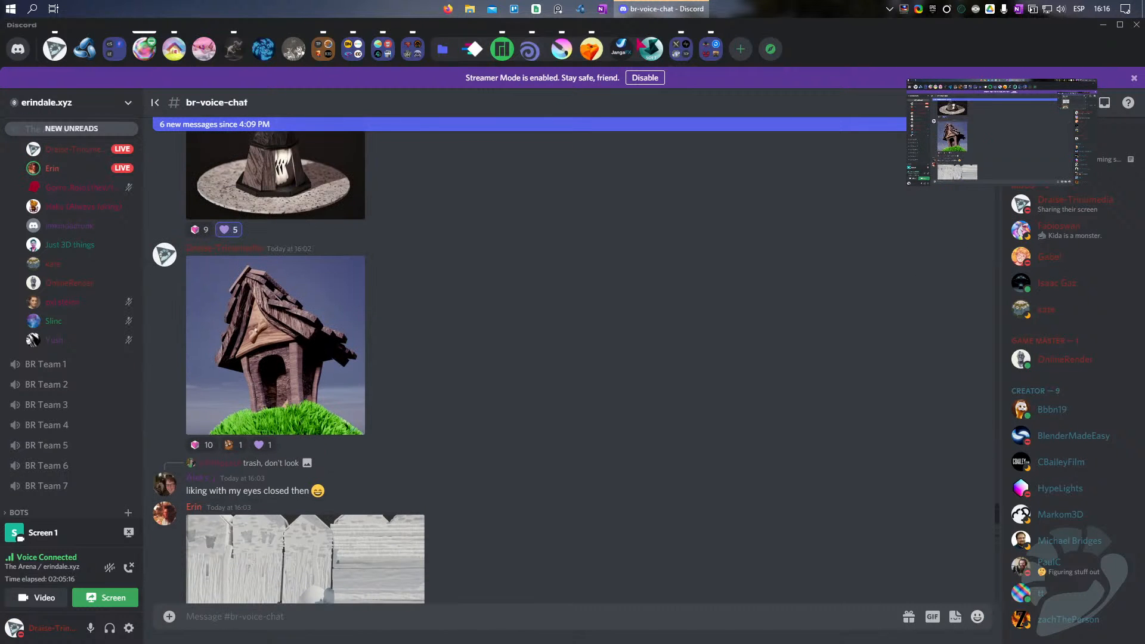
pyautogui.moveTo(952, 28); pyautogui.dragTo(242, 85)
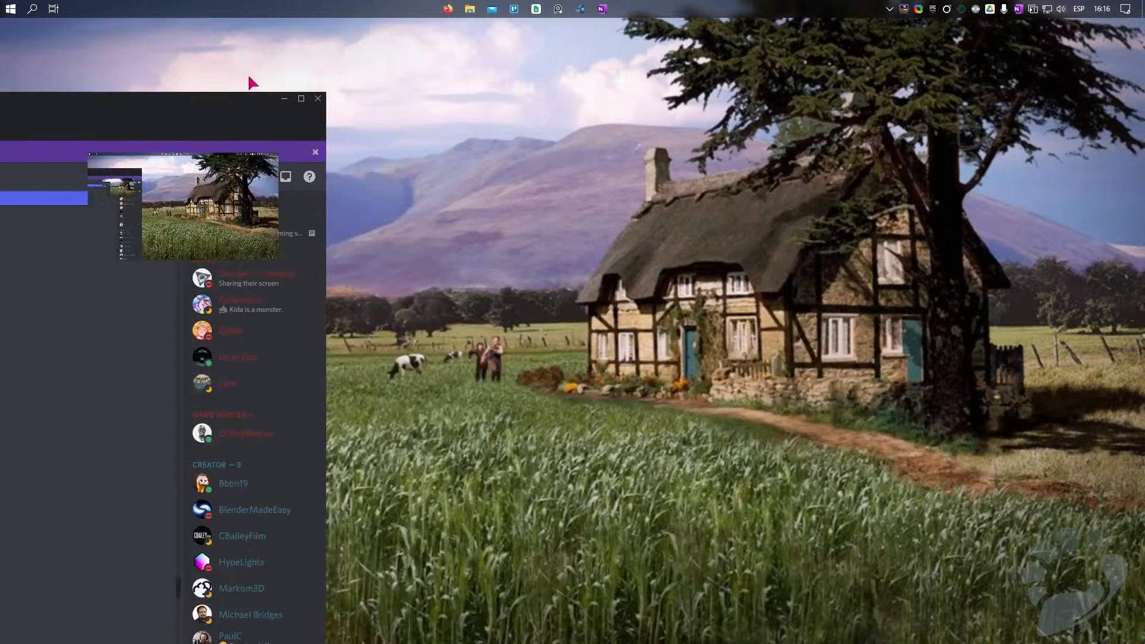
pyautogui.moveTo(326, 130); pyautogui.dragTo(0, 128)
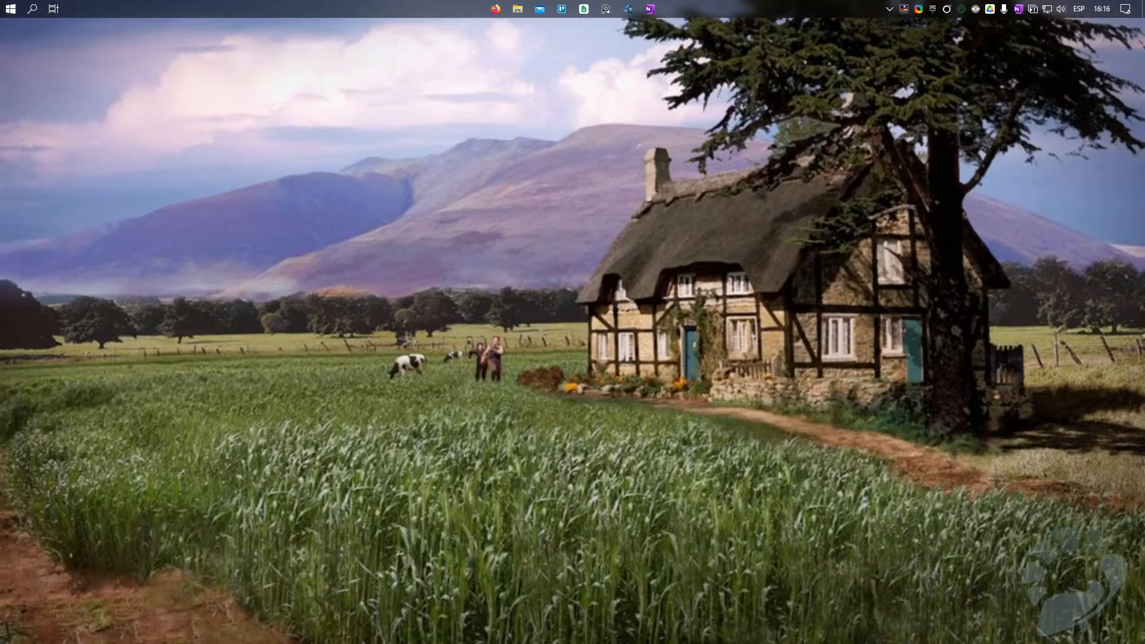